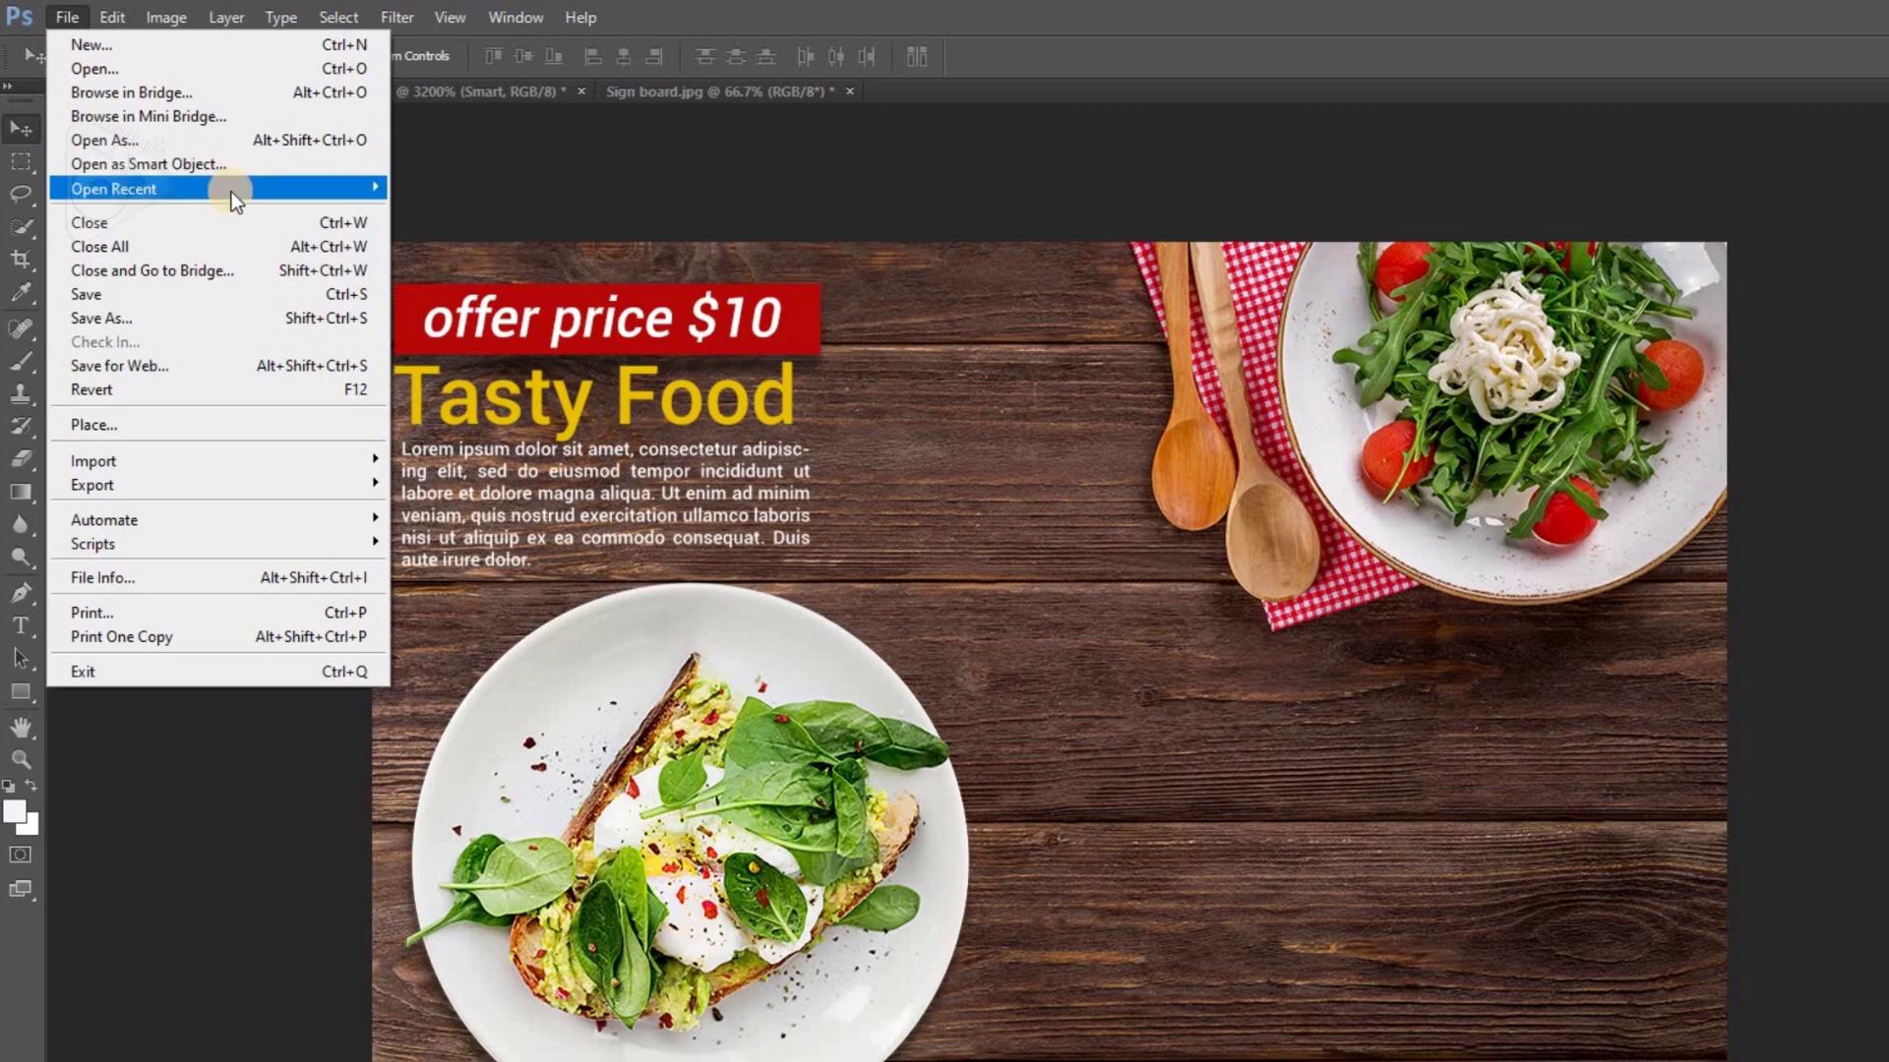
mouse_move(232, 189)
click(520, 596)
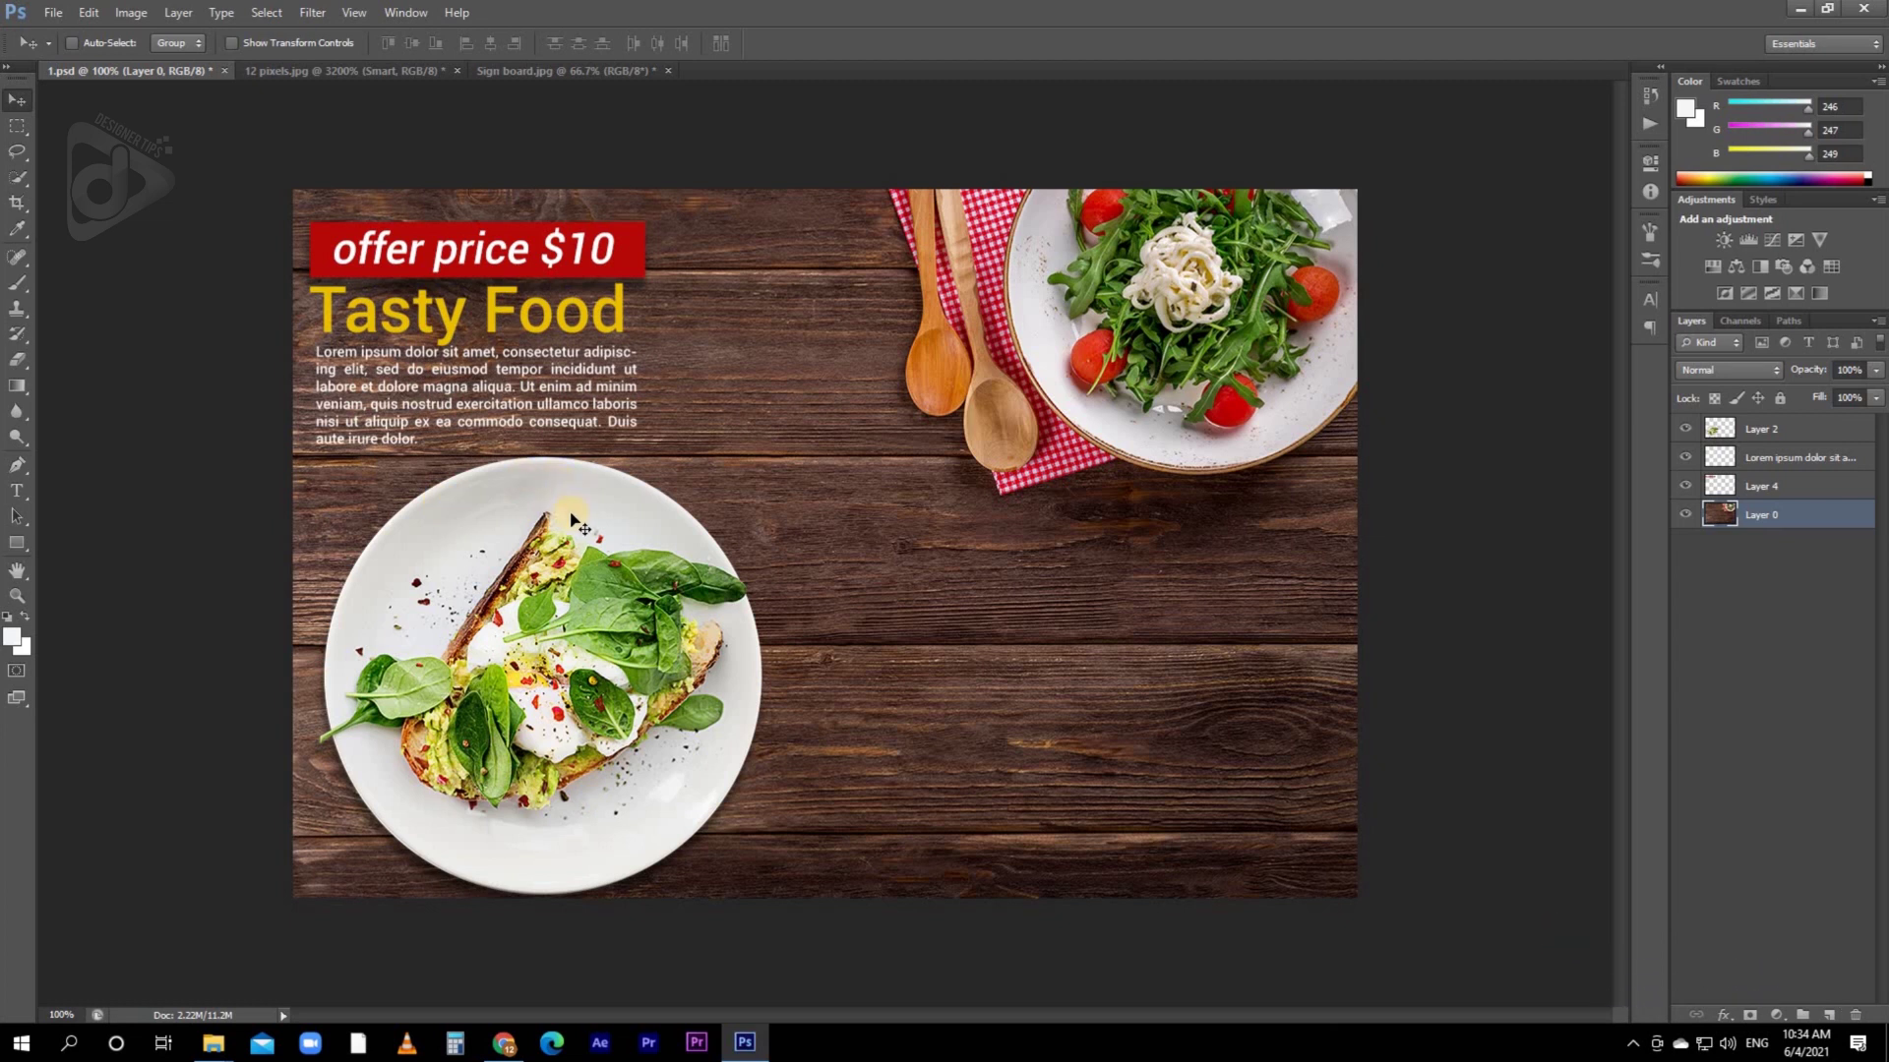
- Move the egg-toast plate on Layer 2 slightly upward and place a duplicate of it on the right half of the board
right_click(570, 518)
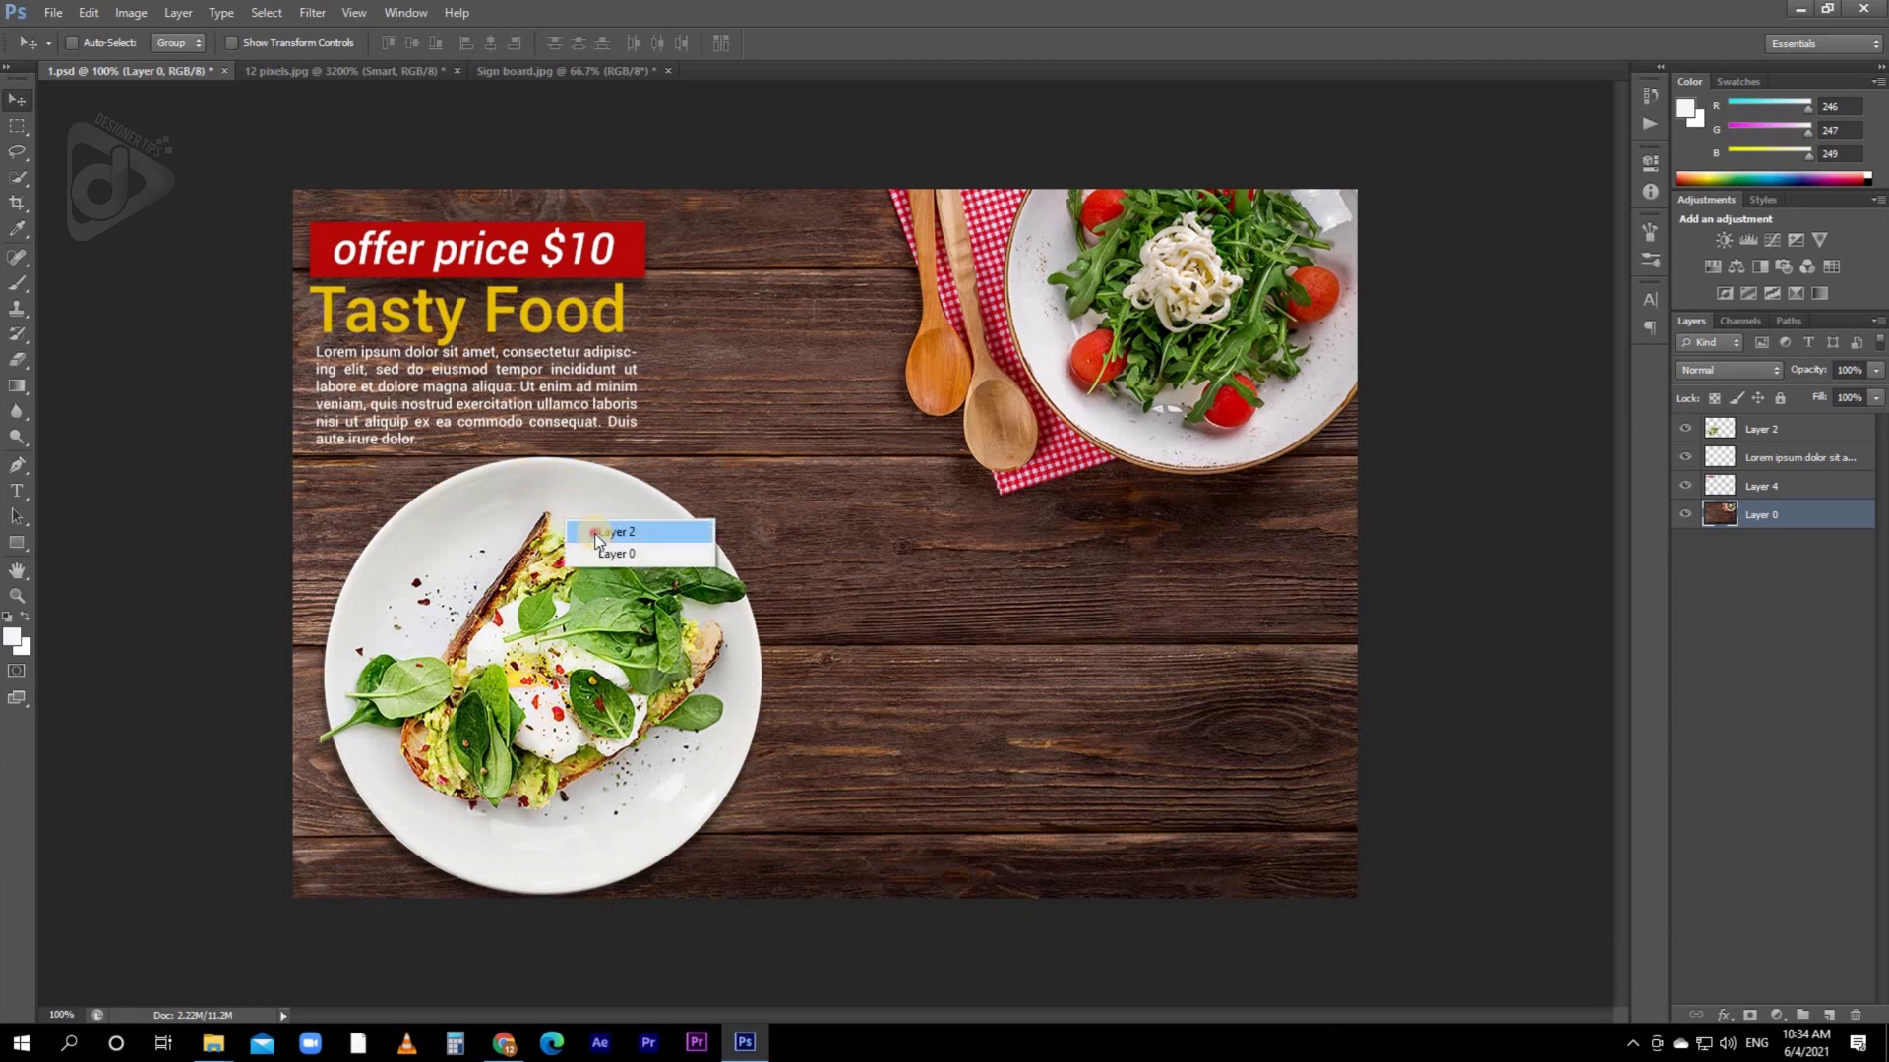
click(596, 532)
drag(540, 572, 540, 546)
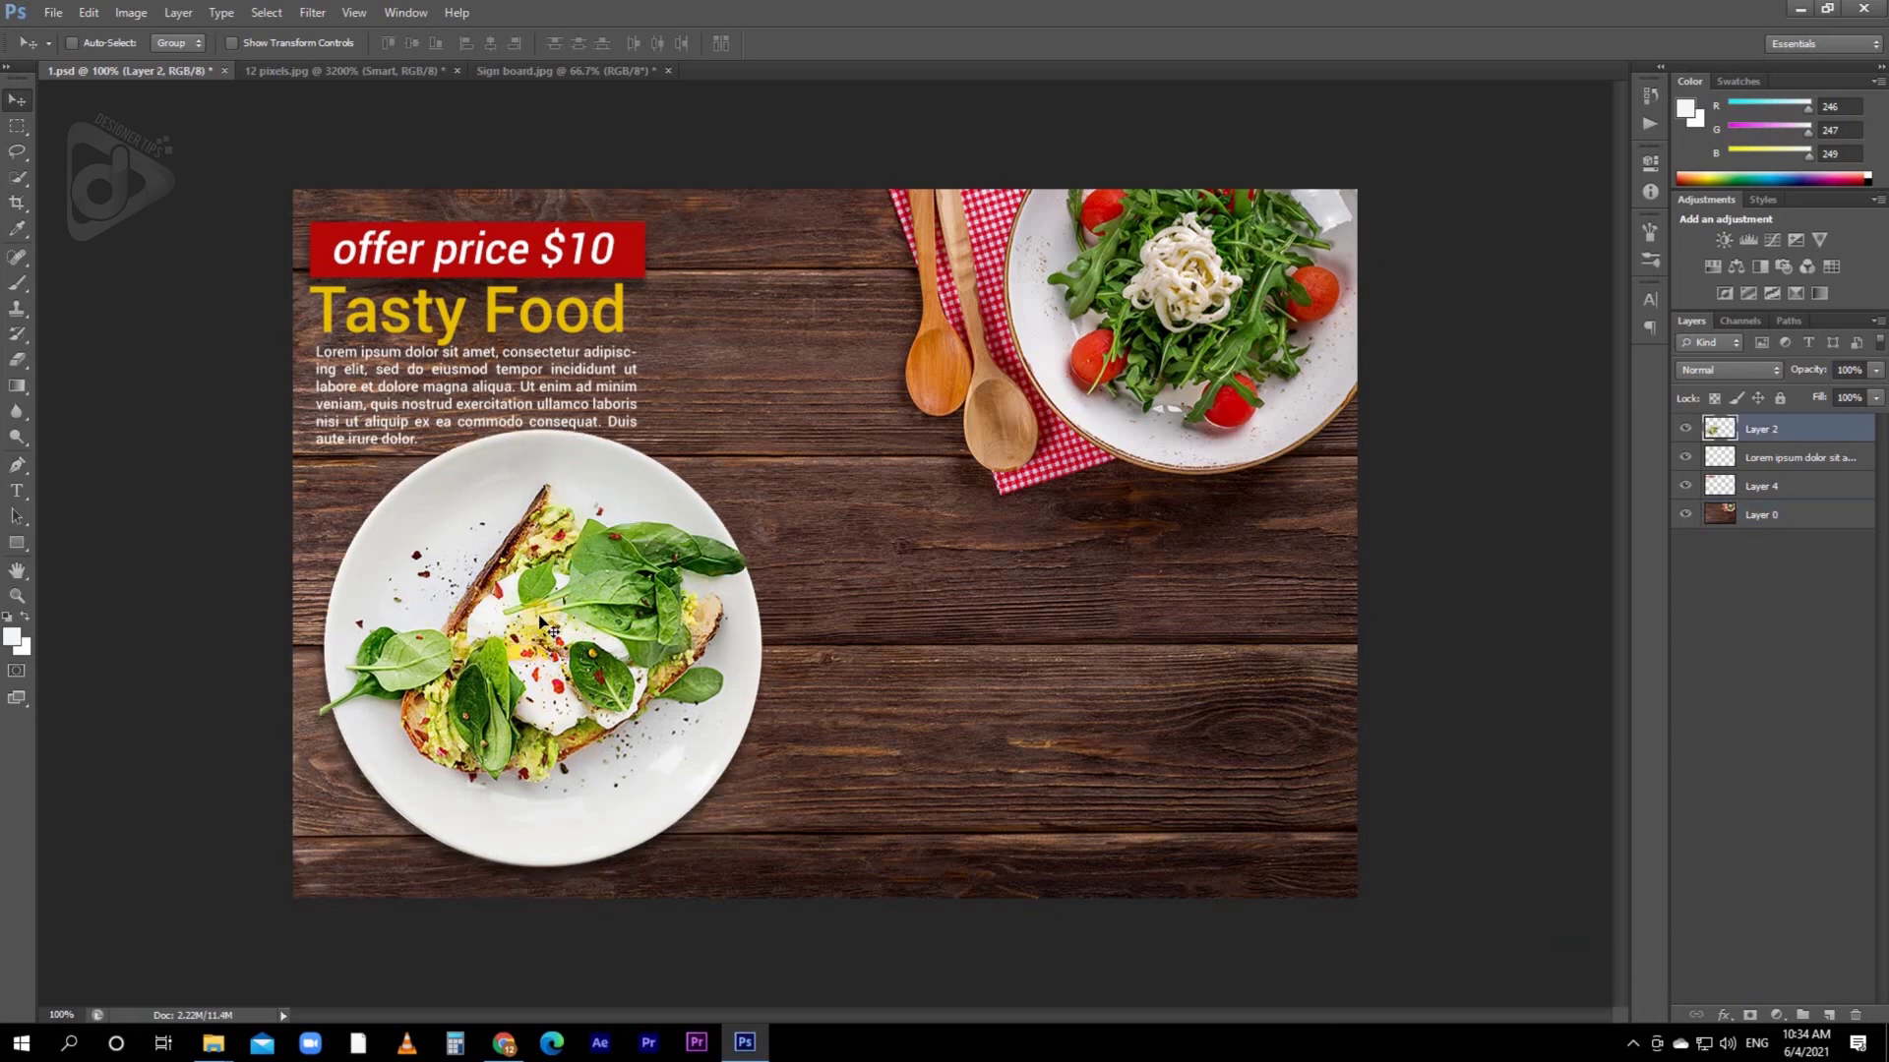
drag(537, 610, 1139, 606)
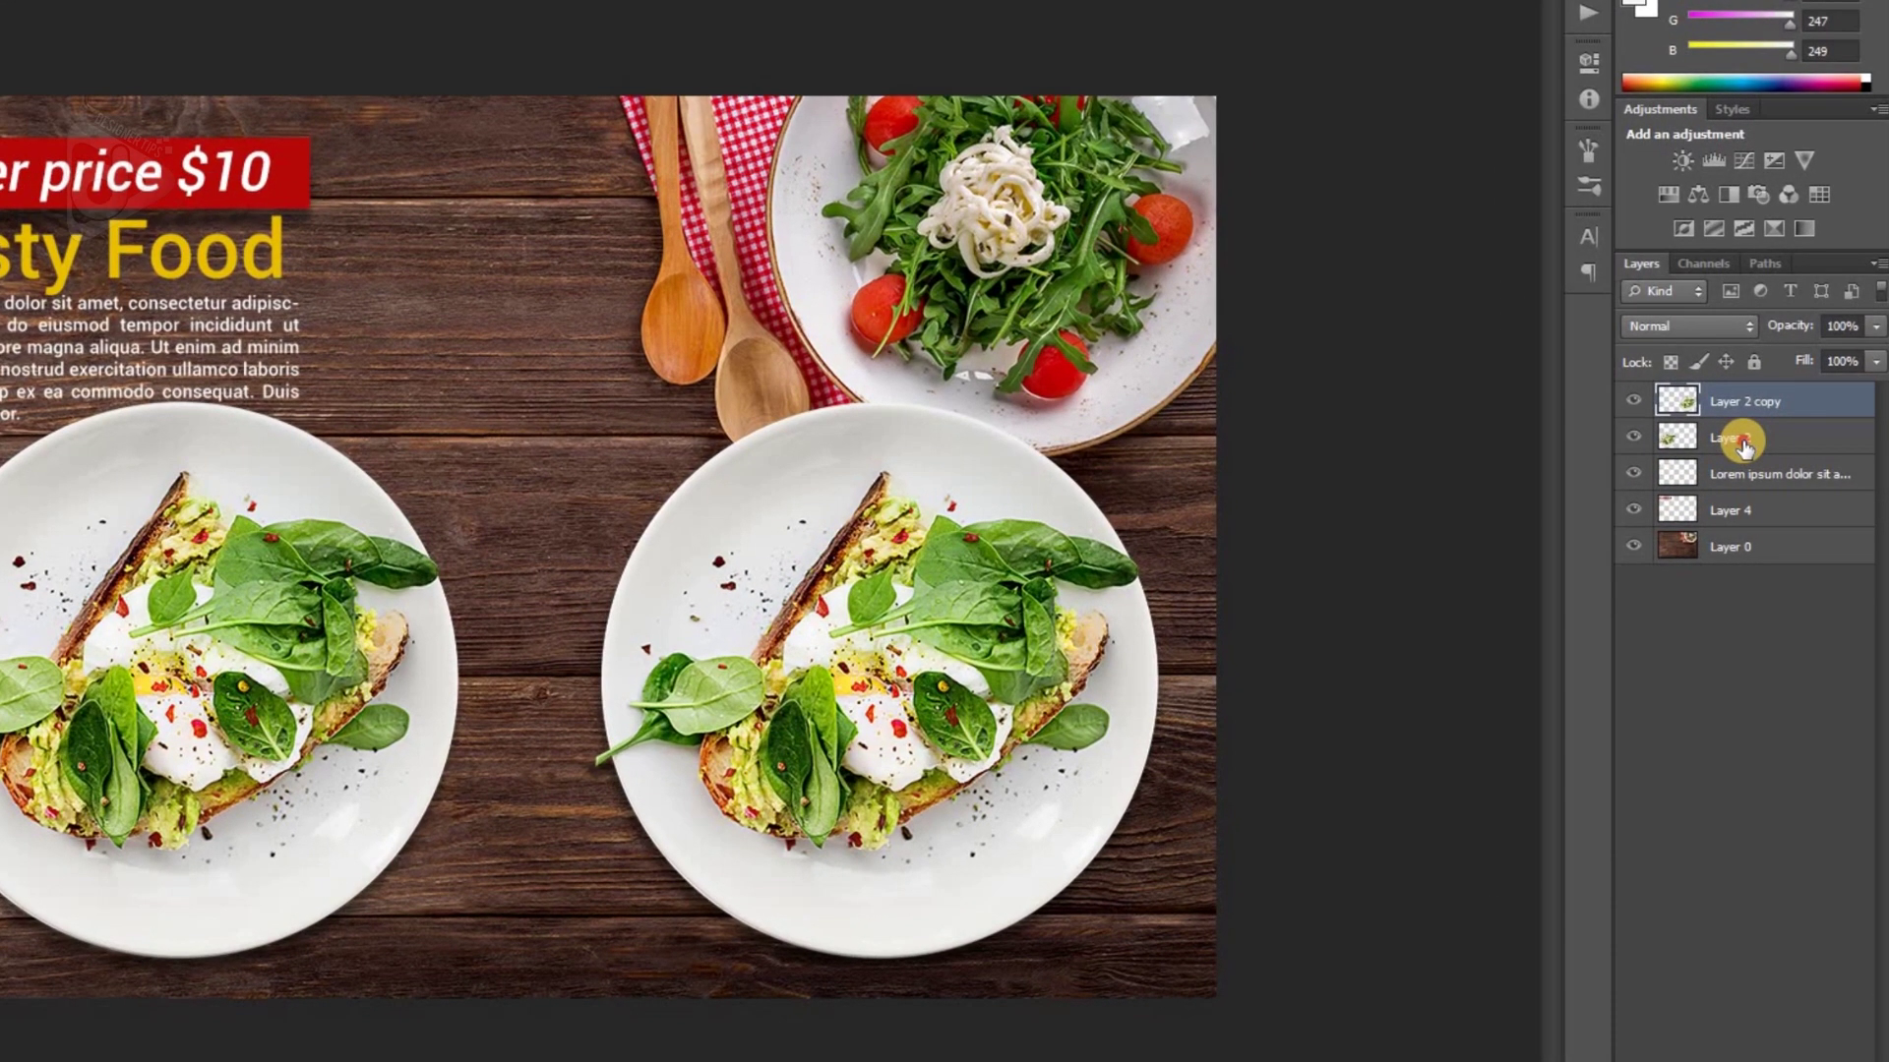
- Convert the original plate's layer, Layer 2, to a smart object and rename it "Smart"
click(1771, 460)
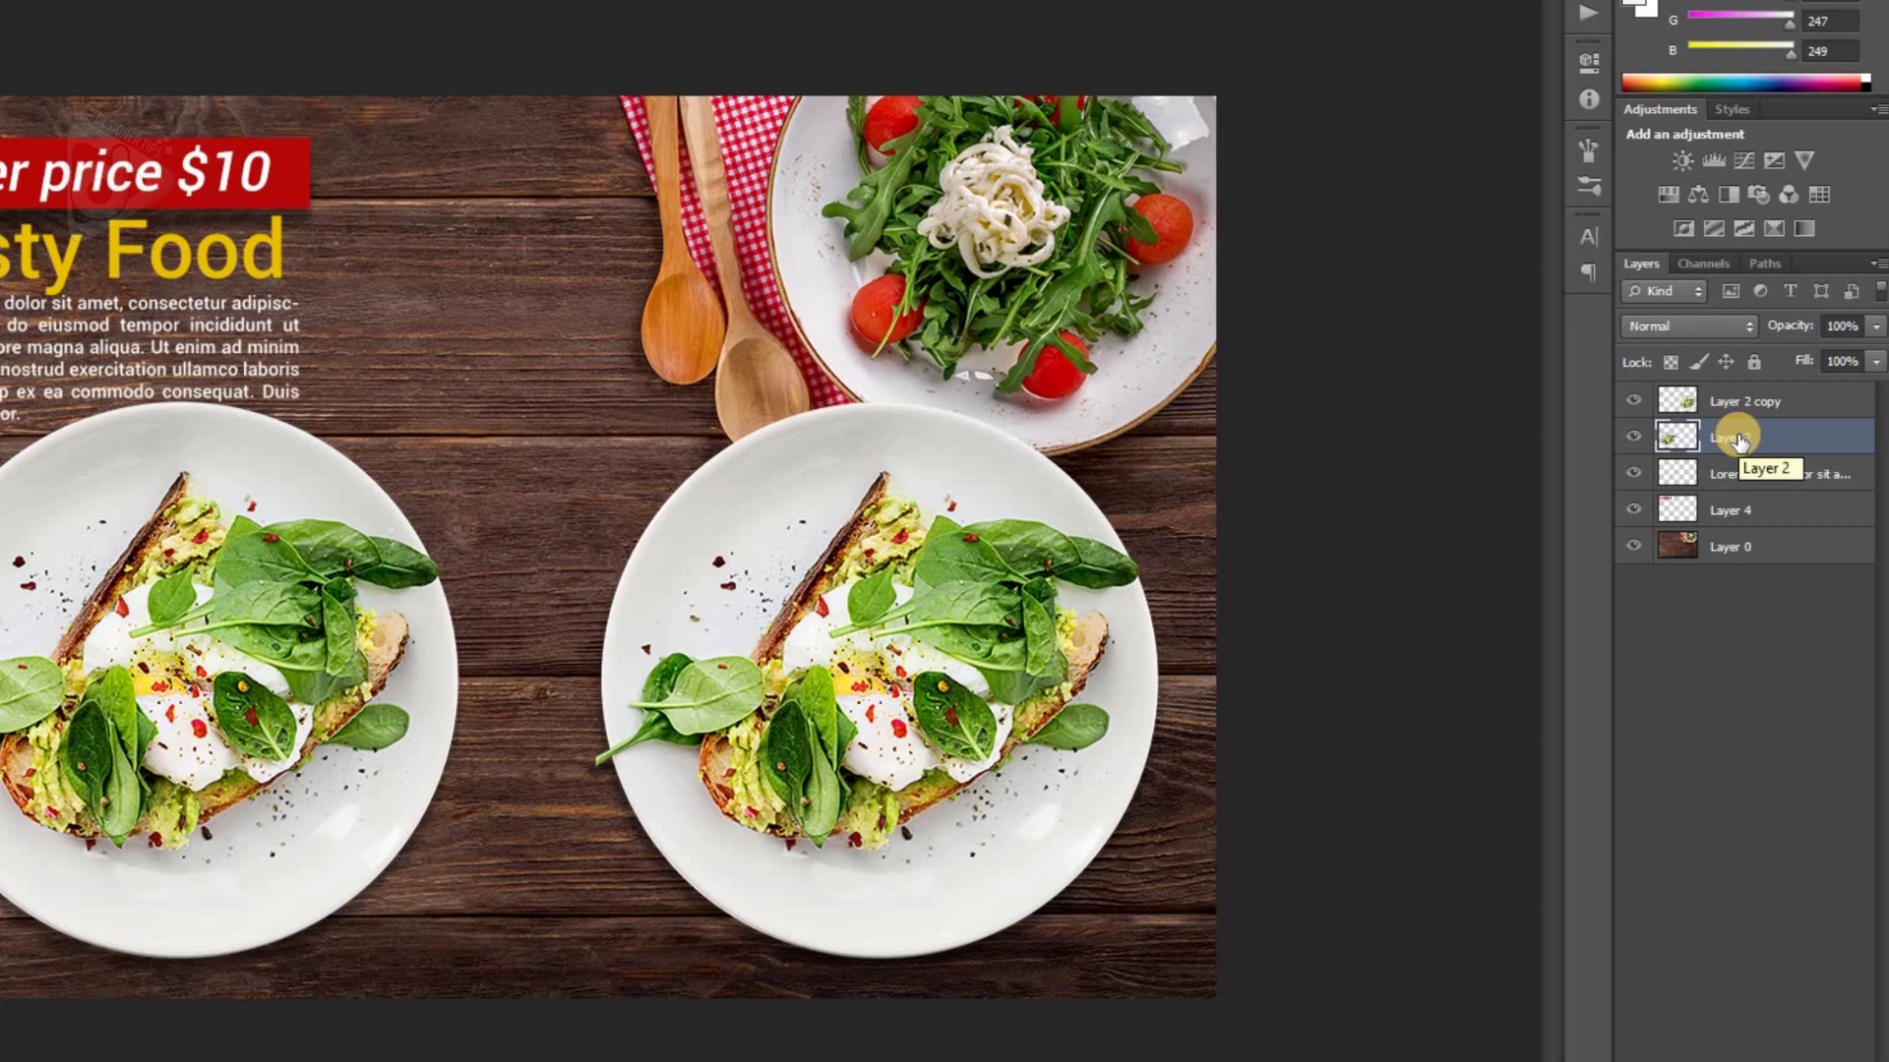
right_click(1739, 437)
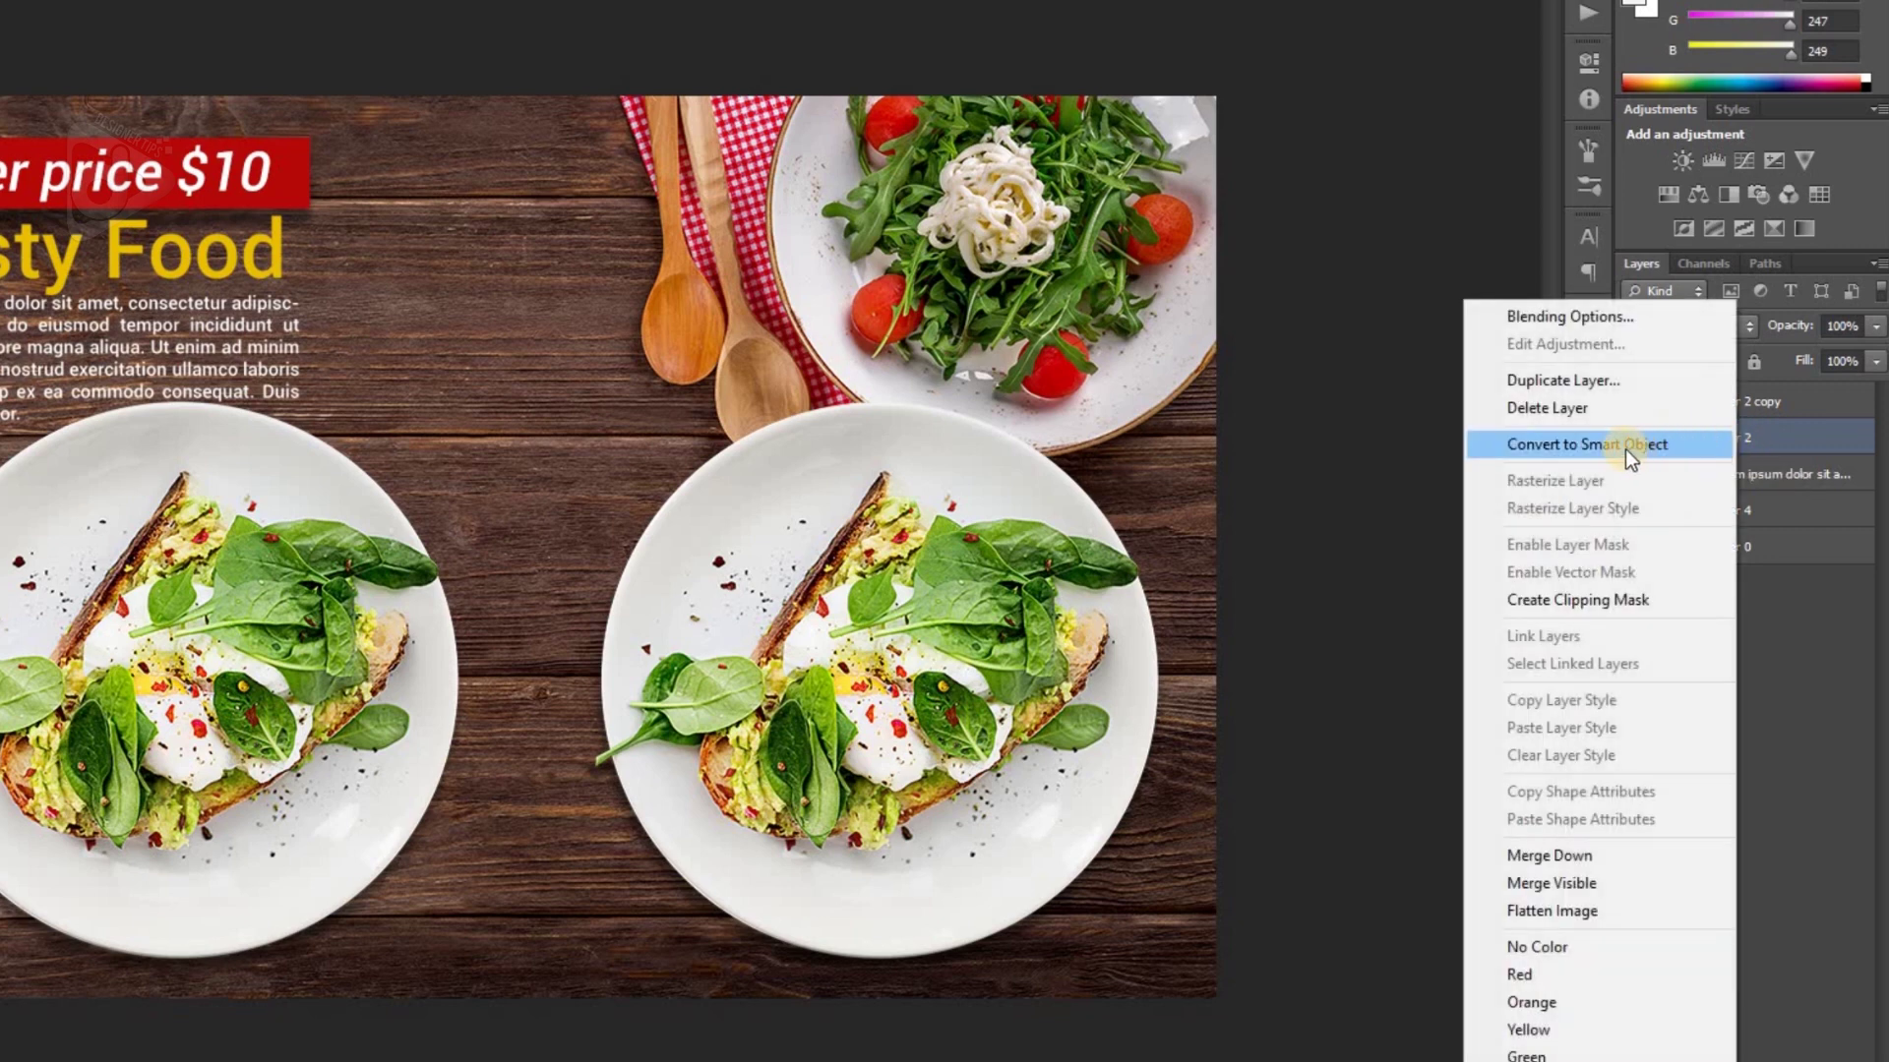
click(1586, 442)
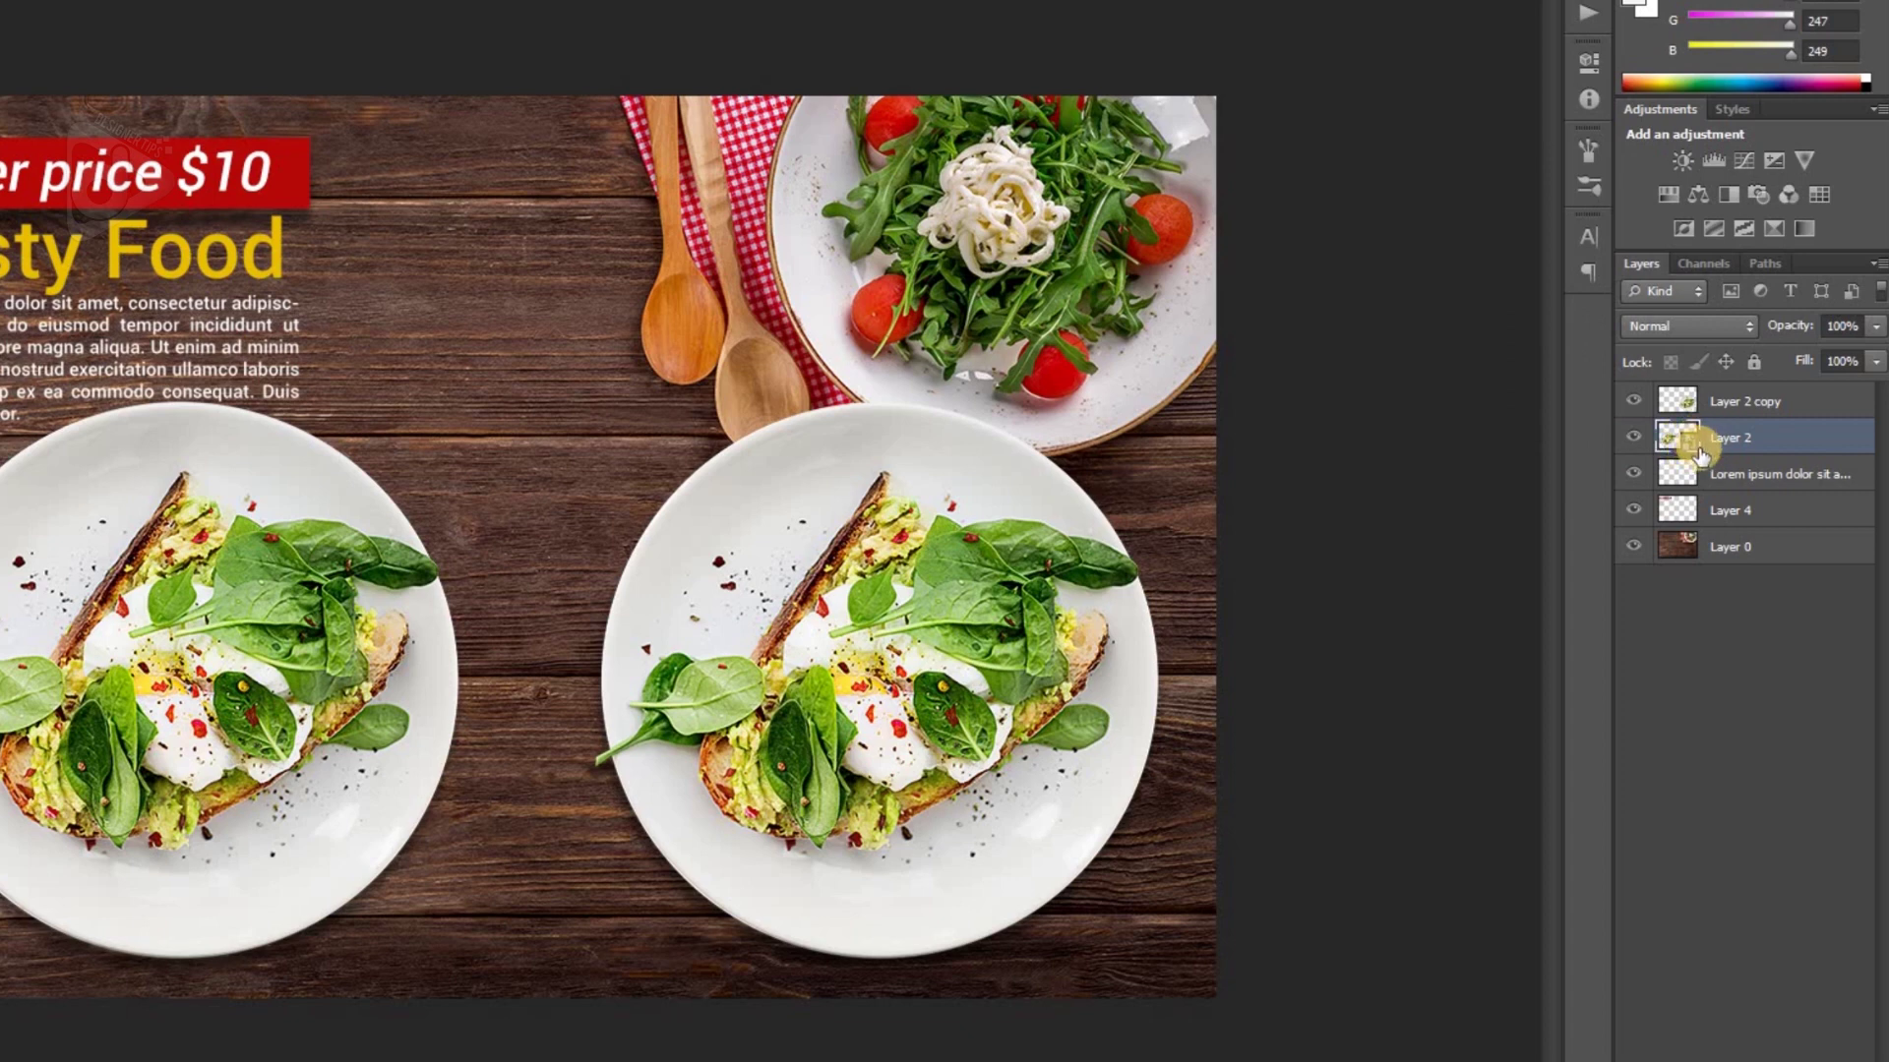
double_click(1735, 443)
text(Smart)
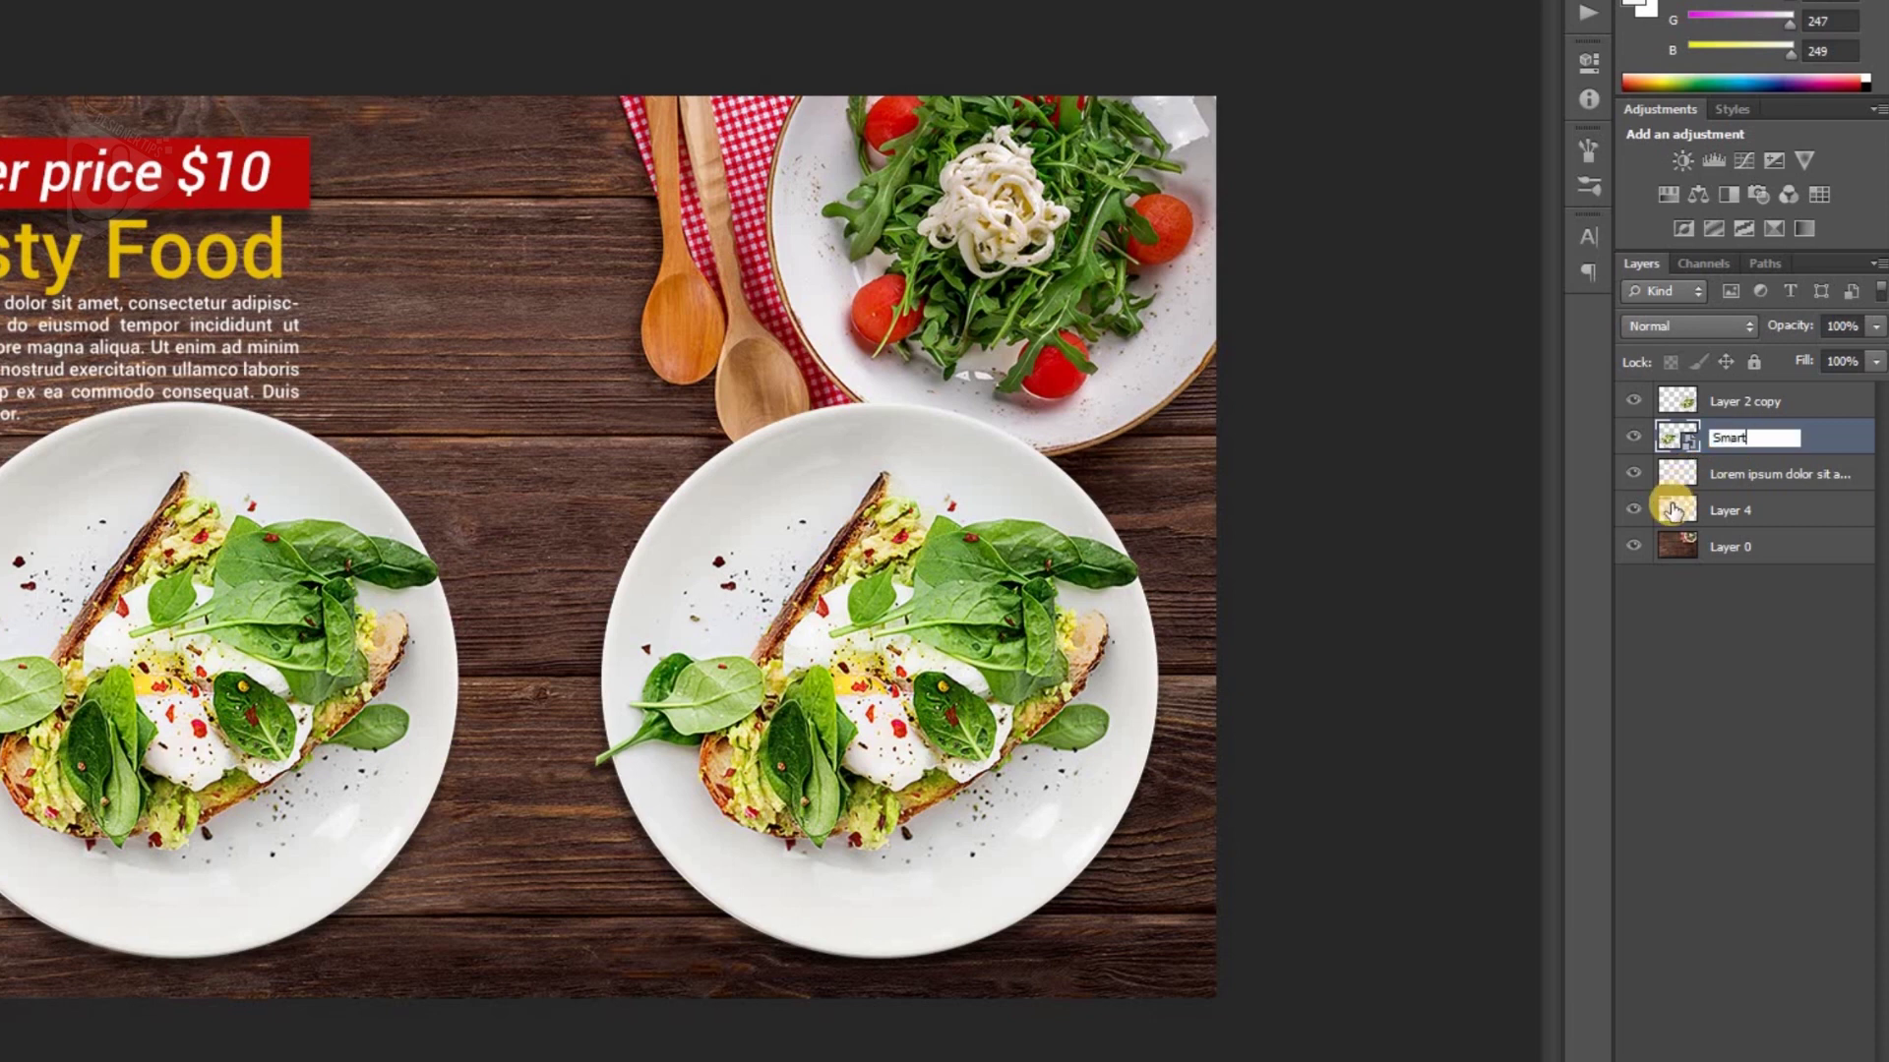
- Rename the duplicated plate's layer, Layer 2 copy, as "Raster"
click(1740, 401)
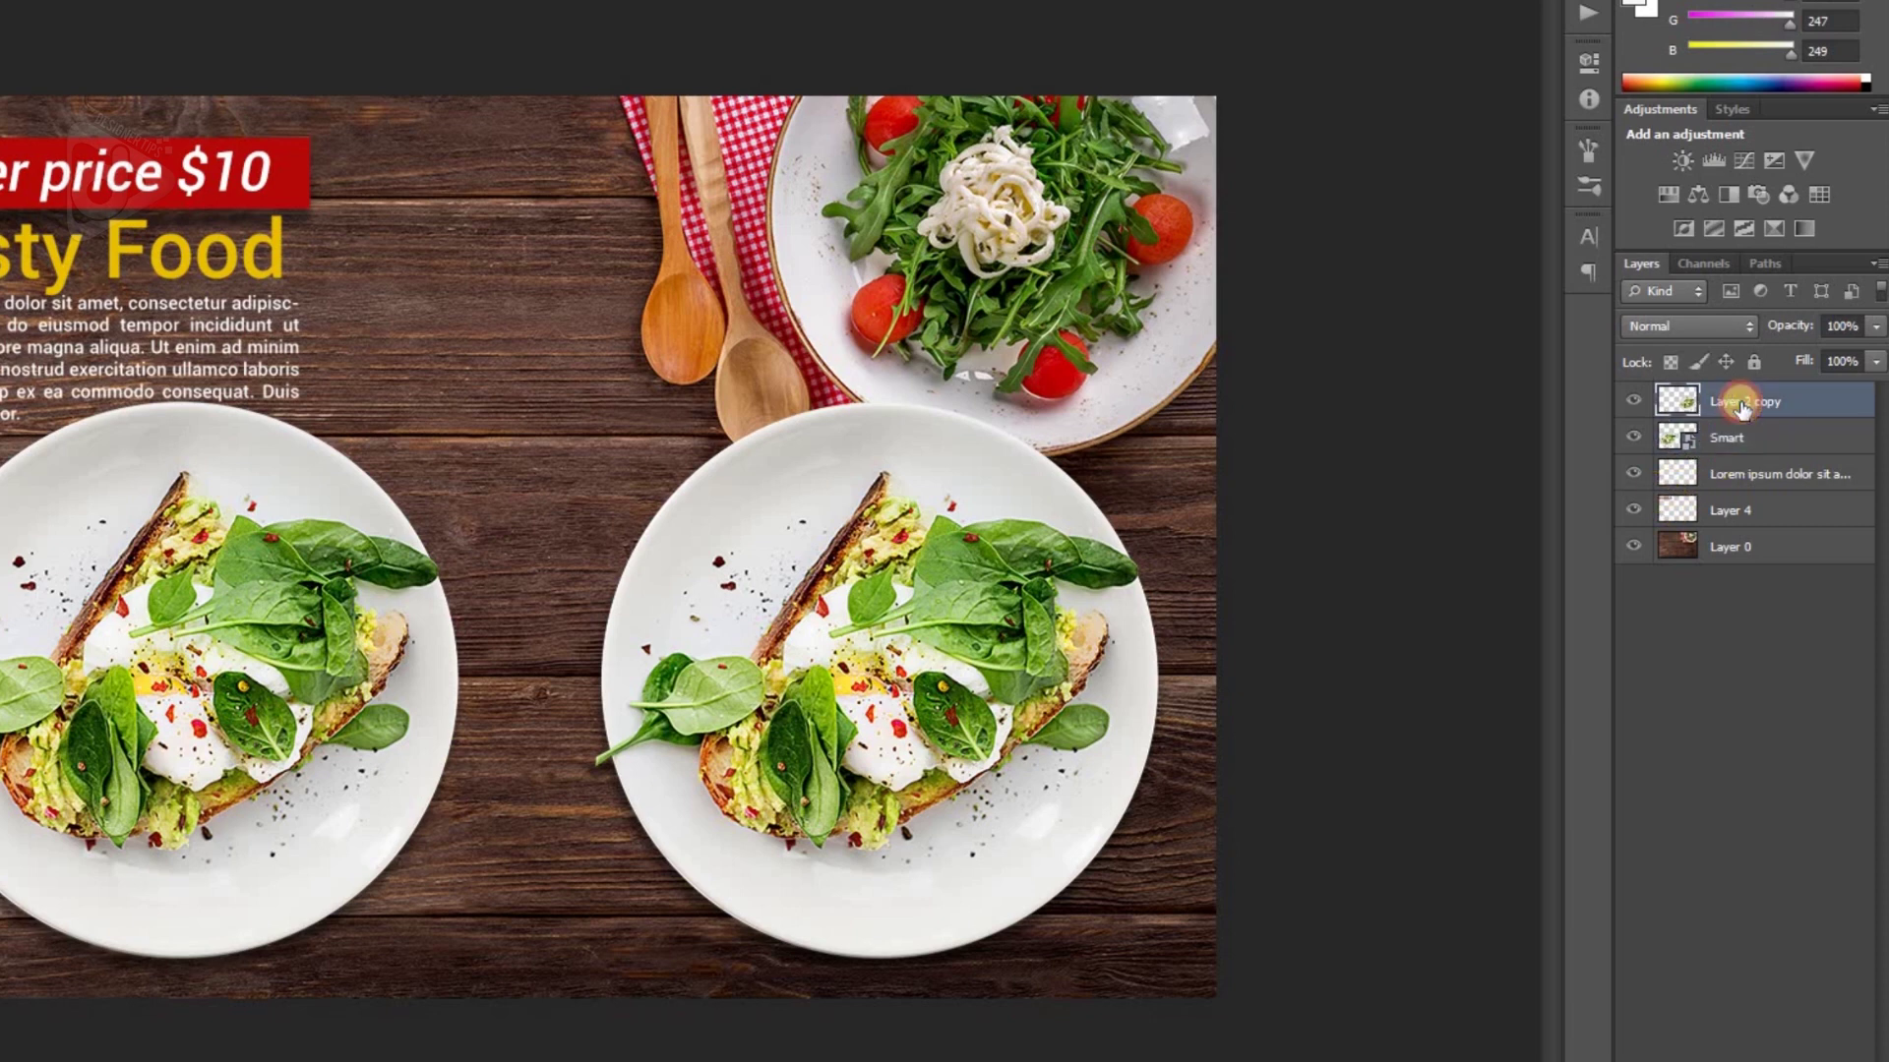
double_click(1739, 401)
text(Raster)
key(Return)
- Select the Smart and Raster layers together and scale them down to about 7.3% in the image's lower-left corner
click(1718, 450)
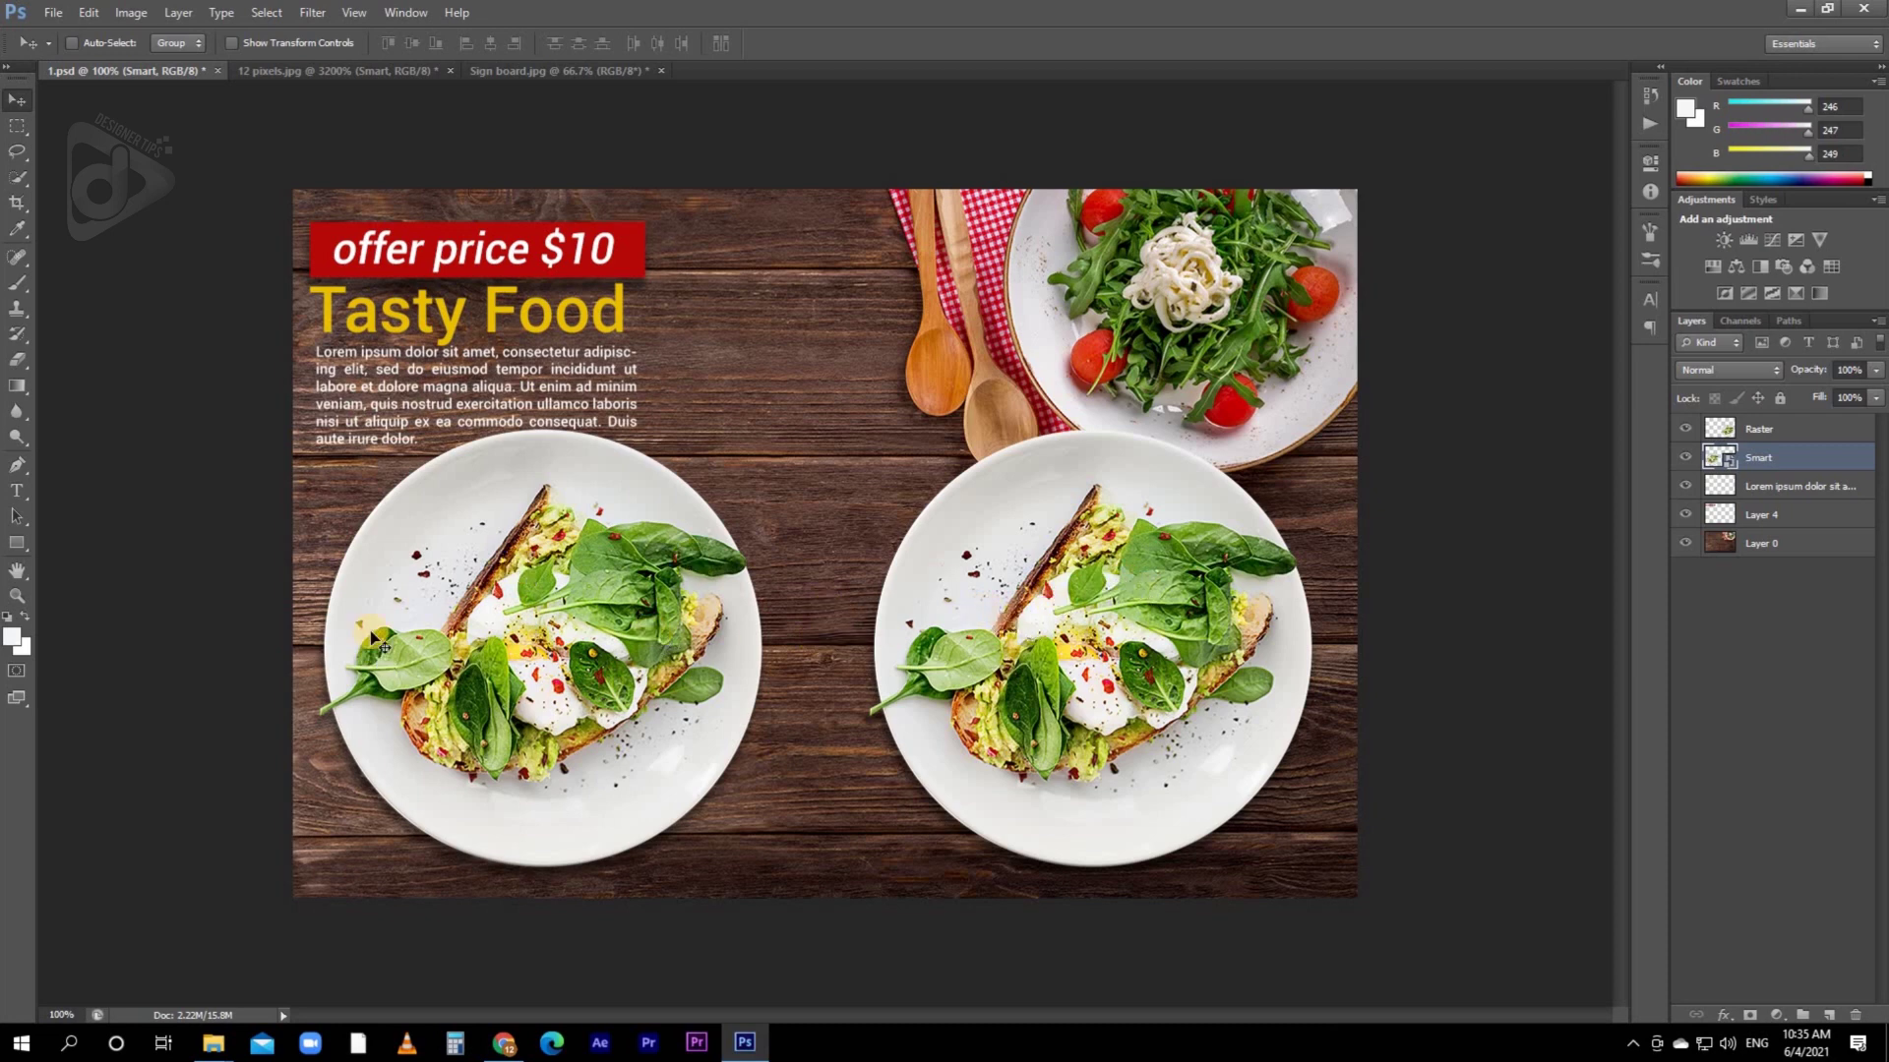
shift+click(1790, 430)
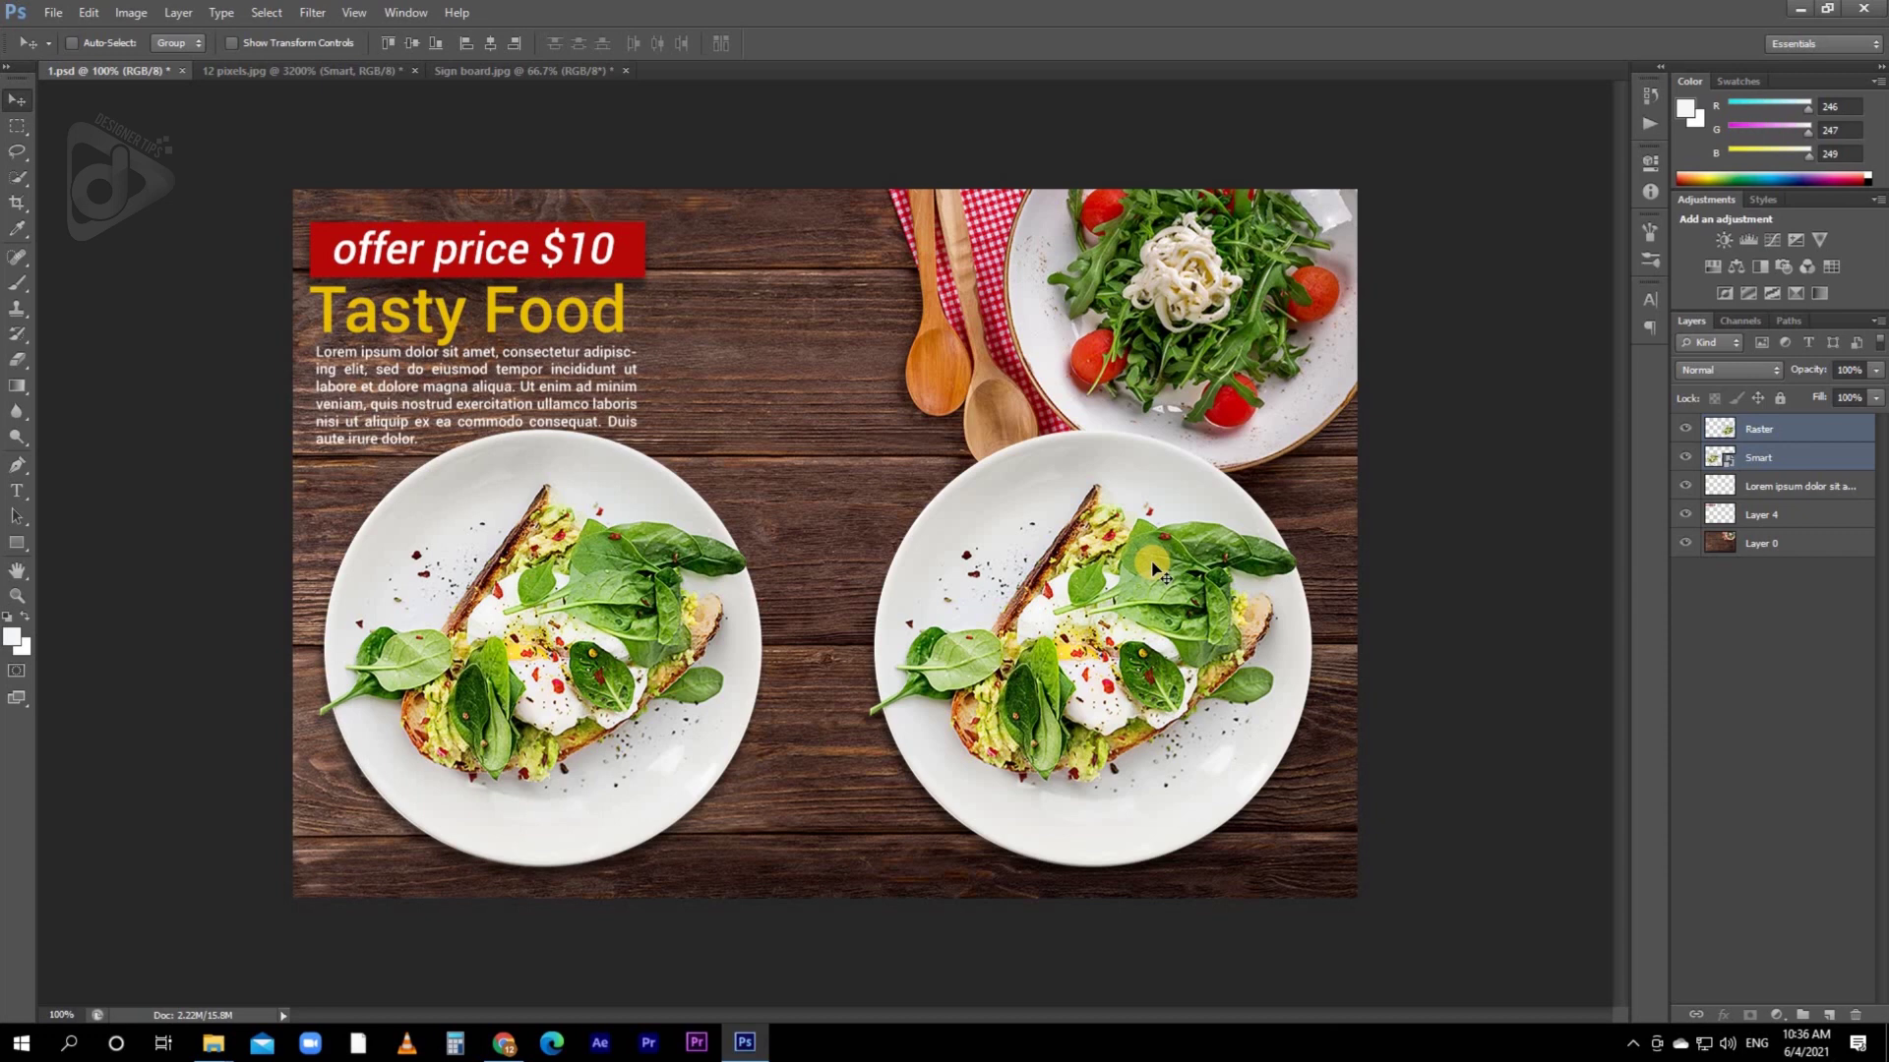
key(ctrl+t)
drag(1325, 430, 385, 852)
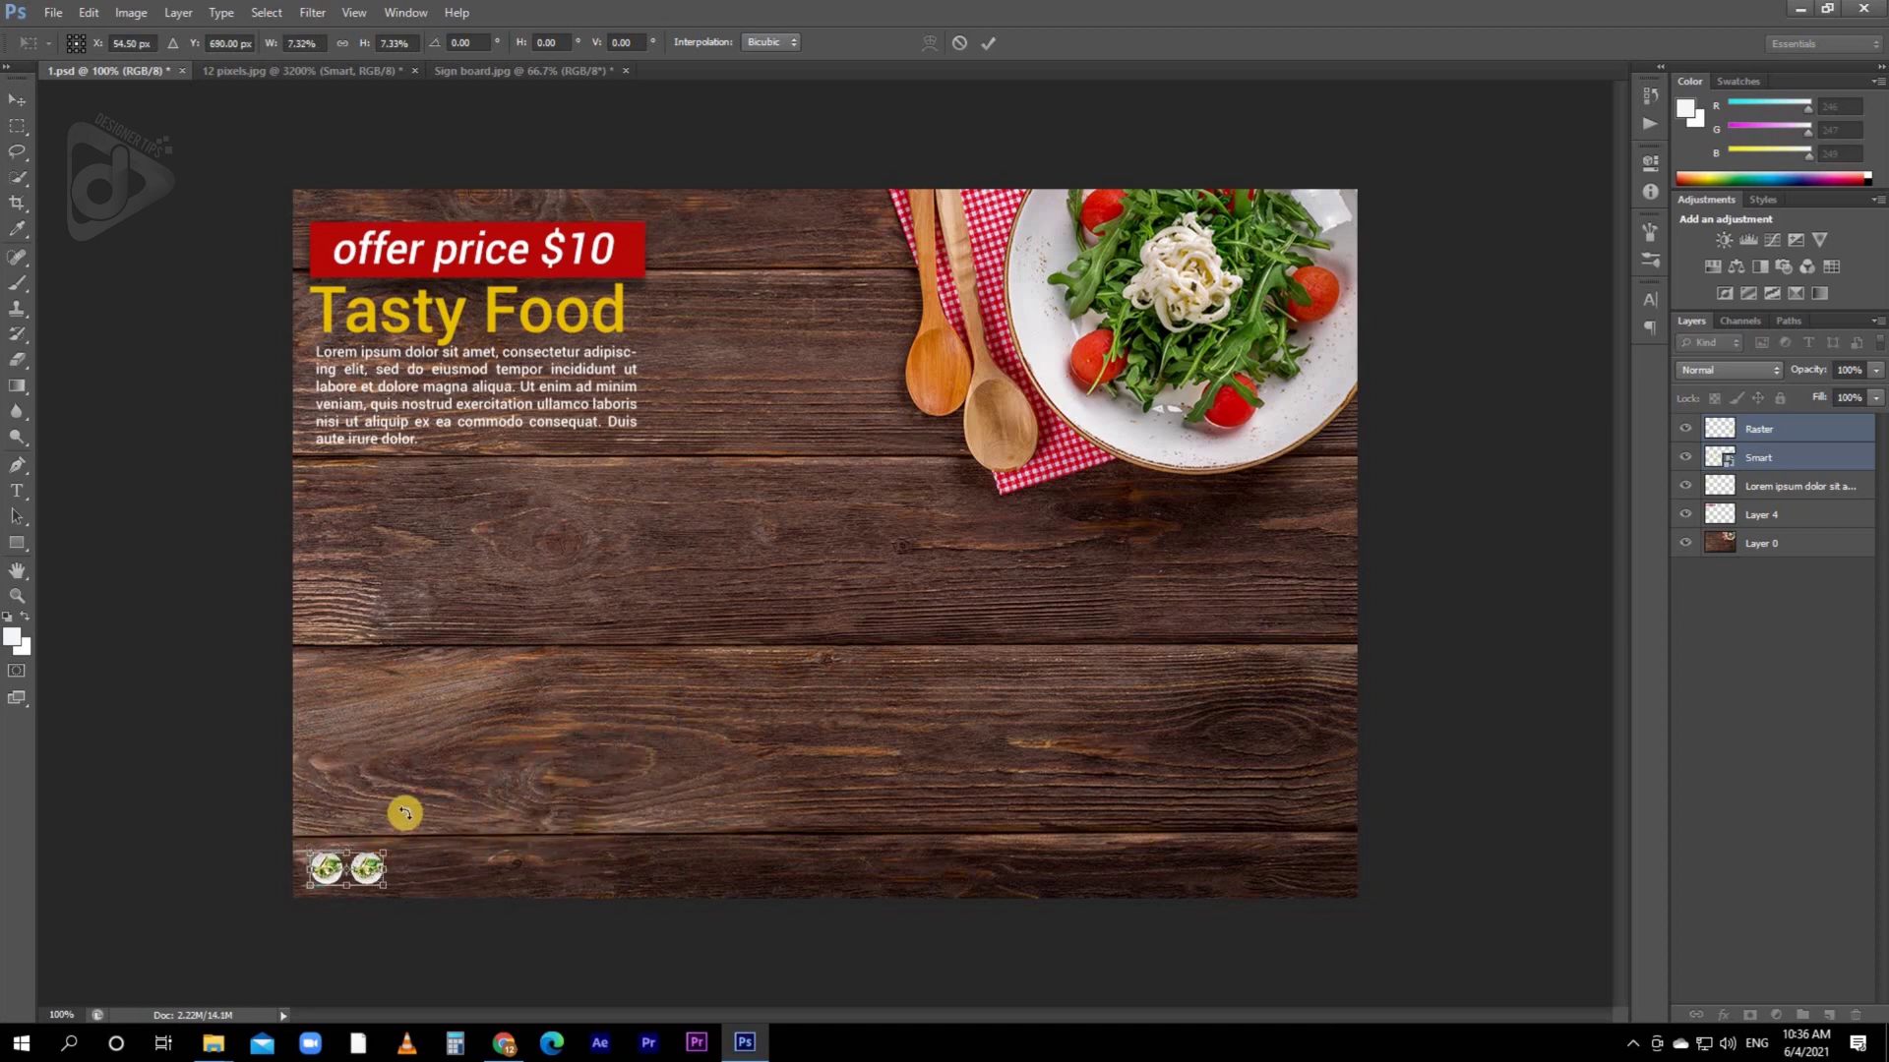
key(Return)
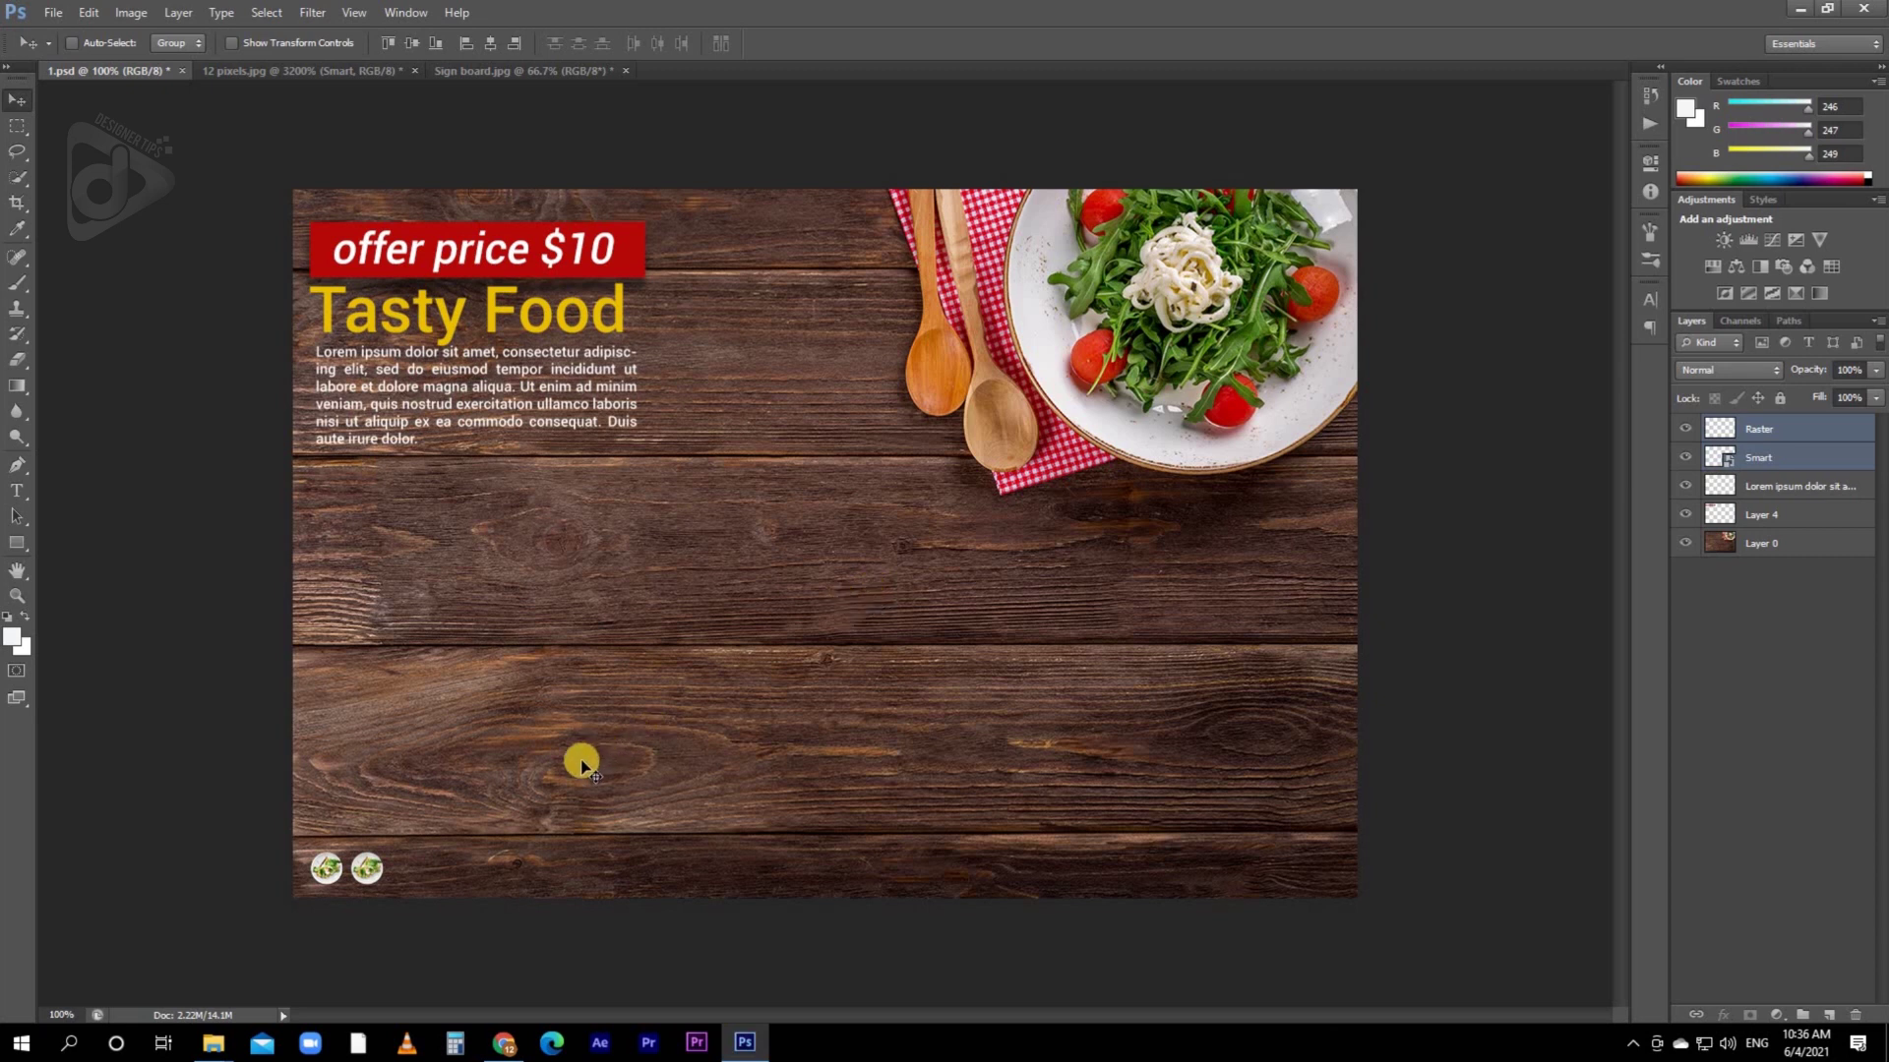
- Scale the two tiny plates on the Smart and Raster layers back up together to about 1326%
key(ctrl+t)
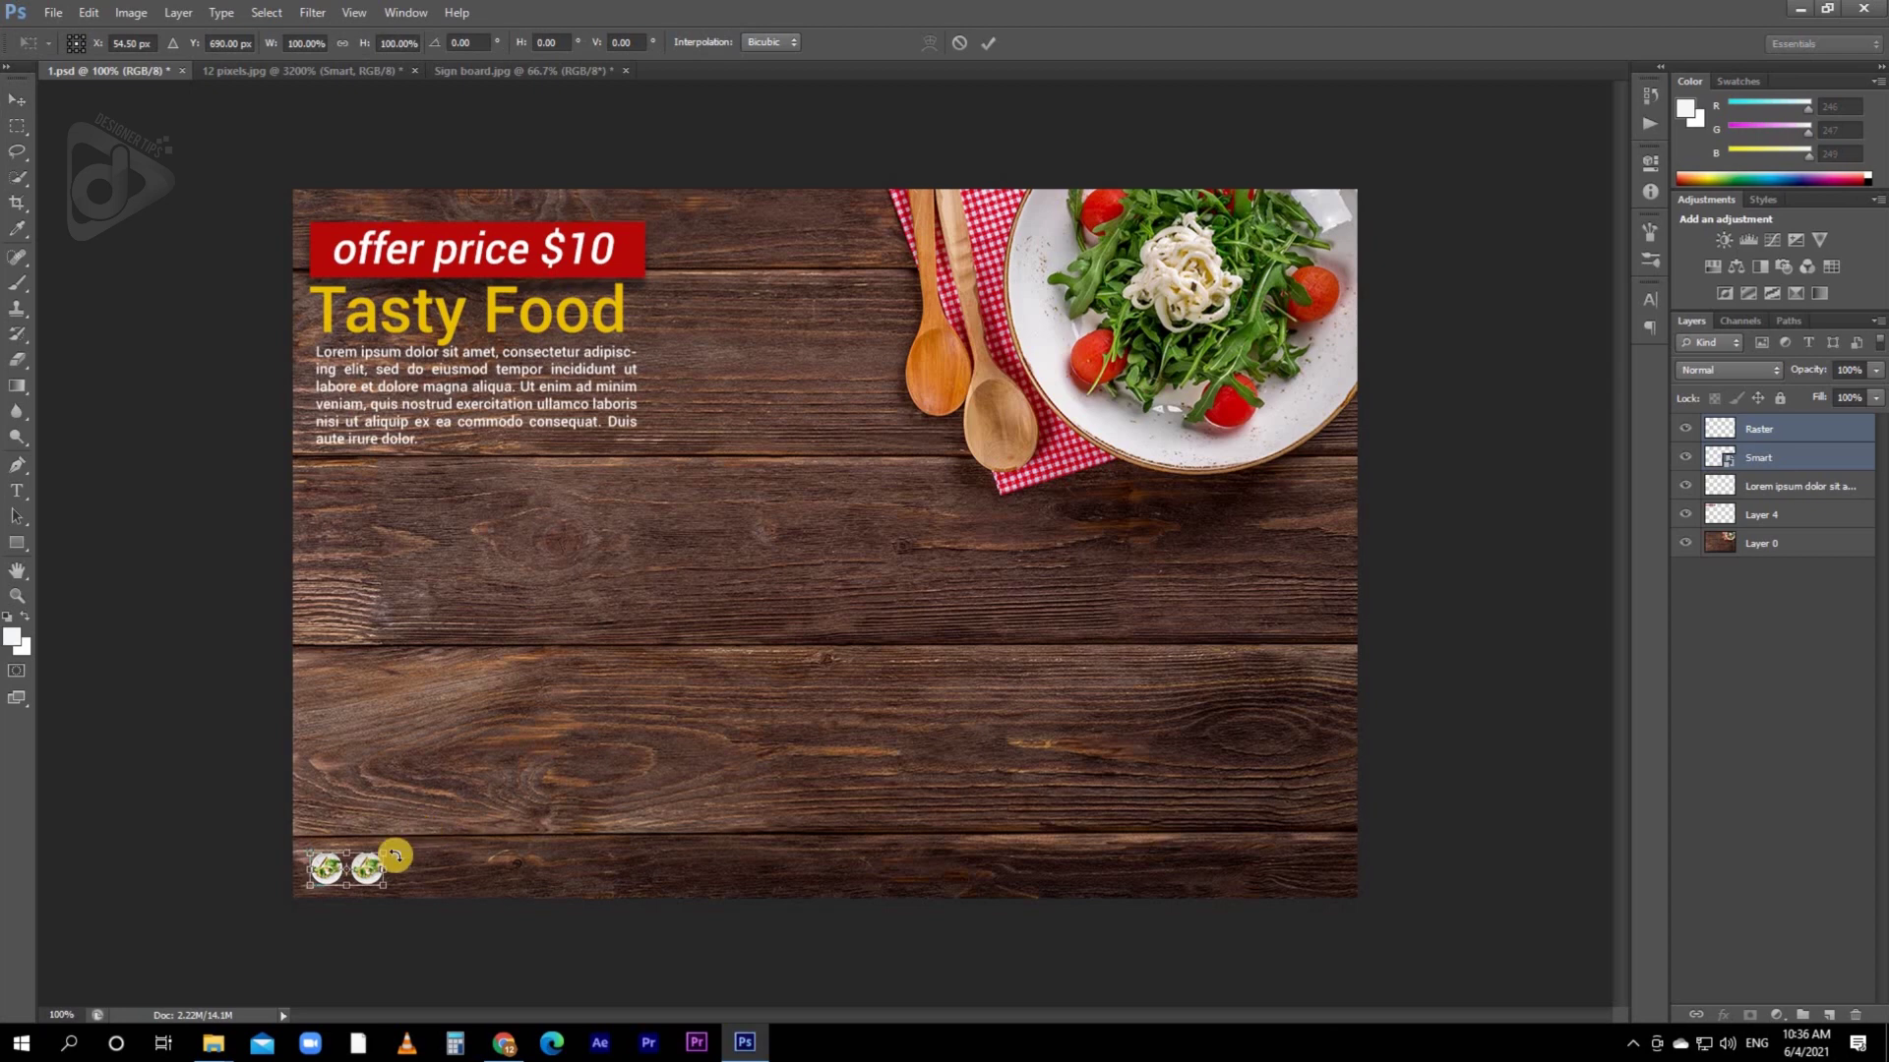
drag(383, 857, 1349, 575)
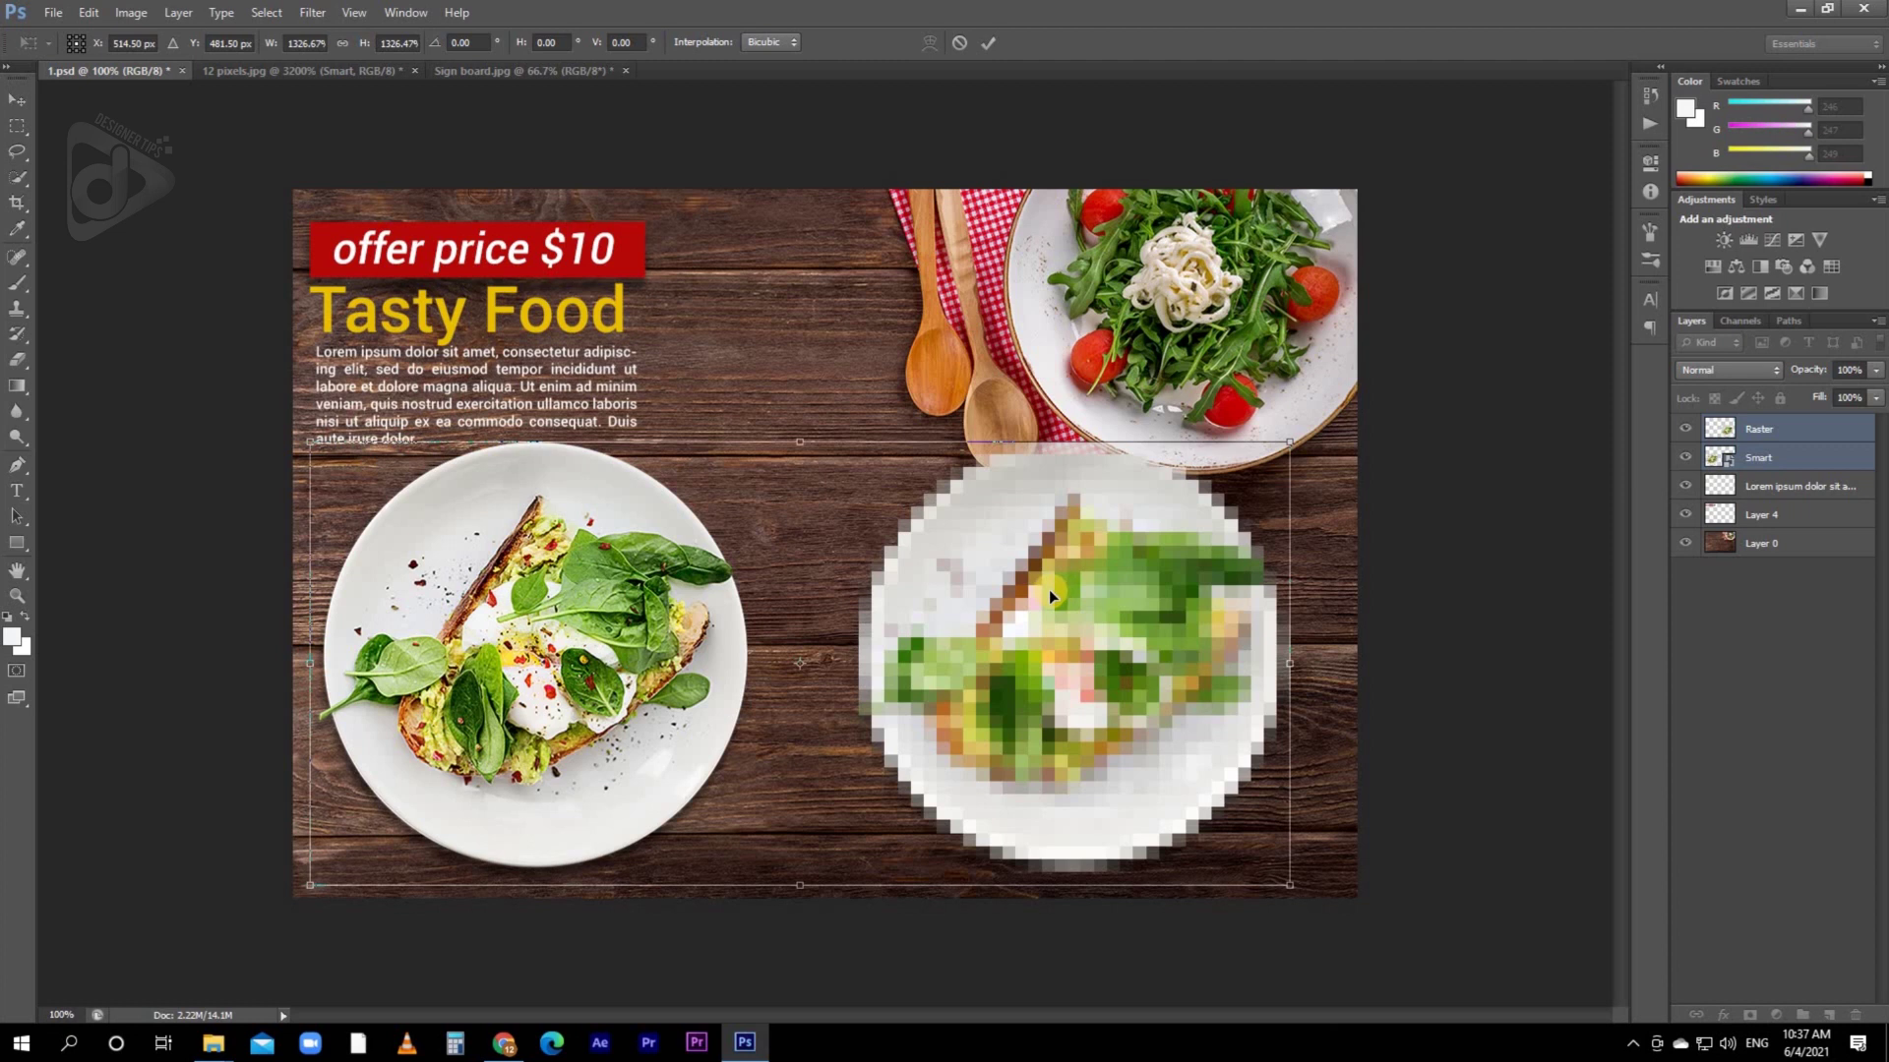
key(Return)
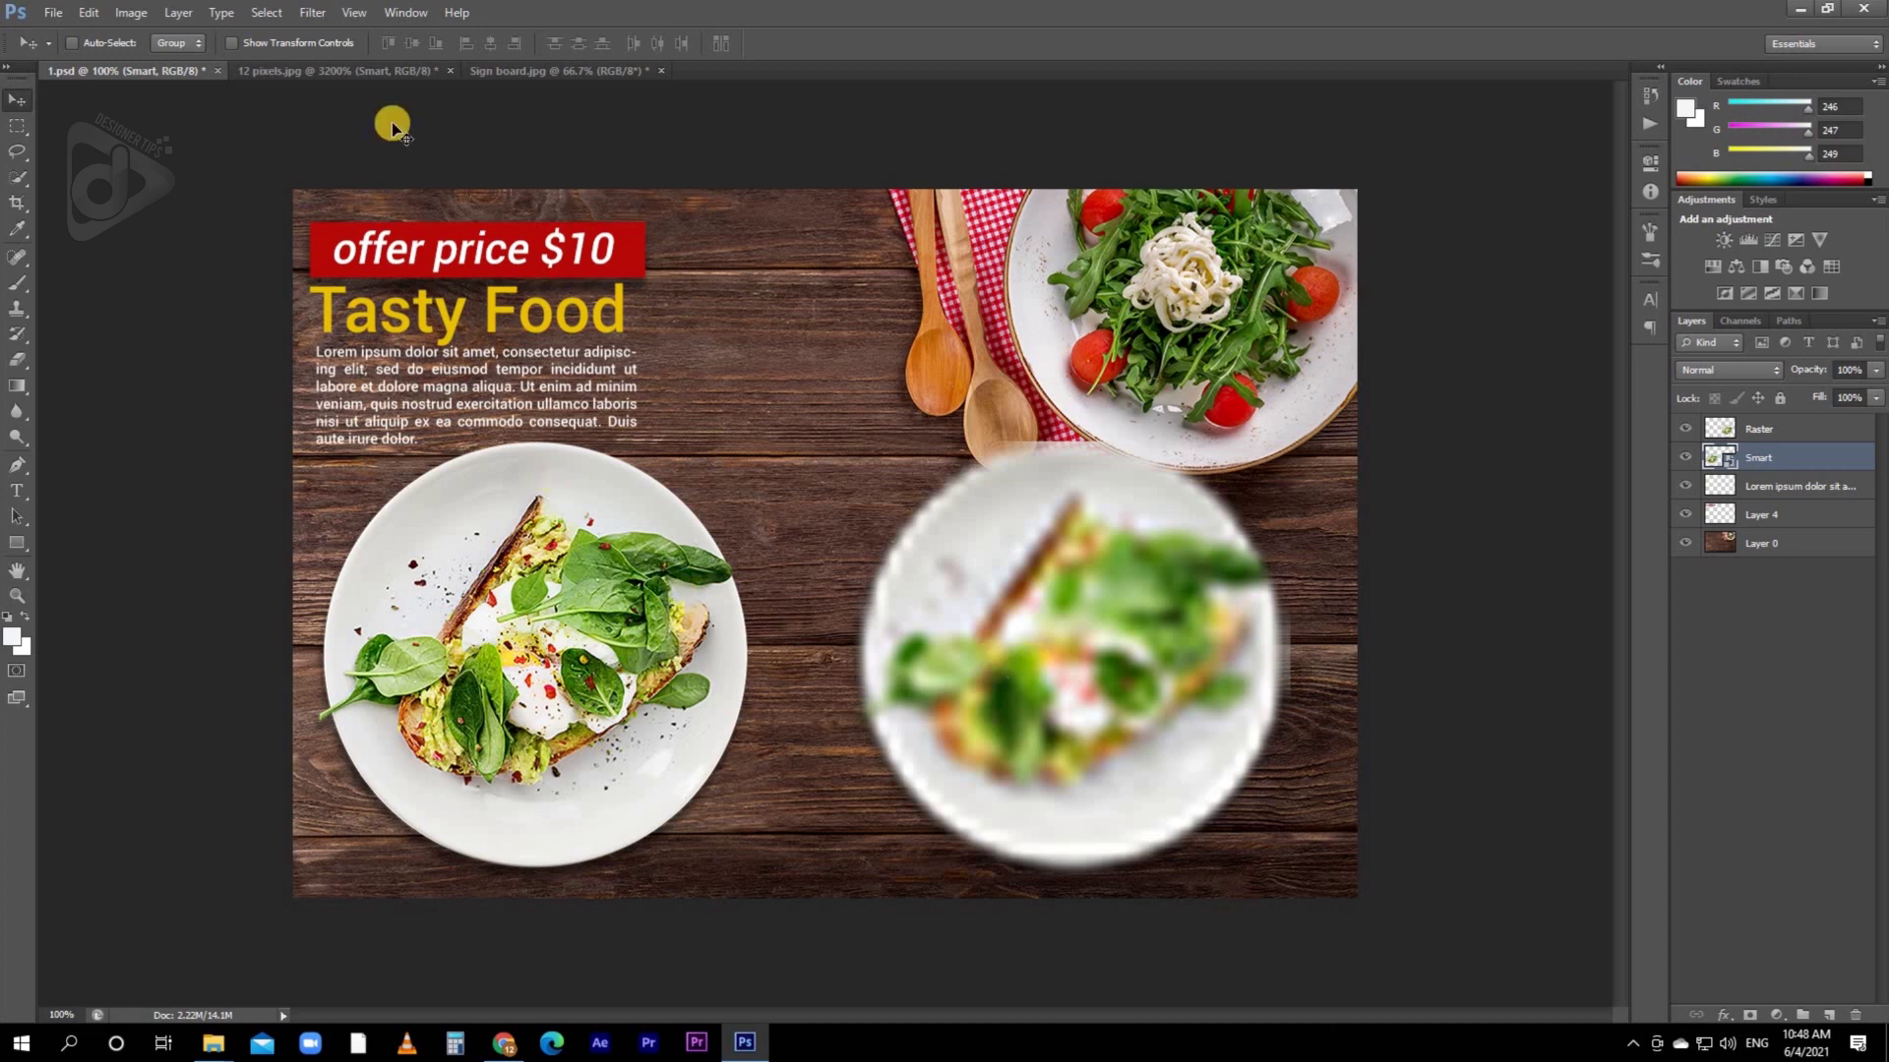
- Switch to the 12 pixels.jpg document, hide the Raster layer and keep the Smart layer selected
click(360, 69)
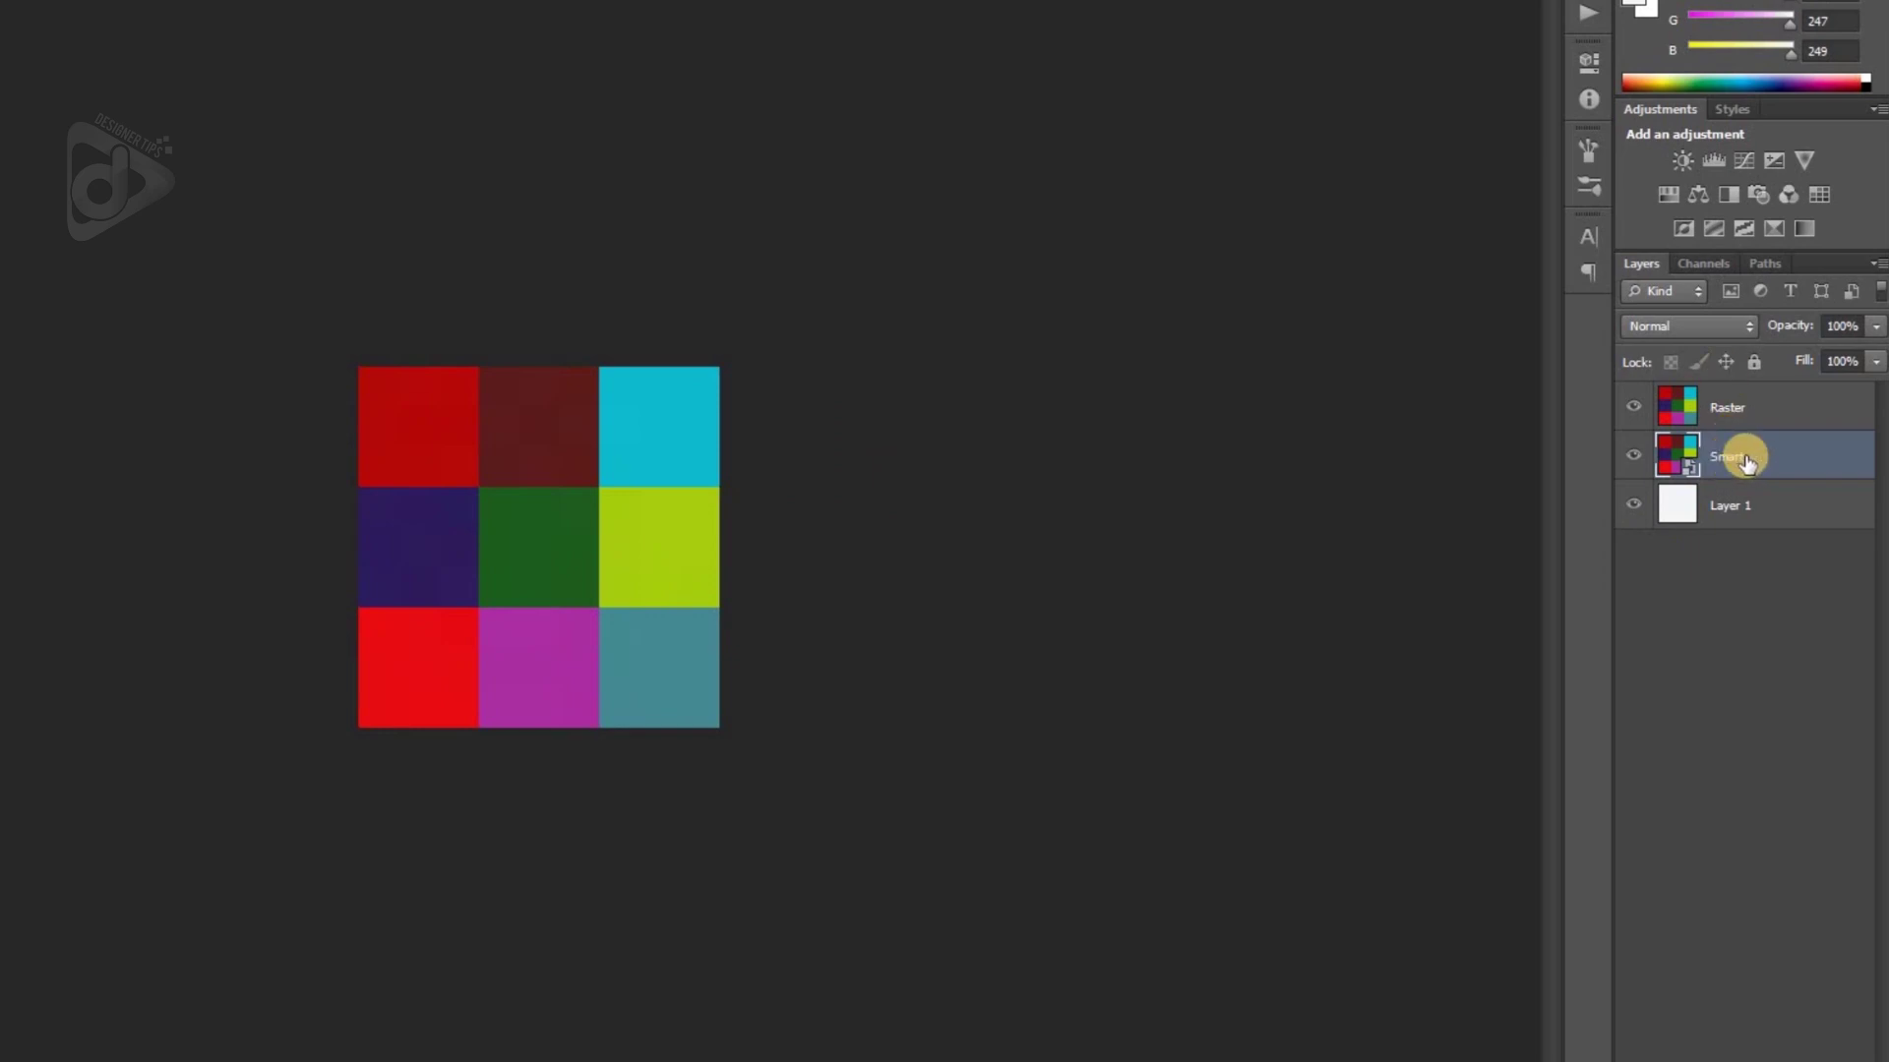
click(1730, 404)
click(1729, 453)
click(1633, 410)
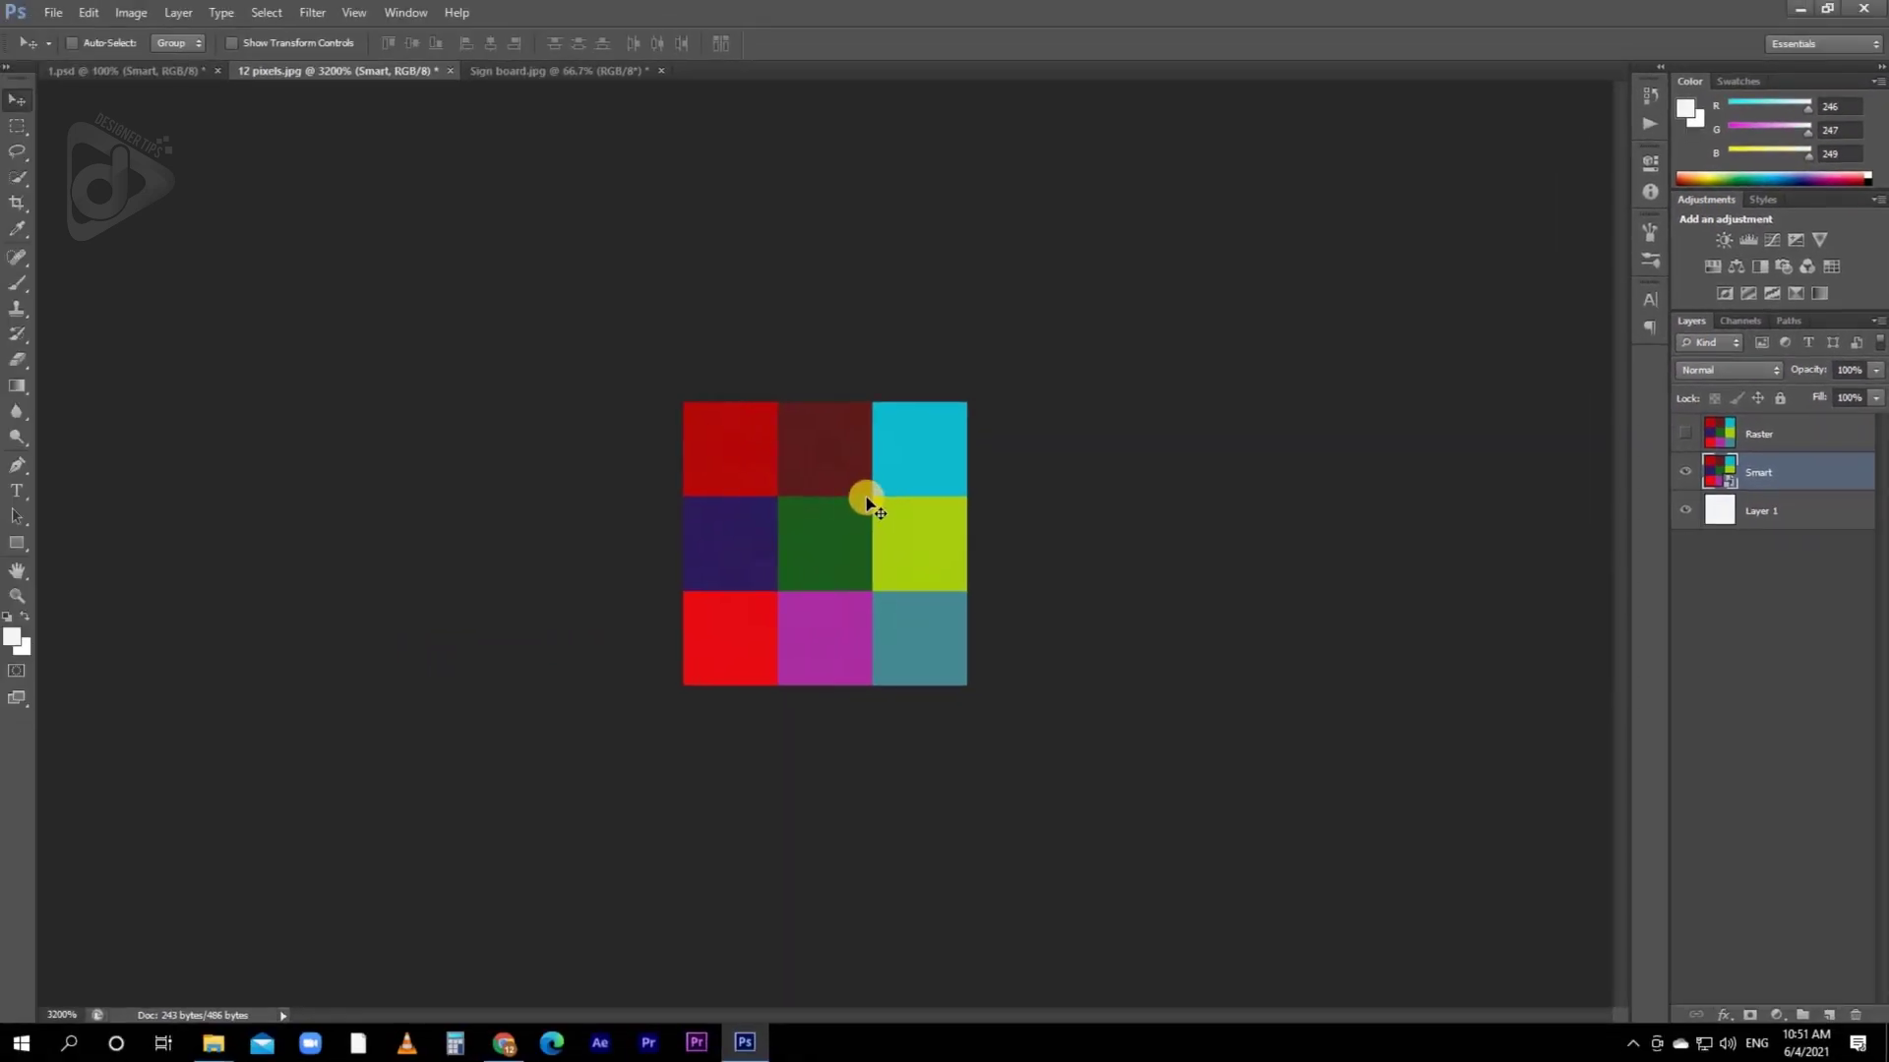
- Scale the Smart layer down to 22.22% and move it to the canvas's lower-right corner
key(ctrl+t)
drag(953, 411, 735, 609)
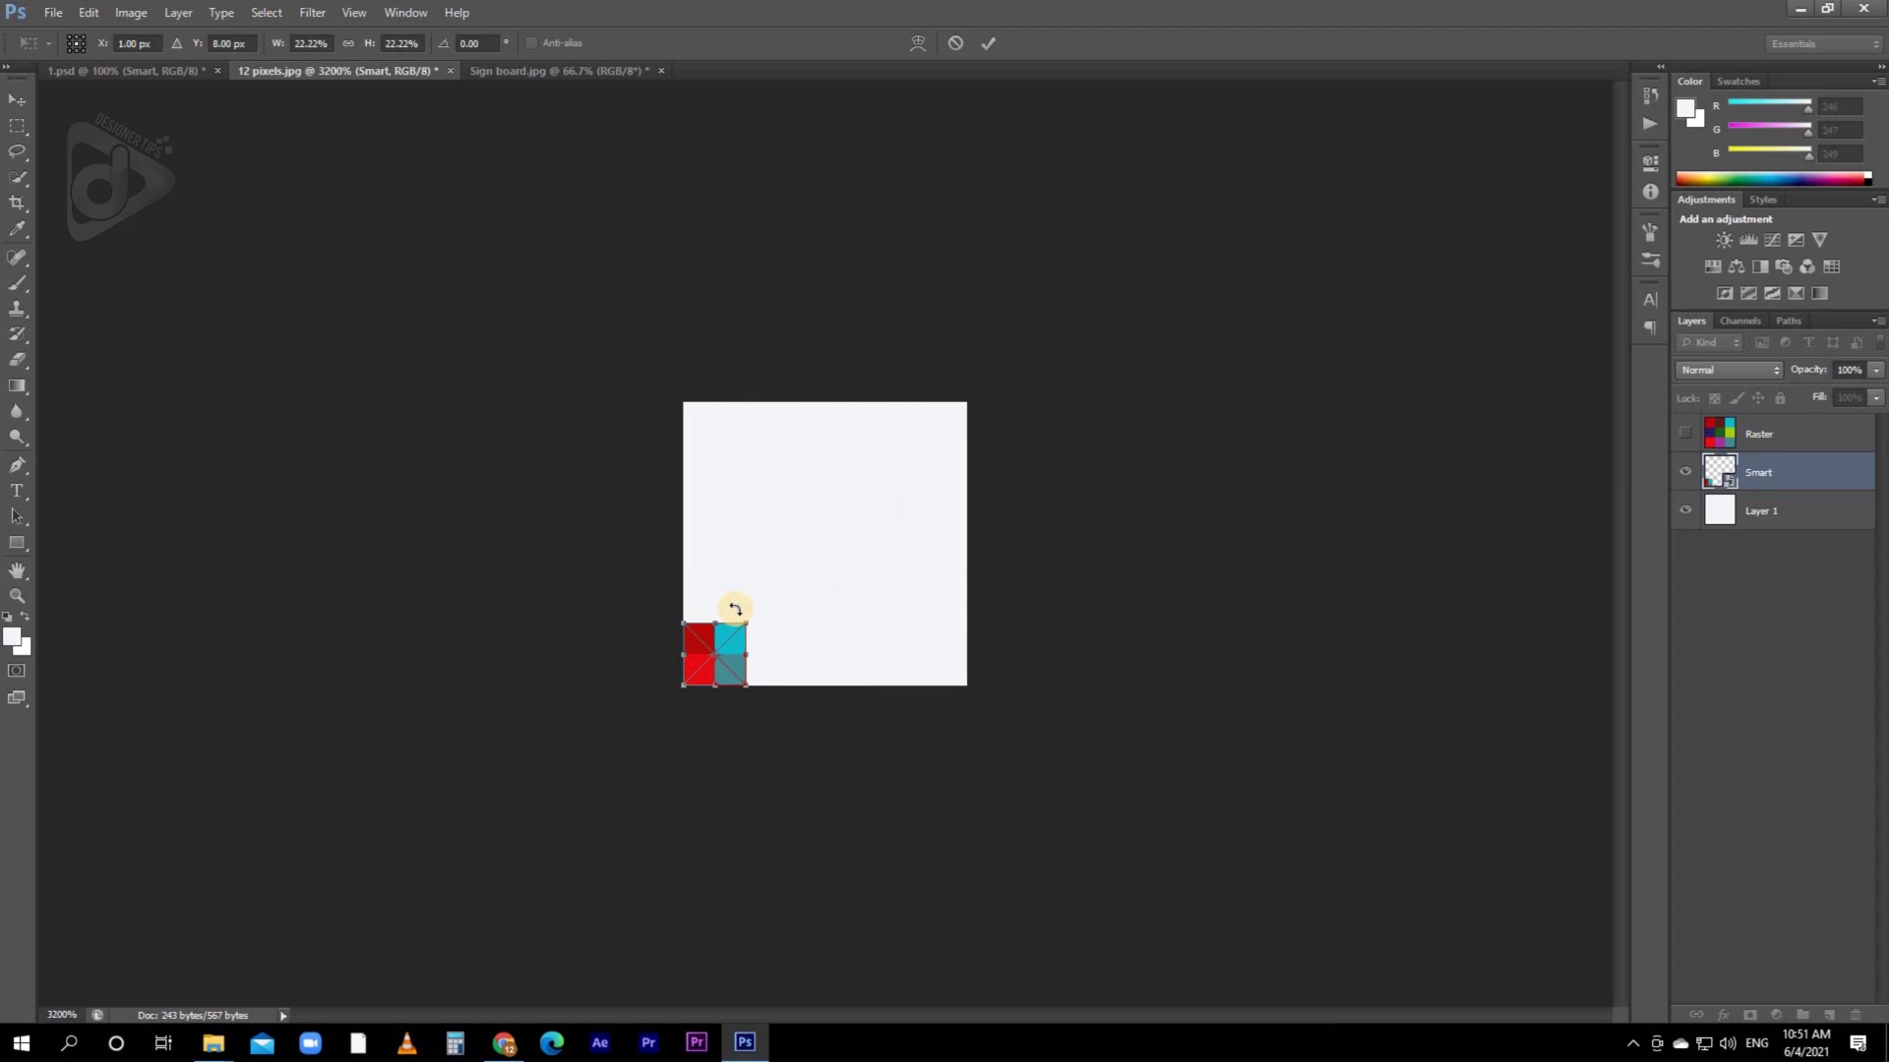
key(Return)
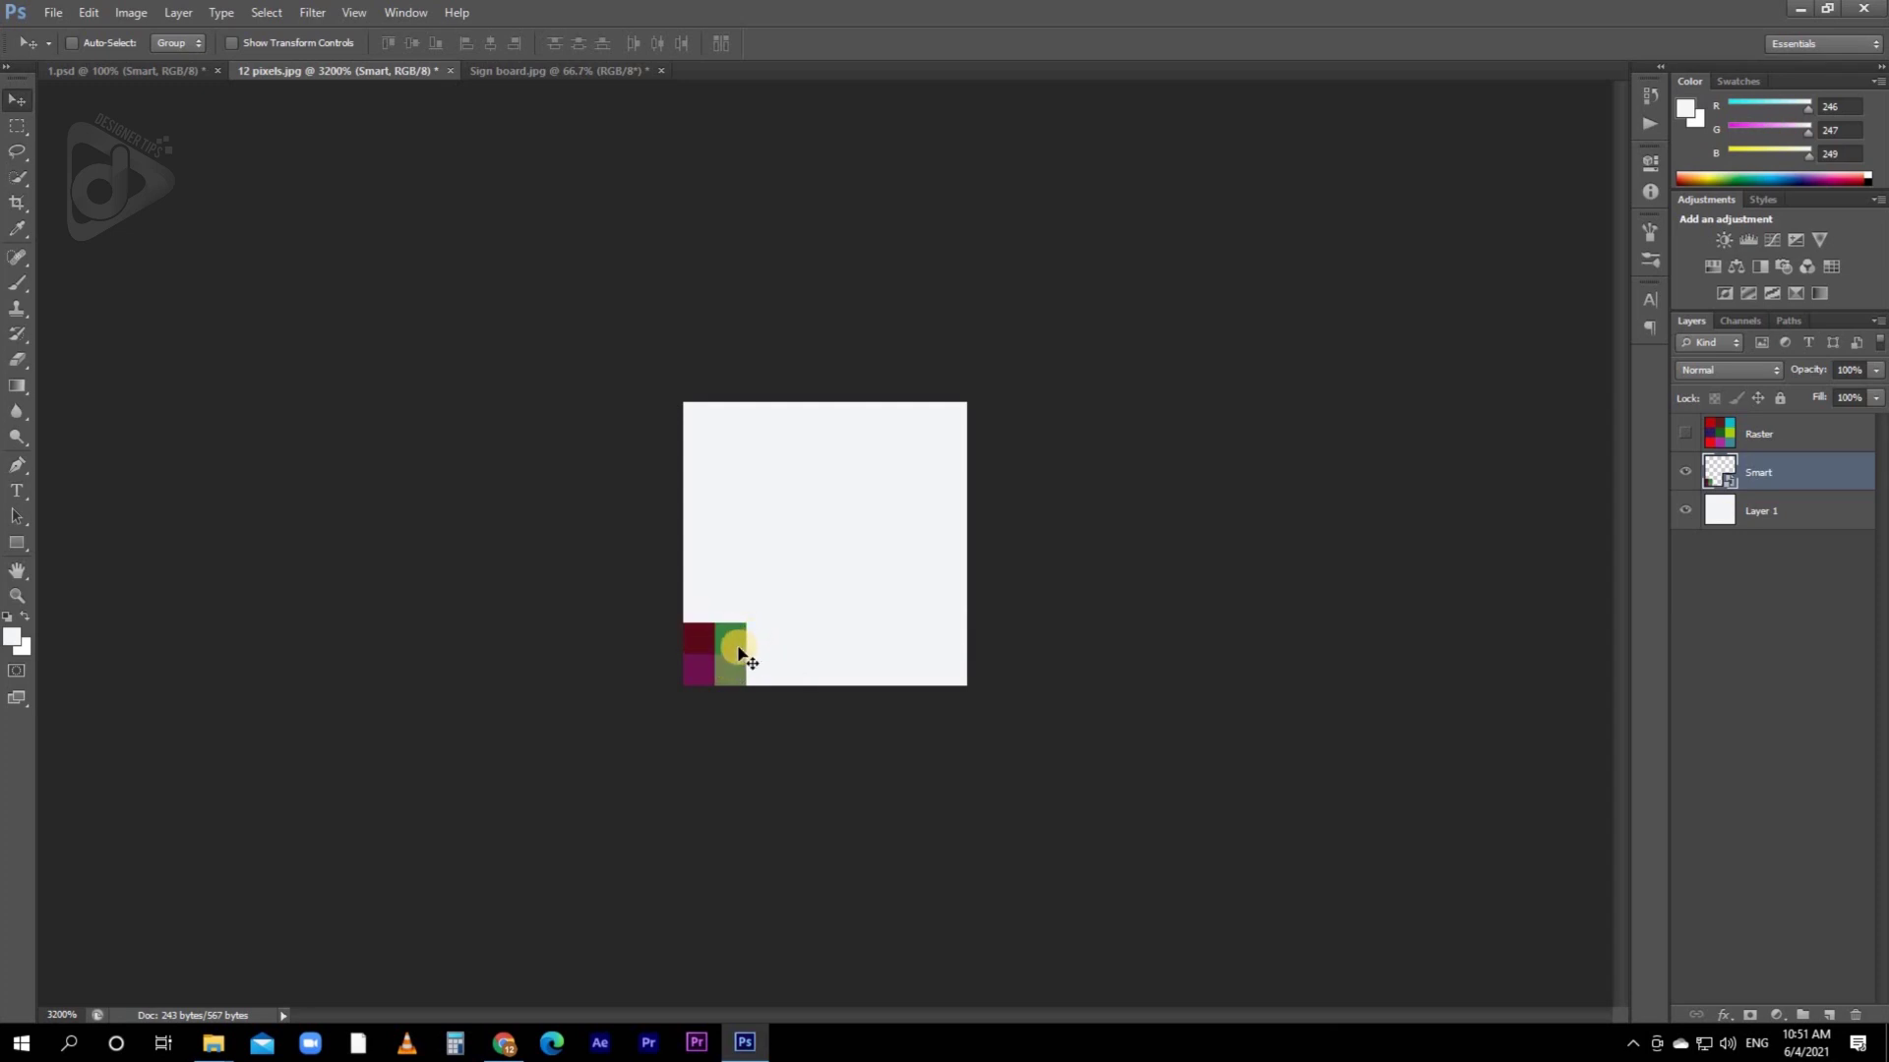
drag(724, 666, 925, 657)
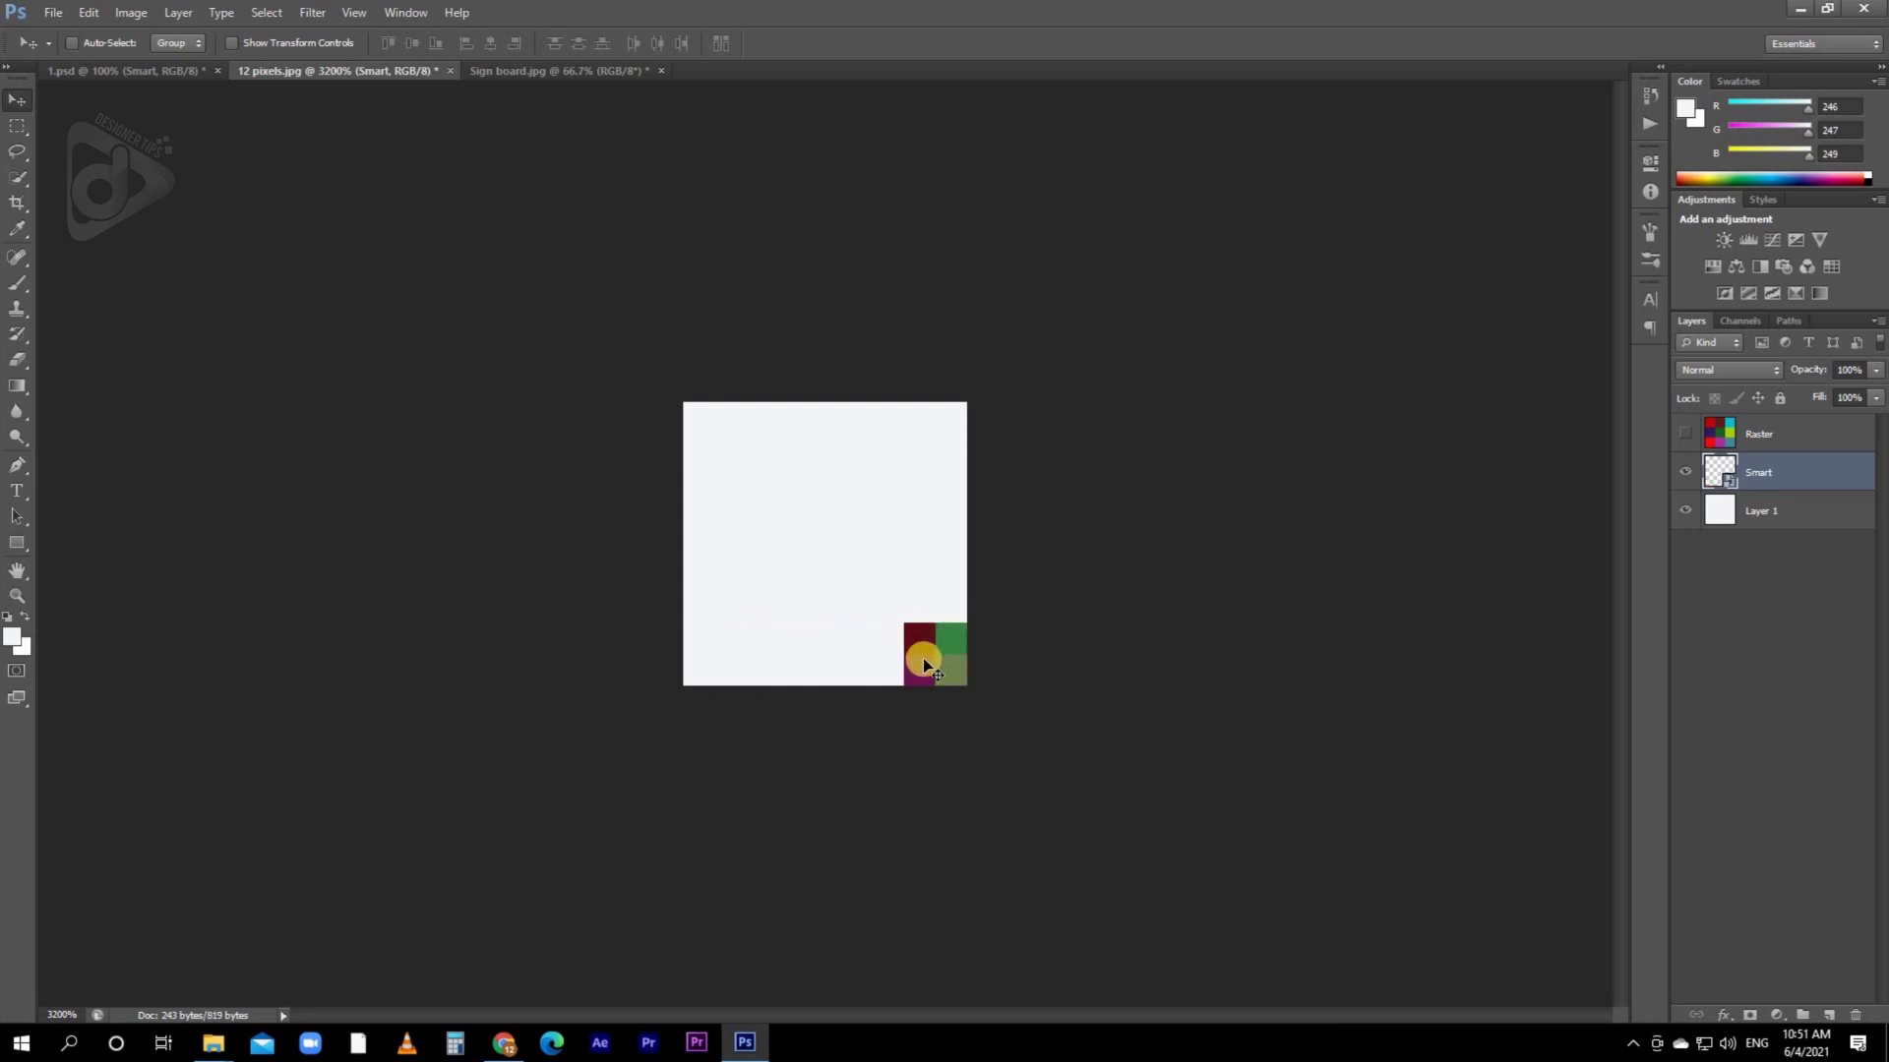
- Show the Raster layer again and scale it down to 22.22% in the canvas's lower-left corner
click(1685, 430)
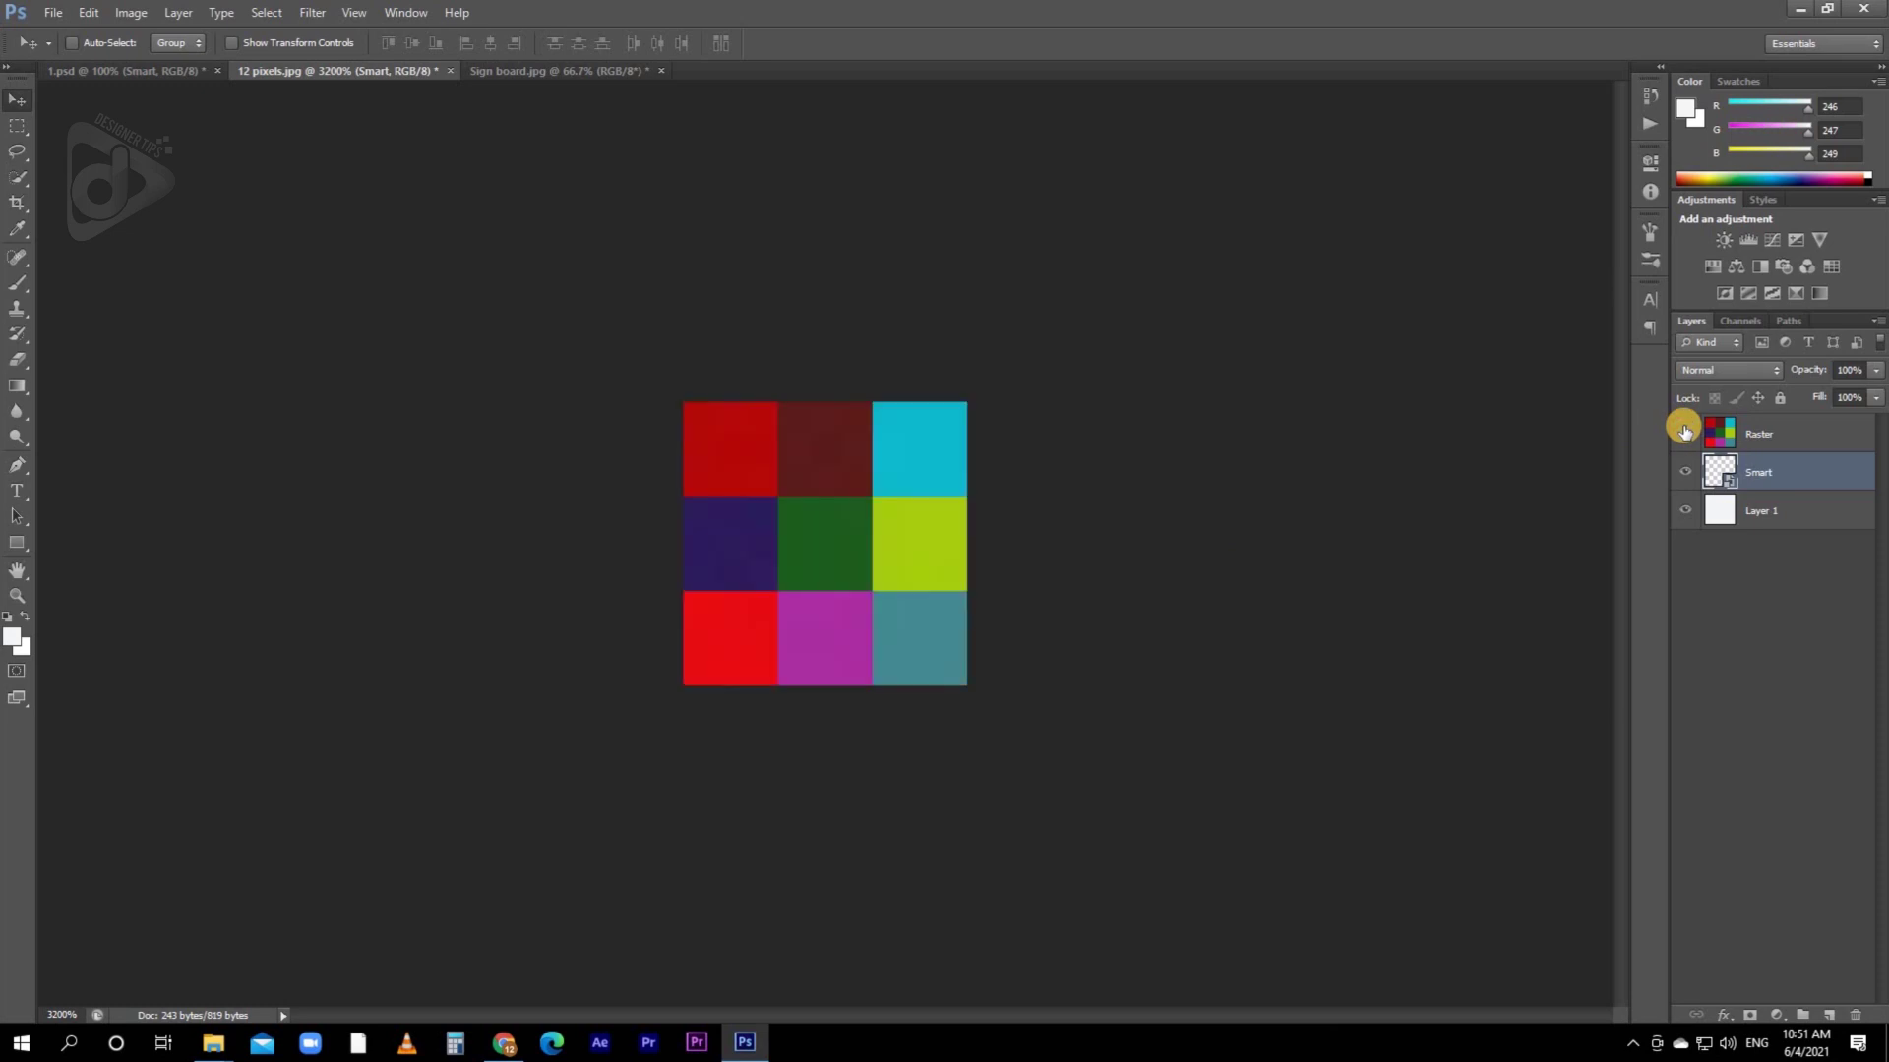
click(1791, 435)
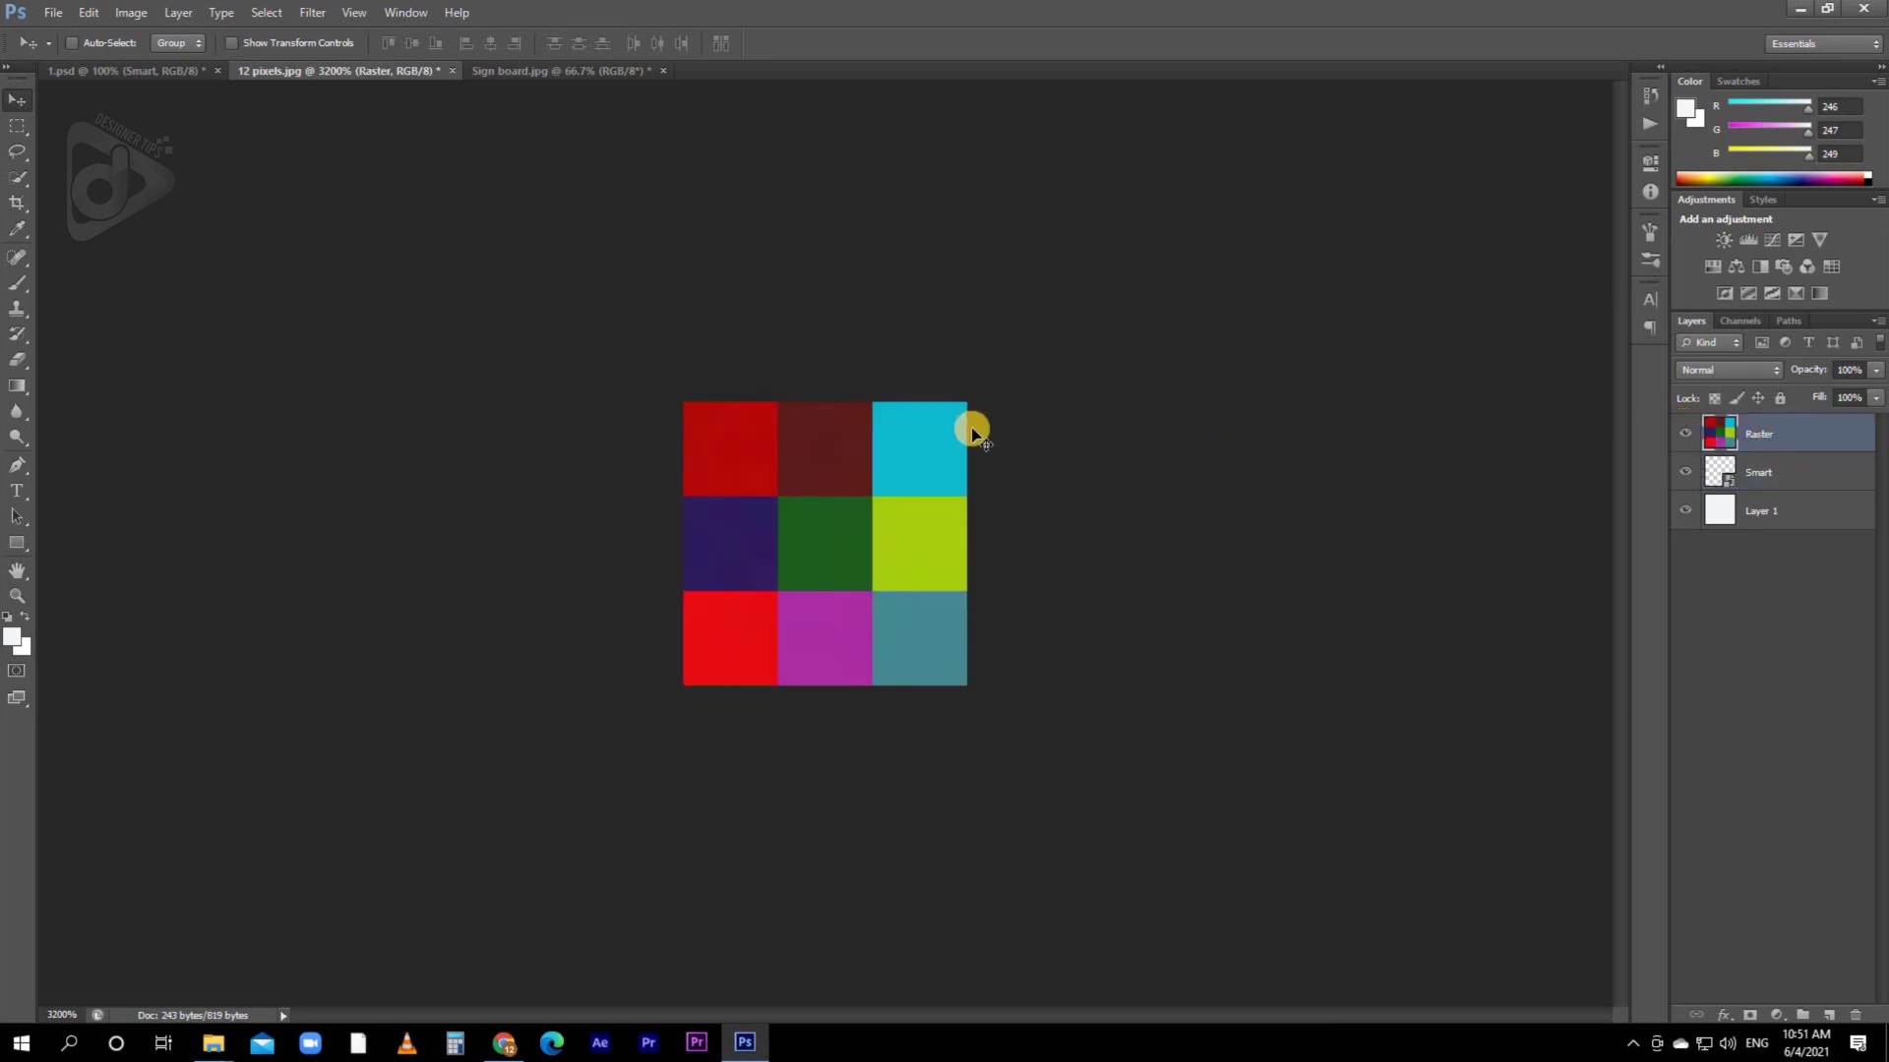
key(ctrl+t)
drag(967, 402, 737, 627)
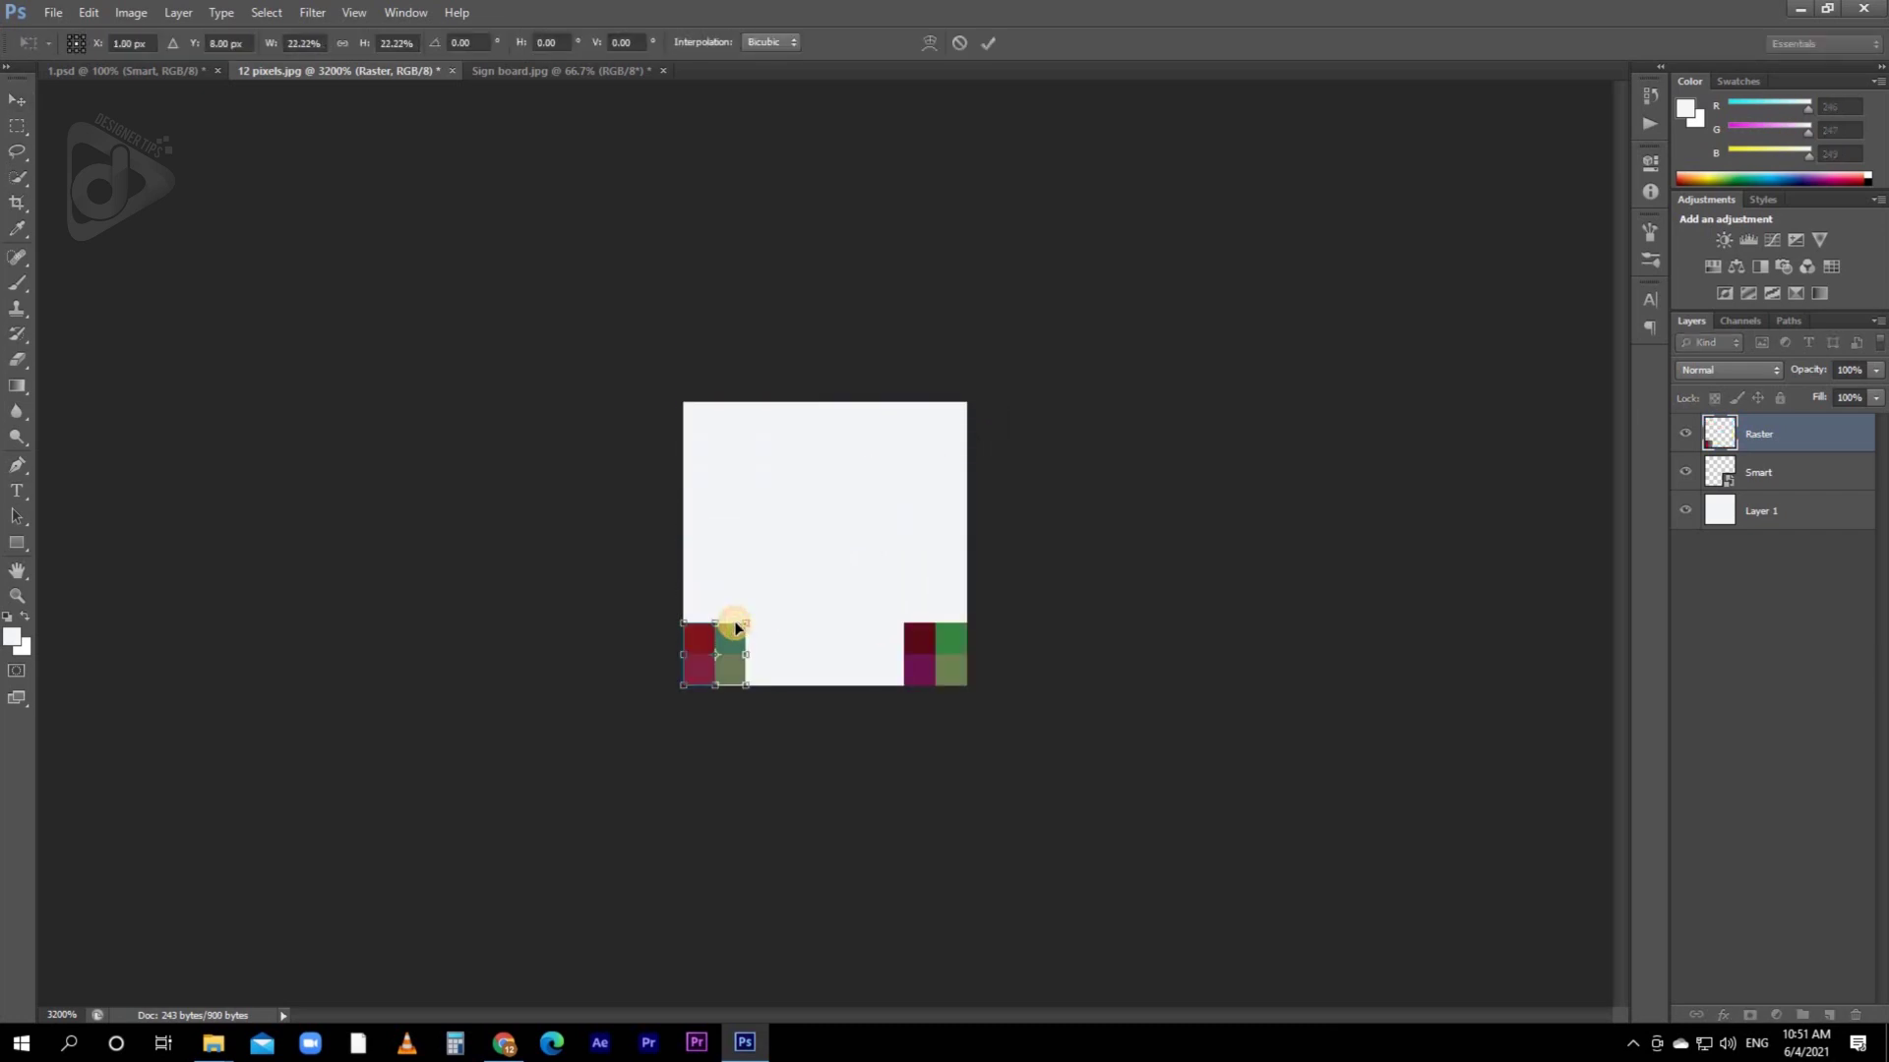
key(Return)
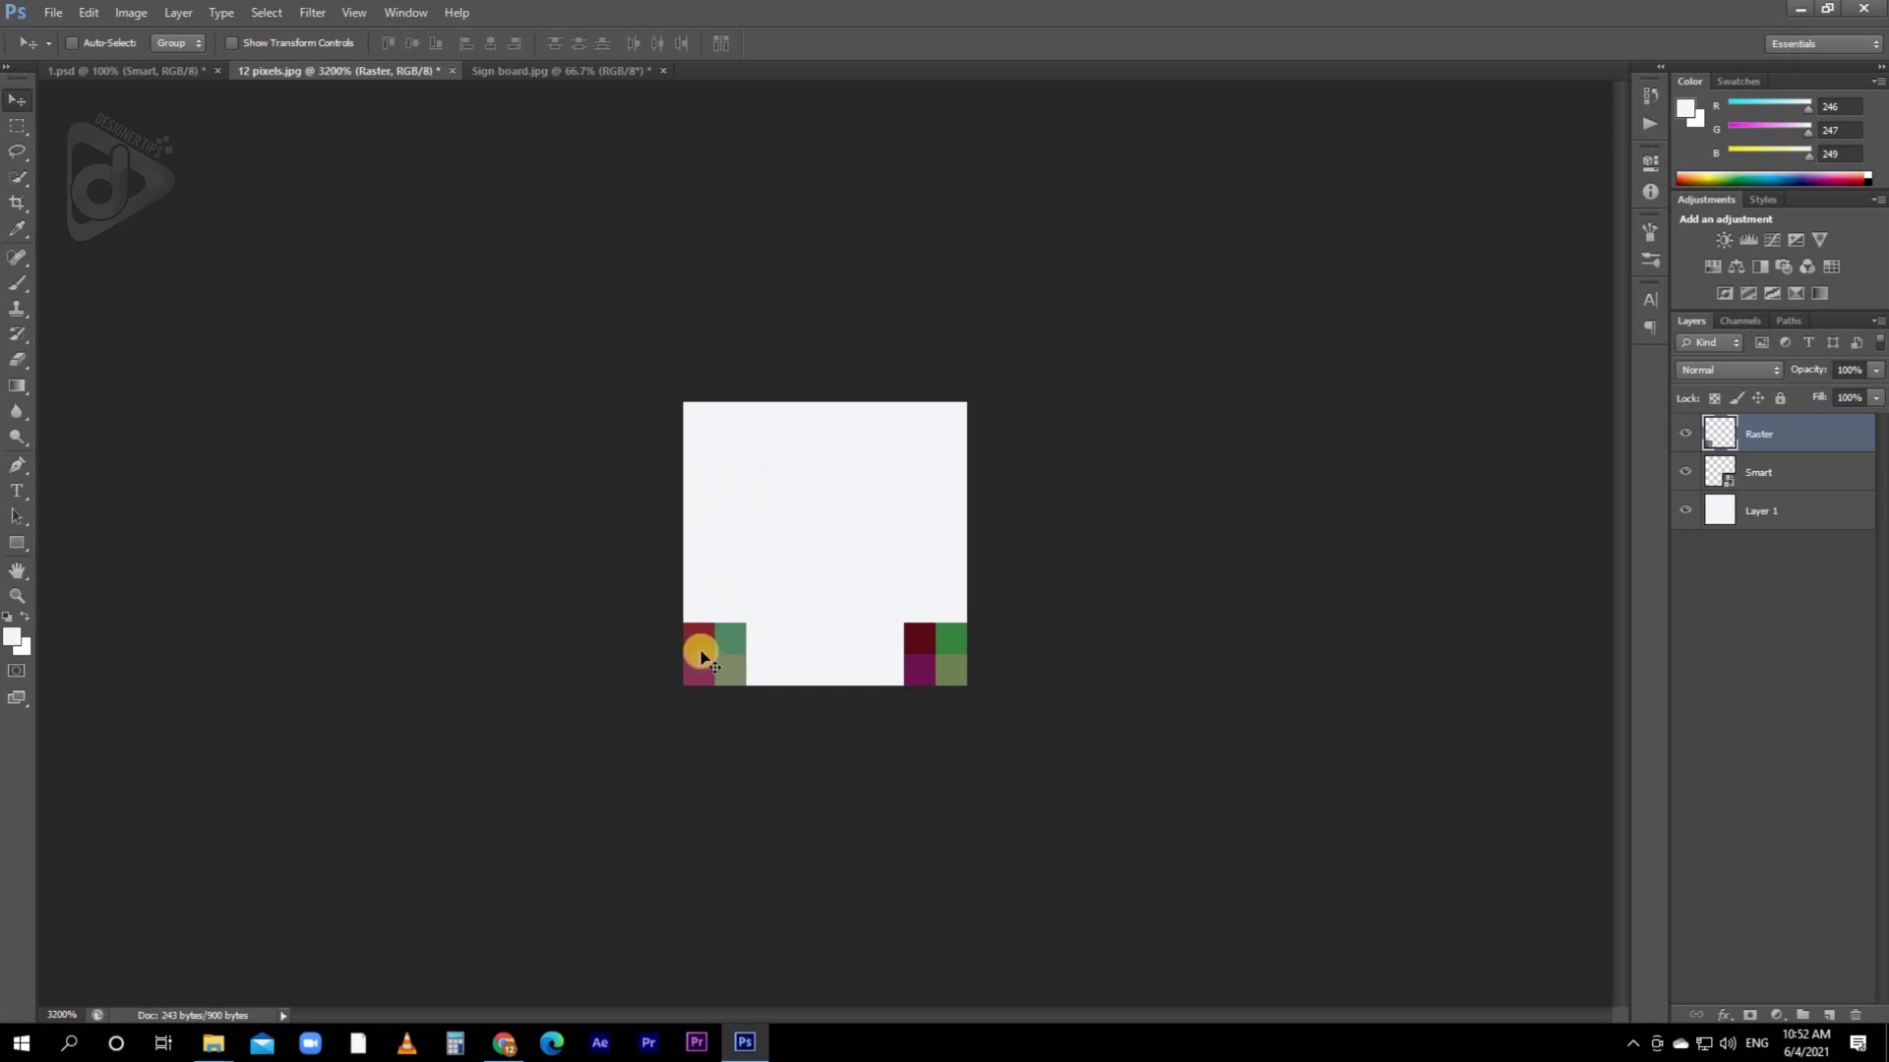
- Scale the Smart layer back up to 100% to fill the canvas, and toggle the Raster layer off and on to compare
right_click(928, 653)
click(950, 661)
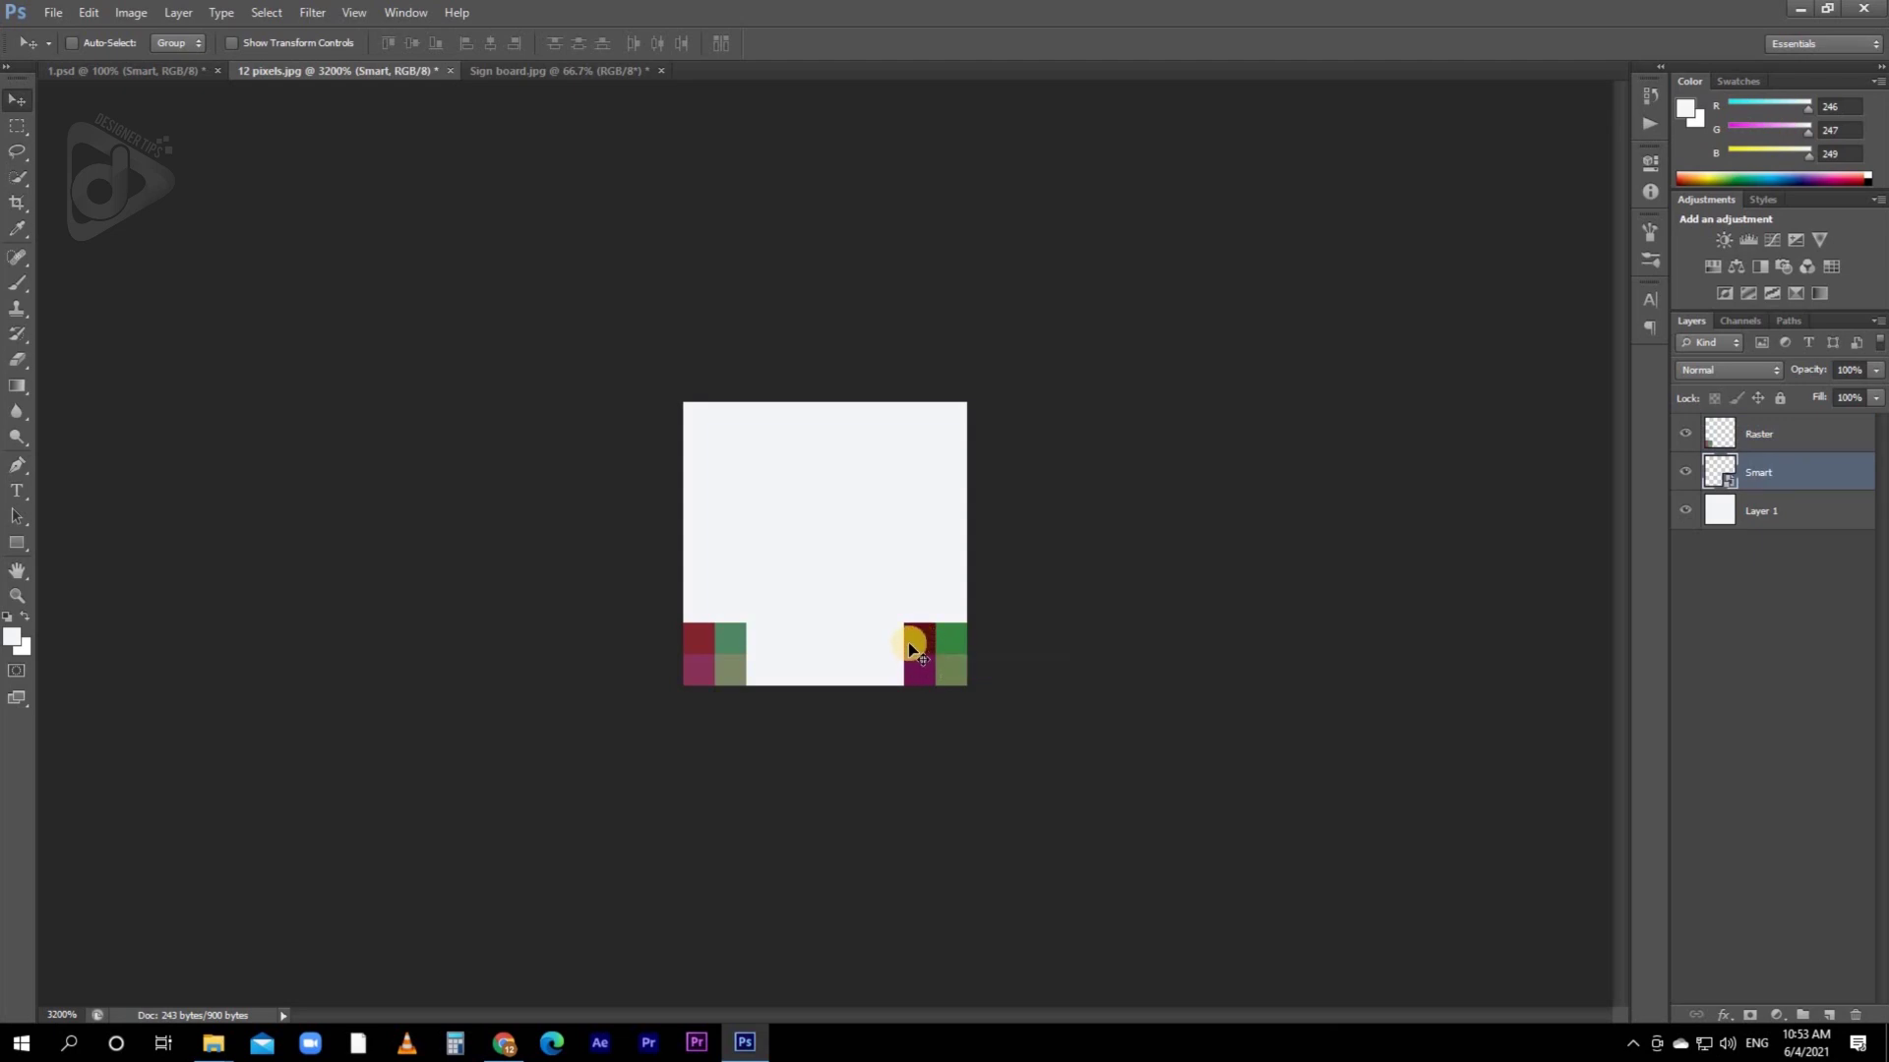
key(ctrl+t)
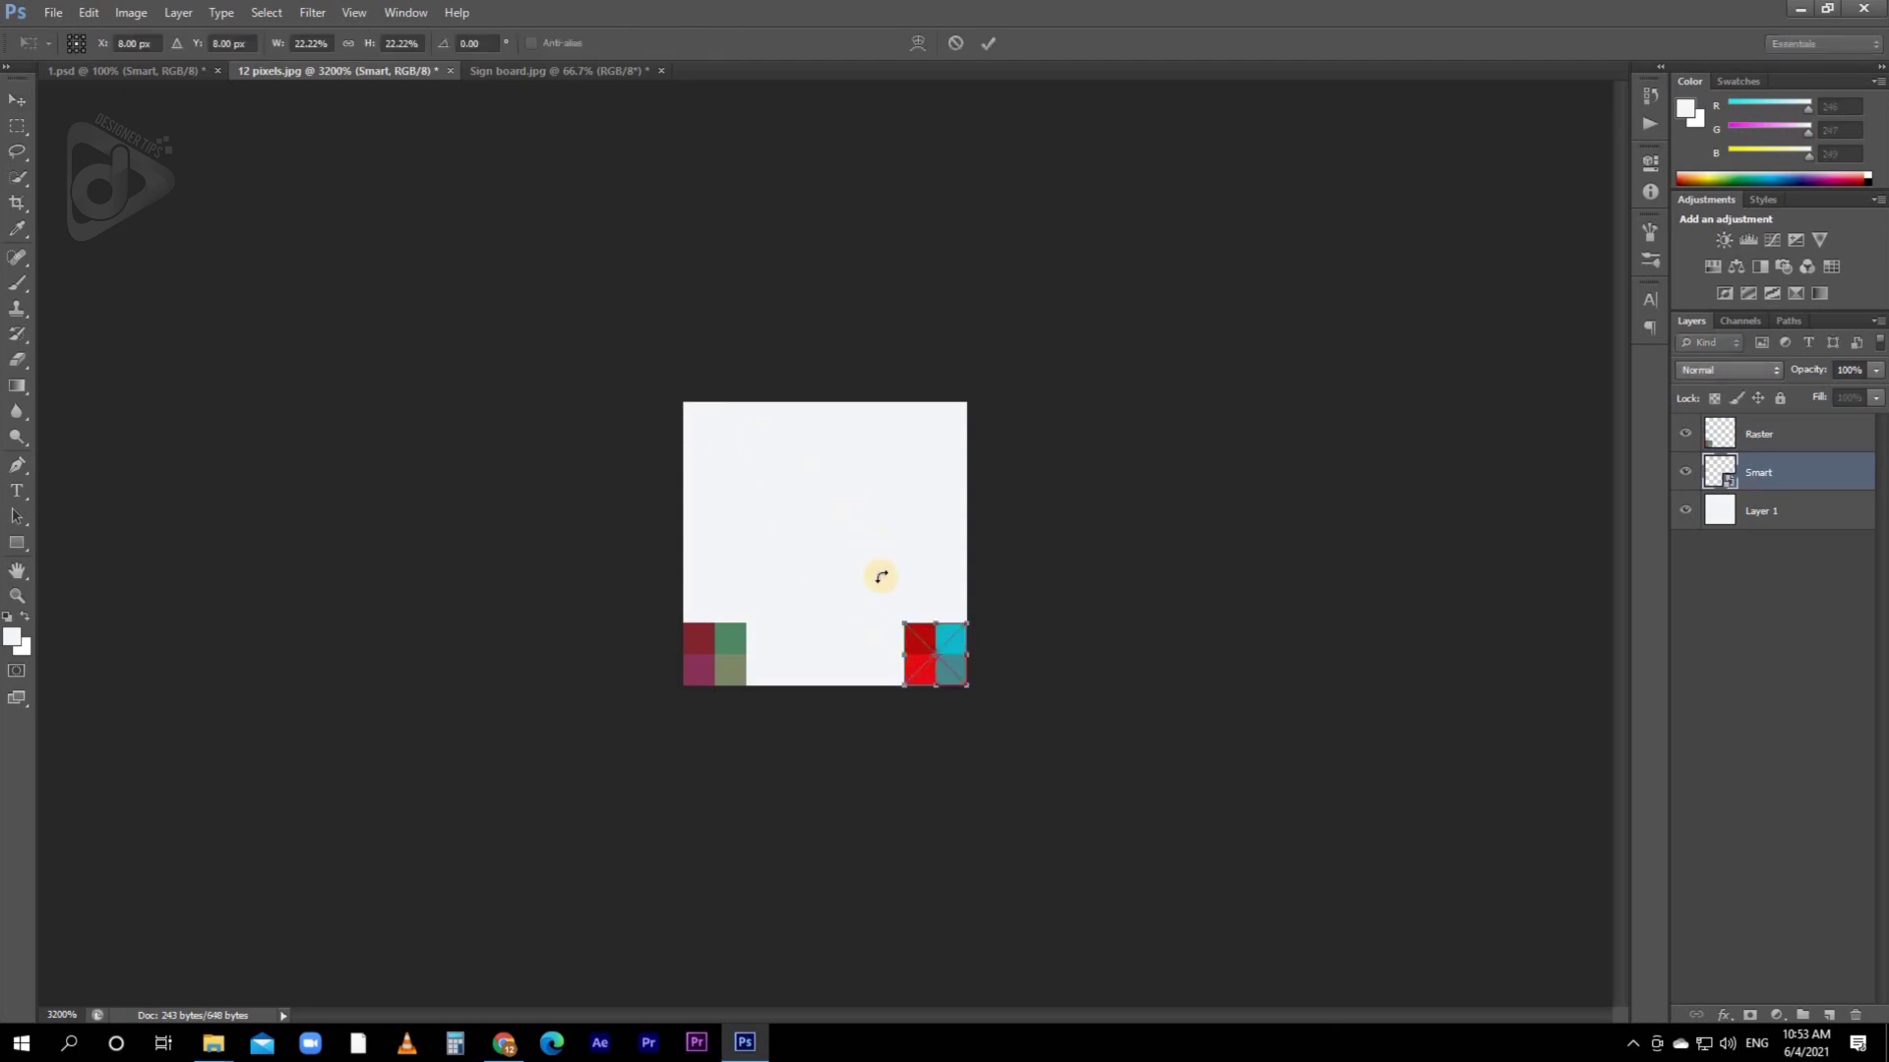
drag(901, 622, 674, 423)
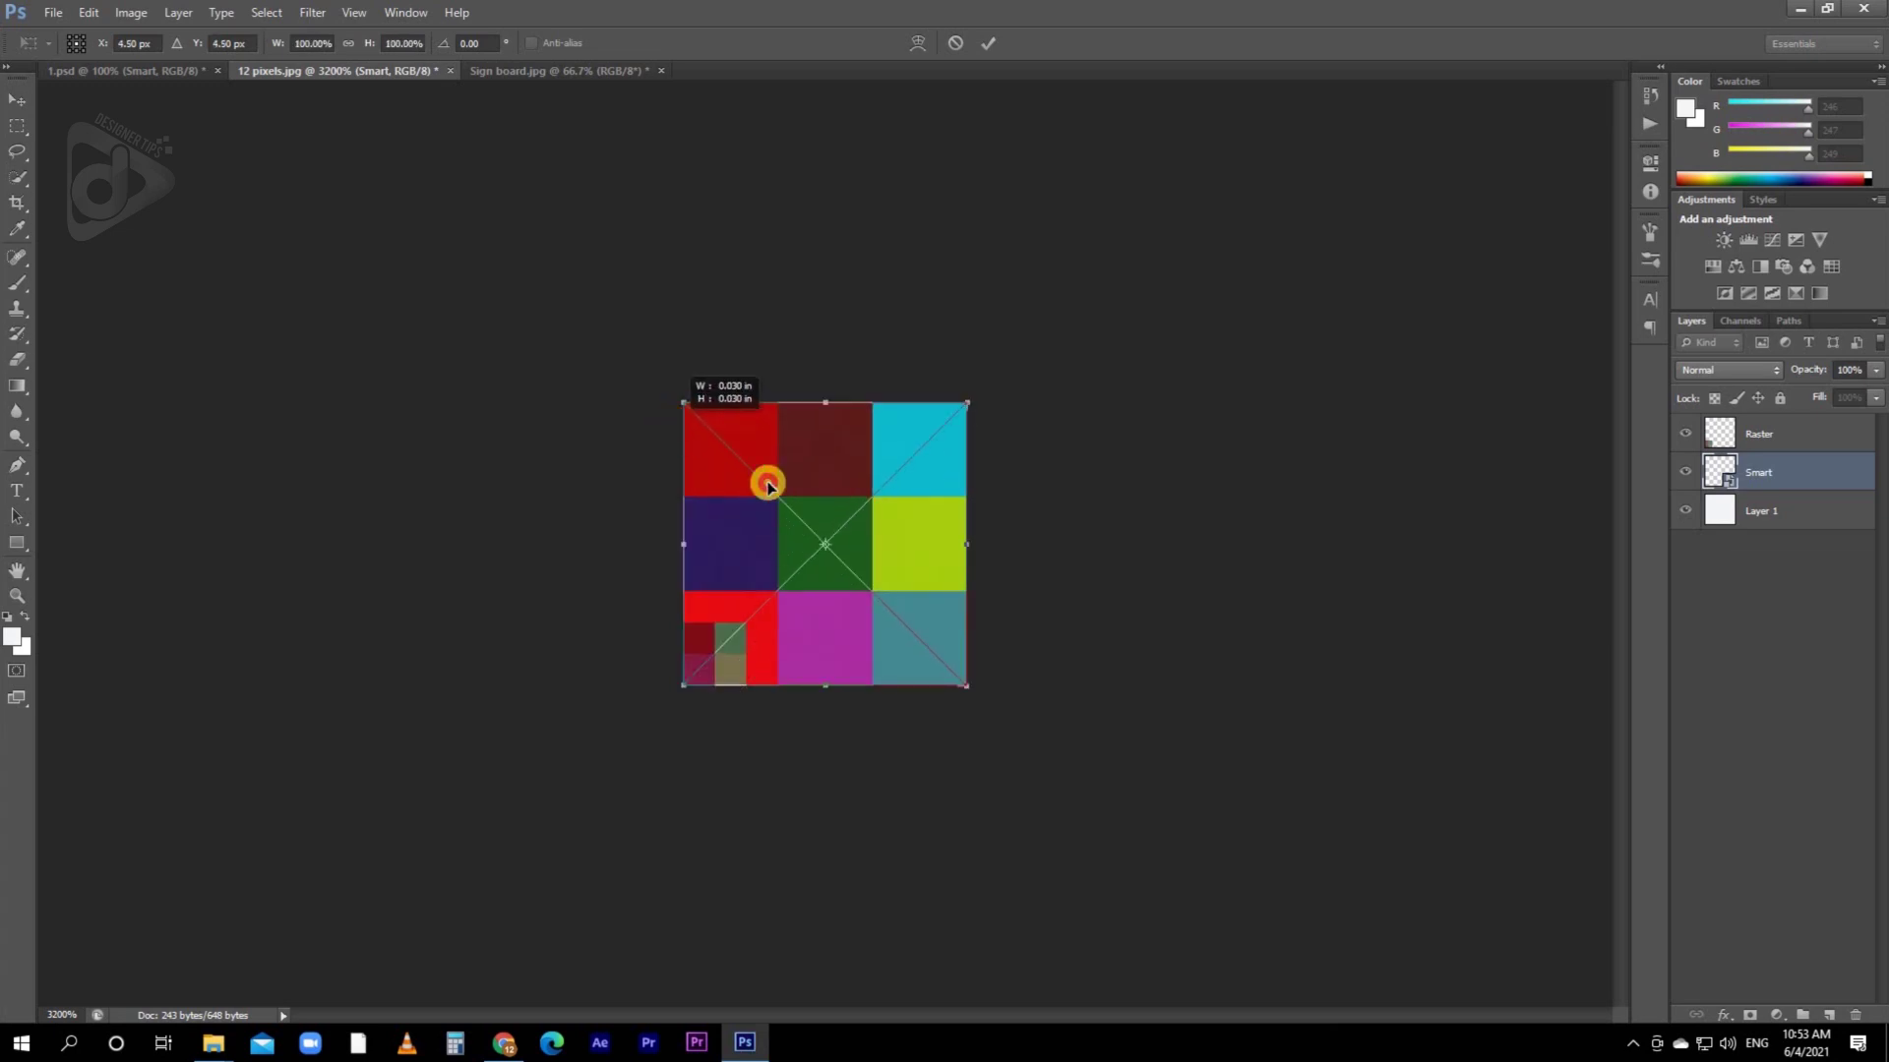
key(Return)
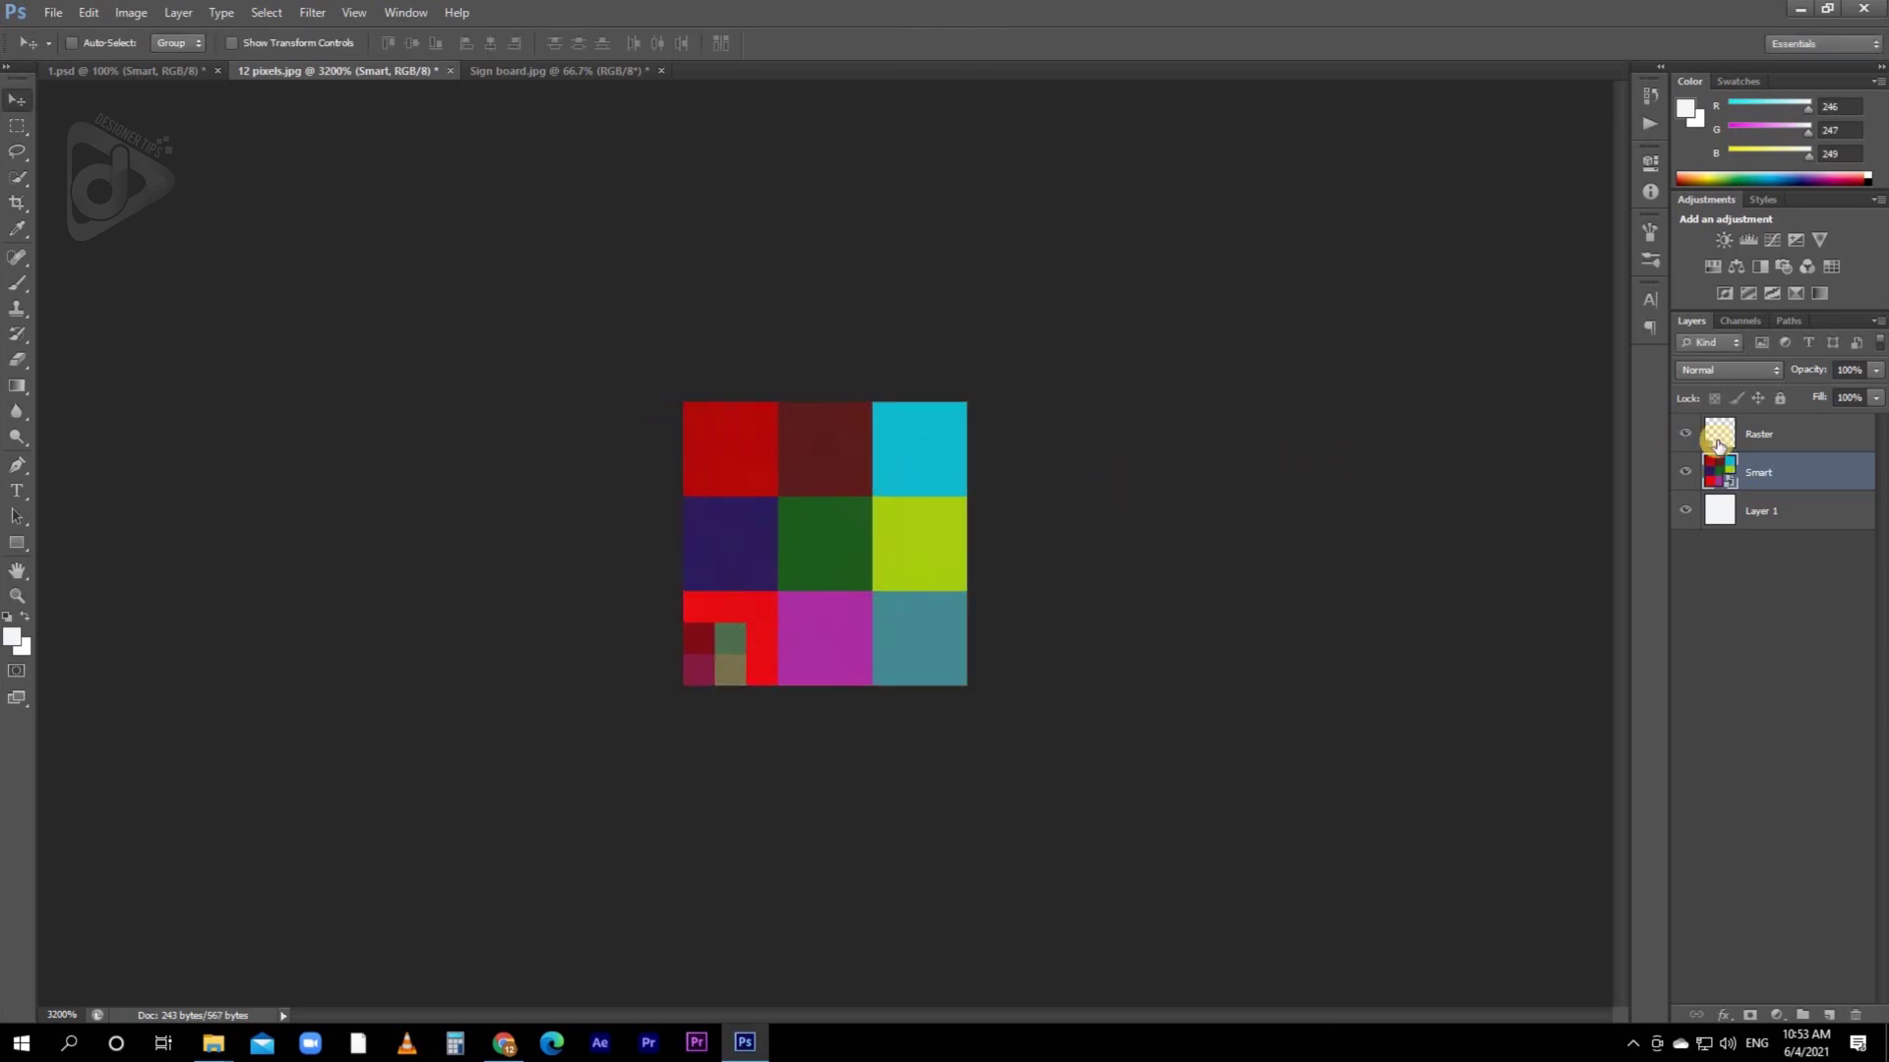
click(1686, 436)
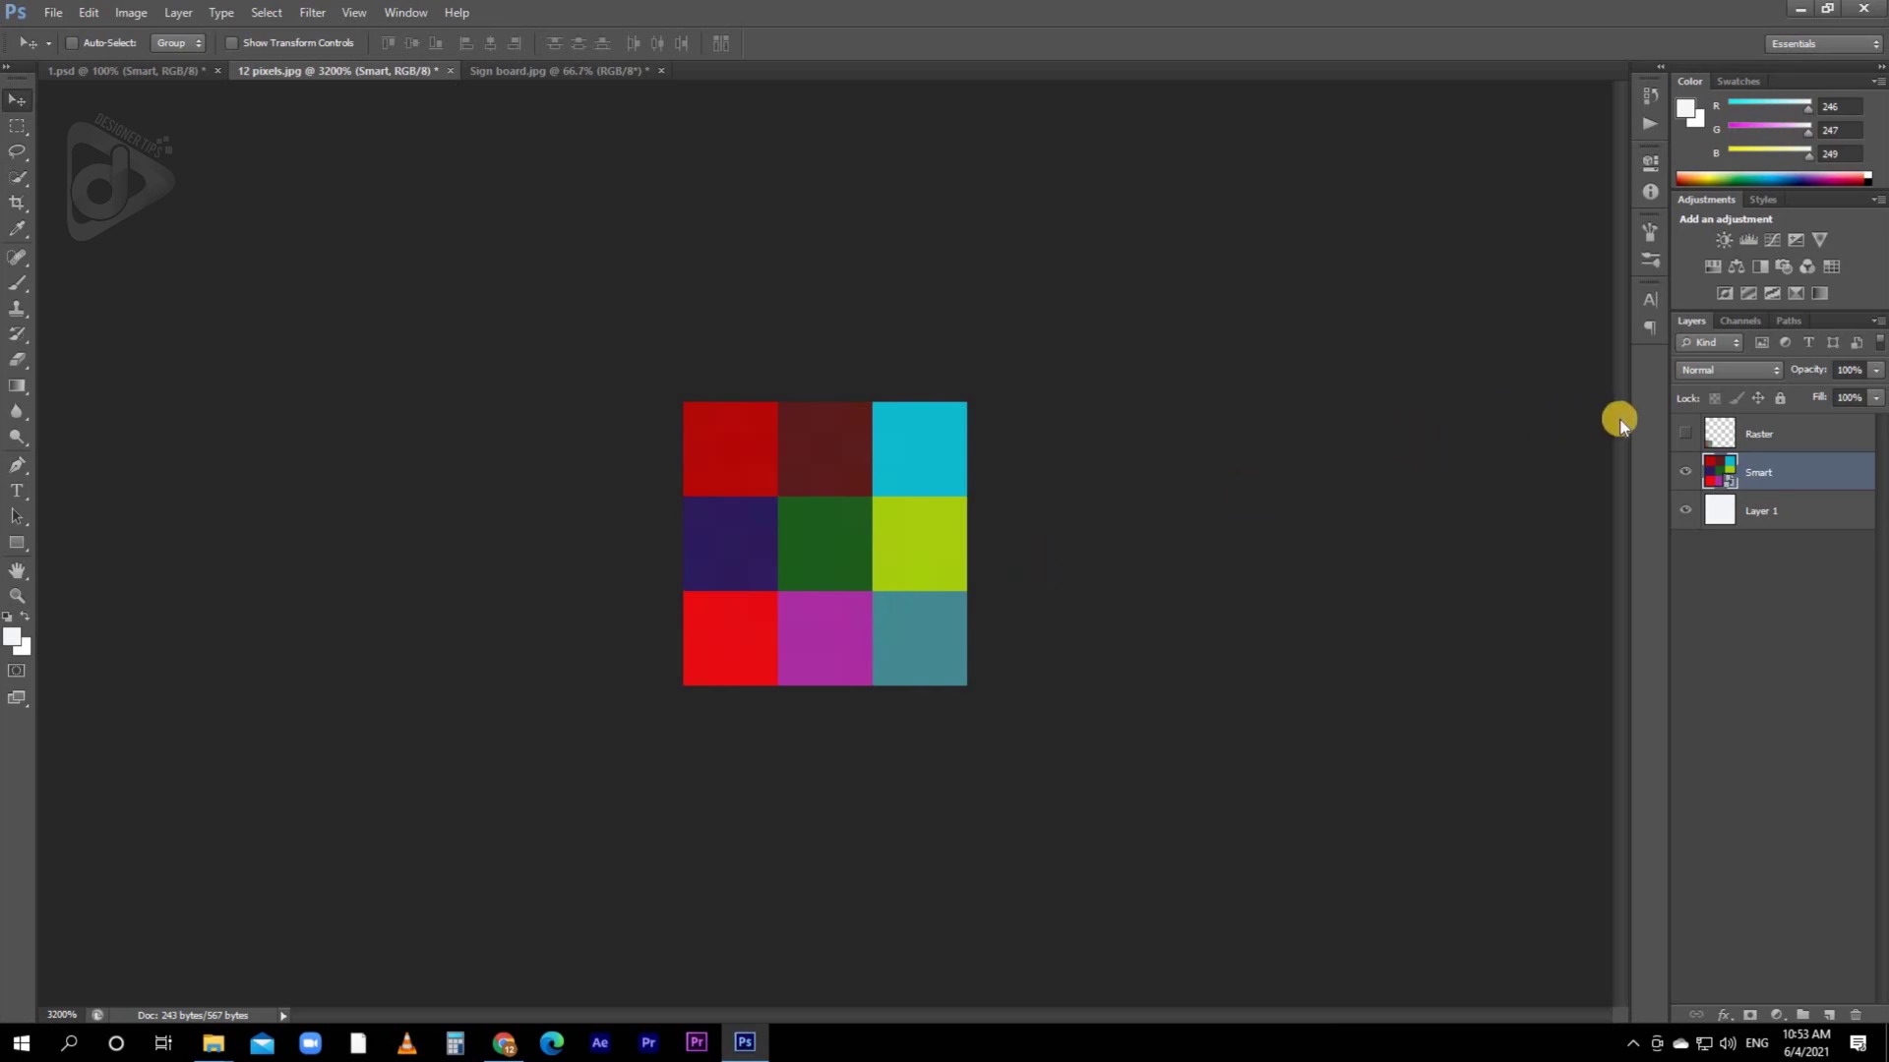
click(1688, 434)
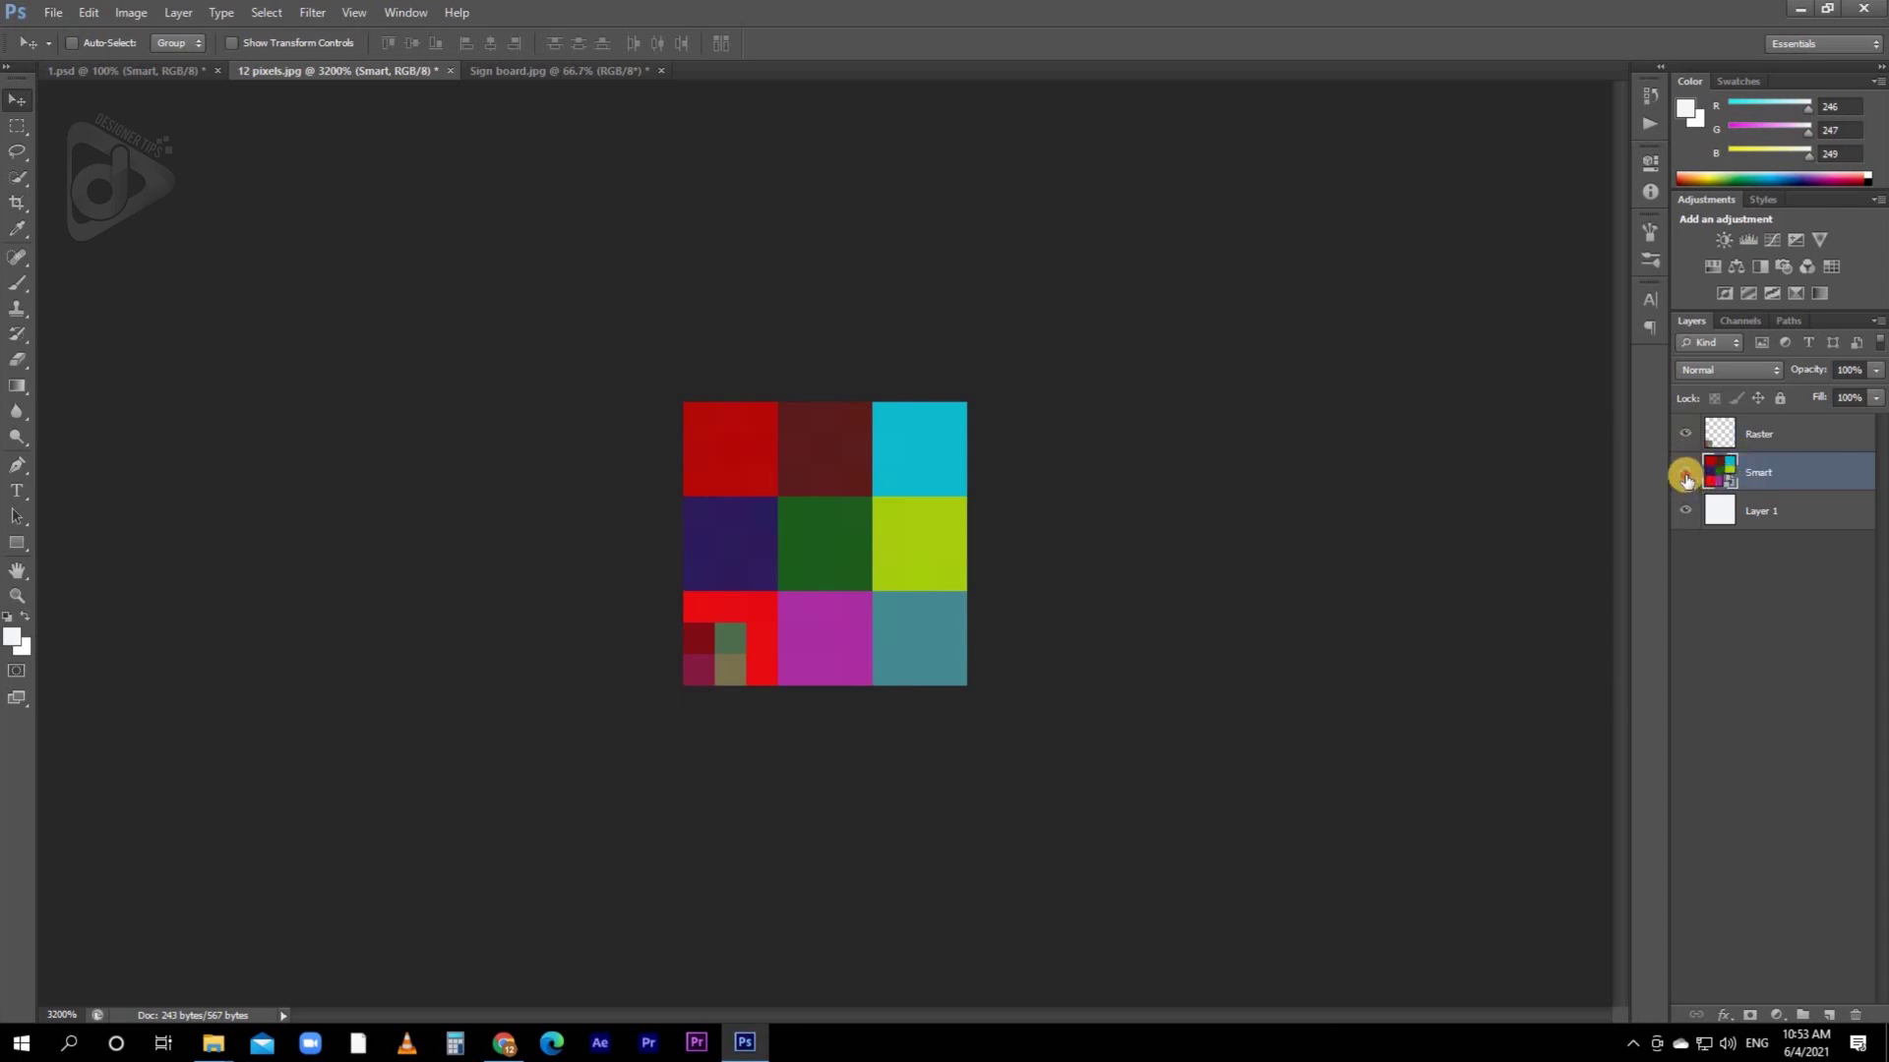
- Hide the Smart layer and scale the Raster layer up to 450% to fill the canvas
click(1686, 478)
click(1821, 436)
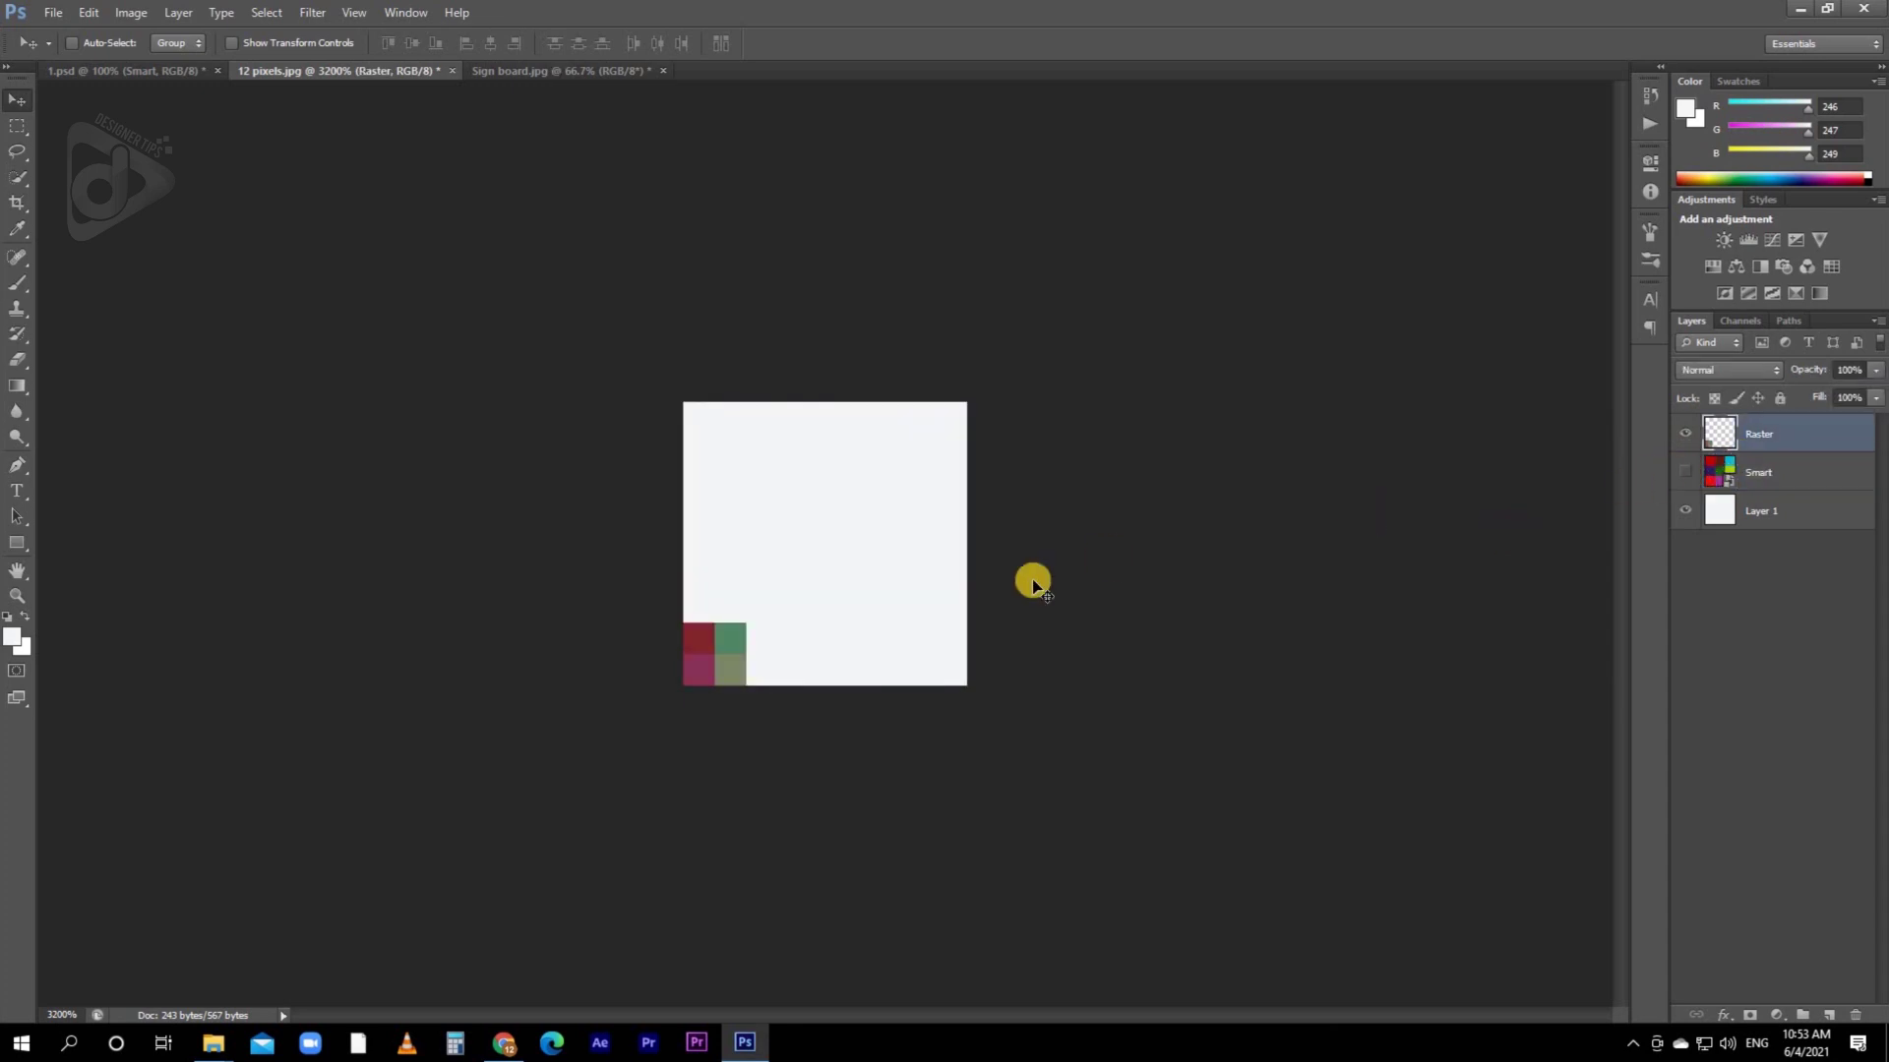
key(ctrl+t)
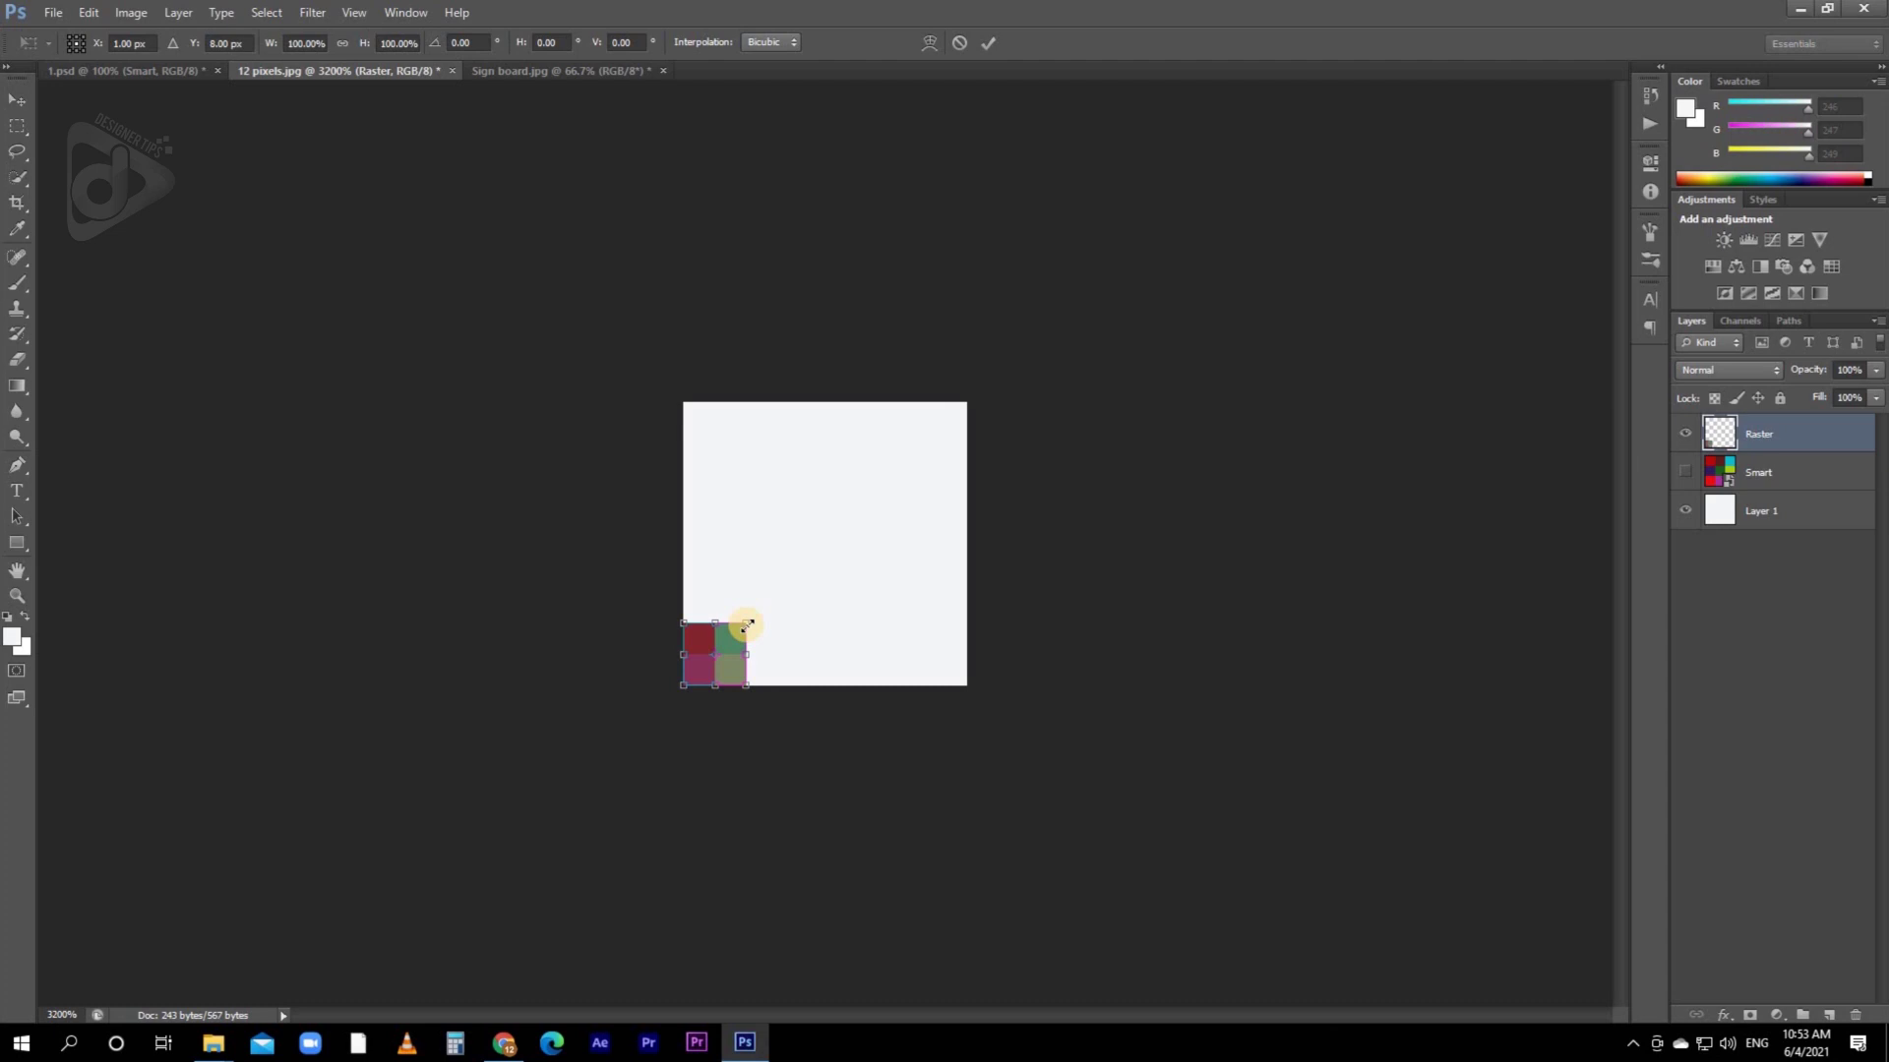
drag(747, 625, 1043, 491)
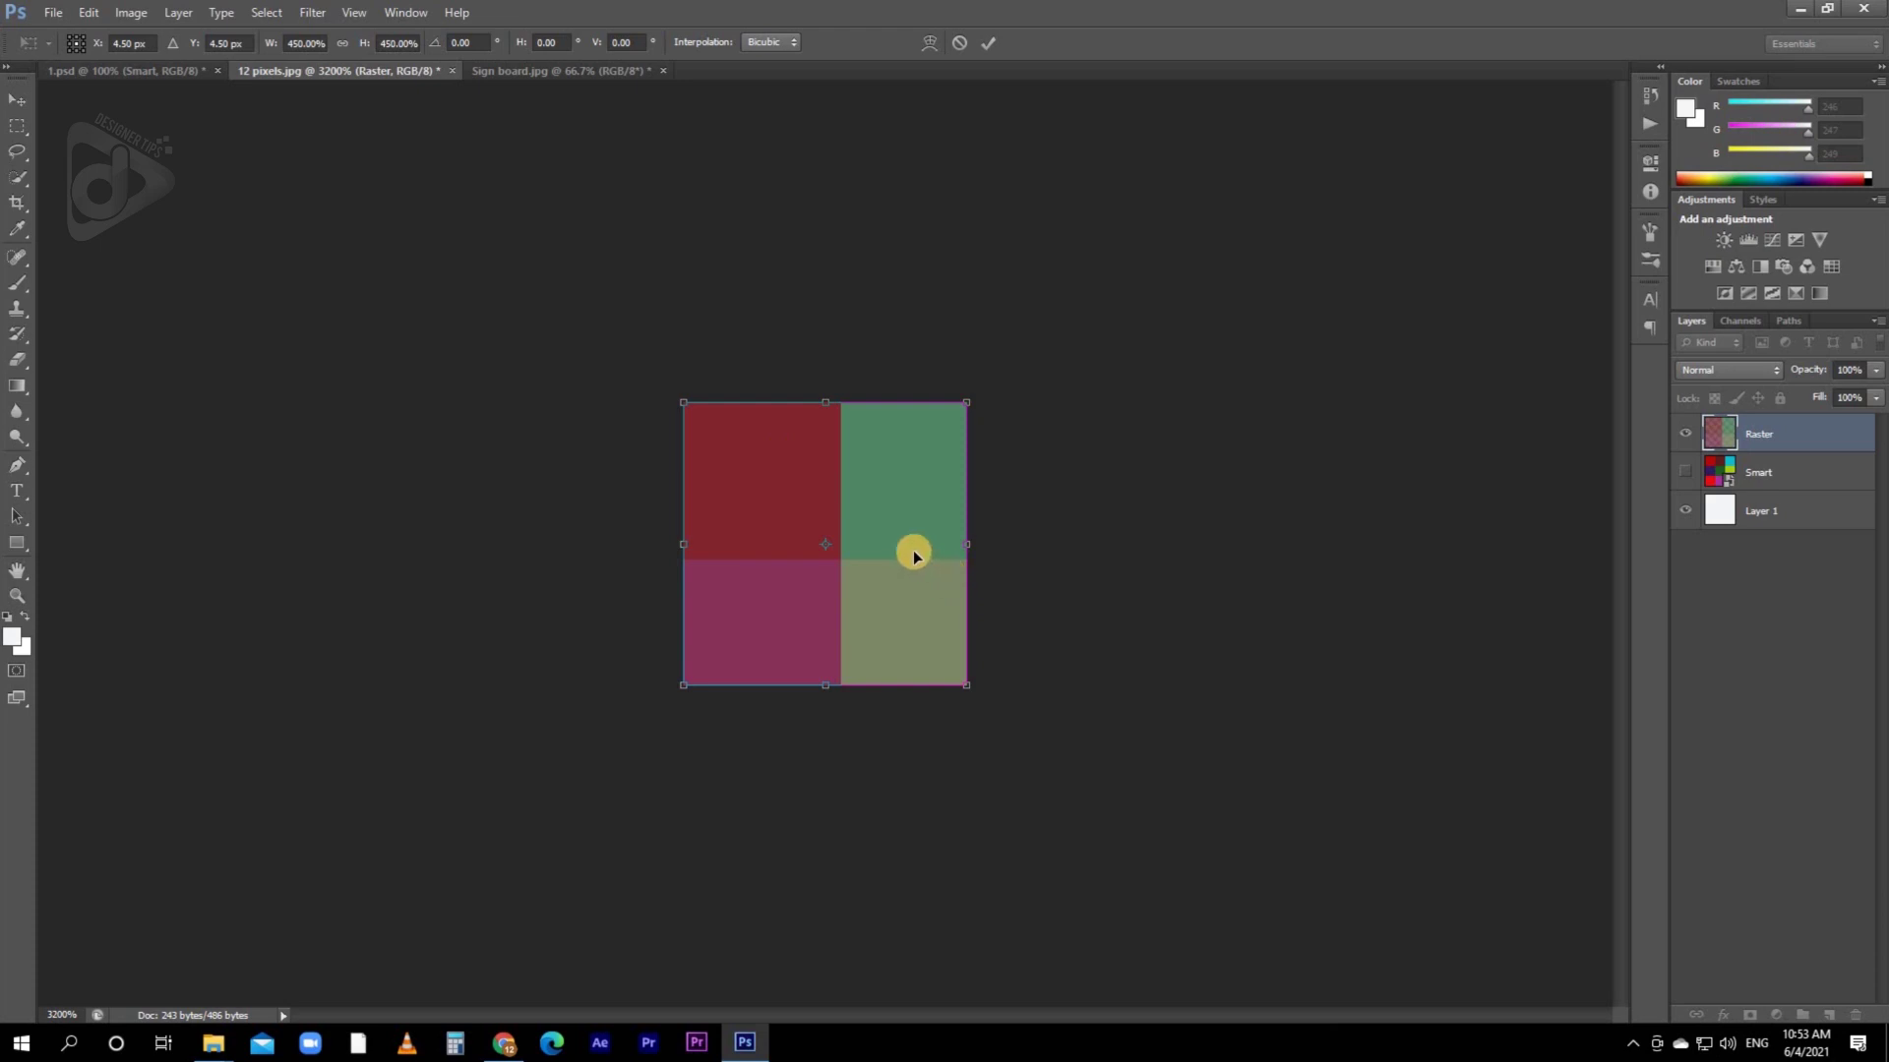
key(Return)
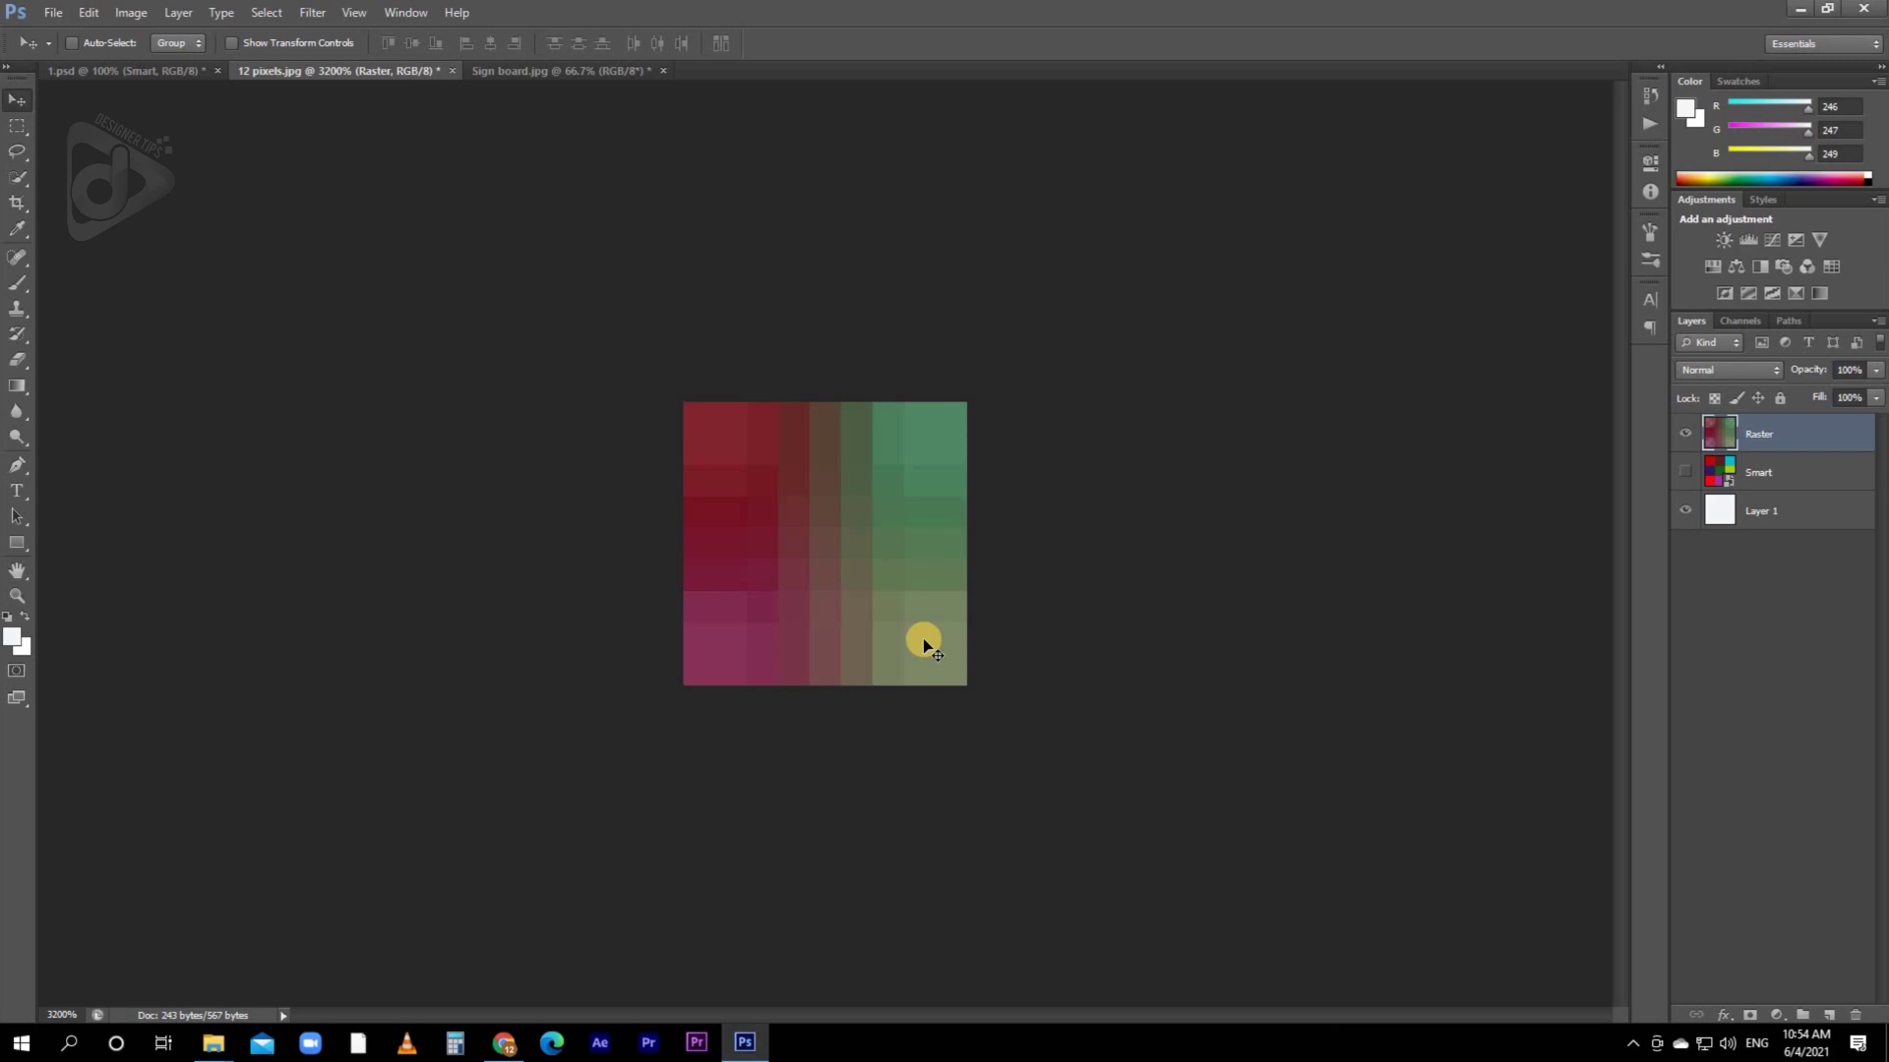
- Switch to the 1.psd food banner and select the Smart layer containing the sharp plate
click(147, 71)
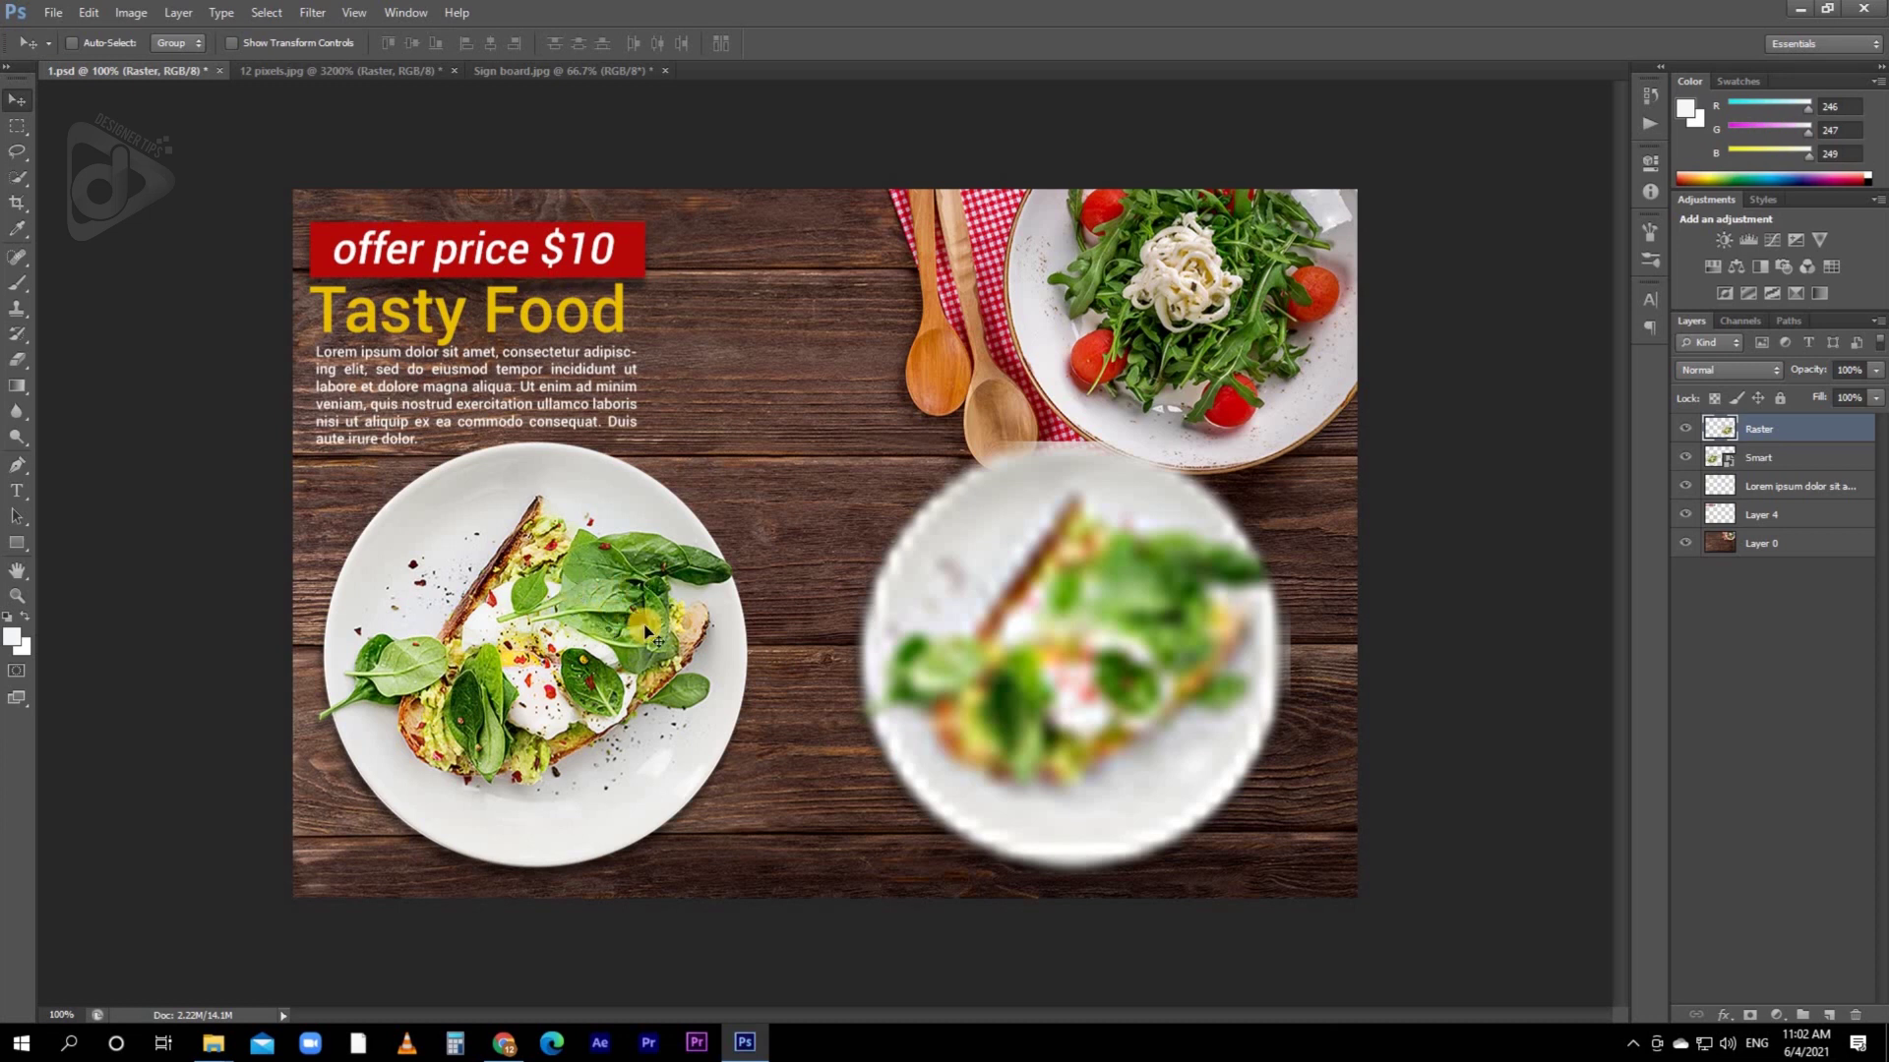
right_click(536, 561)
click(590, 570)
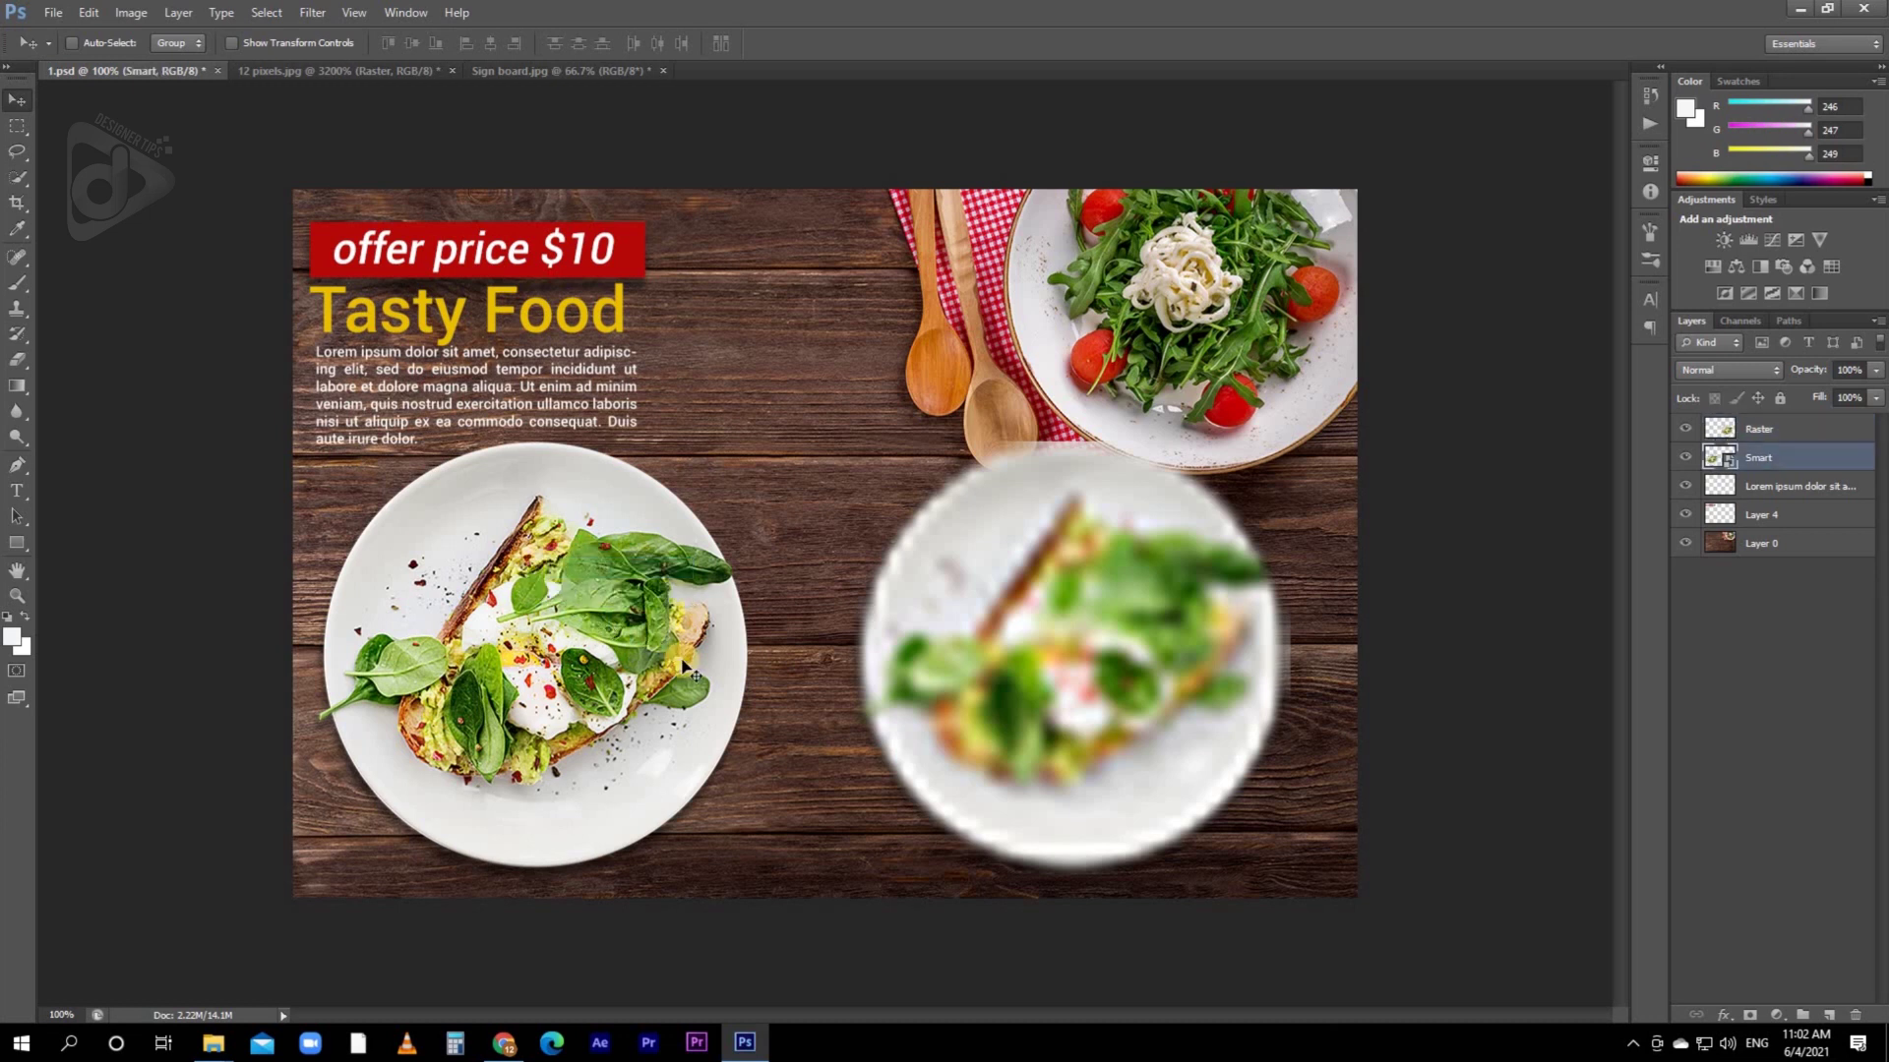
- Outline the upper half of the Smart layer's plate with the Pen tool, convert the path to a selection, and try to delete it
key(p)
click(762, 632)
click(388, 681)
click(374, 444)
click(531, 374)
click(690, 406)
click(773, 486)
click(770, 630)
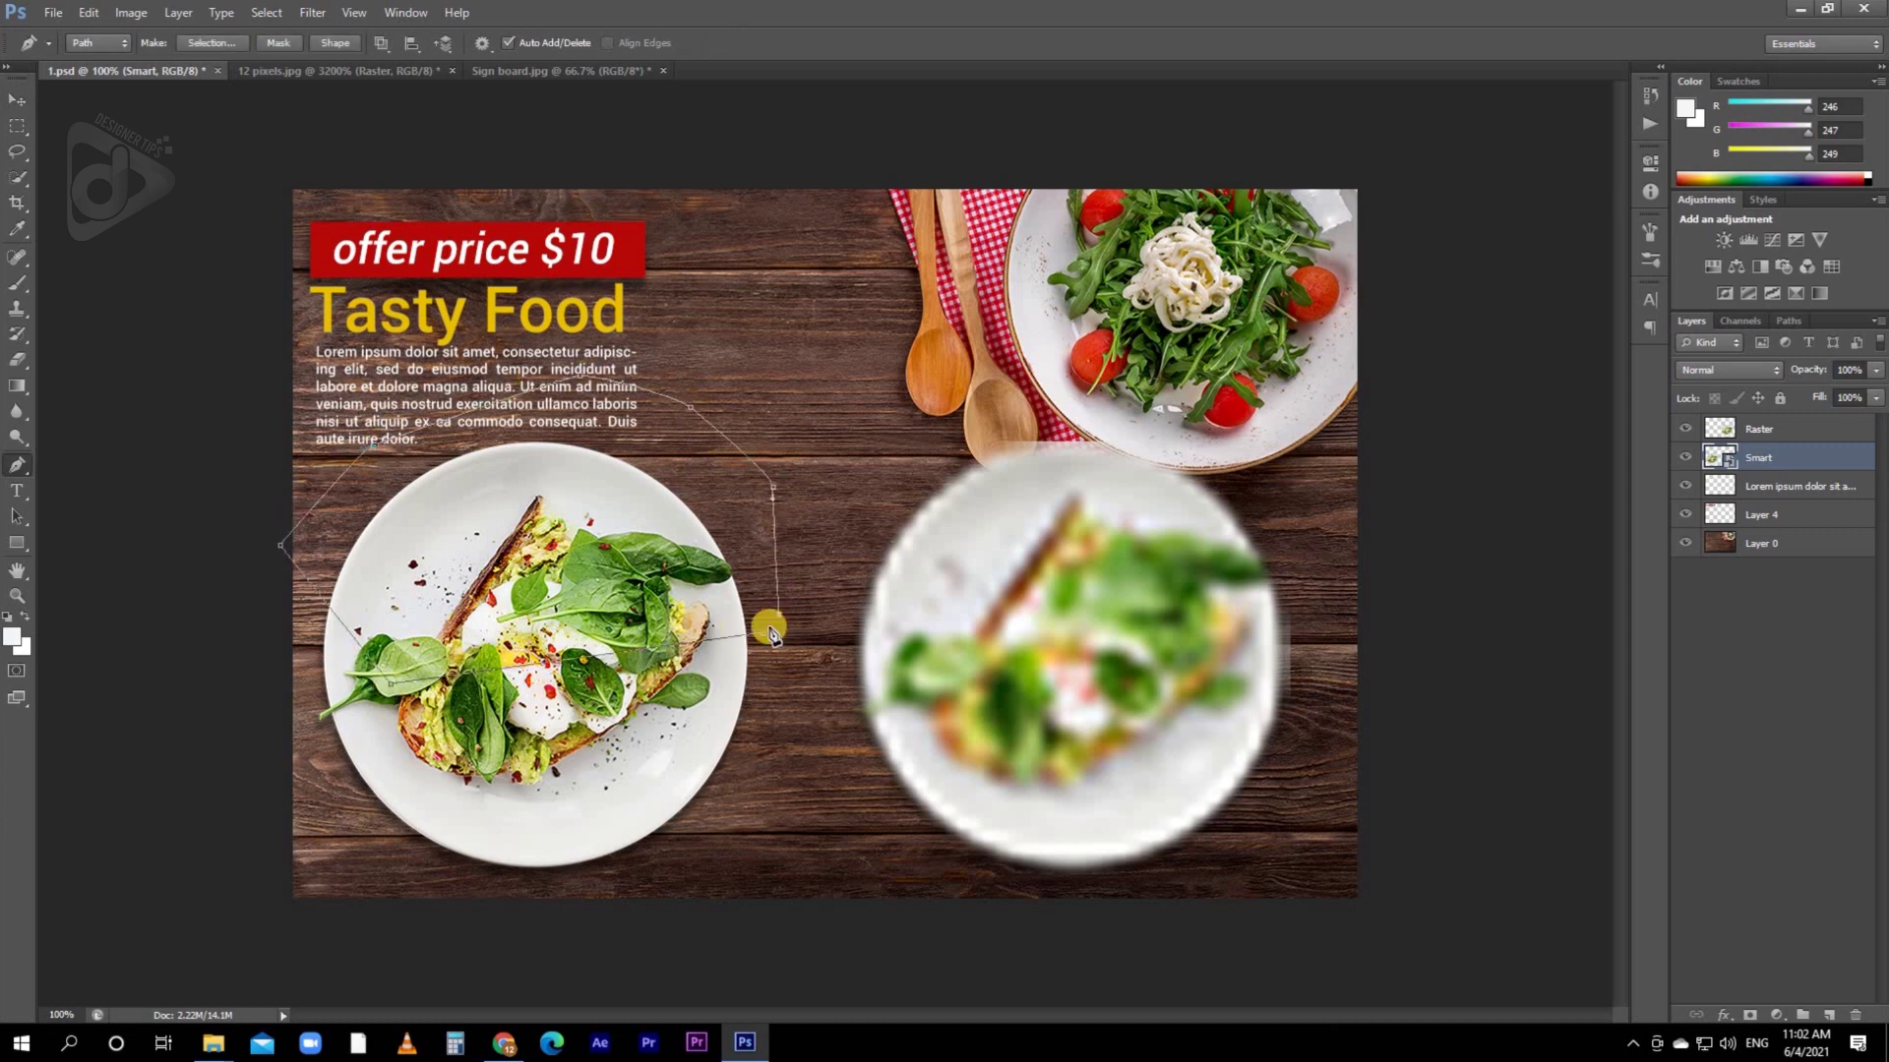
key(ctrl+Return)
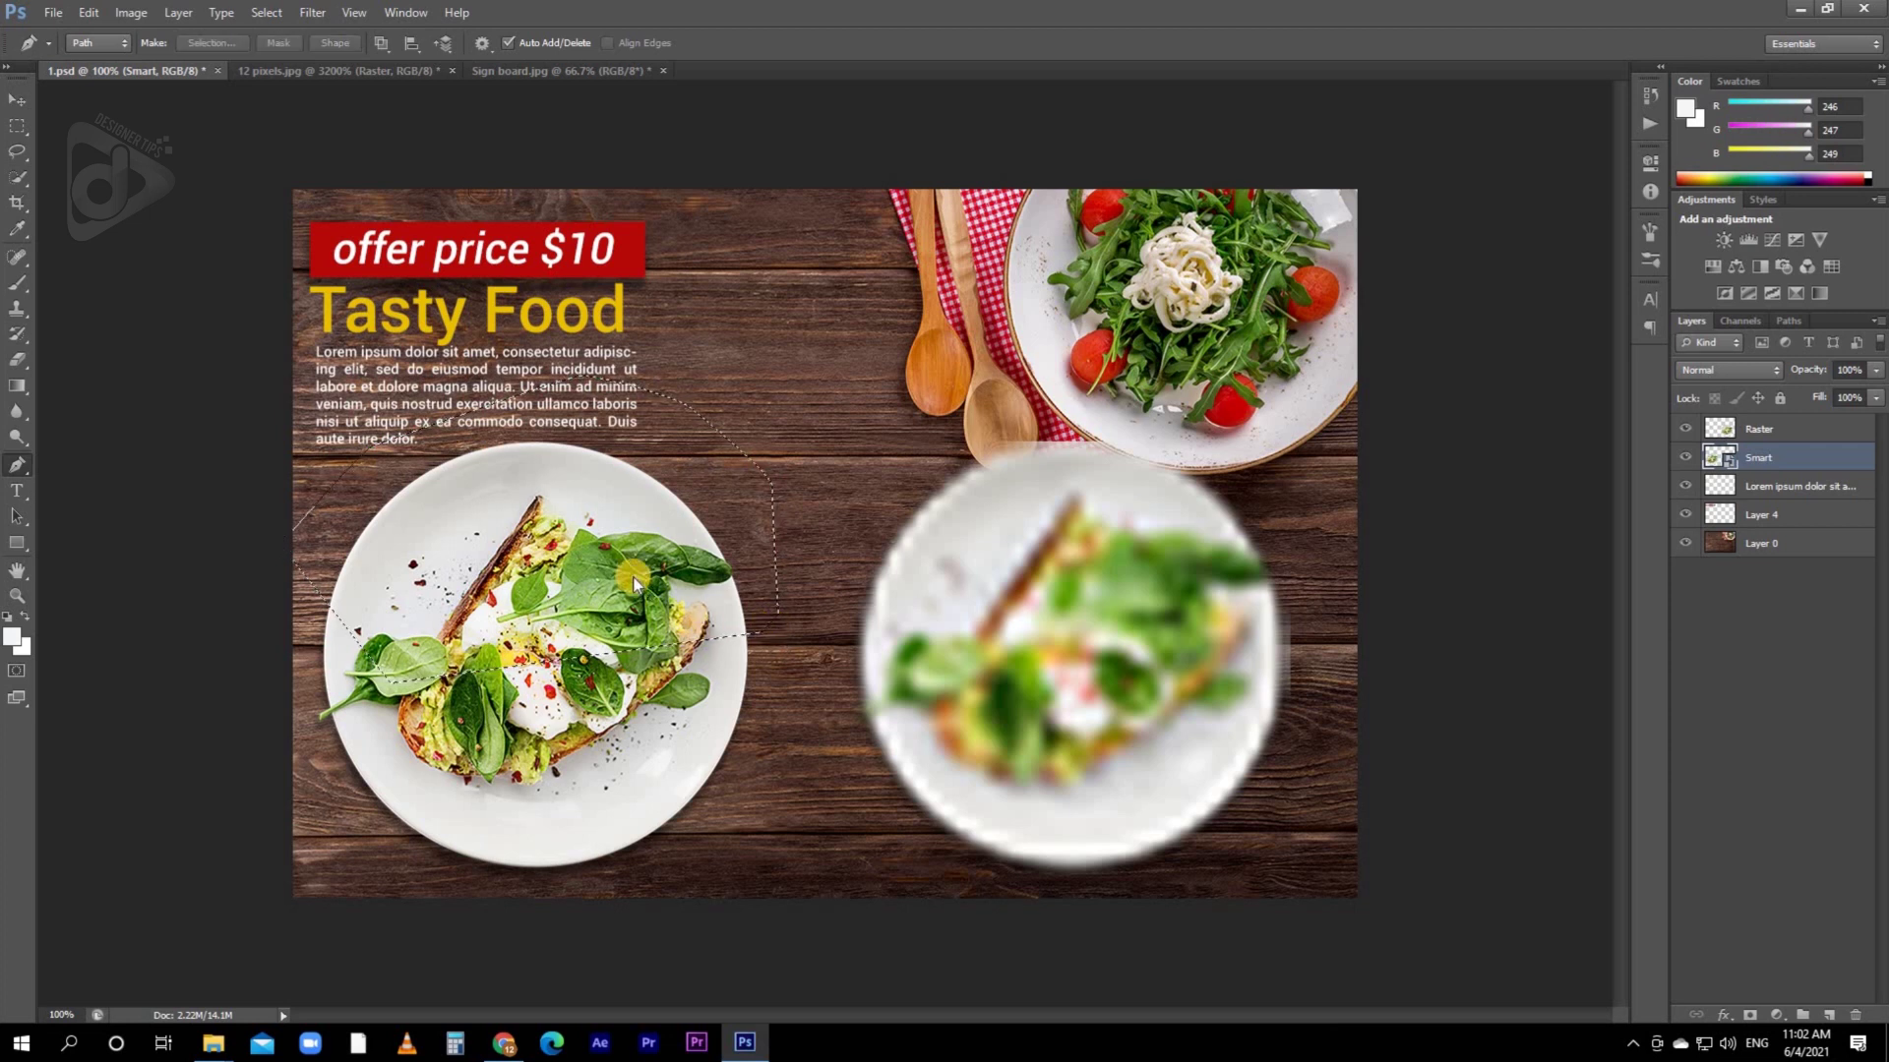
key(Delete)
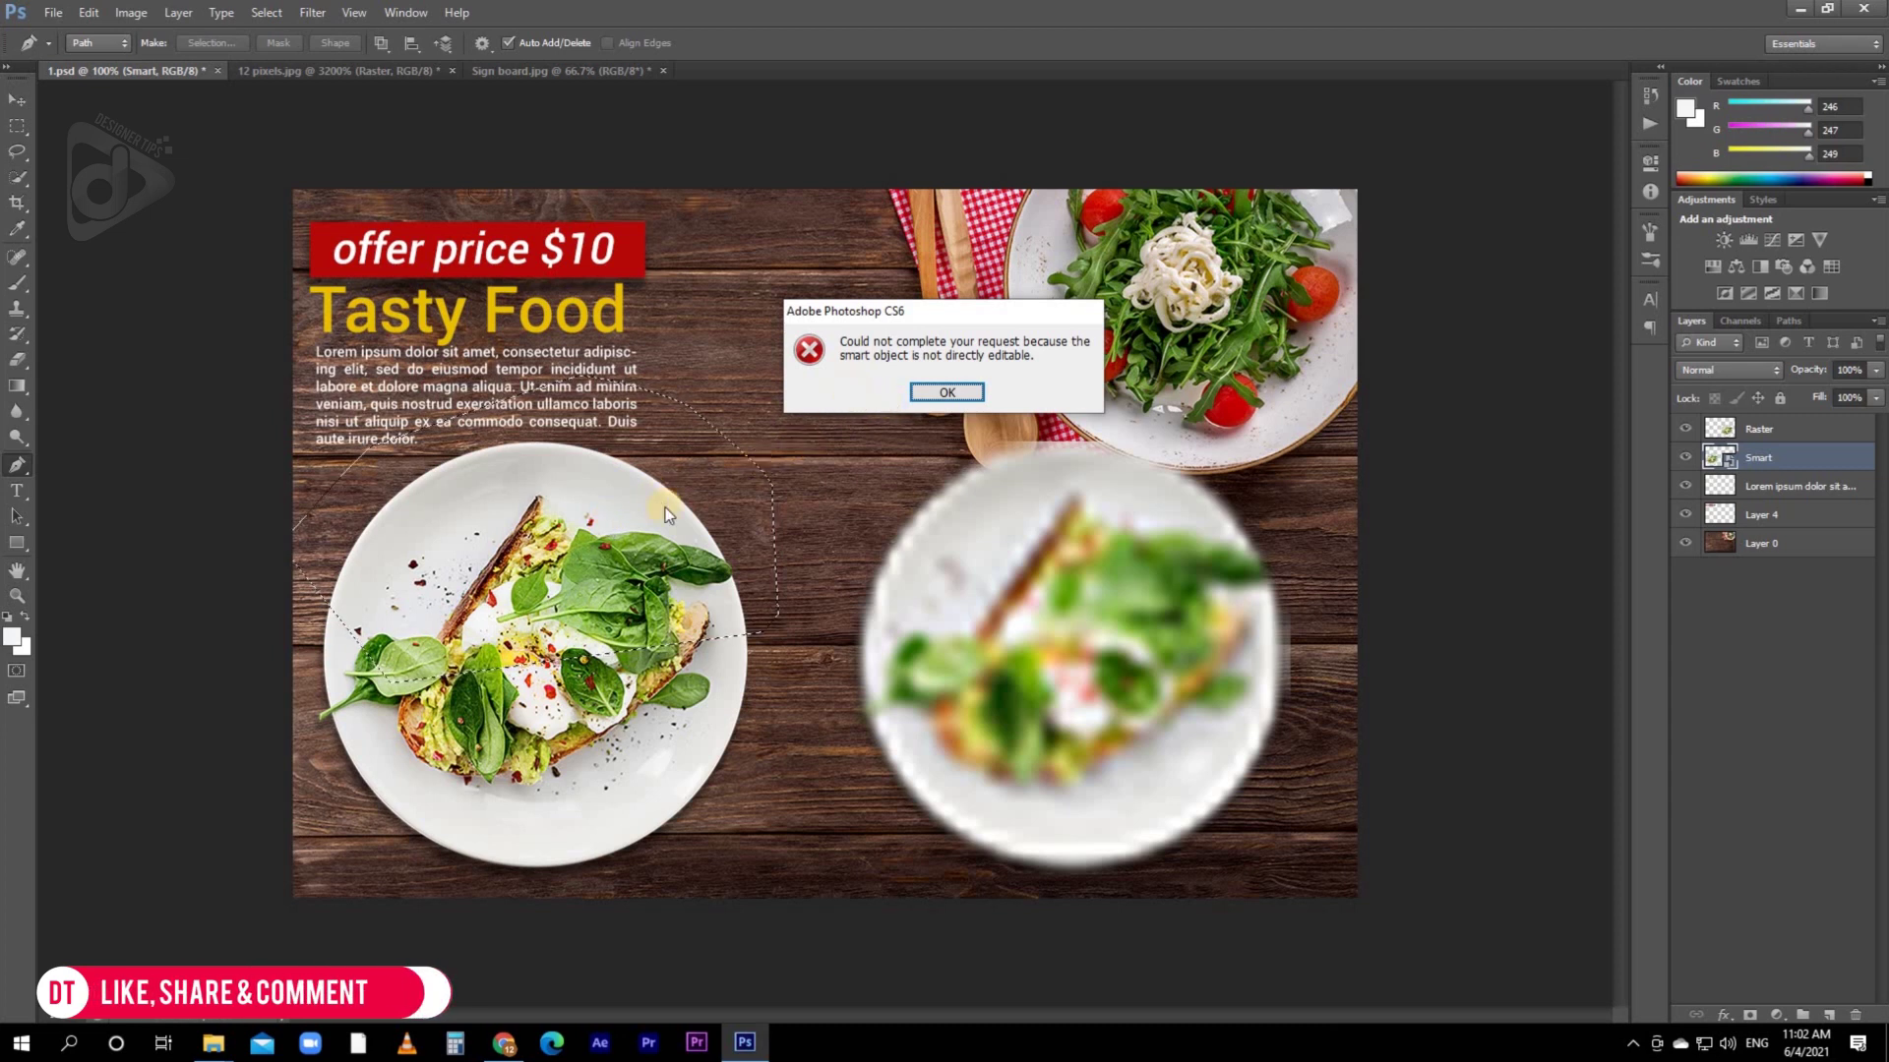
click(943, 394)
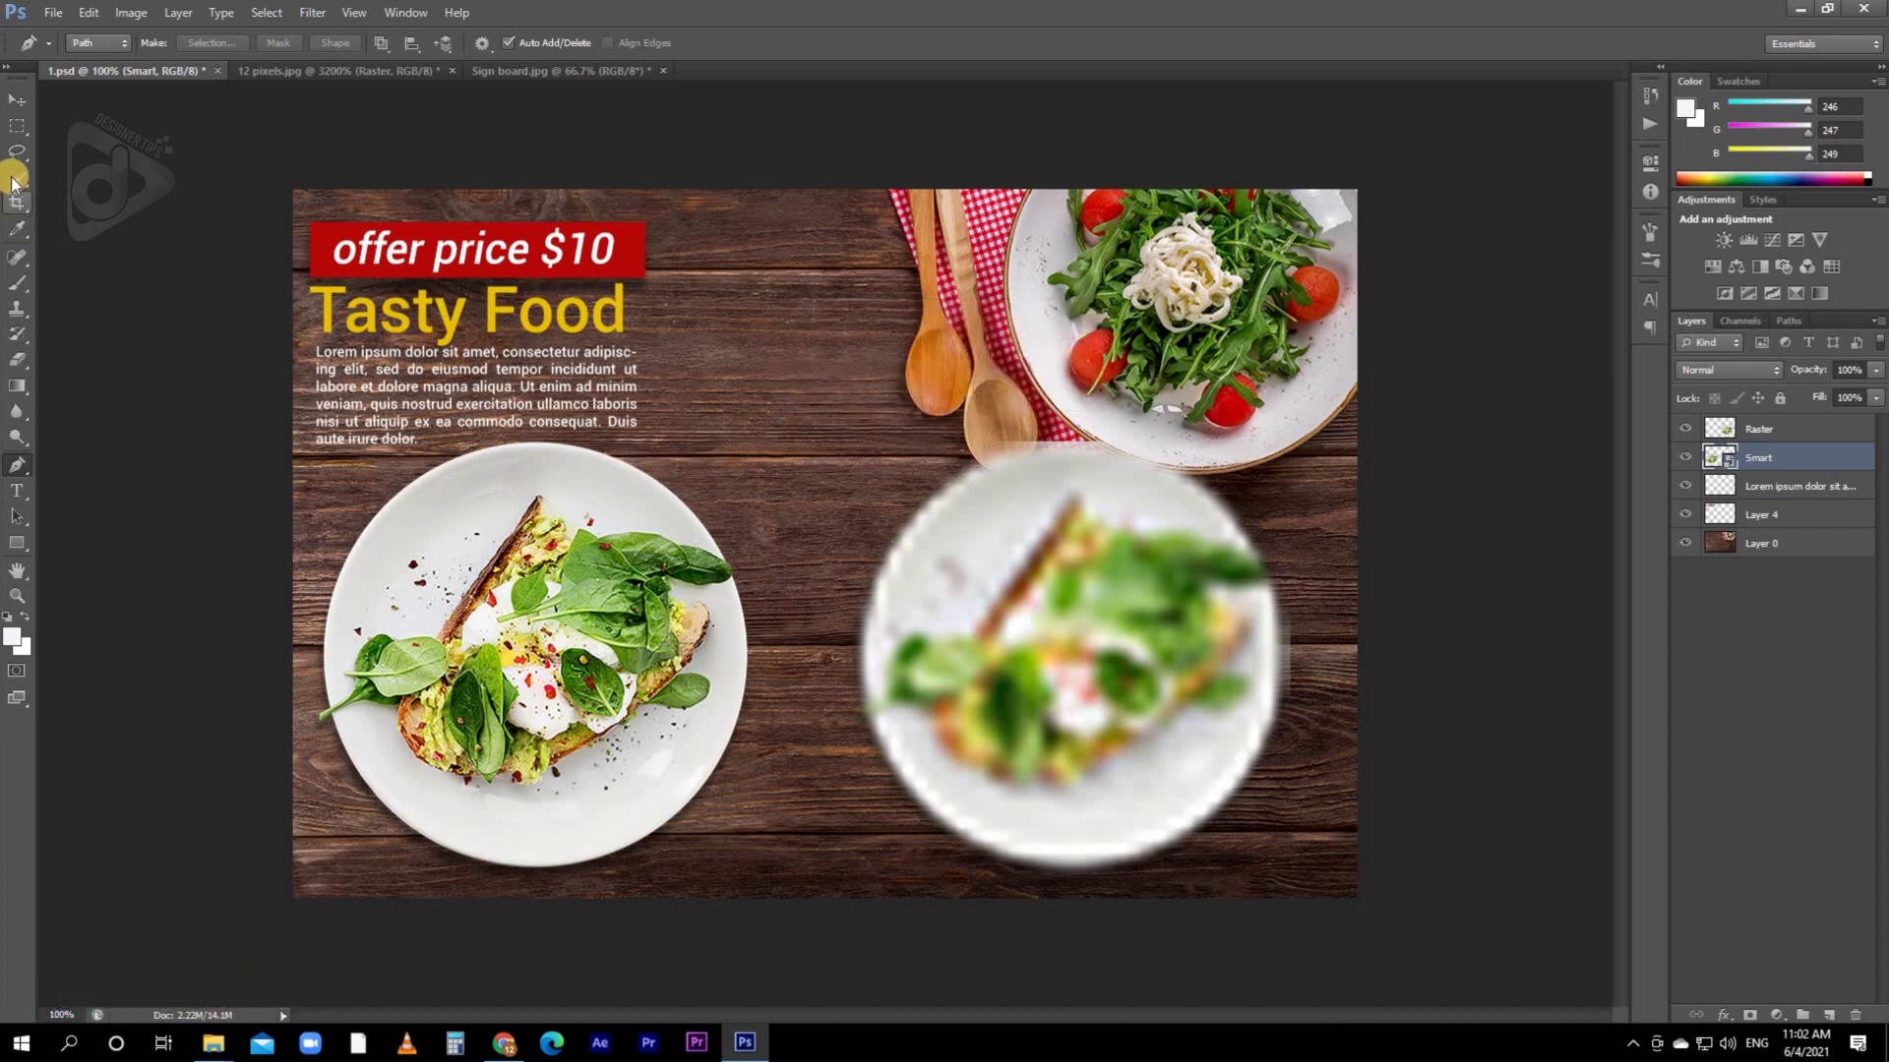
- Try the Brush and Clone Stamp tools on the Smart layer's plate, and return to the Move tool
key(b)
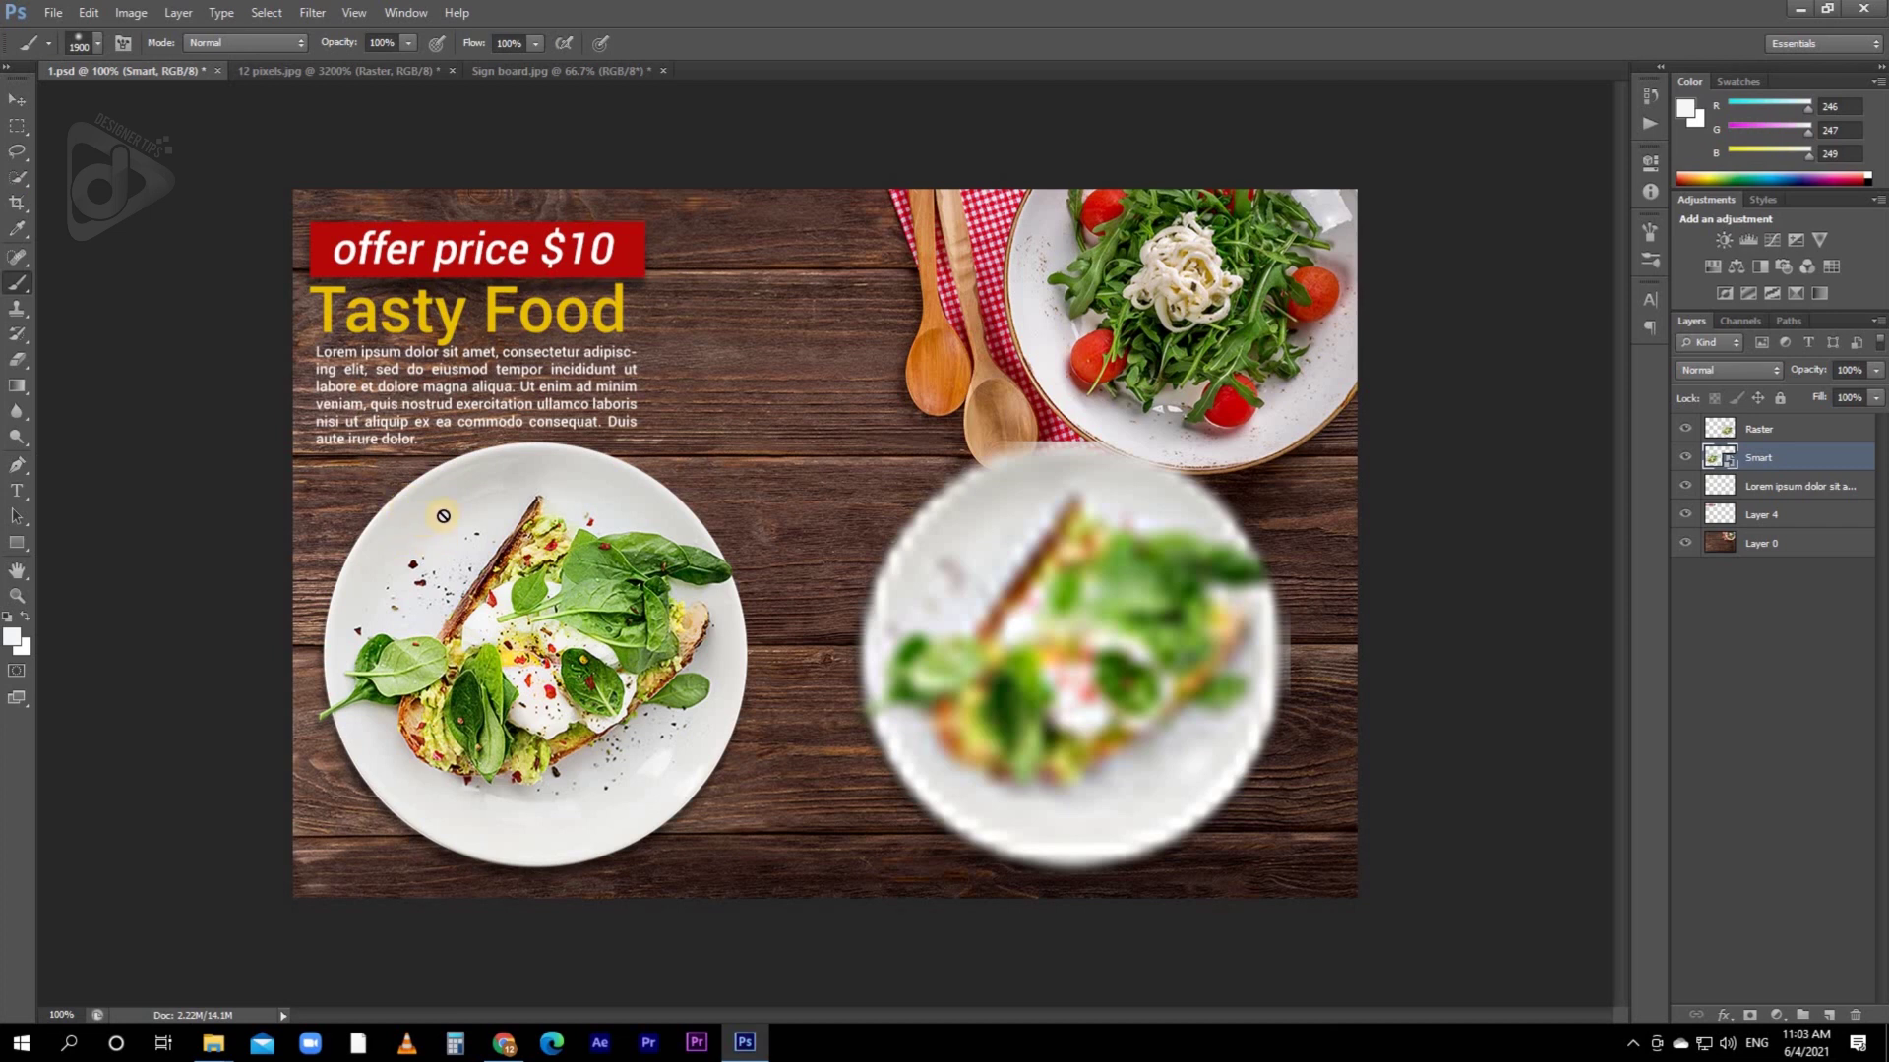
click(16, 308)
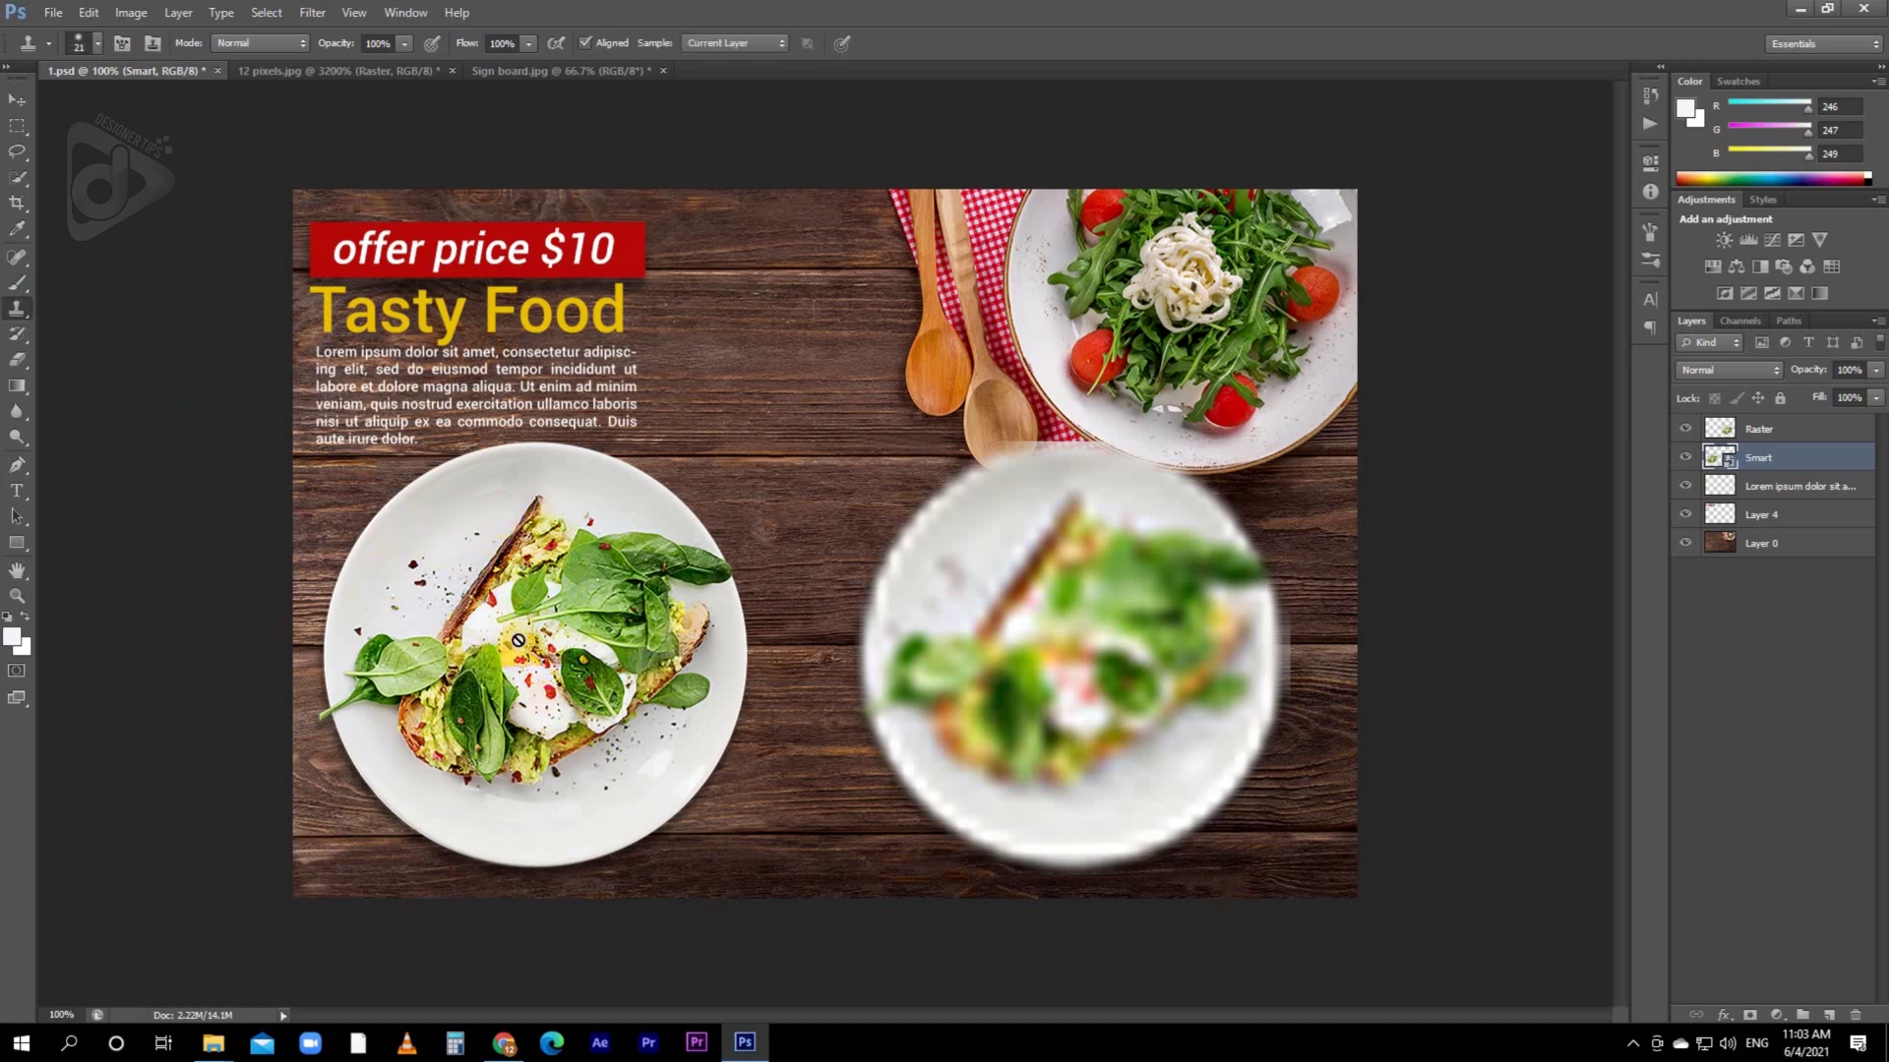
key(v)
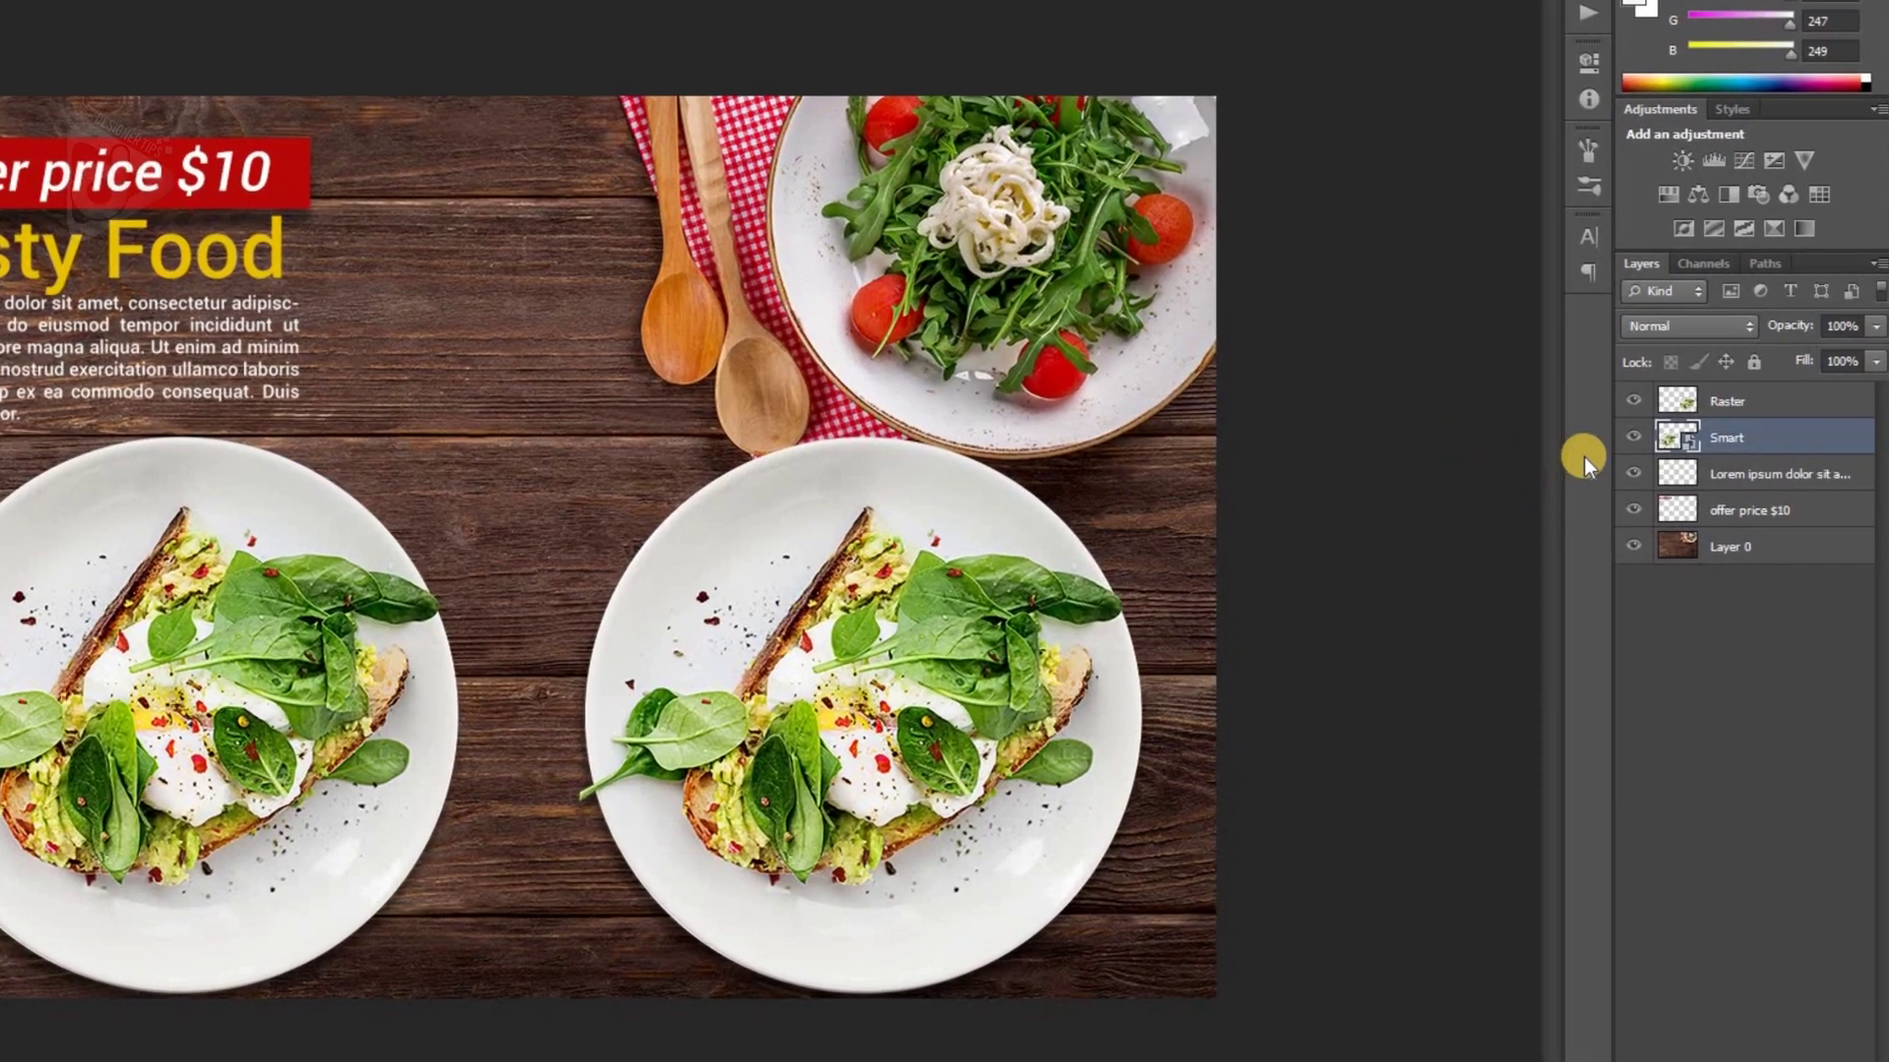
- With the Raster layer hidden, duplicate the Layer 0 background and convert the copy to a smart object
click(1633, 400)
click(1761, 549)
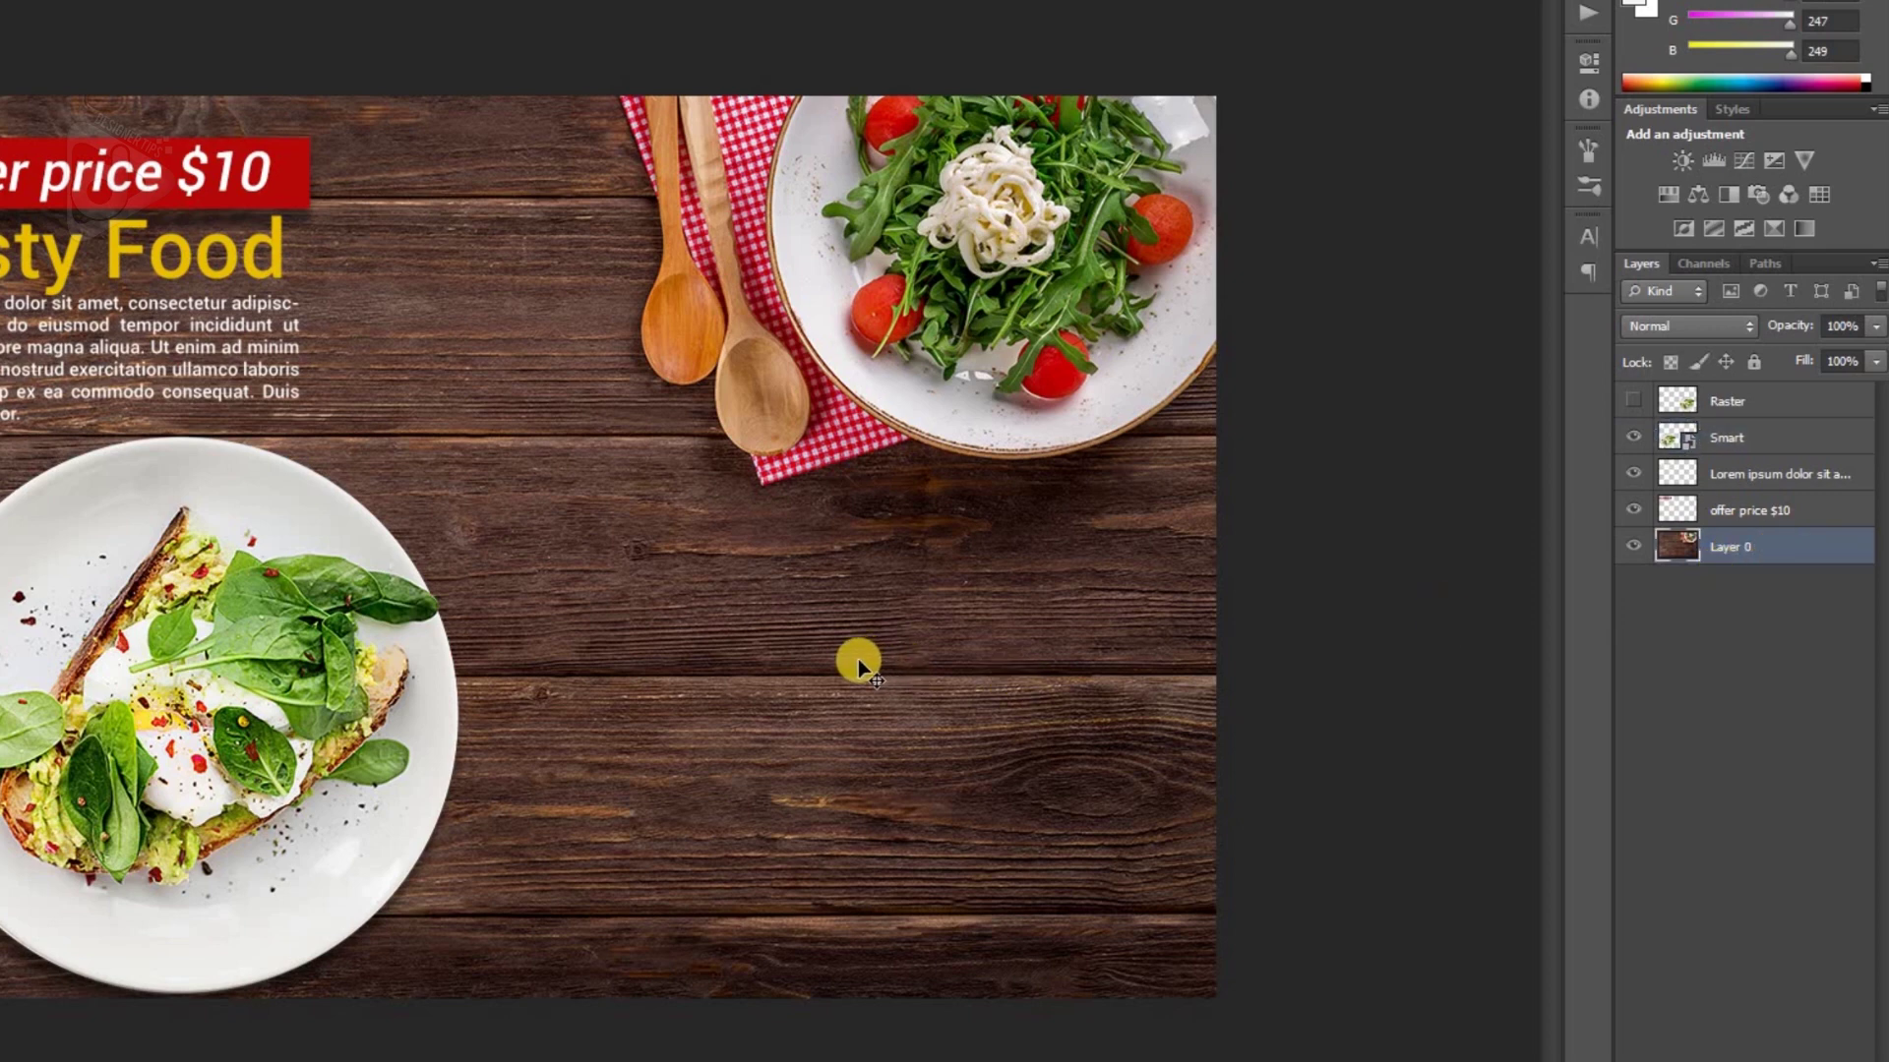
key(ctrl+j)
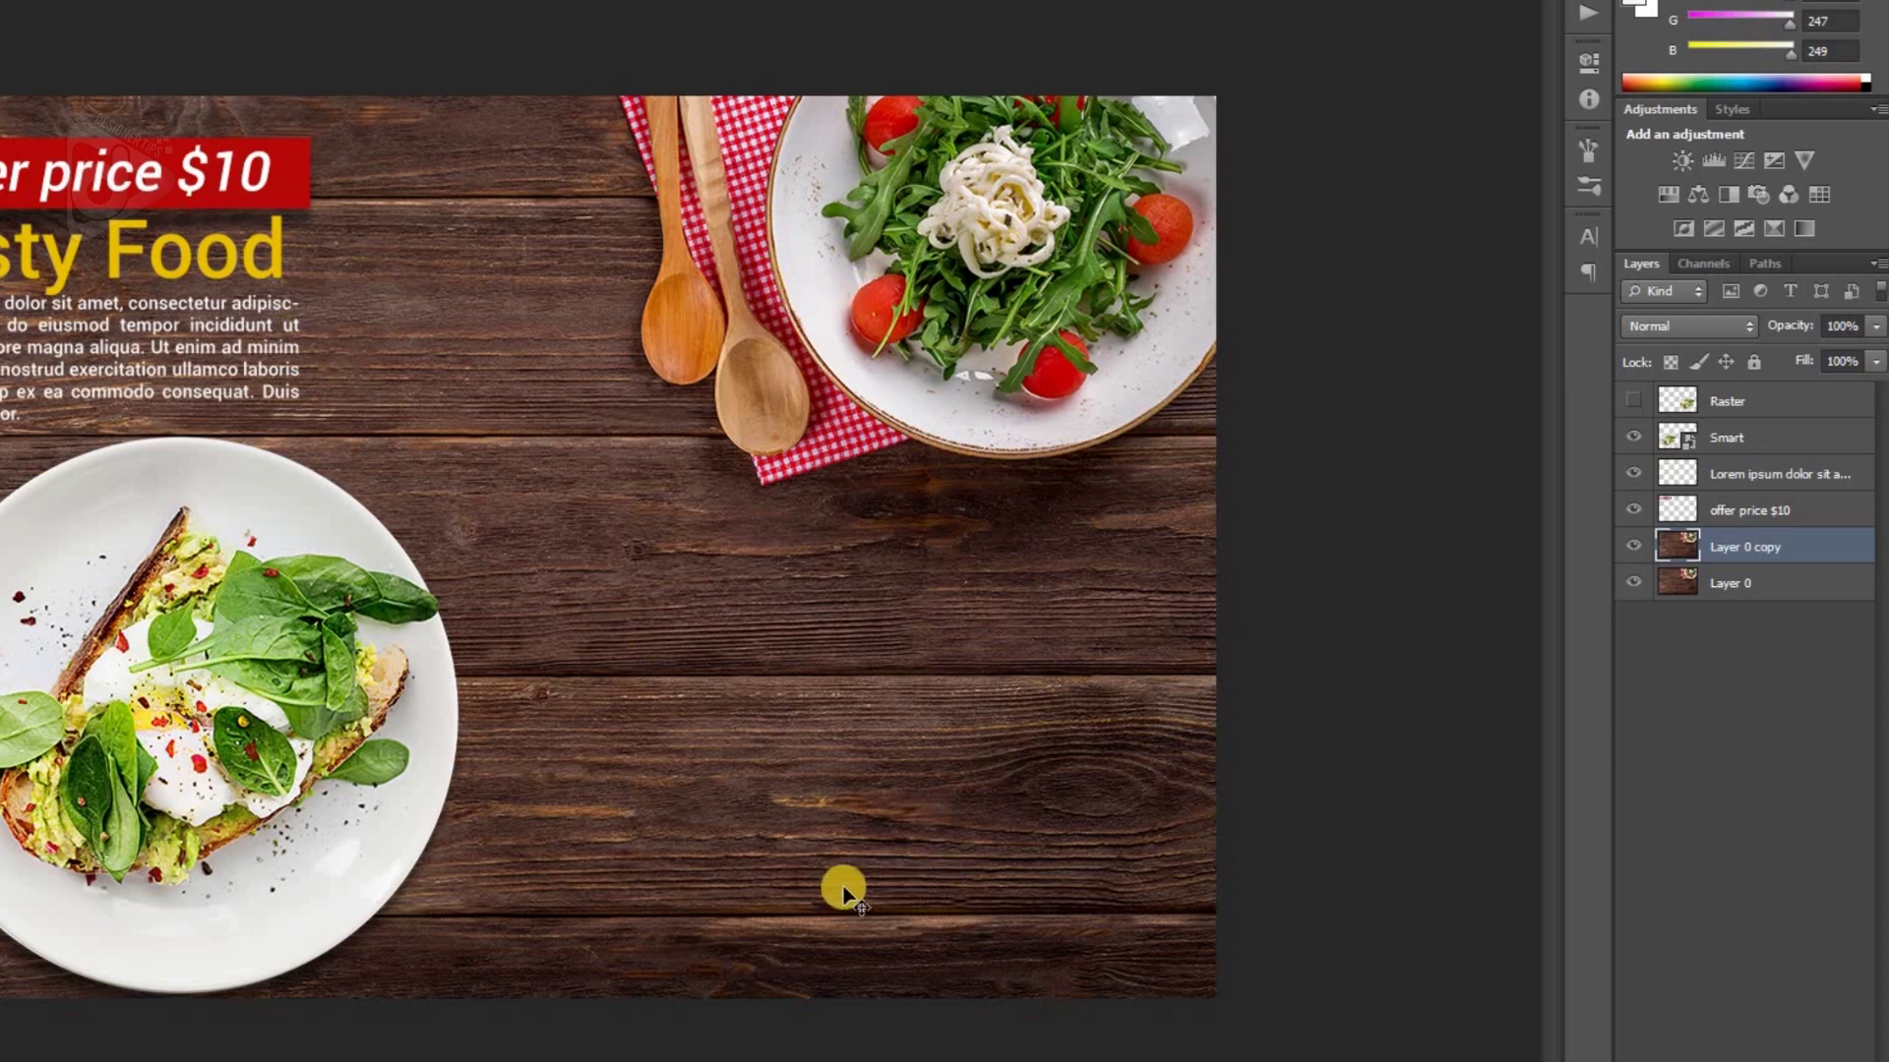
right_click(1798, 545)
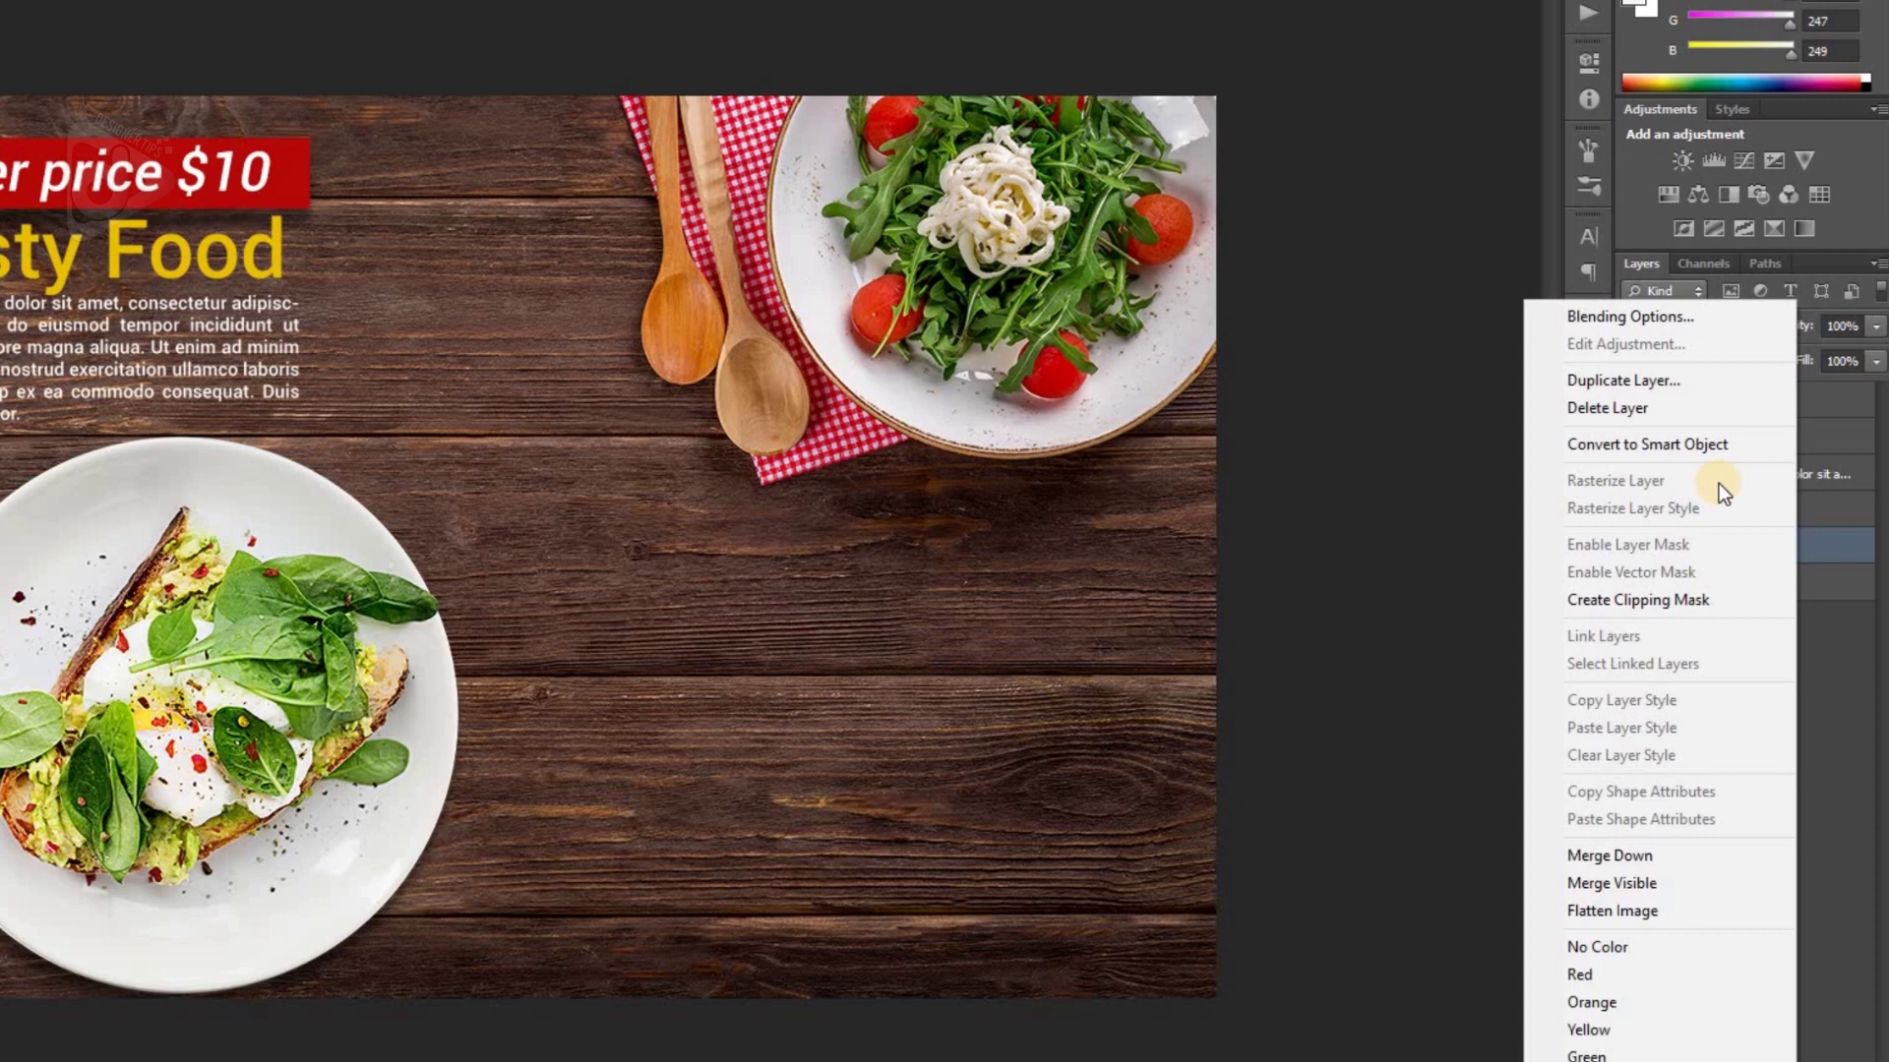
click(1673, 445)
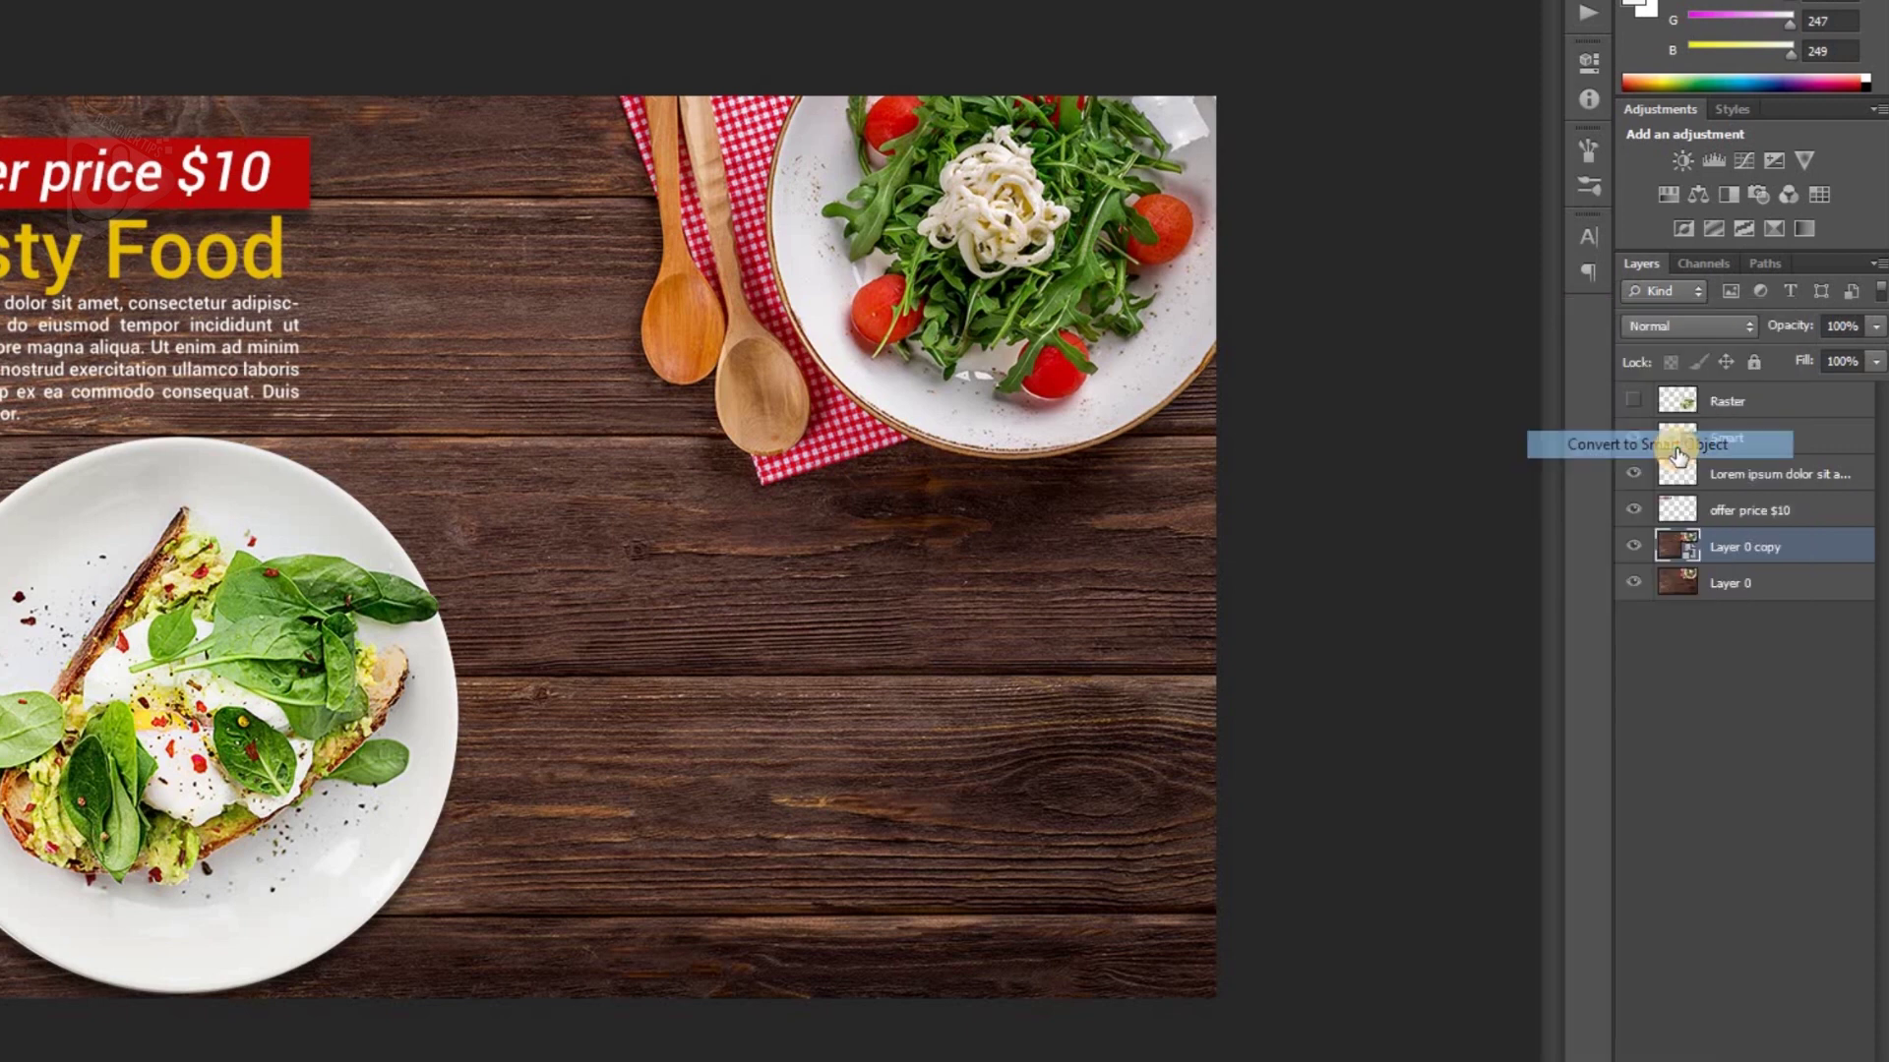
- Rename the smart object background copy "Smart bg" and the original background layer "Raster bg"
double_click(1743, 547)
text(Smart)
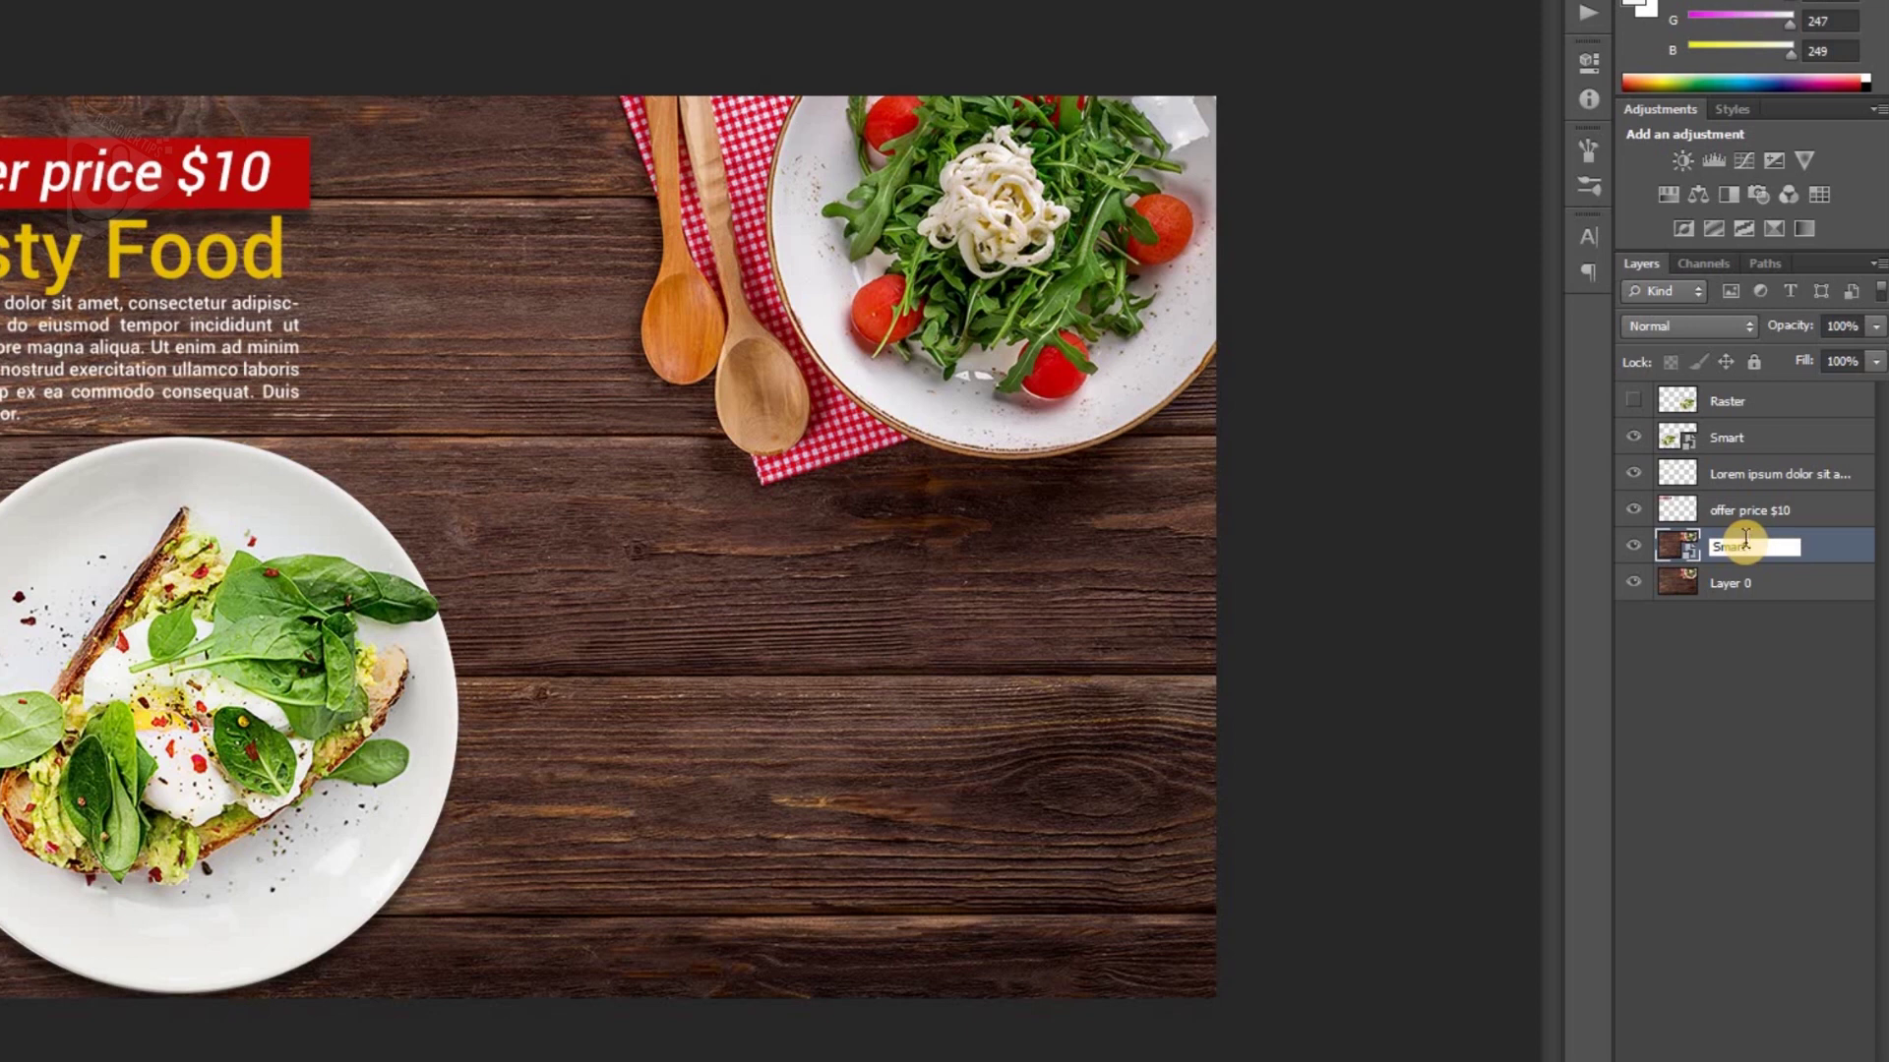
text( bg)
double_click(1733, 584)
text(Rast)
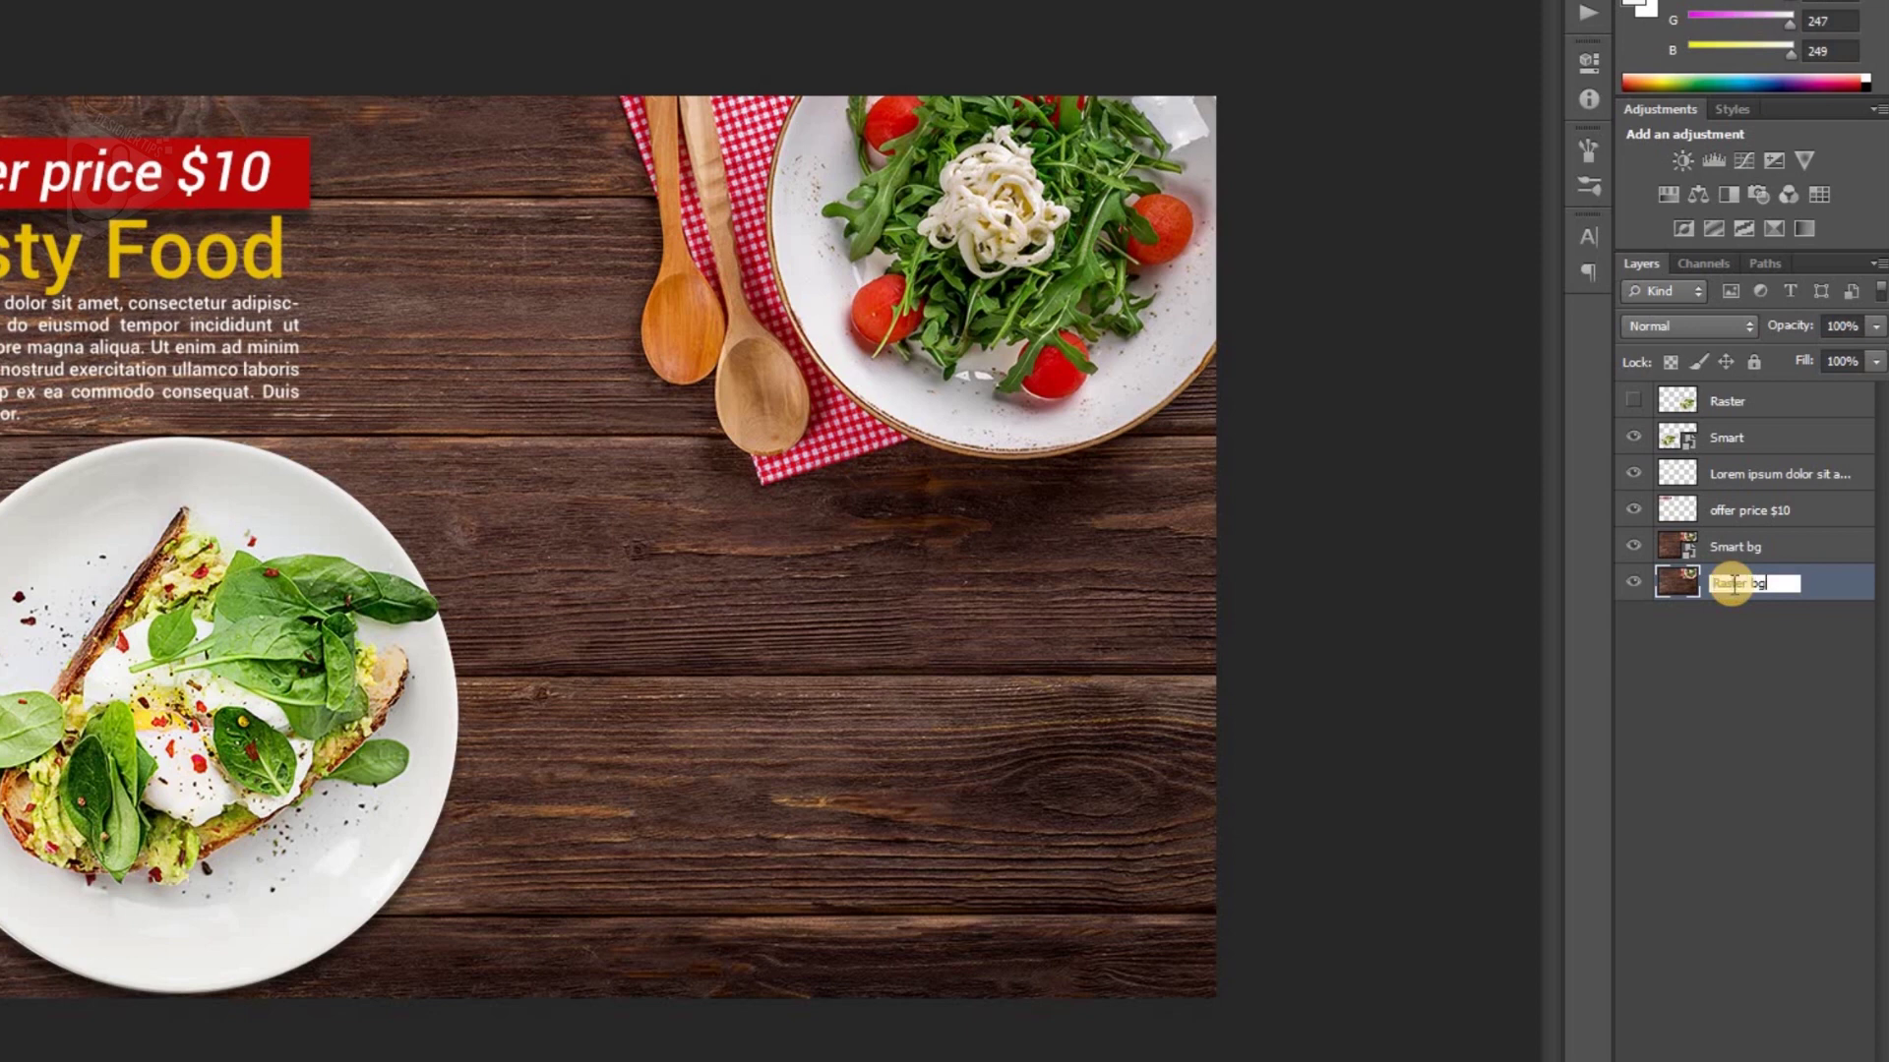
key(Return)
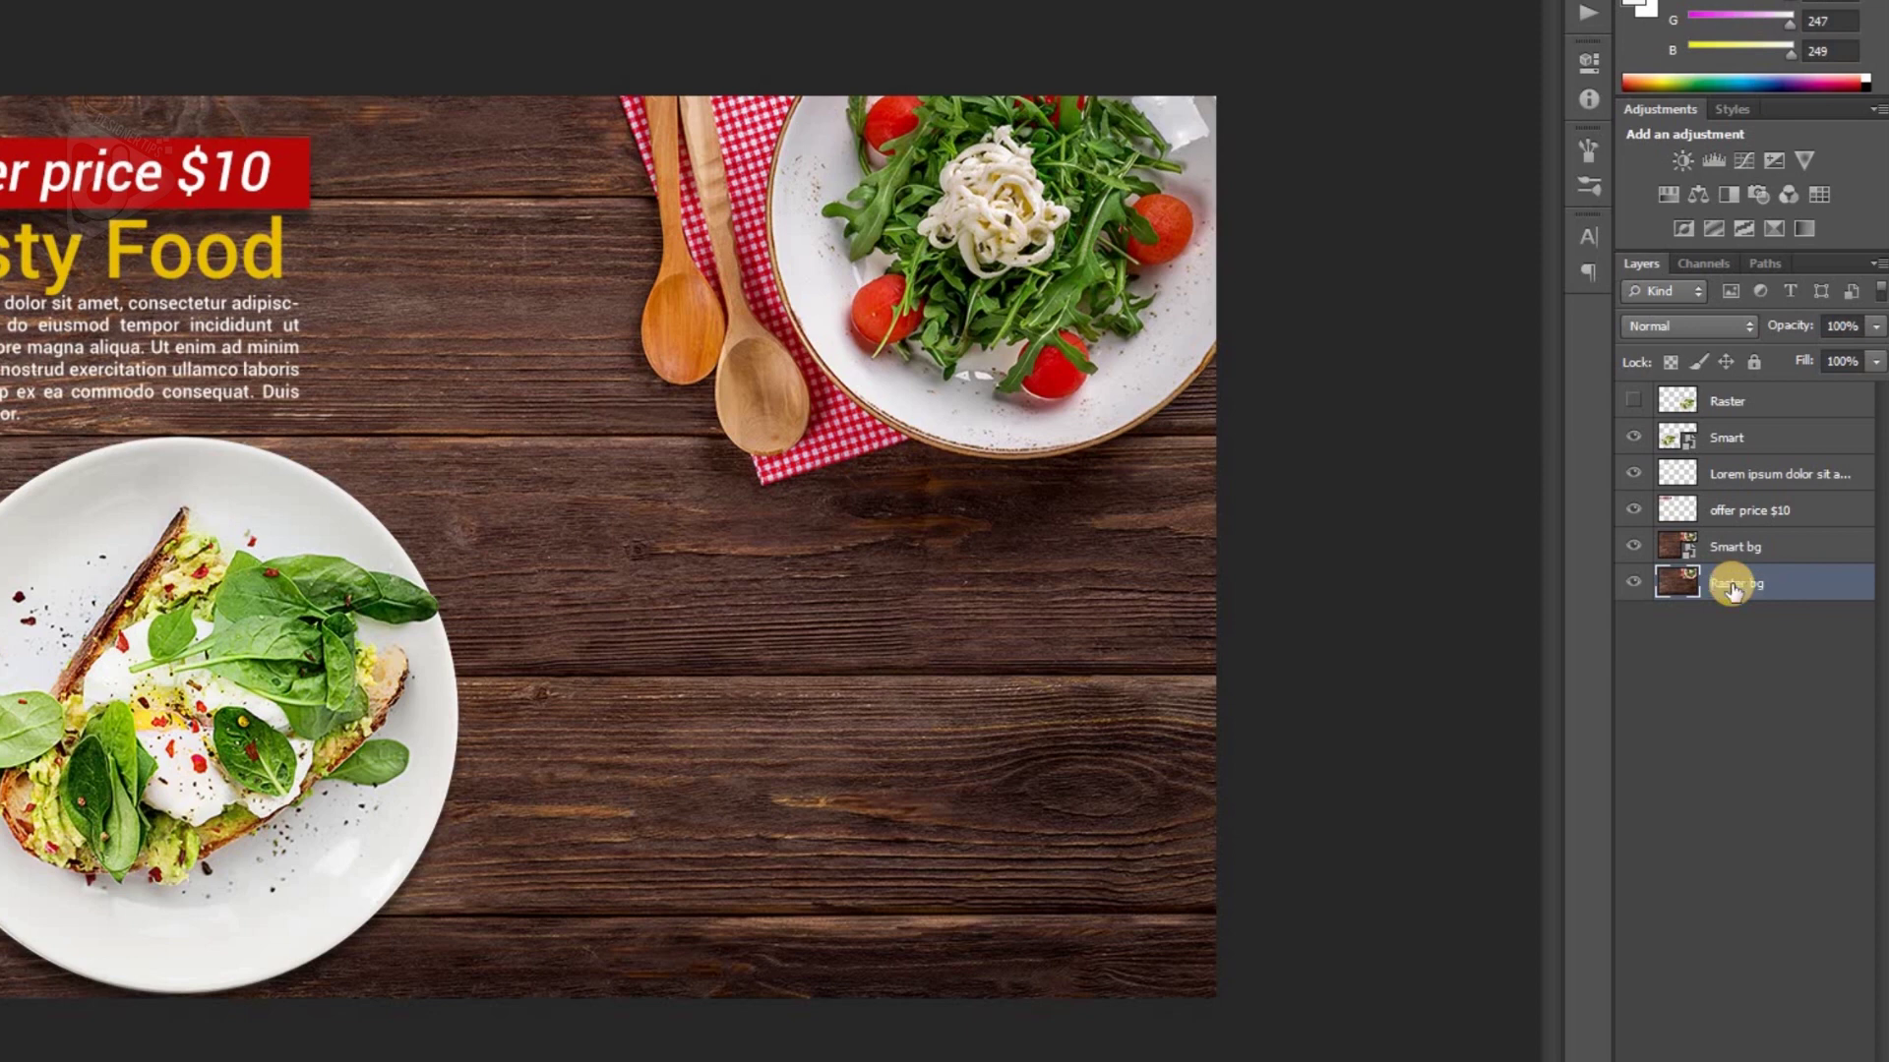
- With Smart bg hidden, apply a Gaussian Blur of 4.6 pixels to the Raster bg layer, and undo the blur
click(1633, 549)
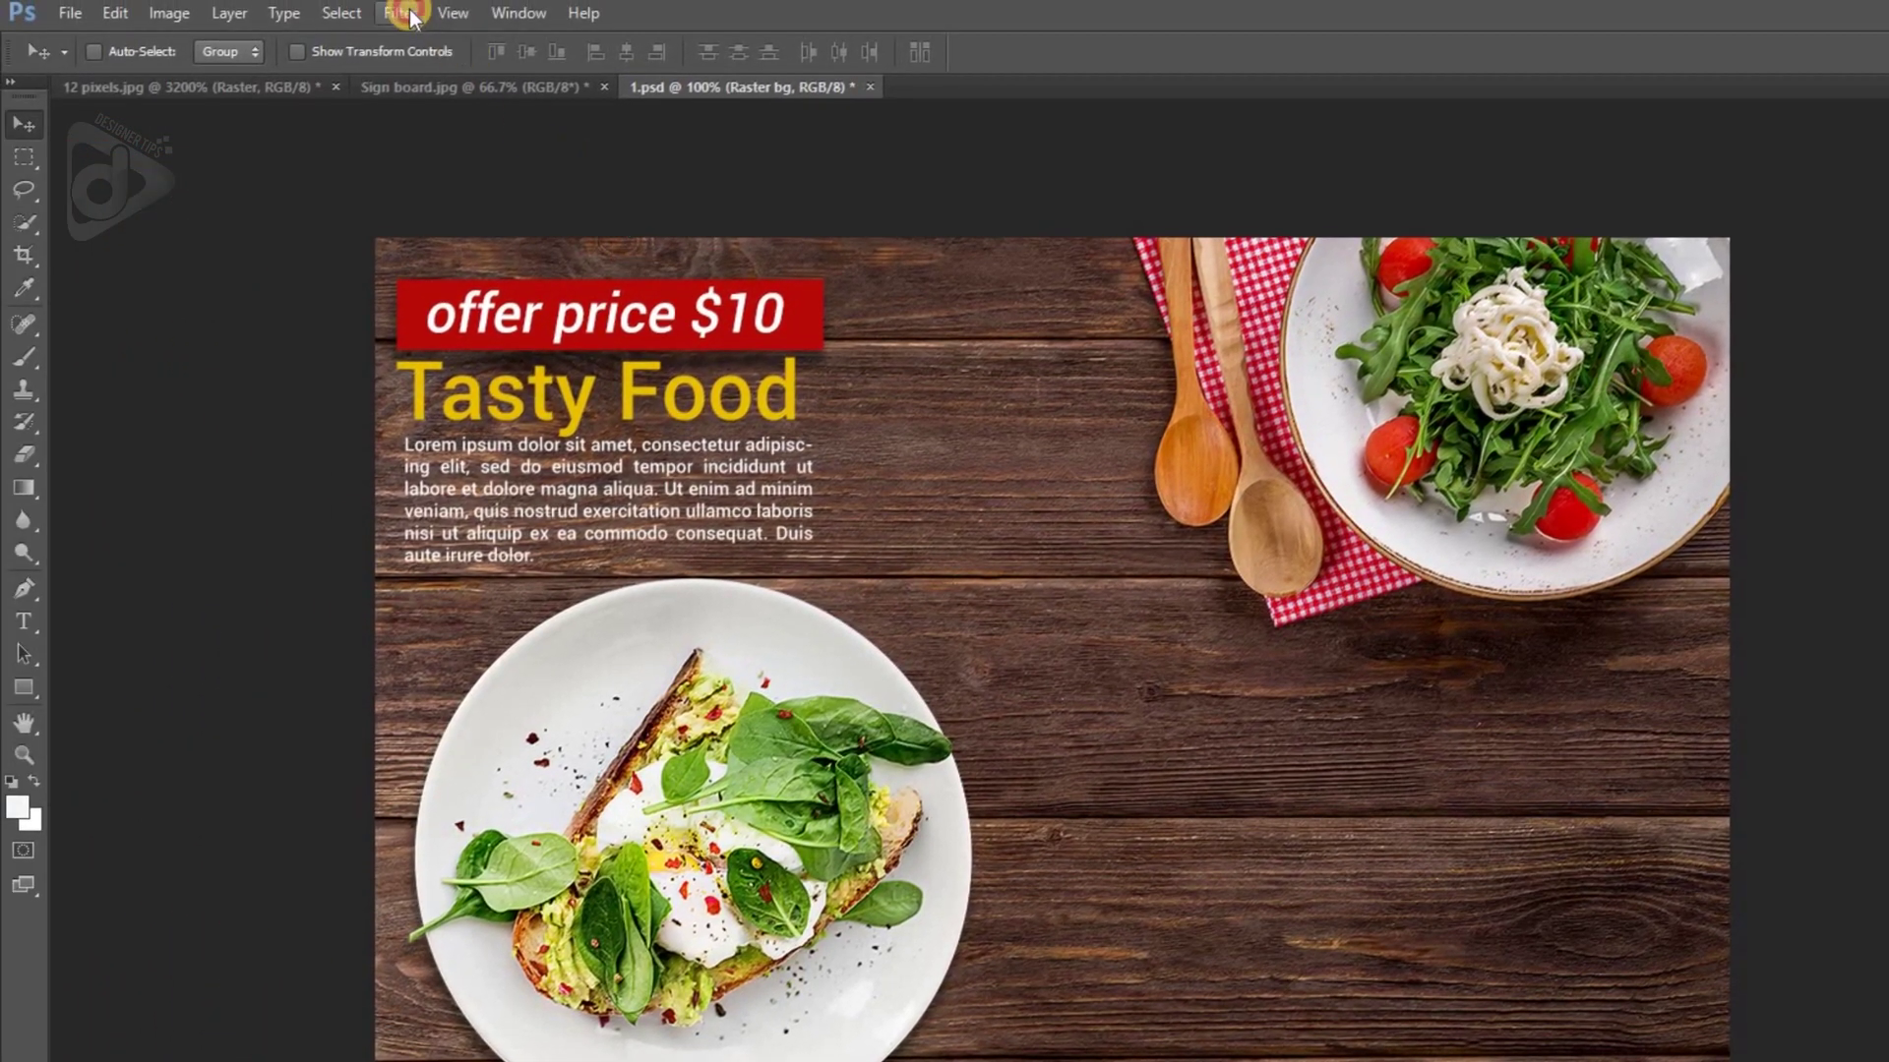
click(403, 14)
mouse_move(423, 268)
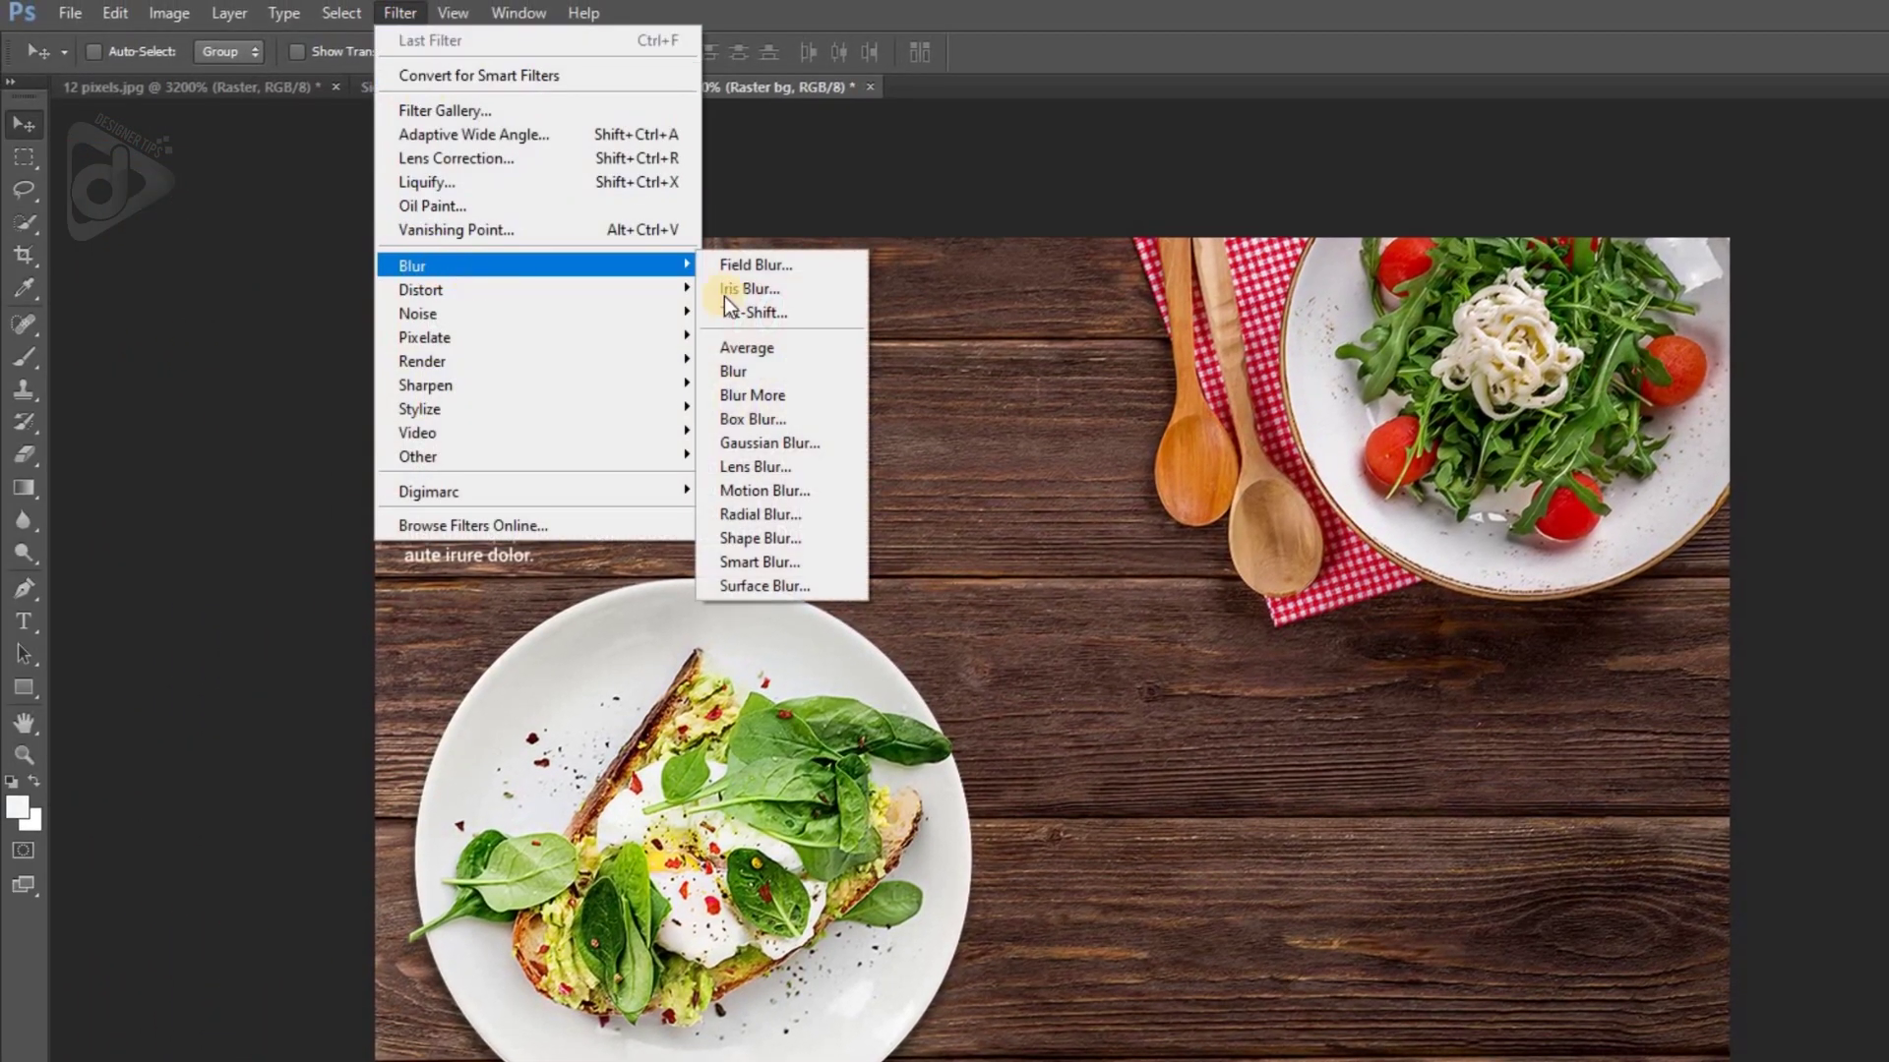
click(775, 443)
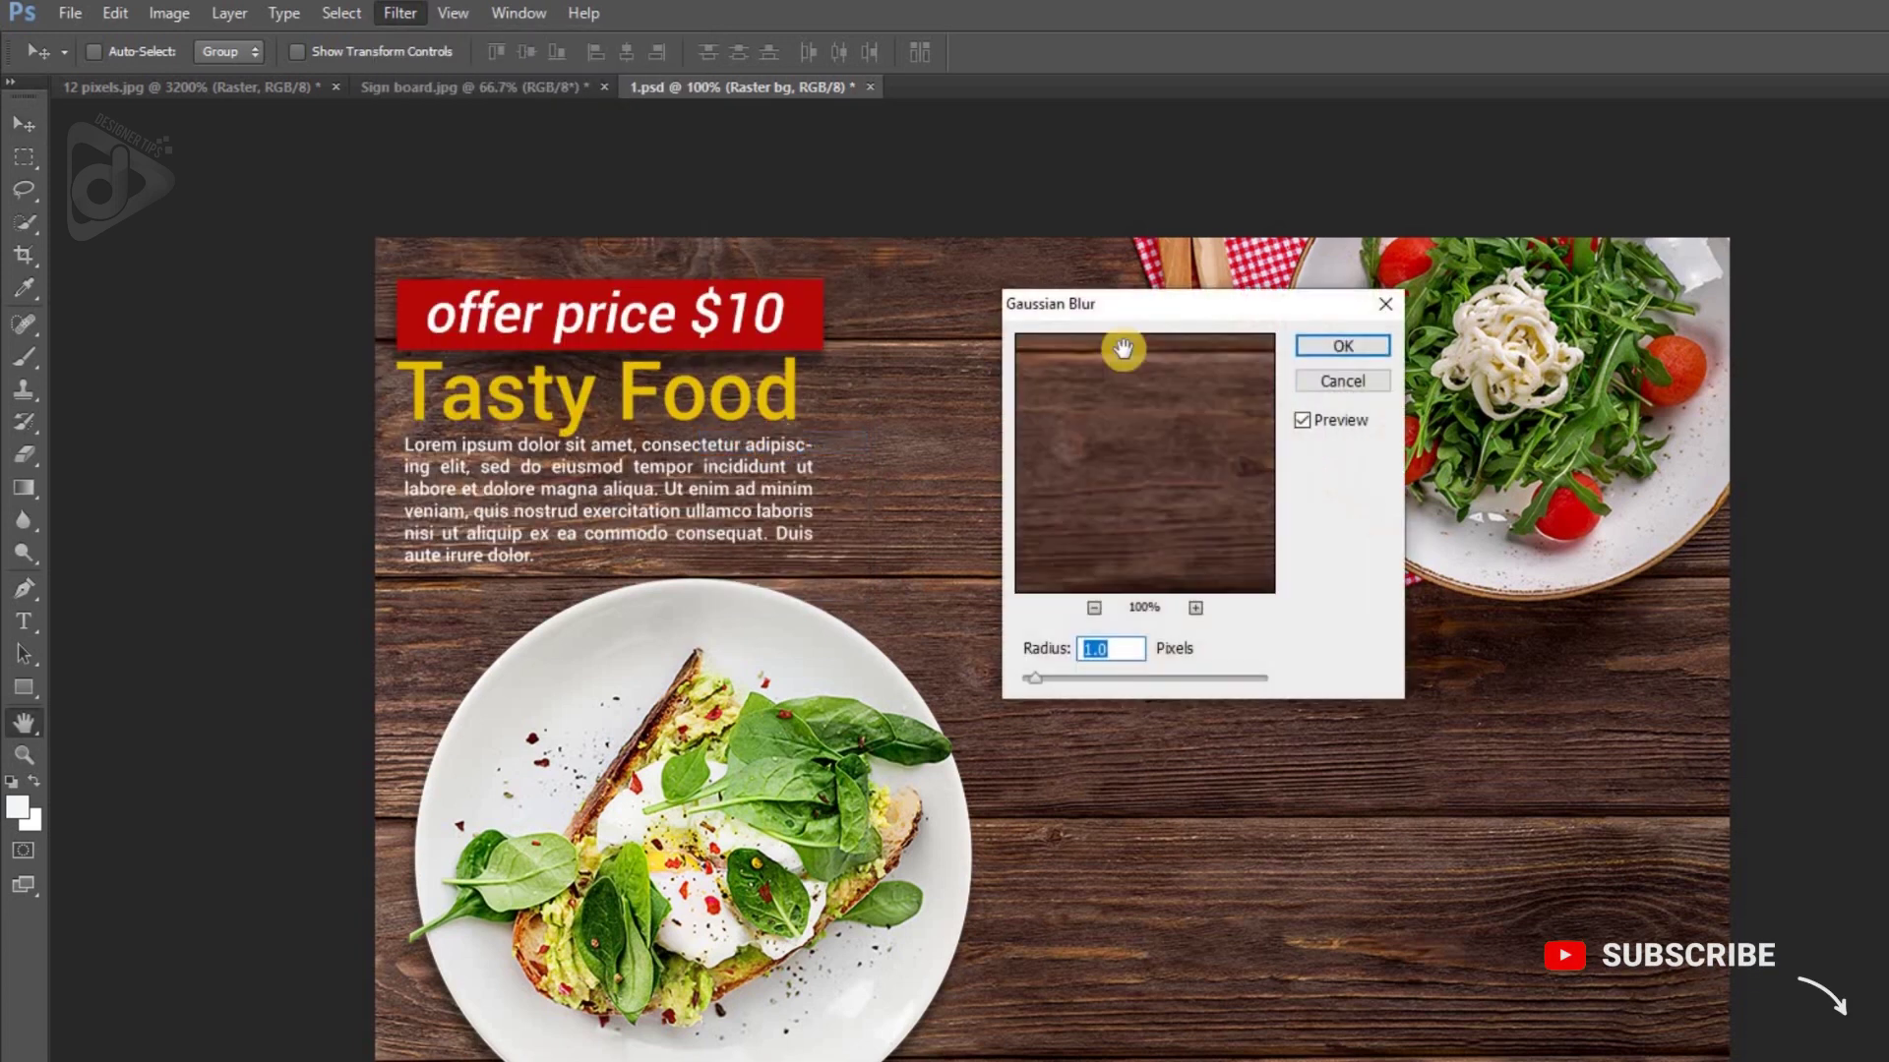
drag(1289, 304, 1672, 294)
click(1476, 638)
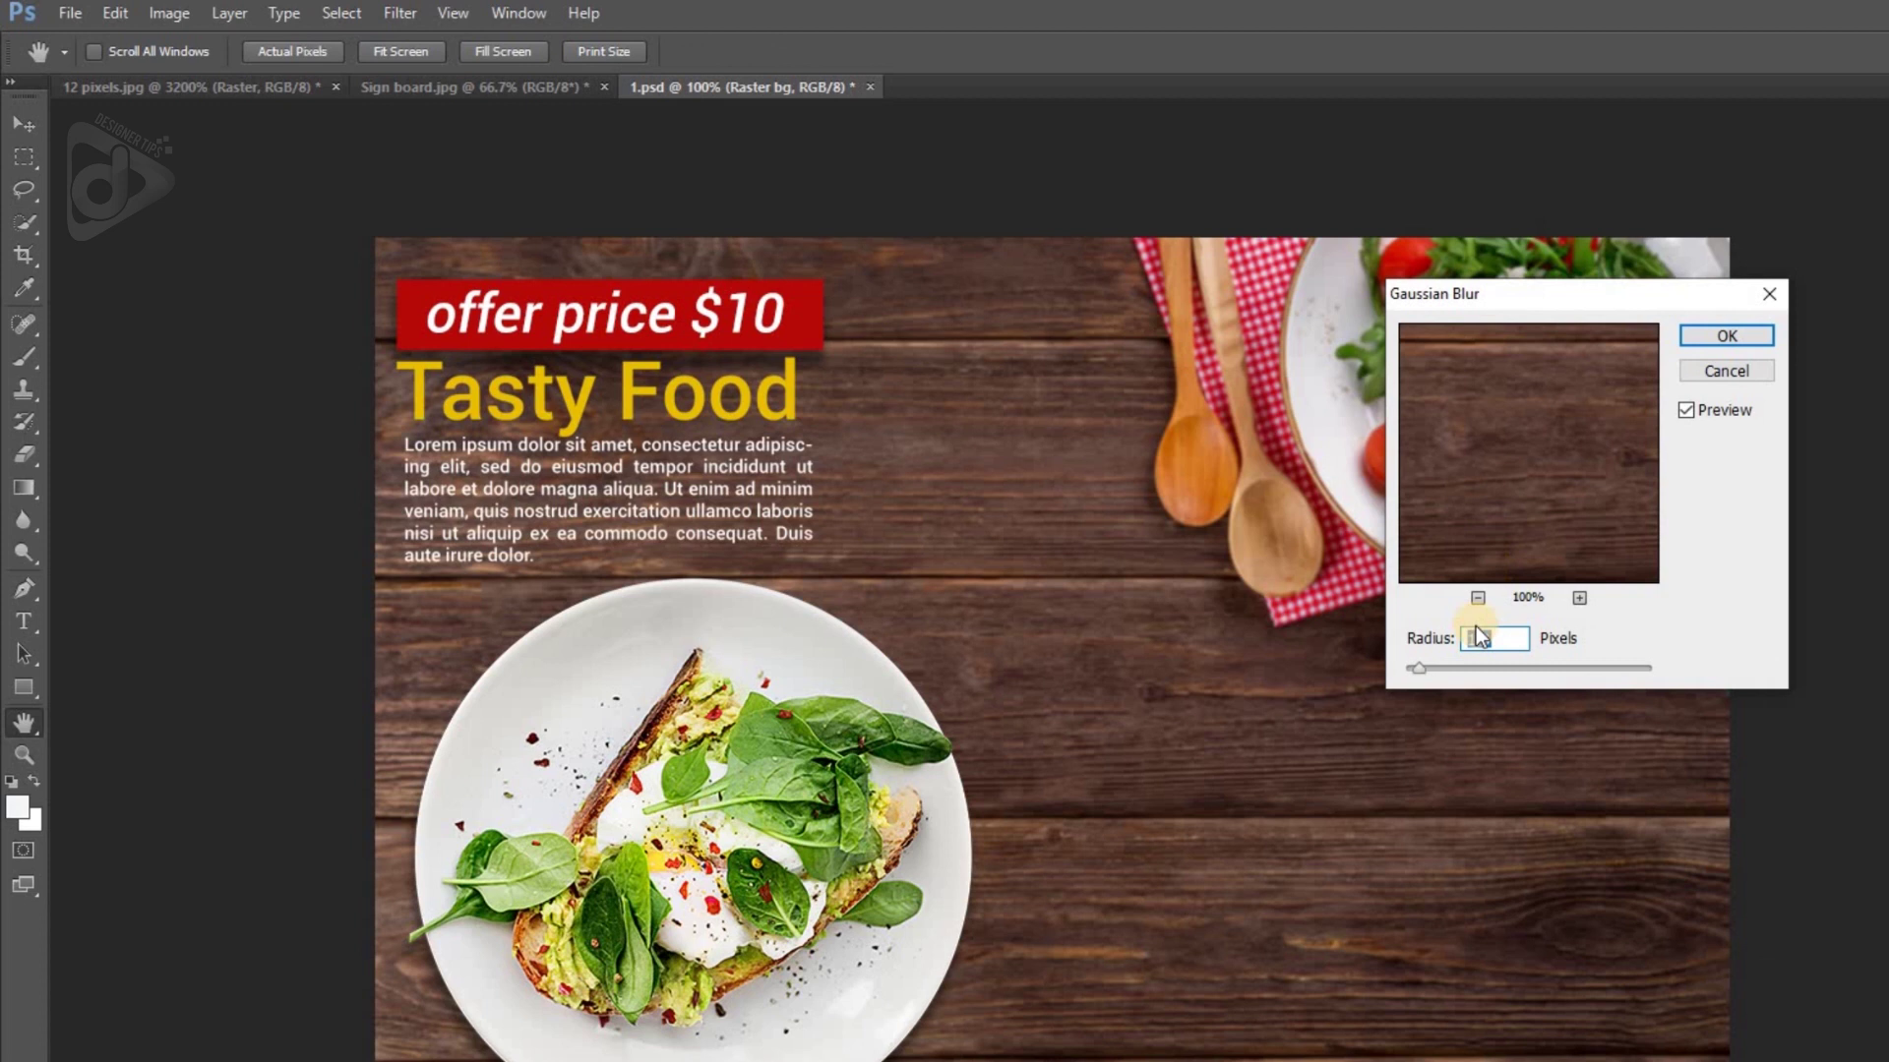
drag(1425, 669, 1448, 673)
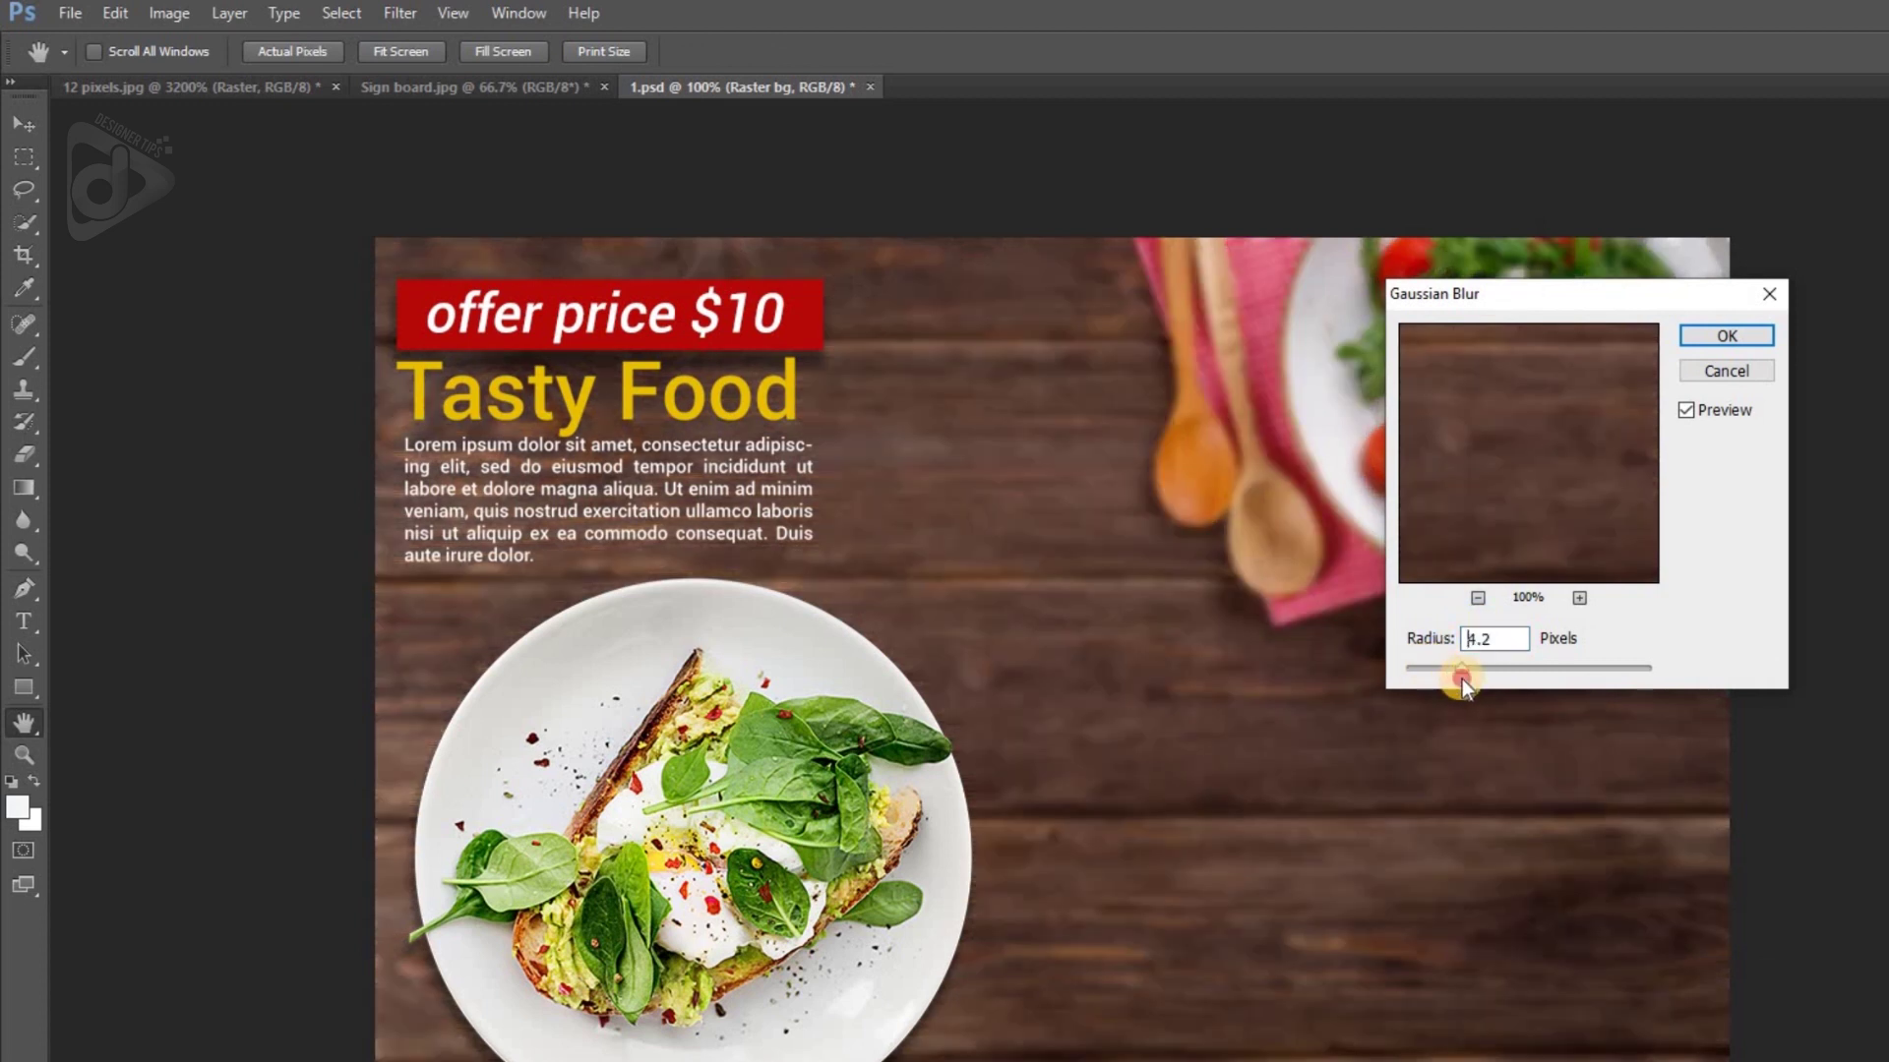
drag(1484, 671, 1466, 673)
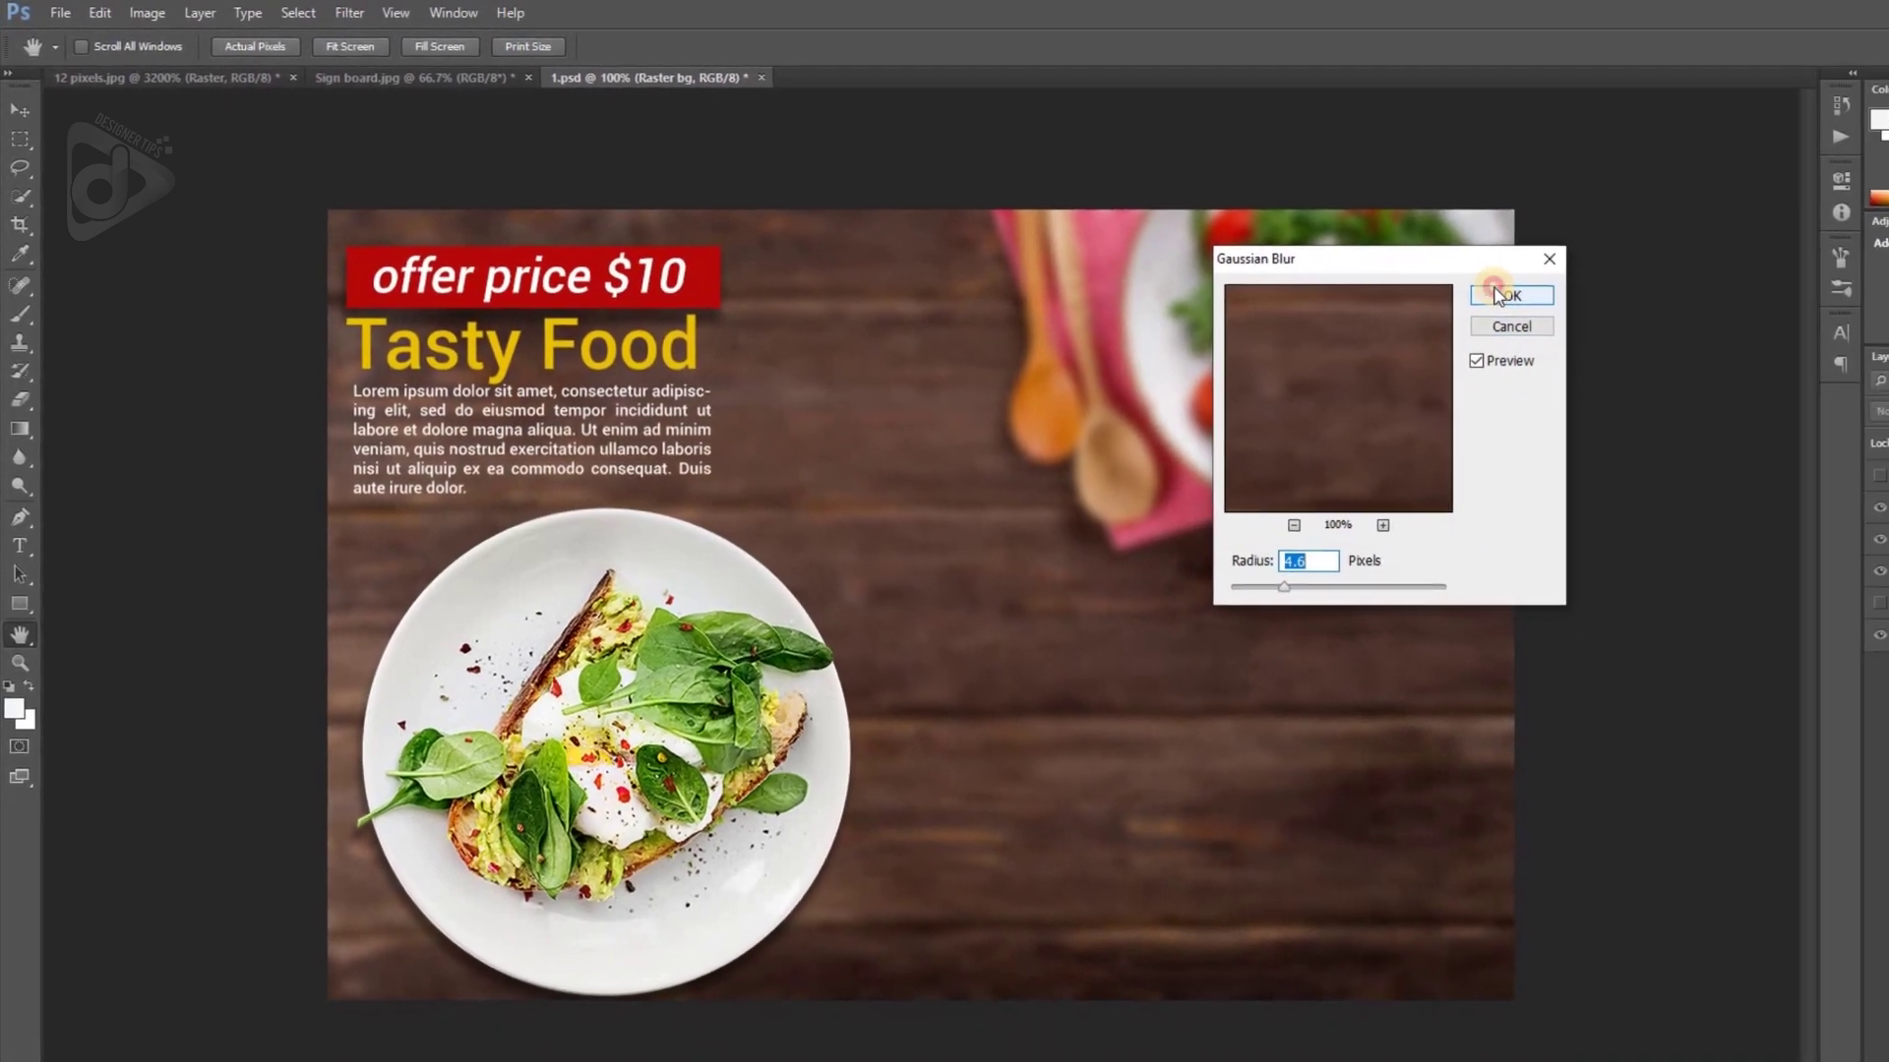
click(1726, 335)
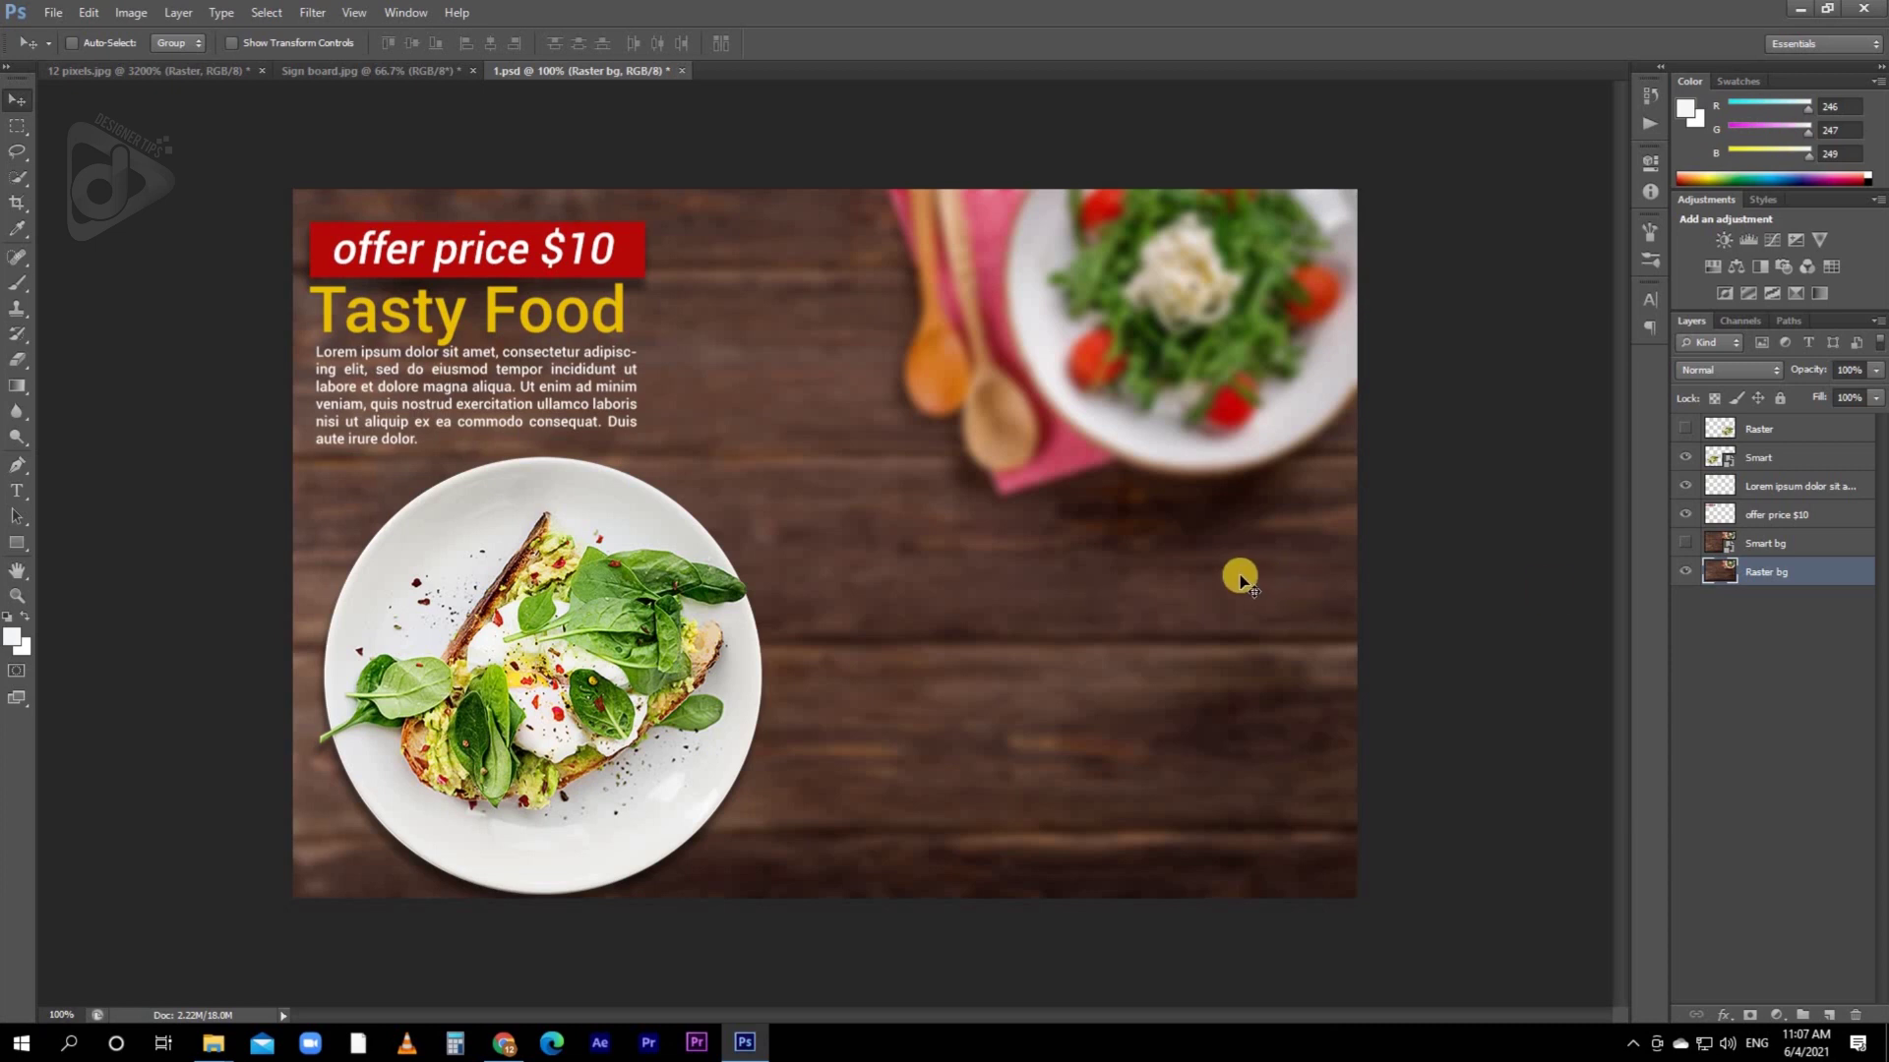
key(ctrl+z)
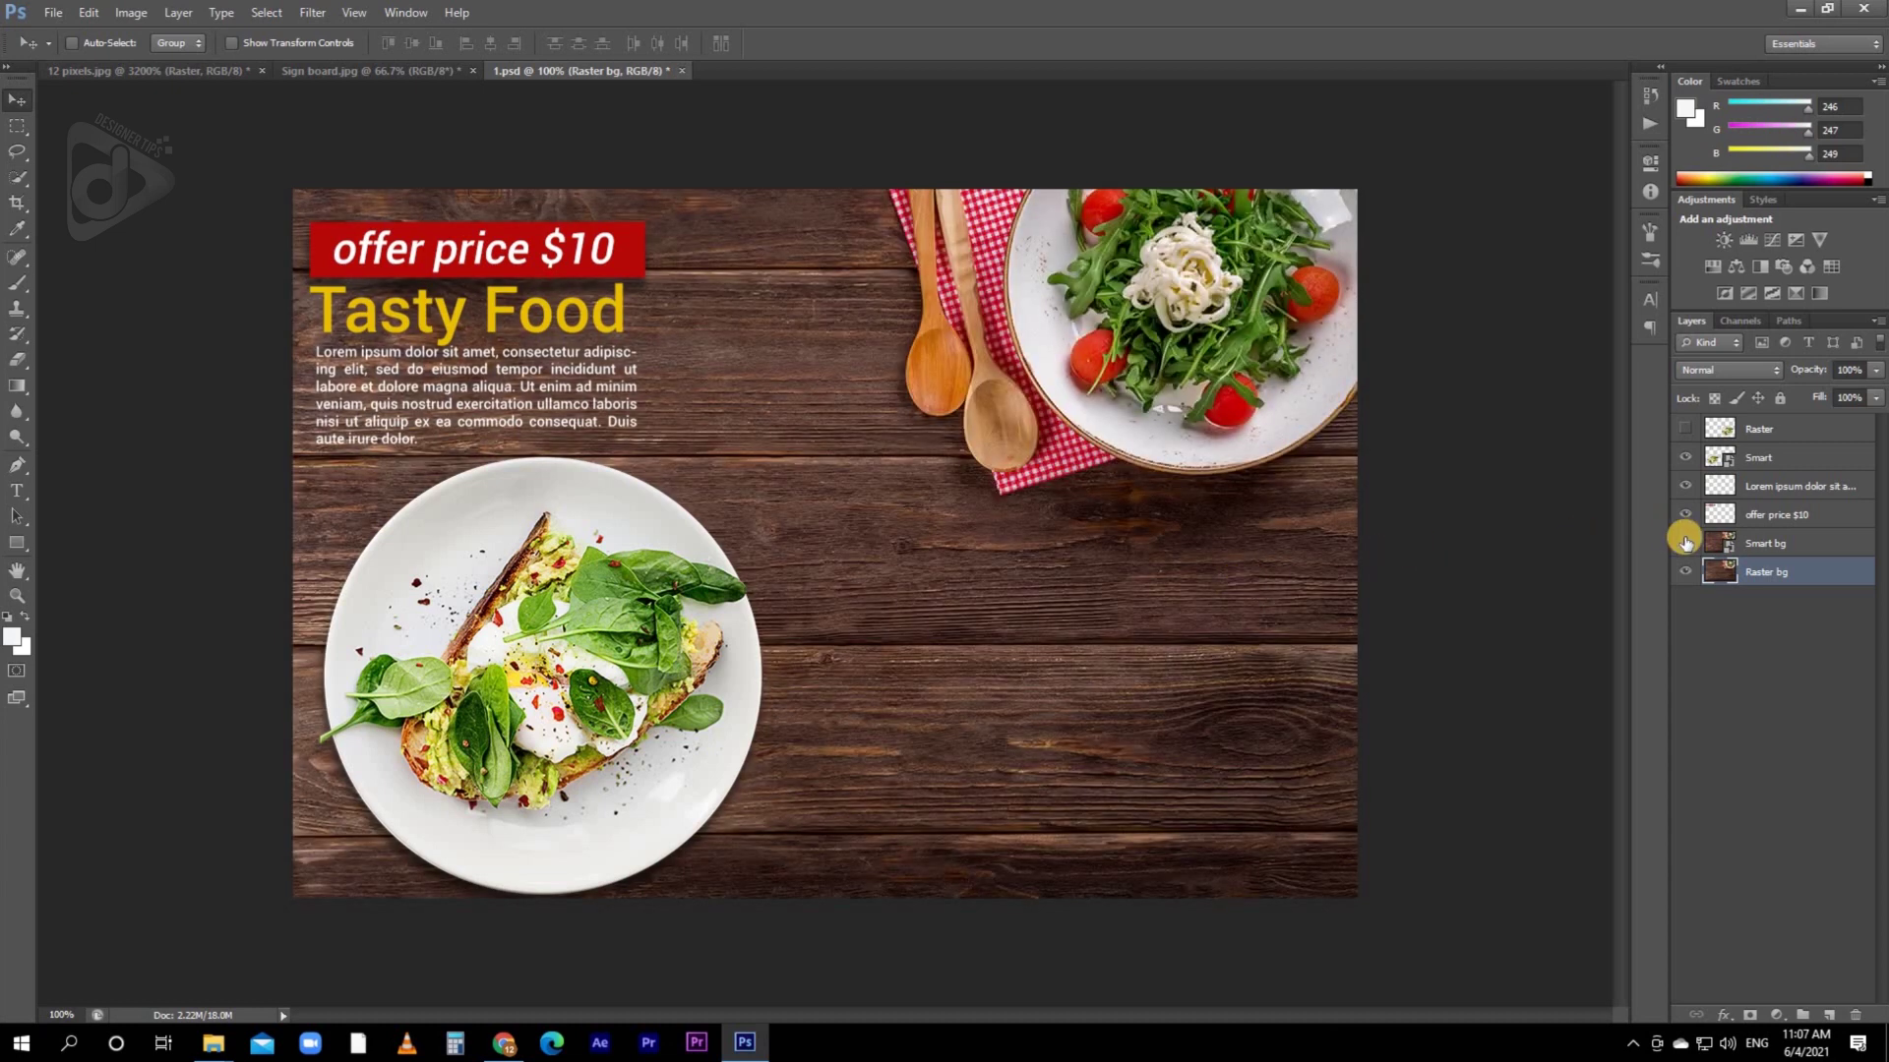
- Apply a Gaussian Blur smart filter with a 4.1-pixel radius to the Smart bg layer
click(1765, 543)
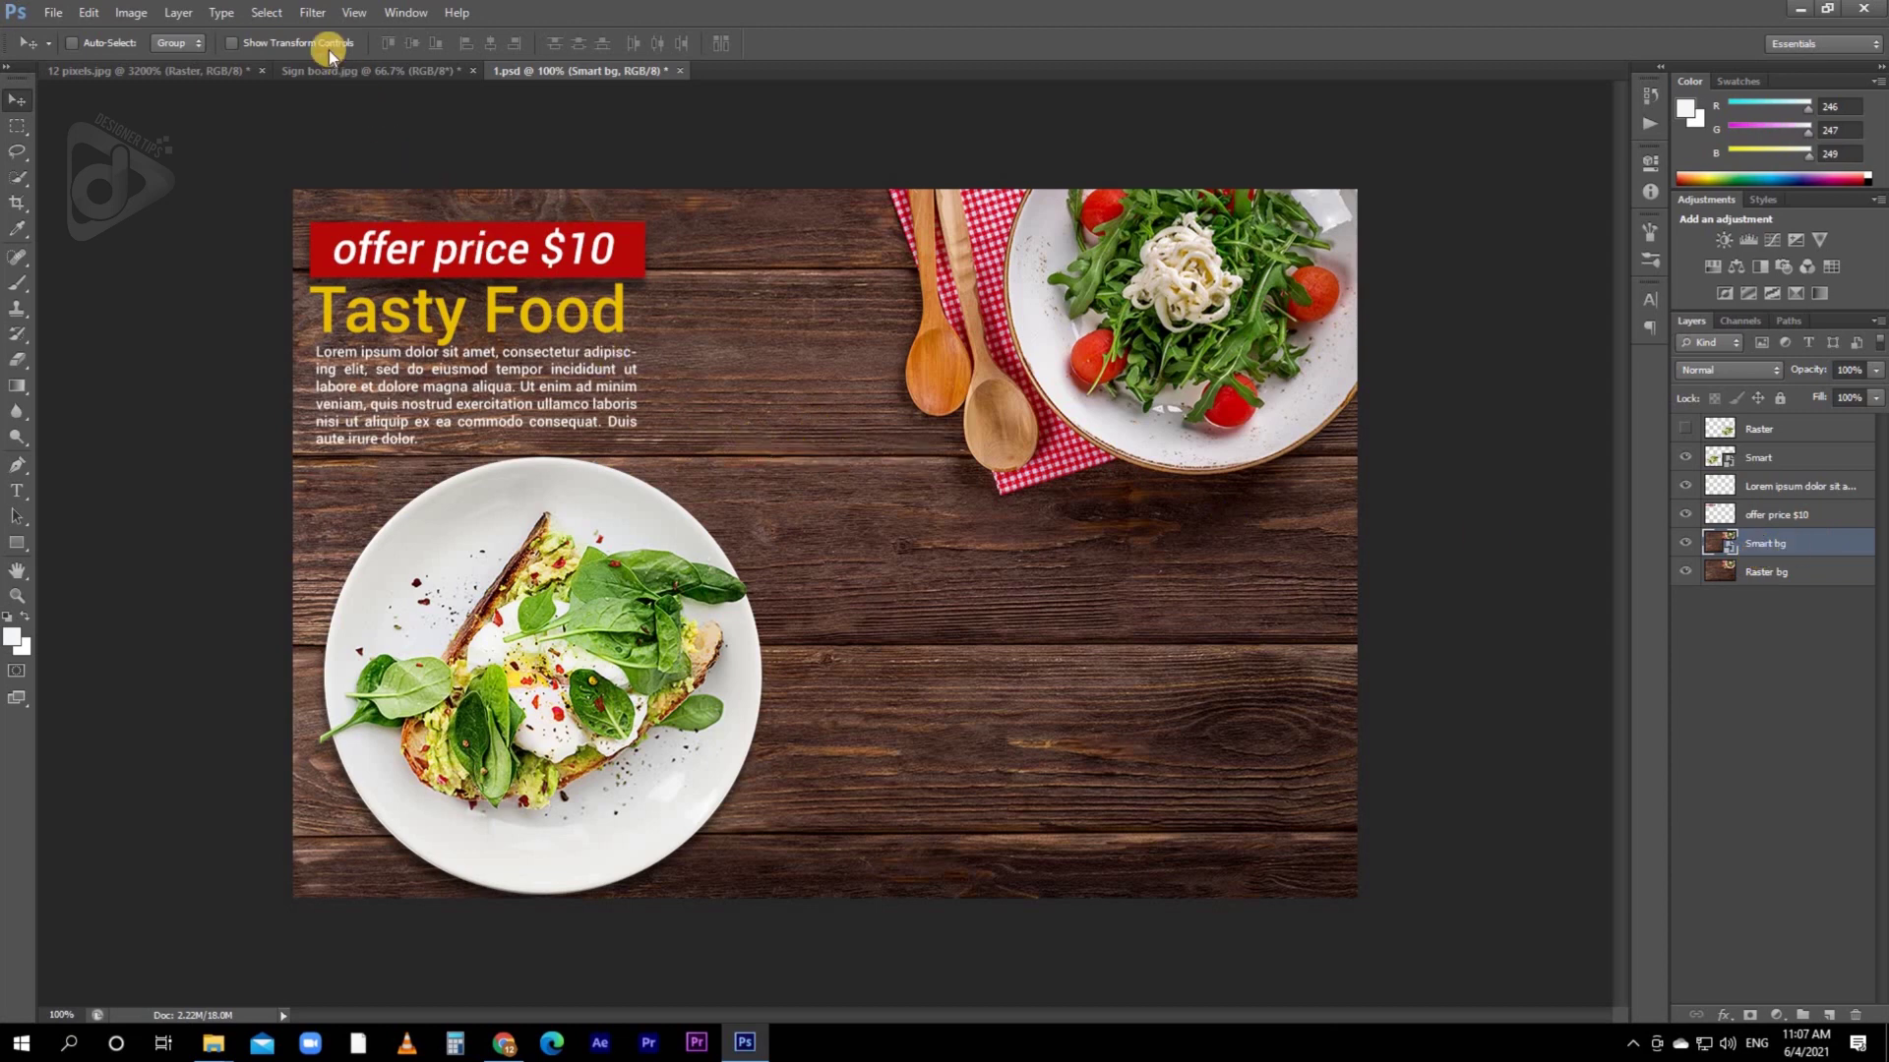
click(313, 13)
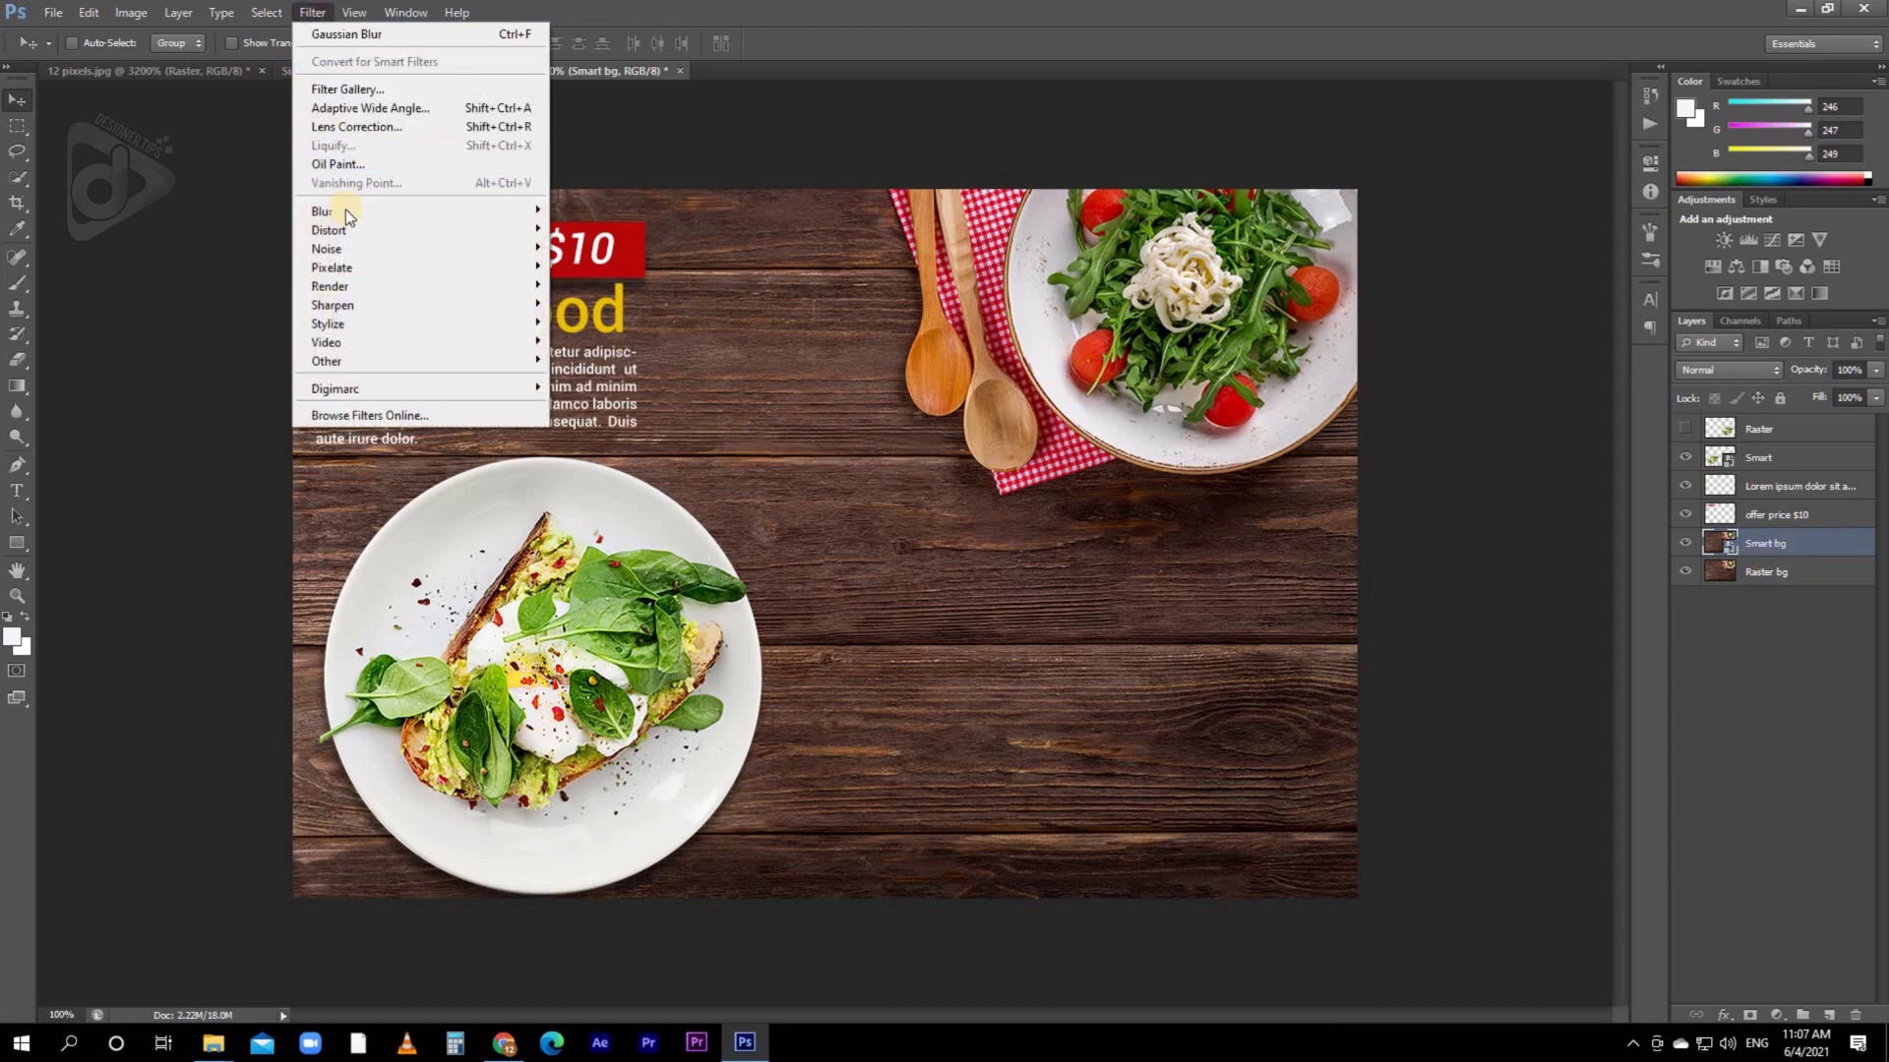
mouse_move(340, 210)
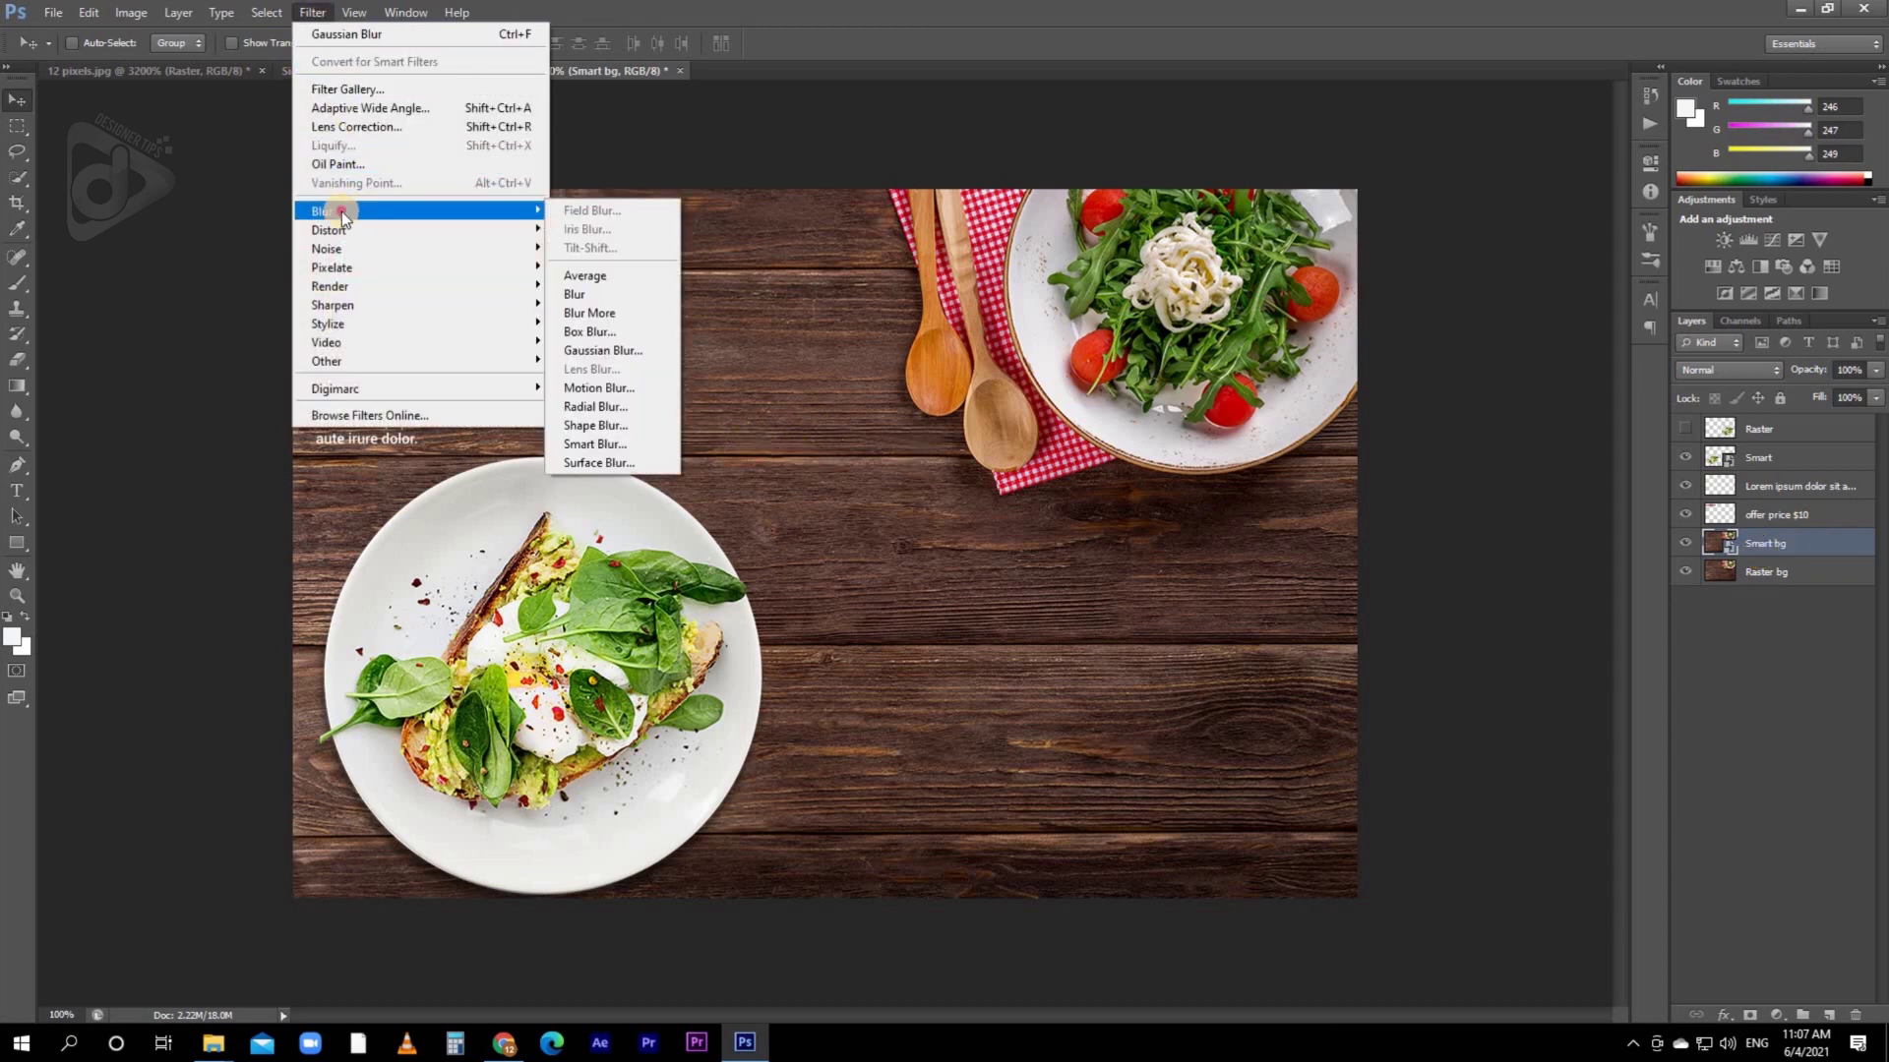
click(626, 352)
drag(1208, 523, 1147, 529)
click(1358, 265)
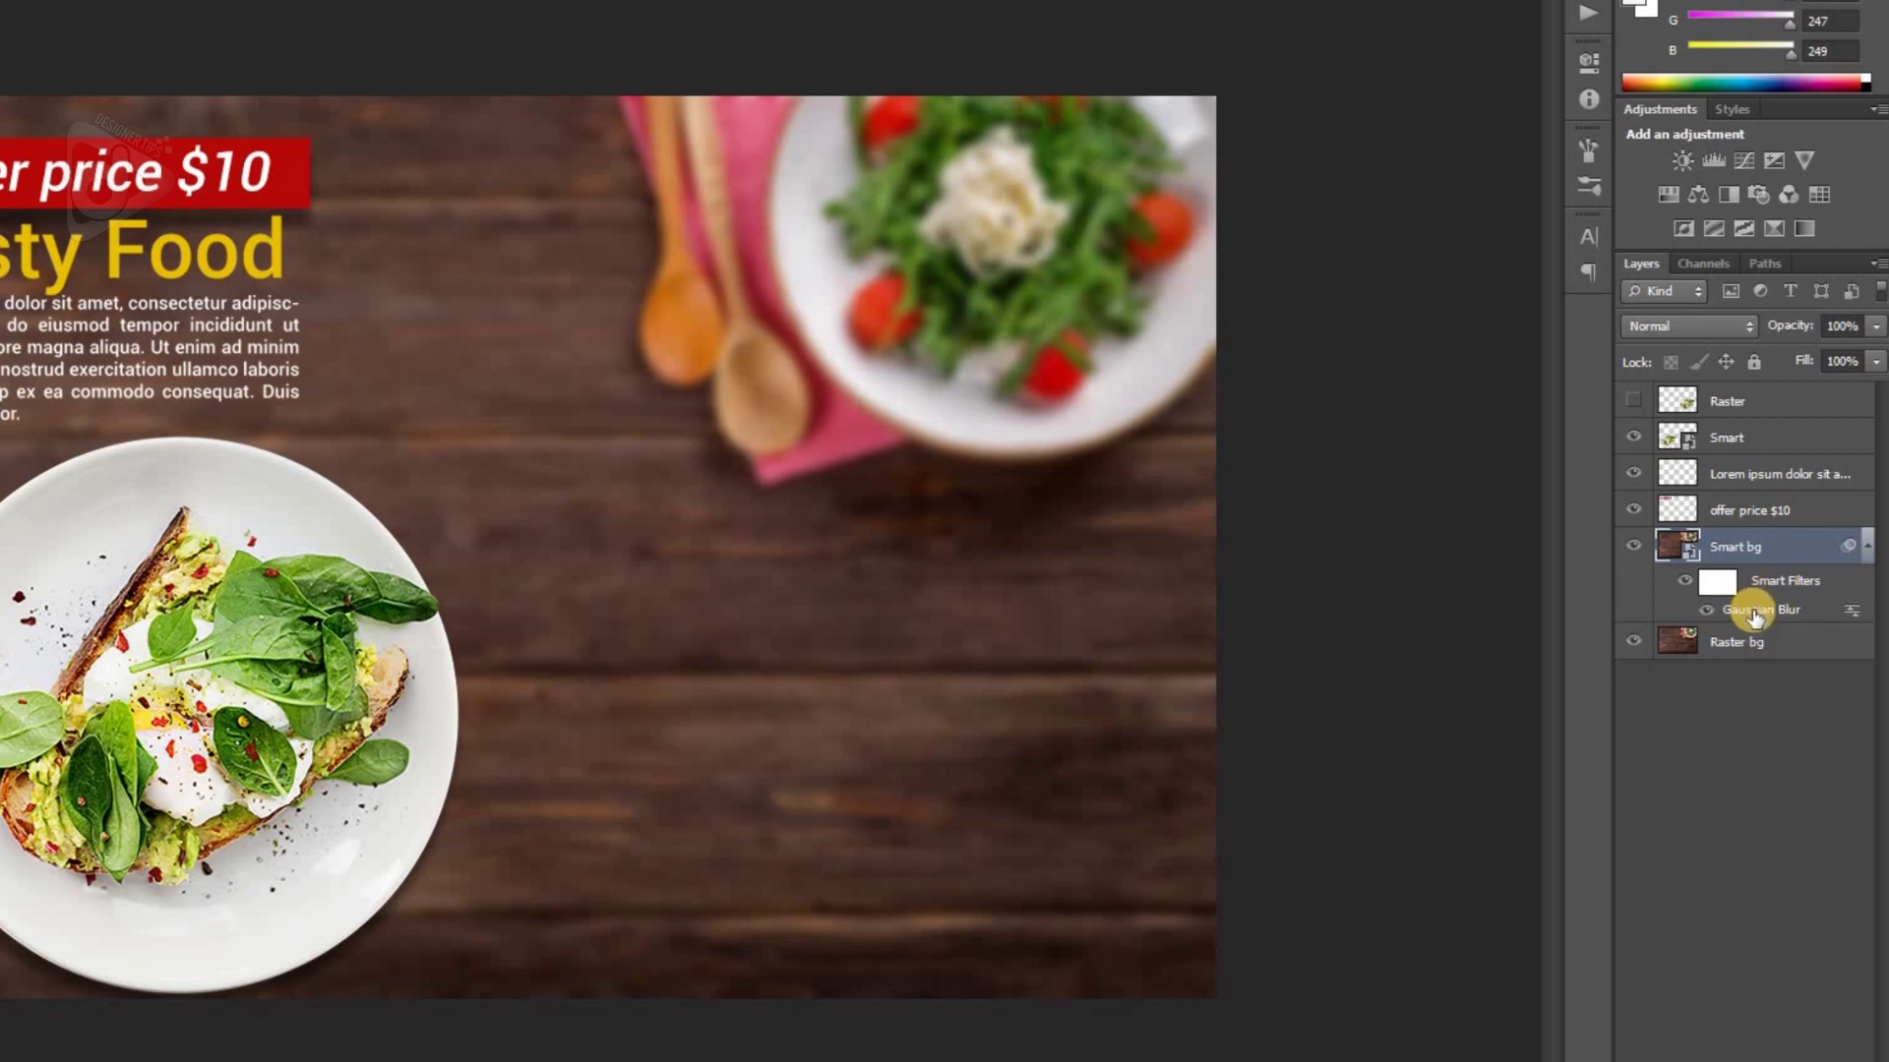
- Try a 0.2-pixel radius in the Smart bg layer's Gaussian Blur filter, cancel the change, and undo the filter
double_click(1754, 612)
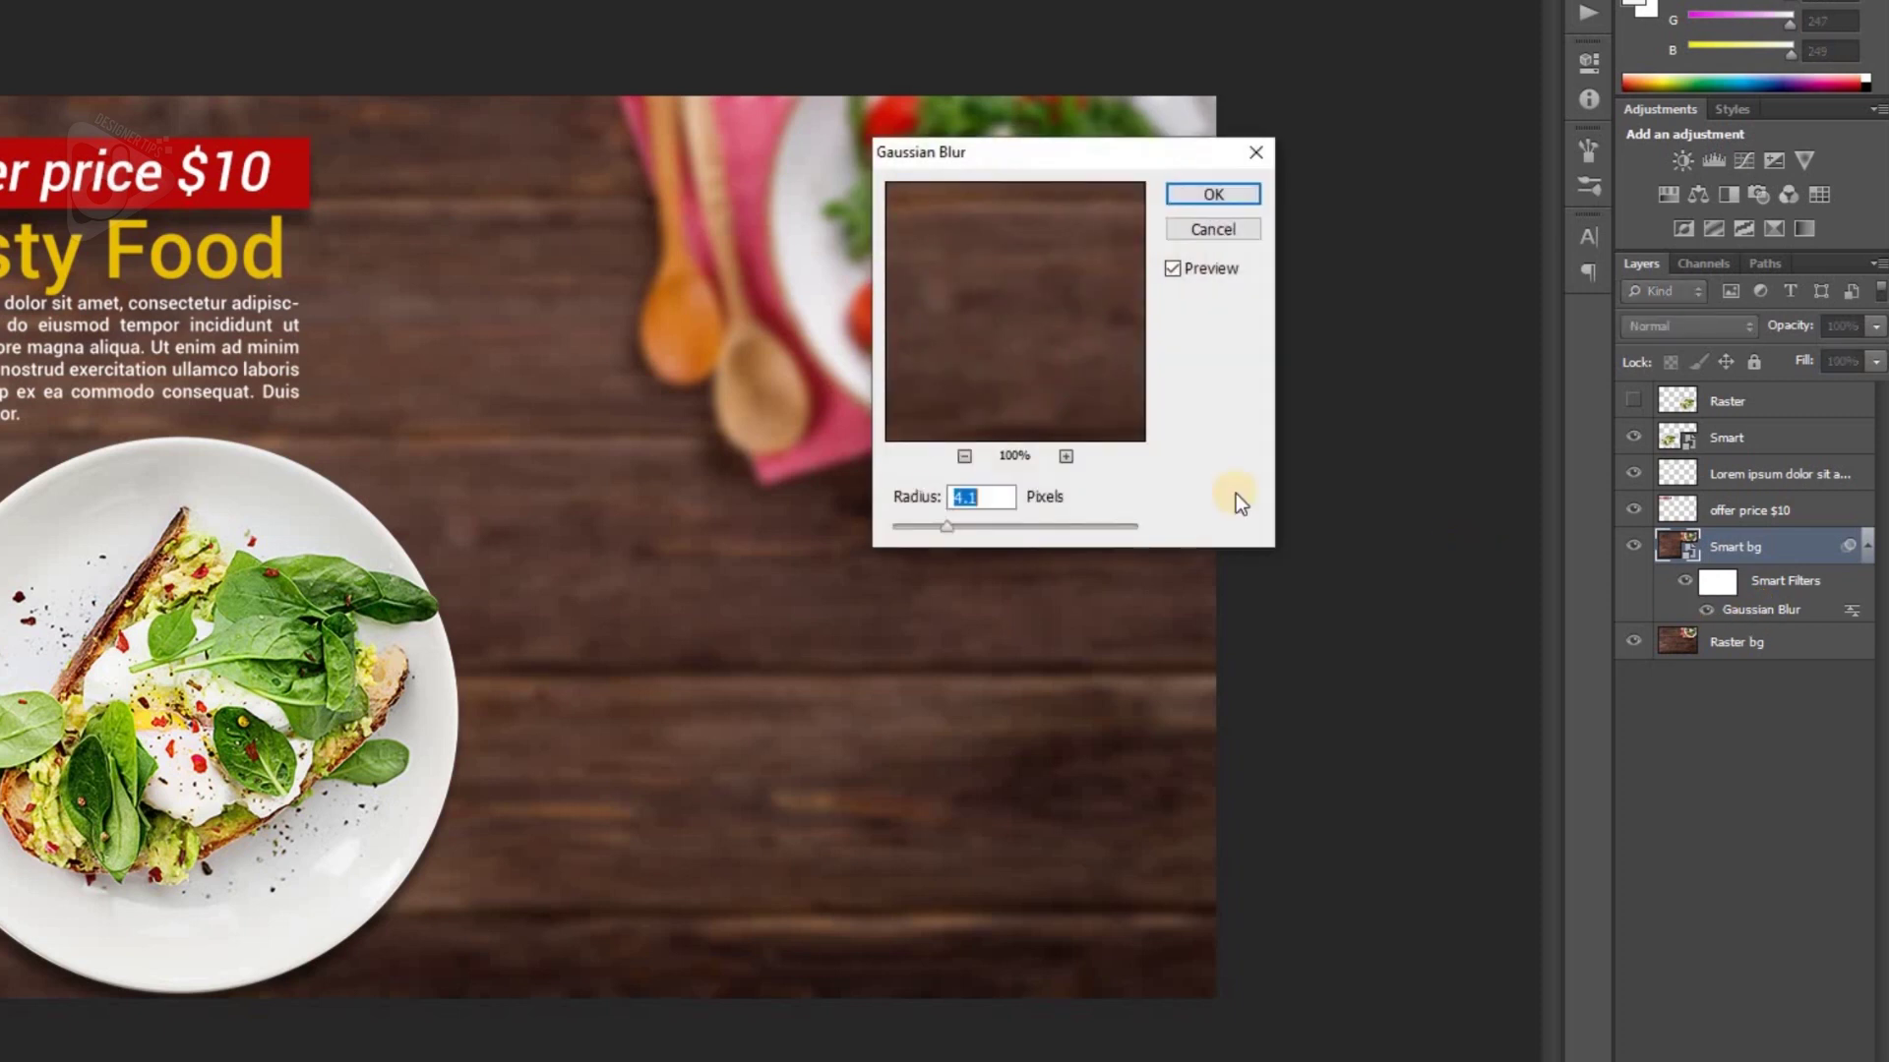
drag(1019, 164, 1314, 158)
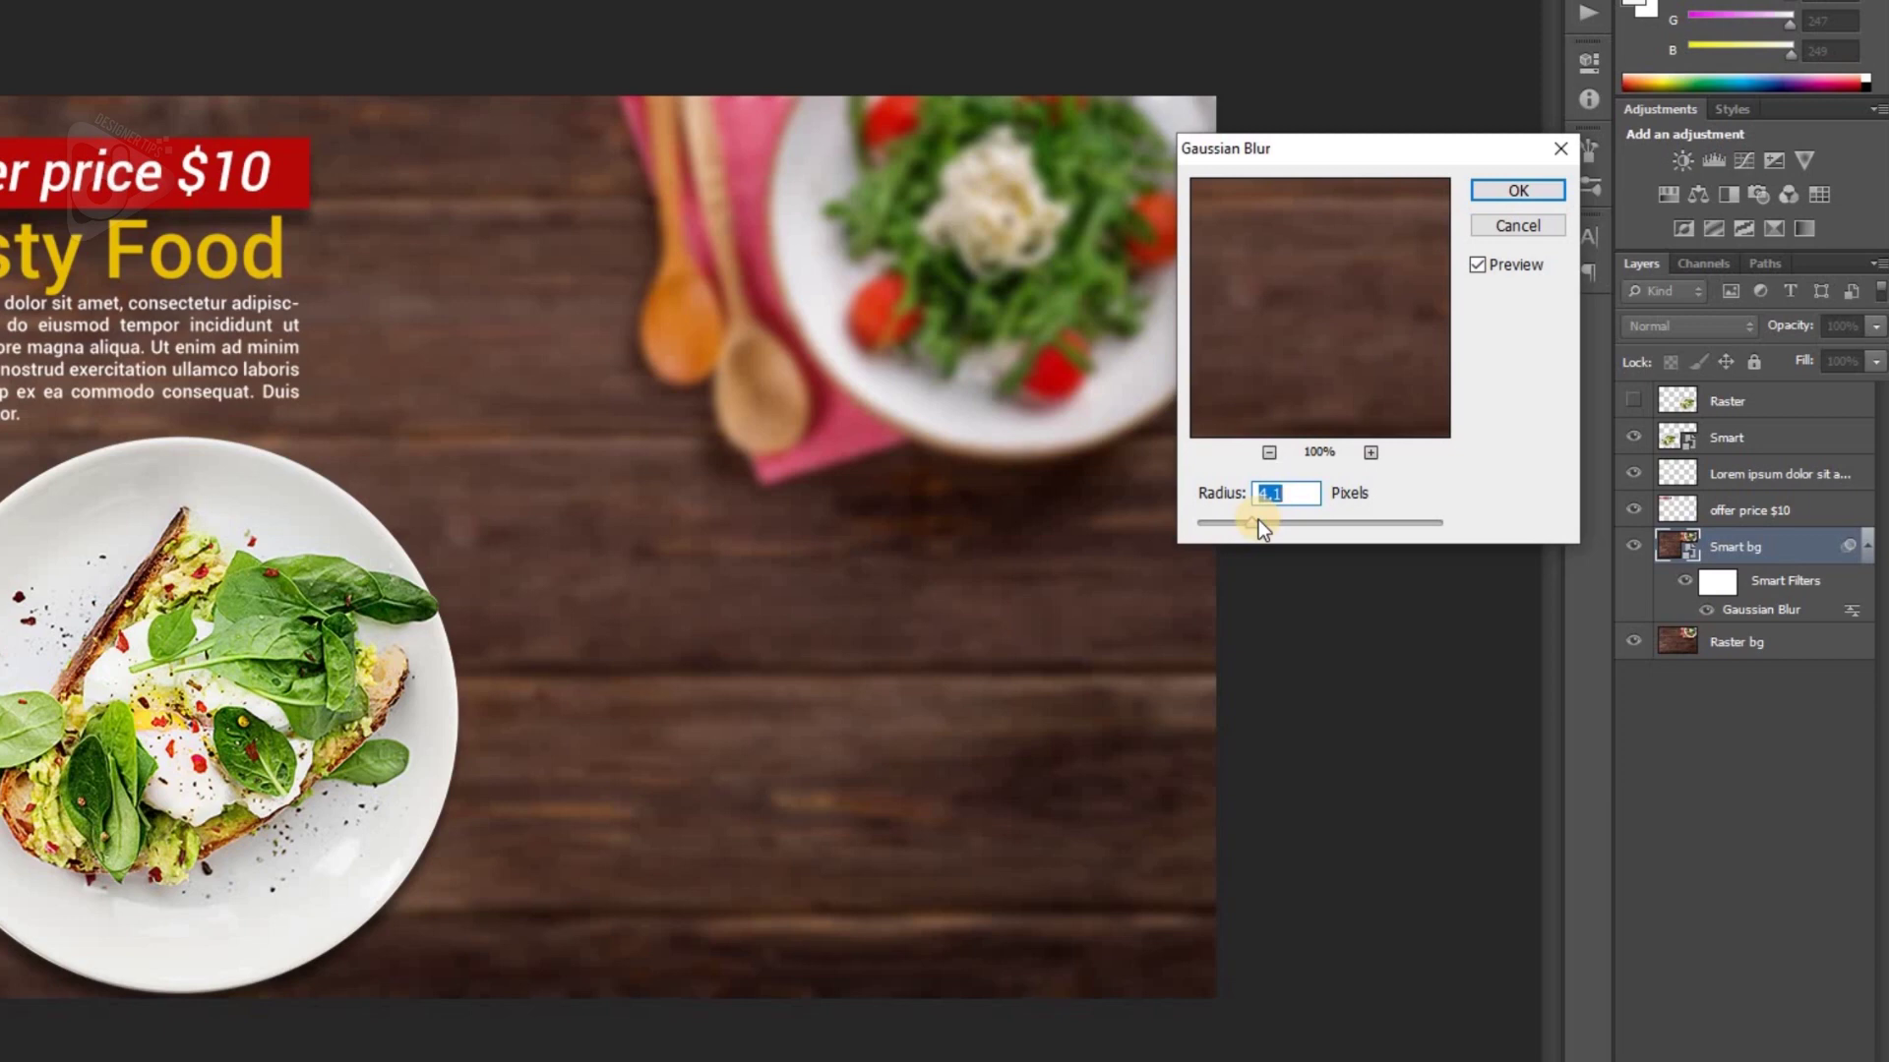
drag(1254, 519, 1200, 540)
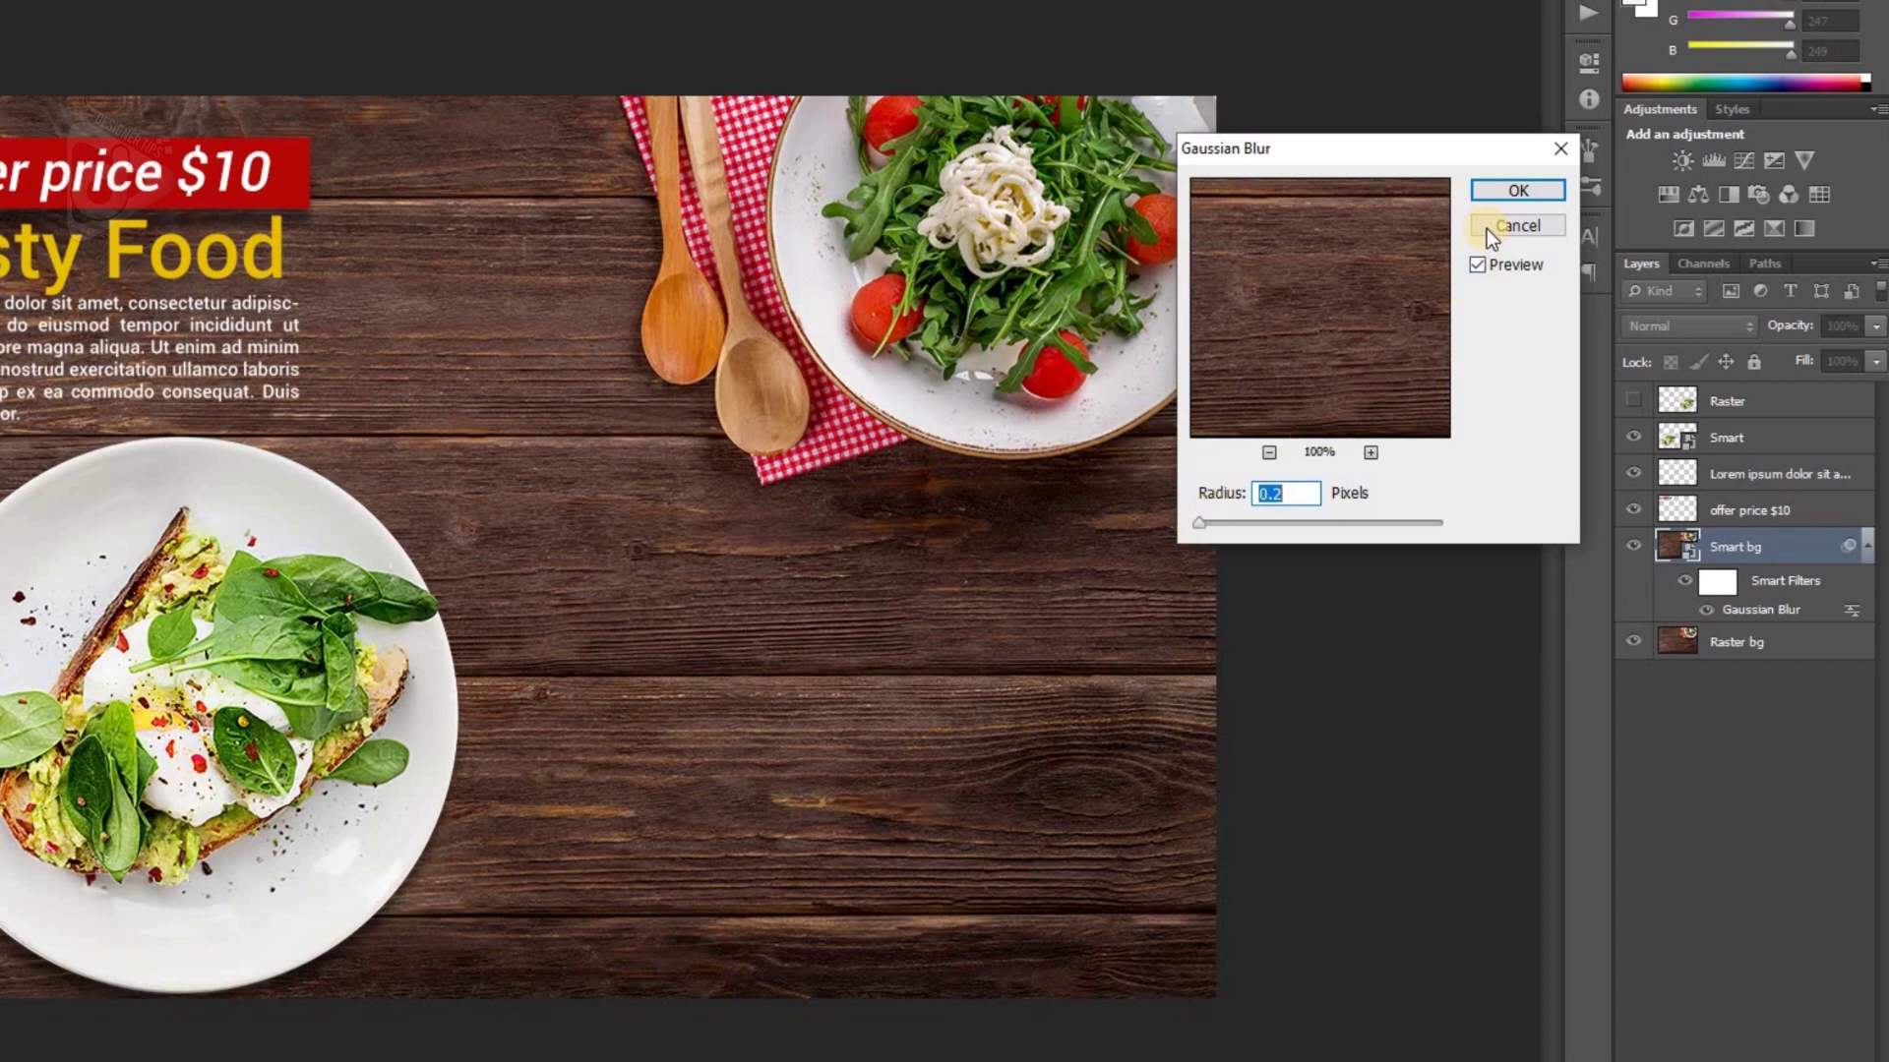
click(1515, 225)
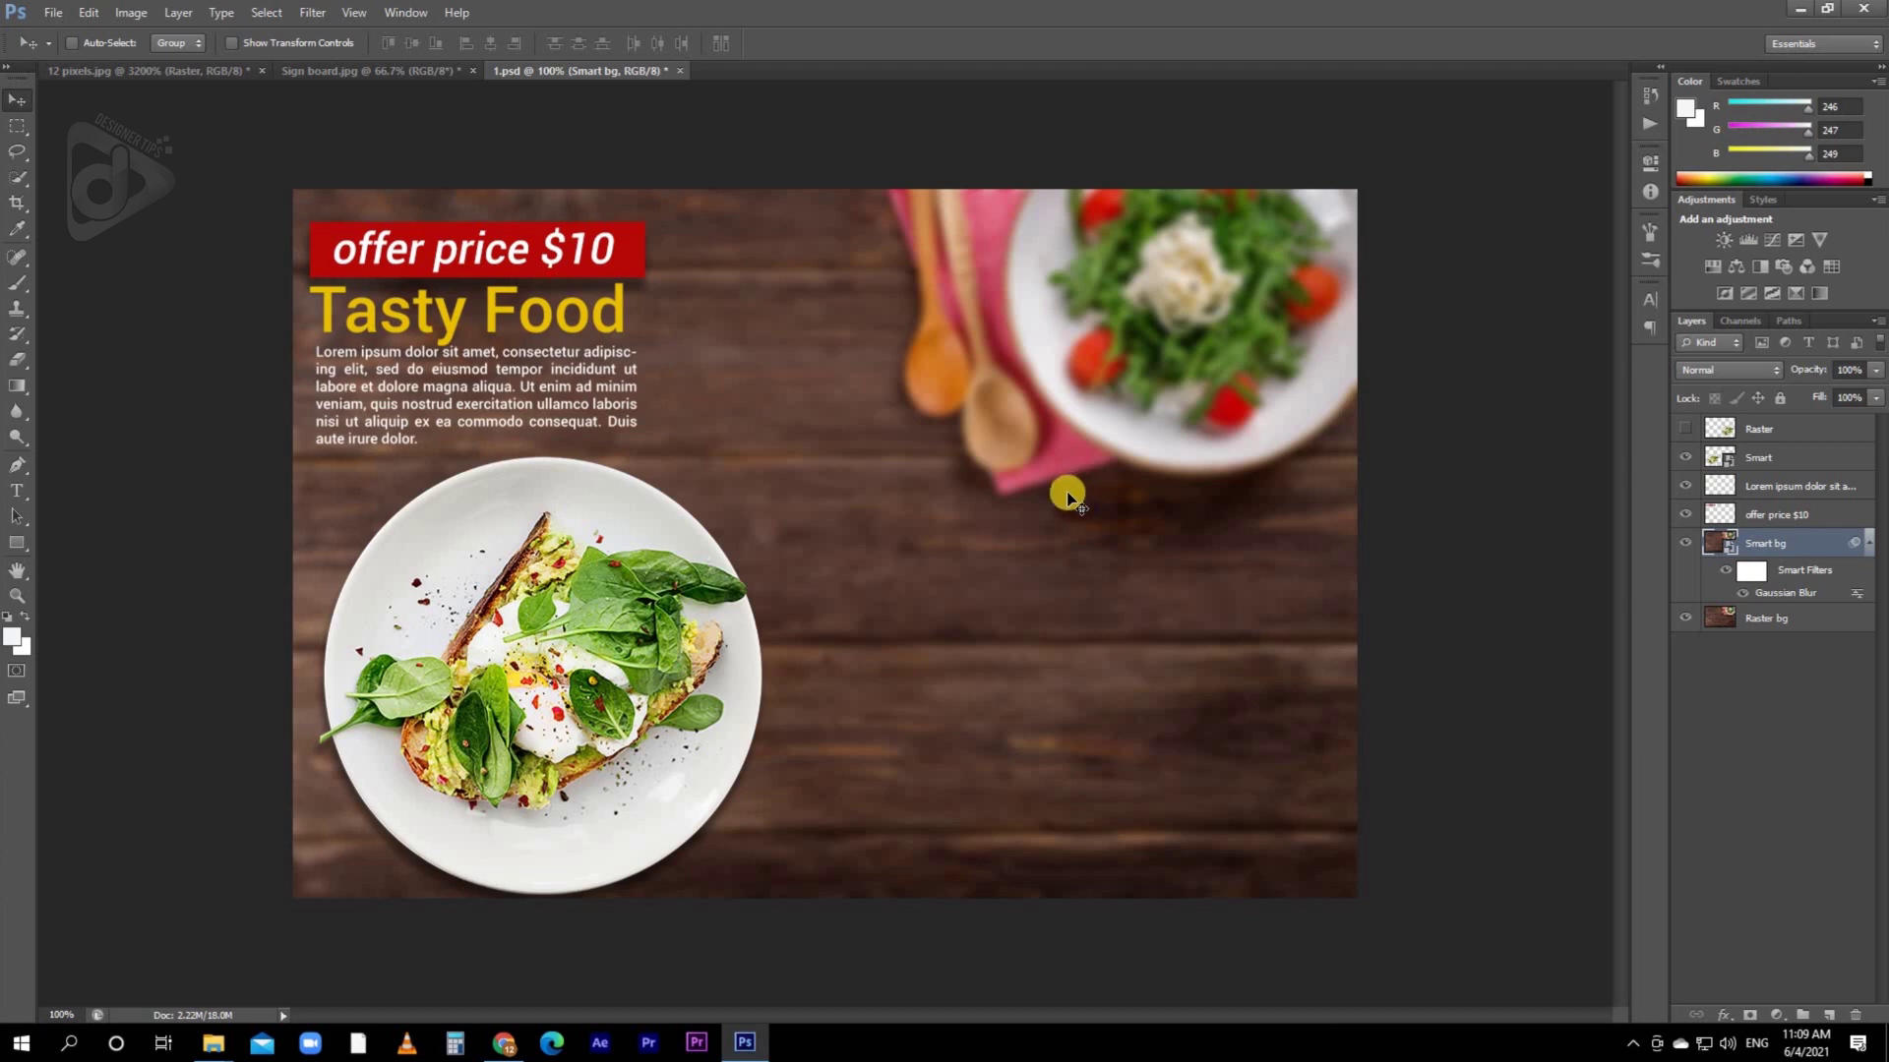
key(ctrl+alt+z)
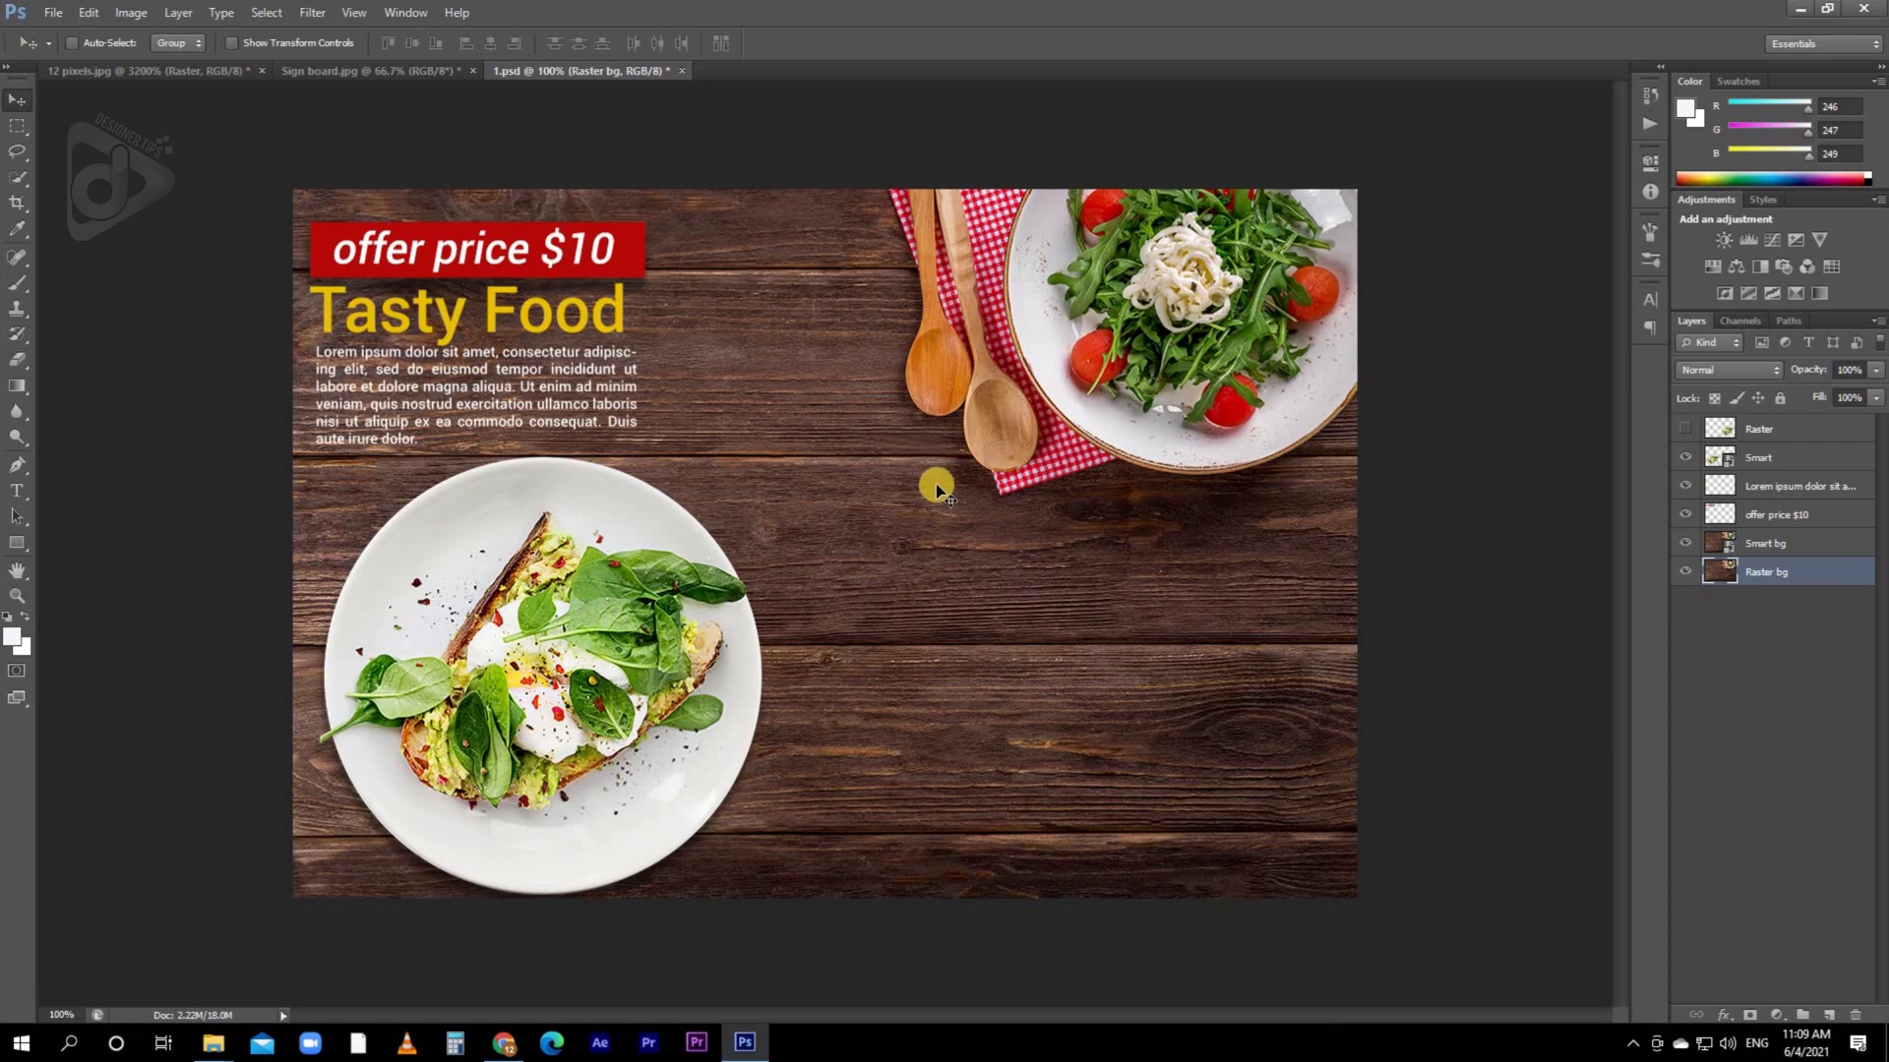
- Look at the blank billboard in Sign board.jpg and return to the 1.psd food banner
click(327, 72)
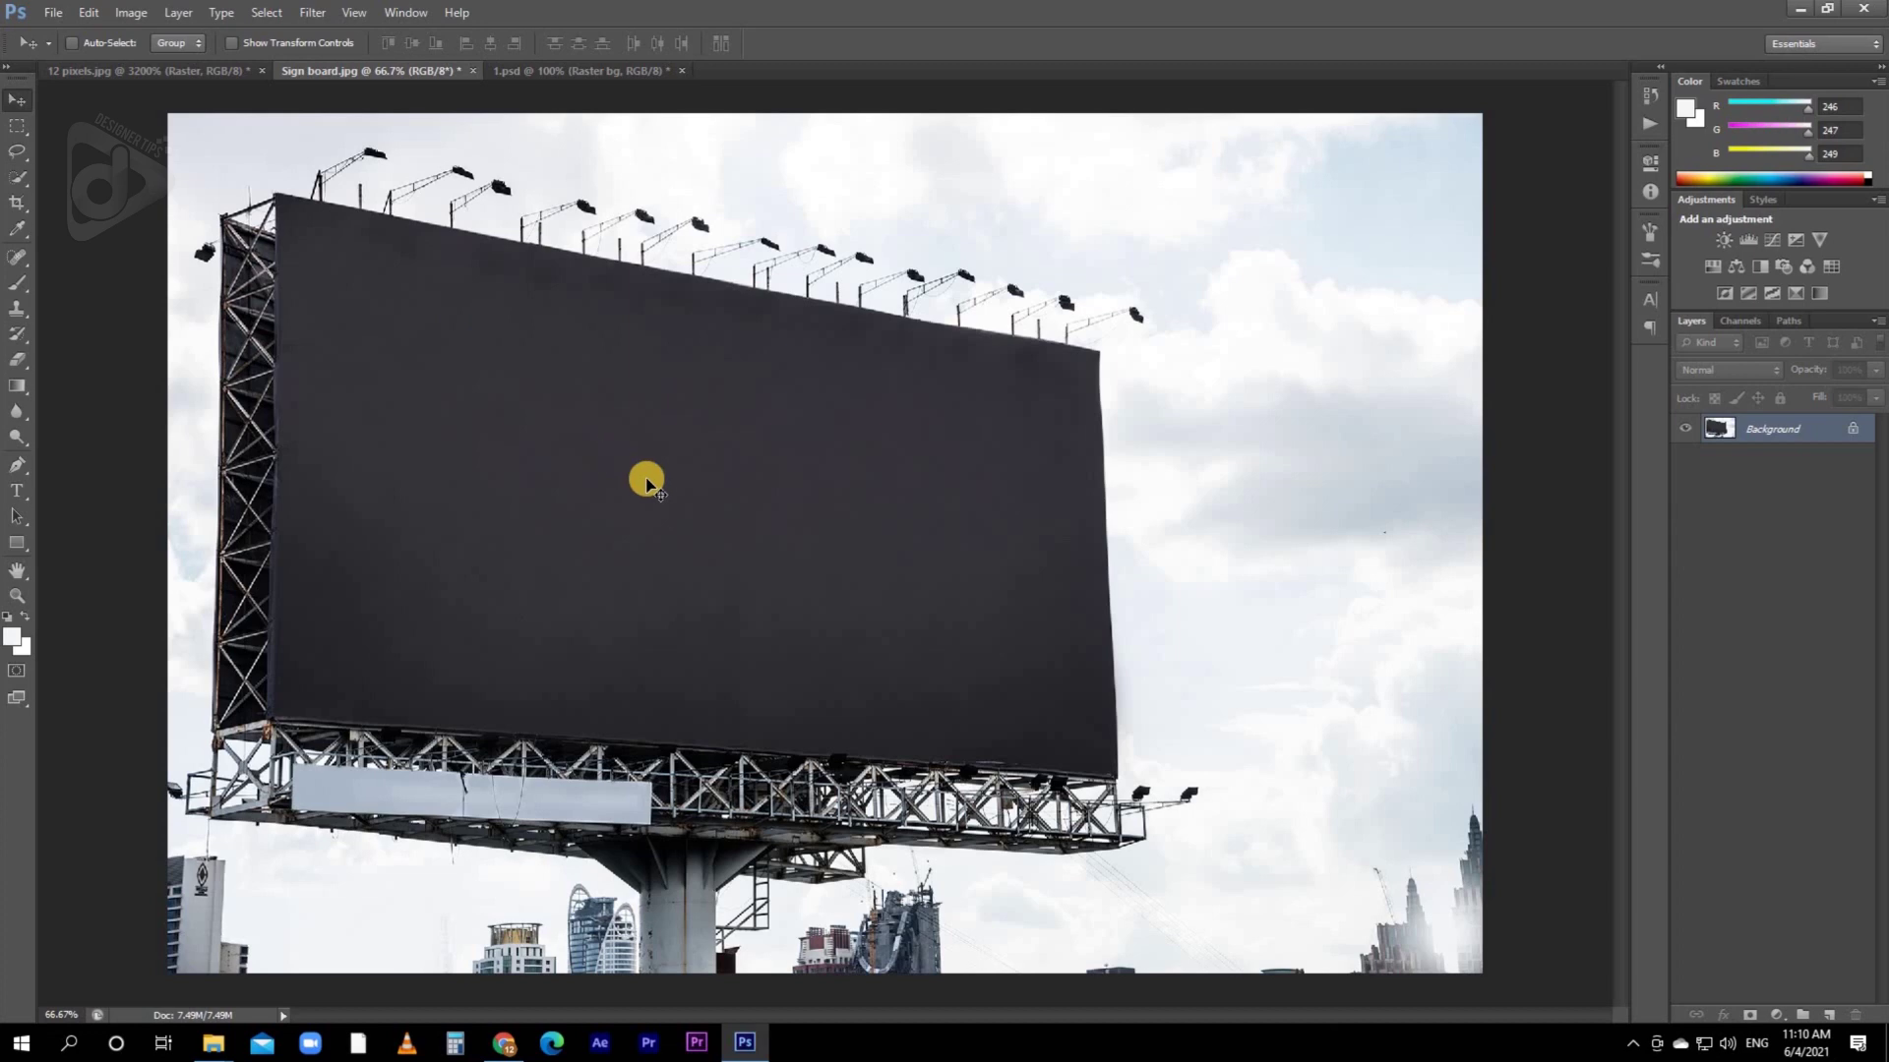
click(527, 69)
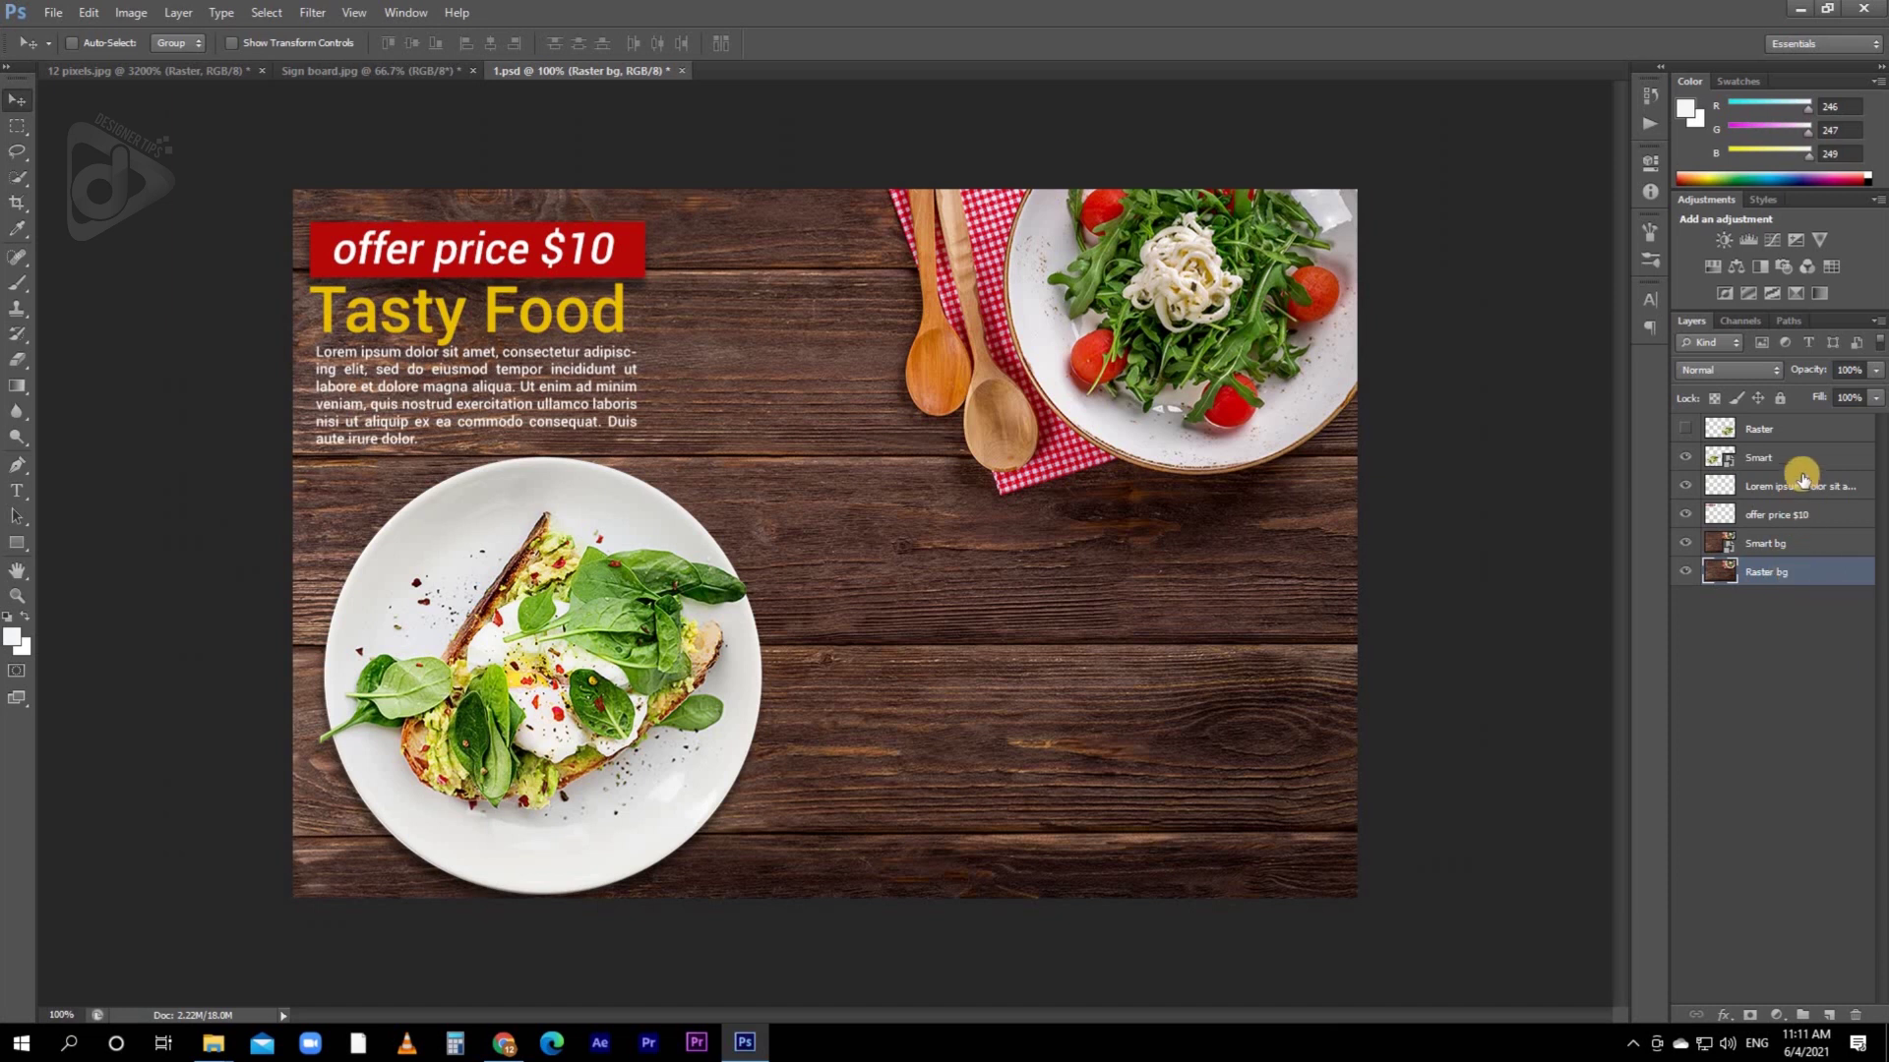
- Merge all layers of the food banner into one layer and bring it into Sign board.jpg over the blank billboard
shift+click(1779, 430)
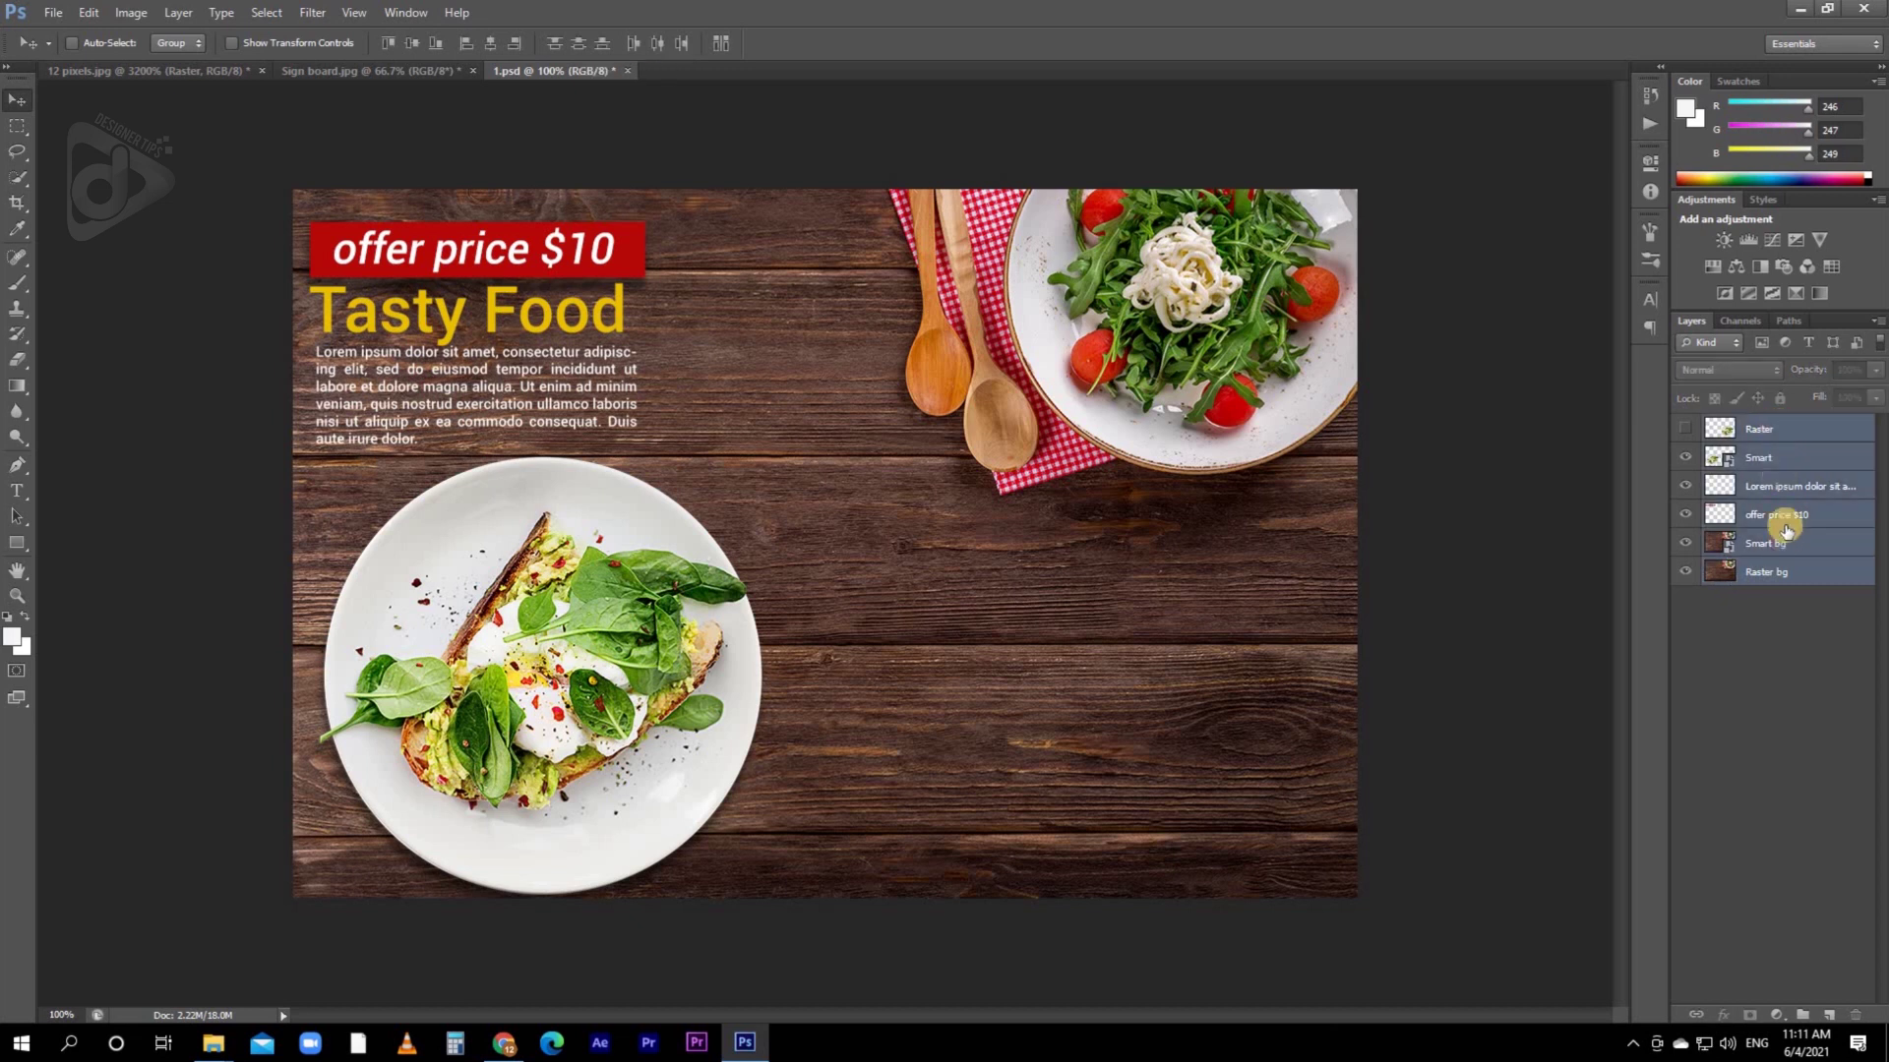
key(ctrl+e)
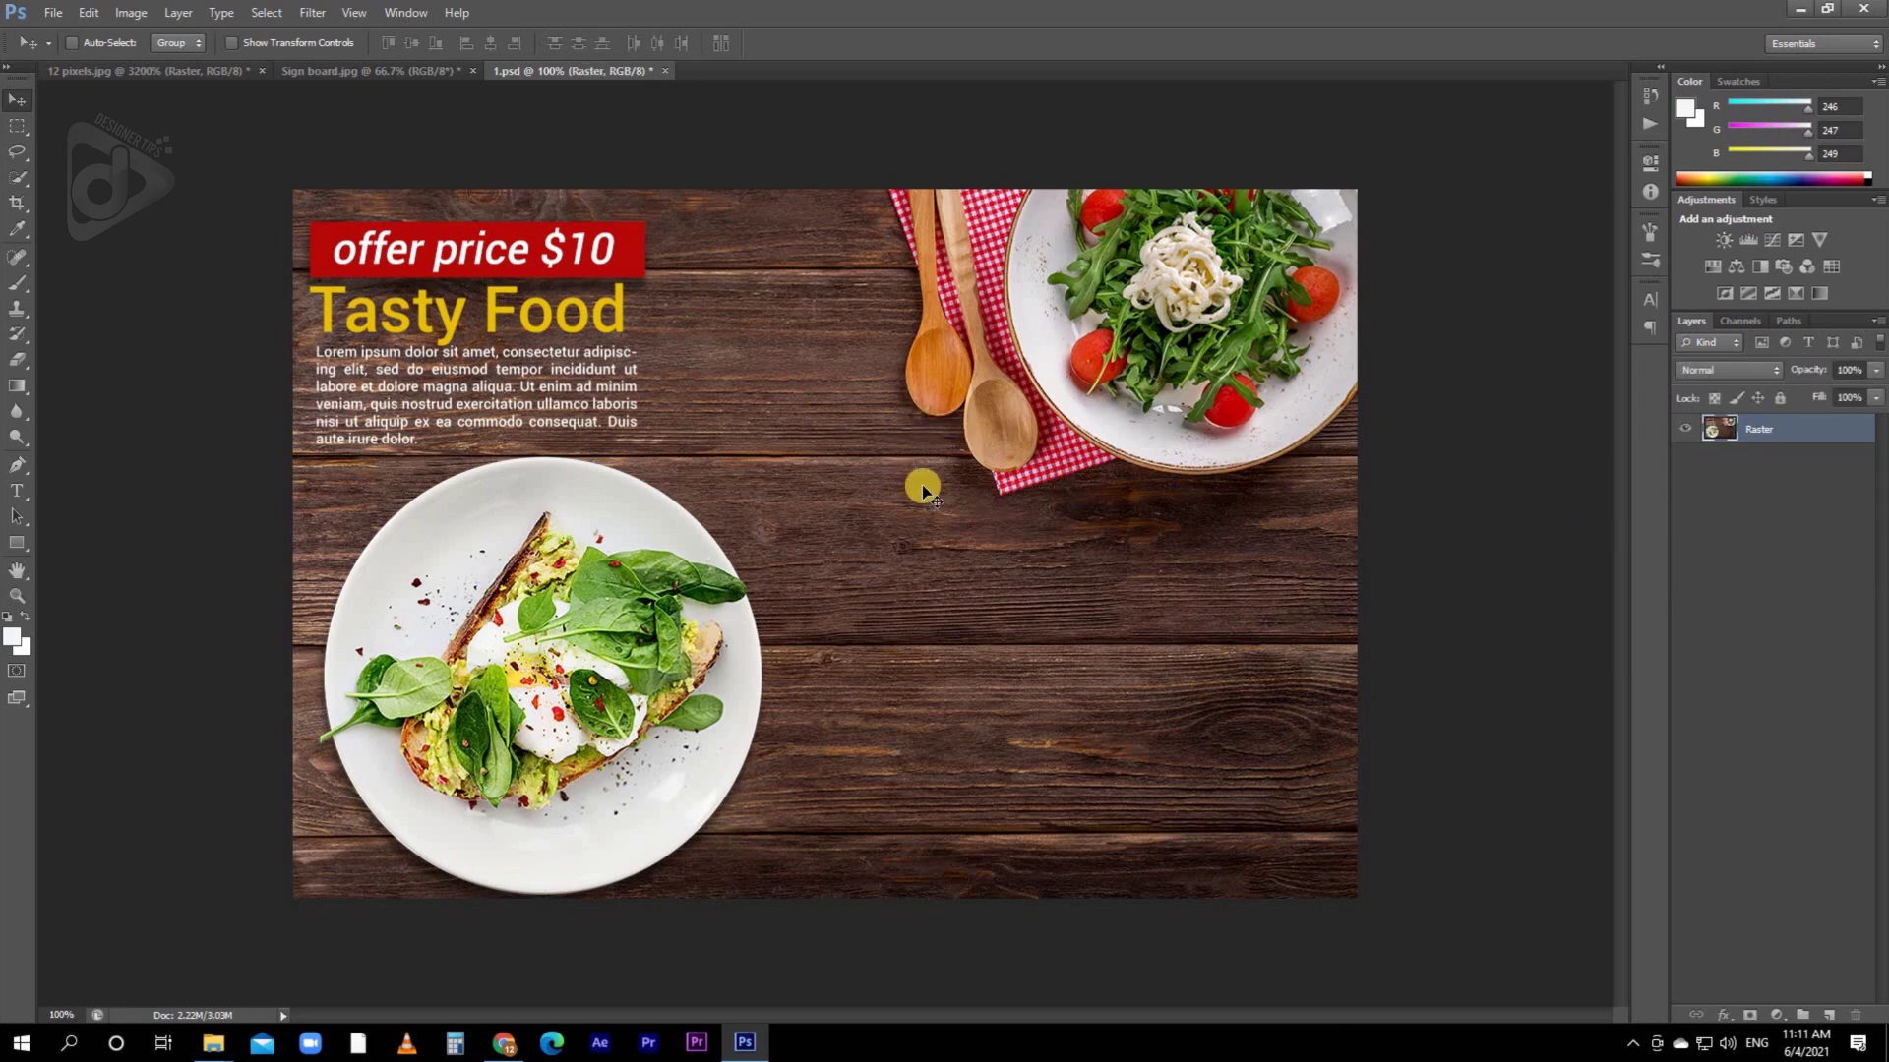
drag(899, 463, 694, 492)
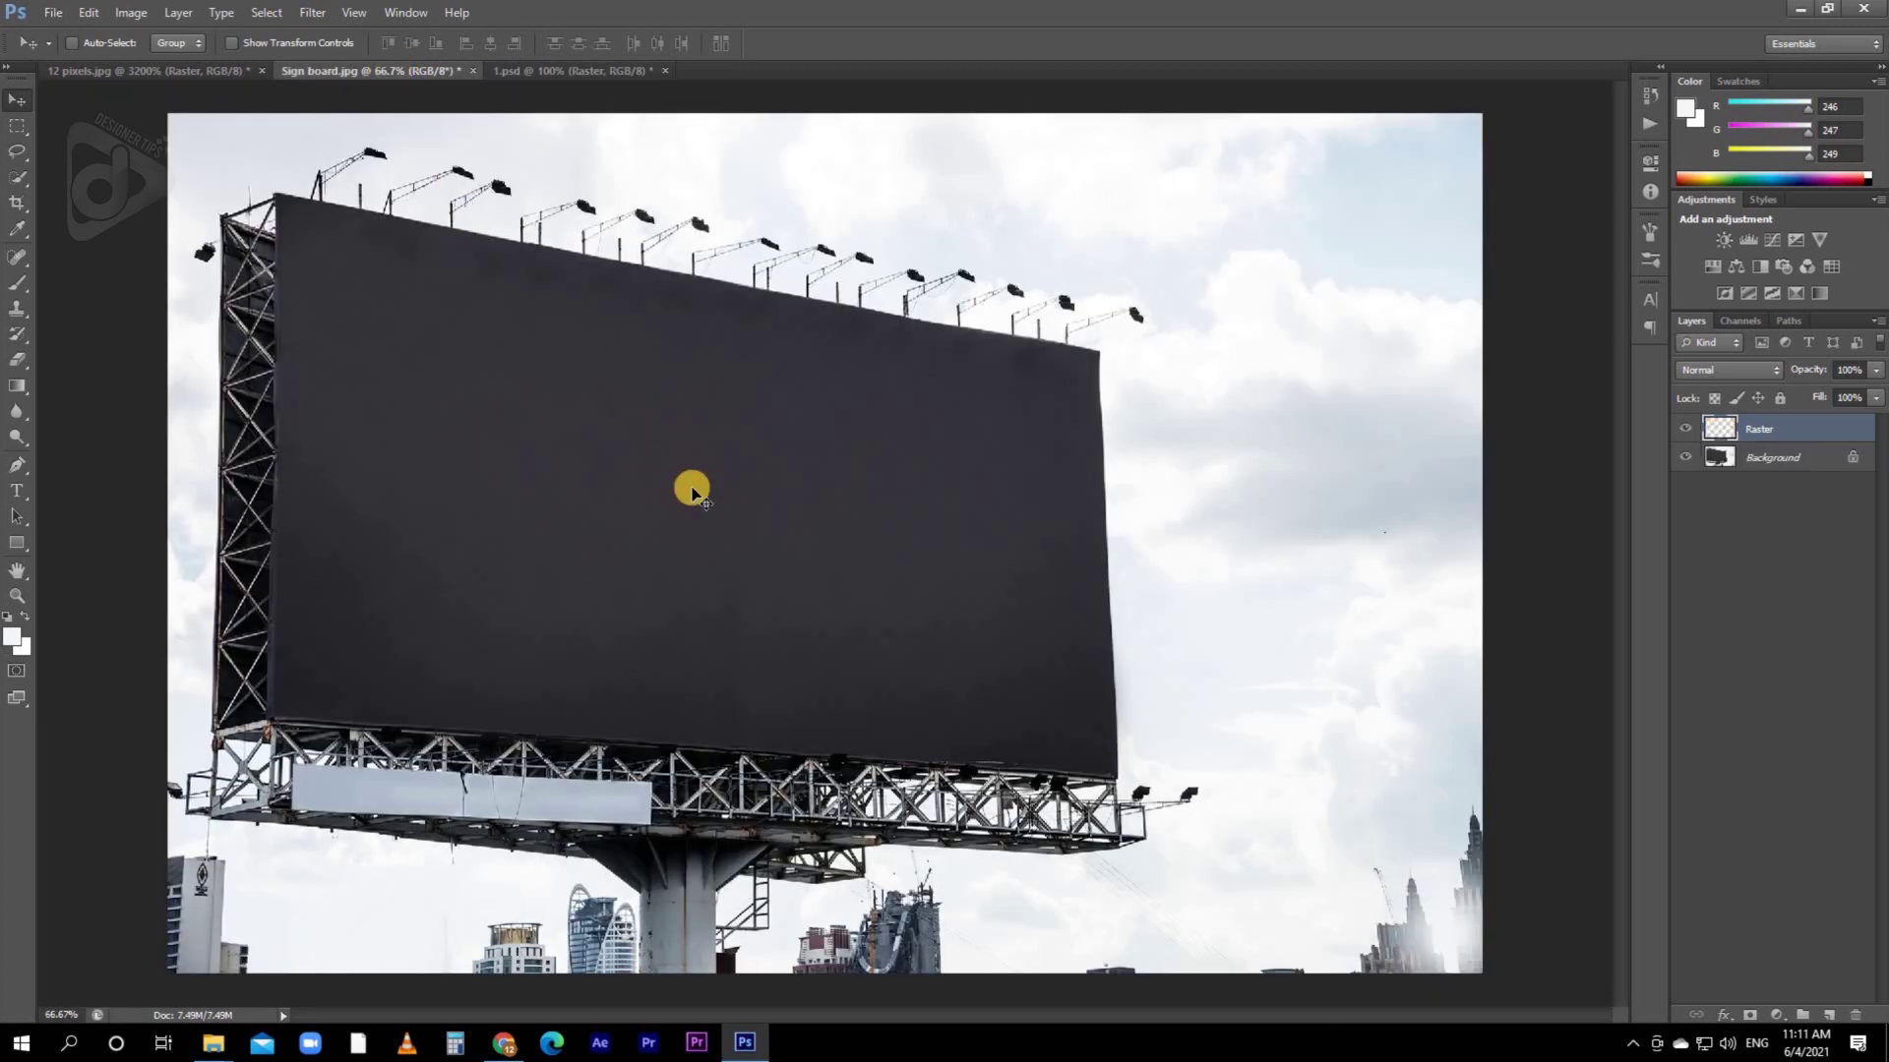
drag(756, 439, 829, 465)
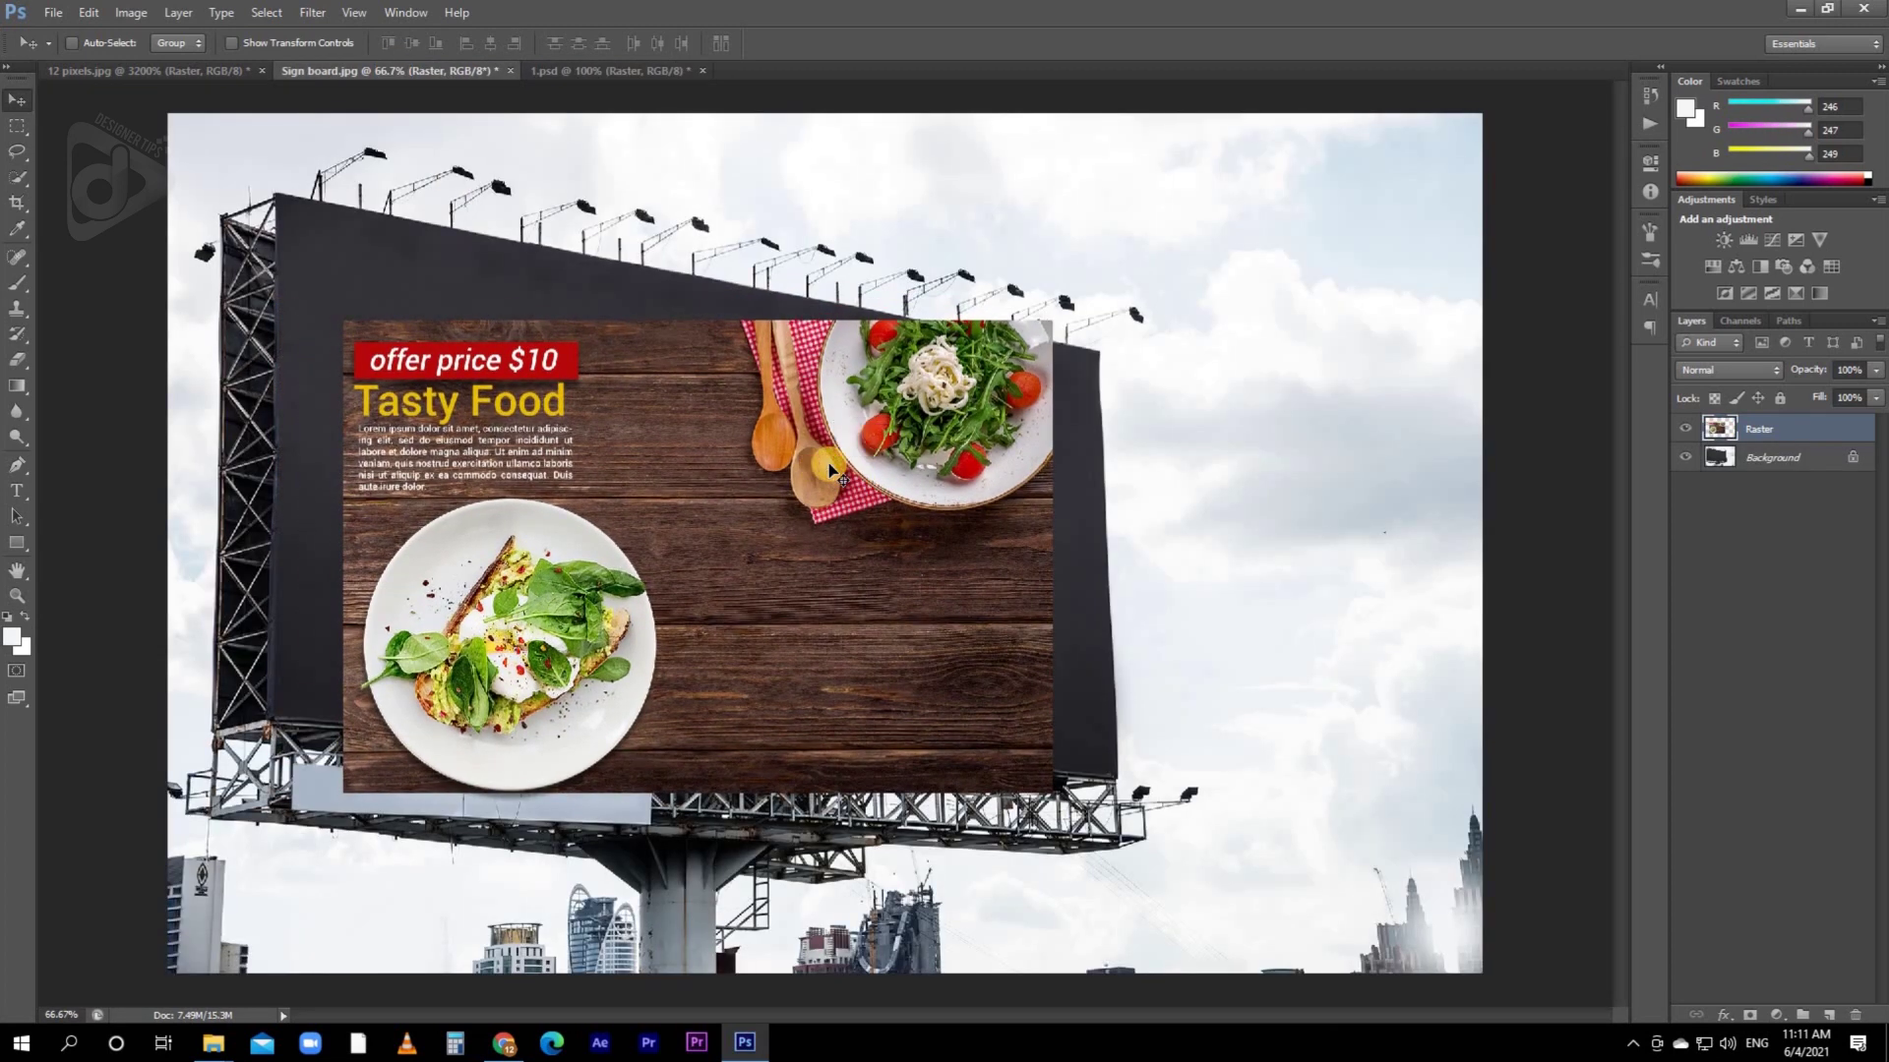
- Convert the banner layer to a smart object and align its upper-left corner with the billboard's
right_click(1793, 430)
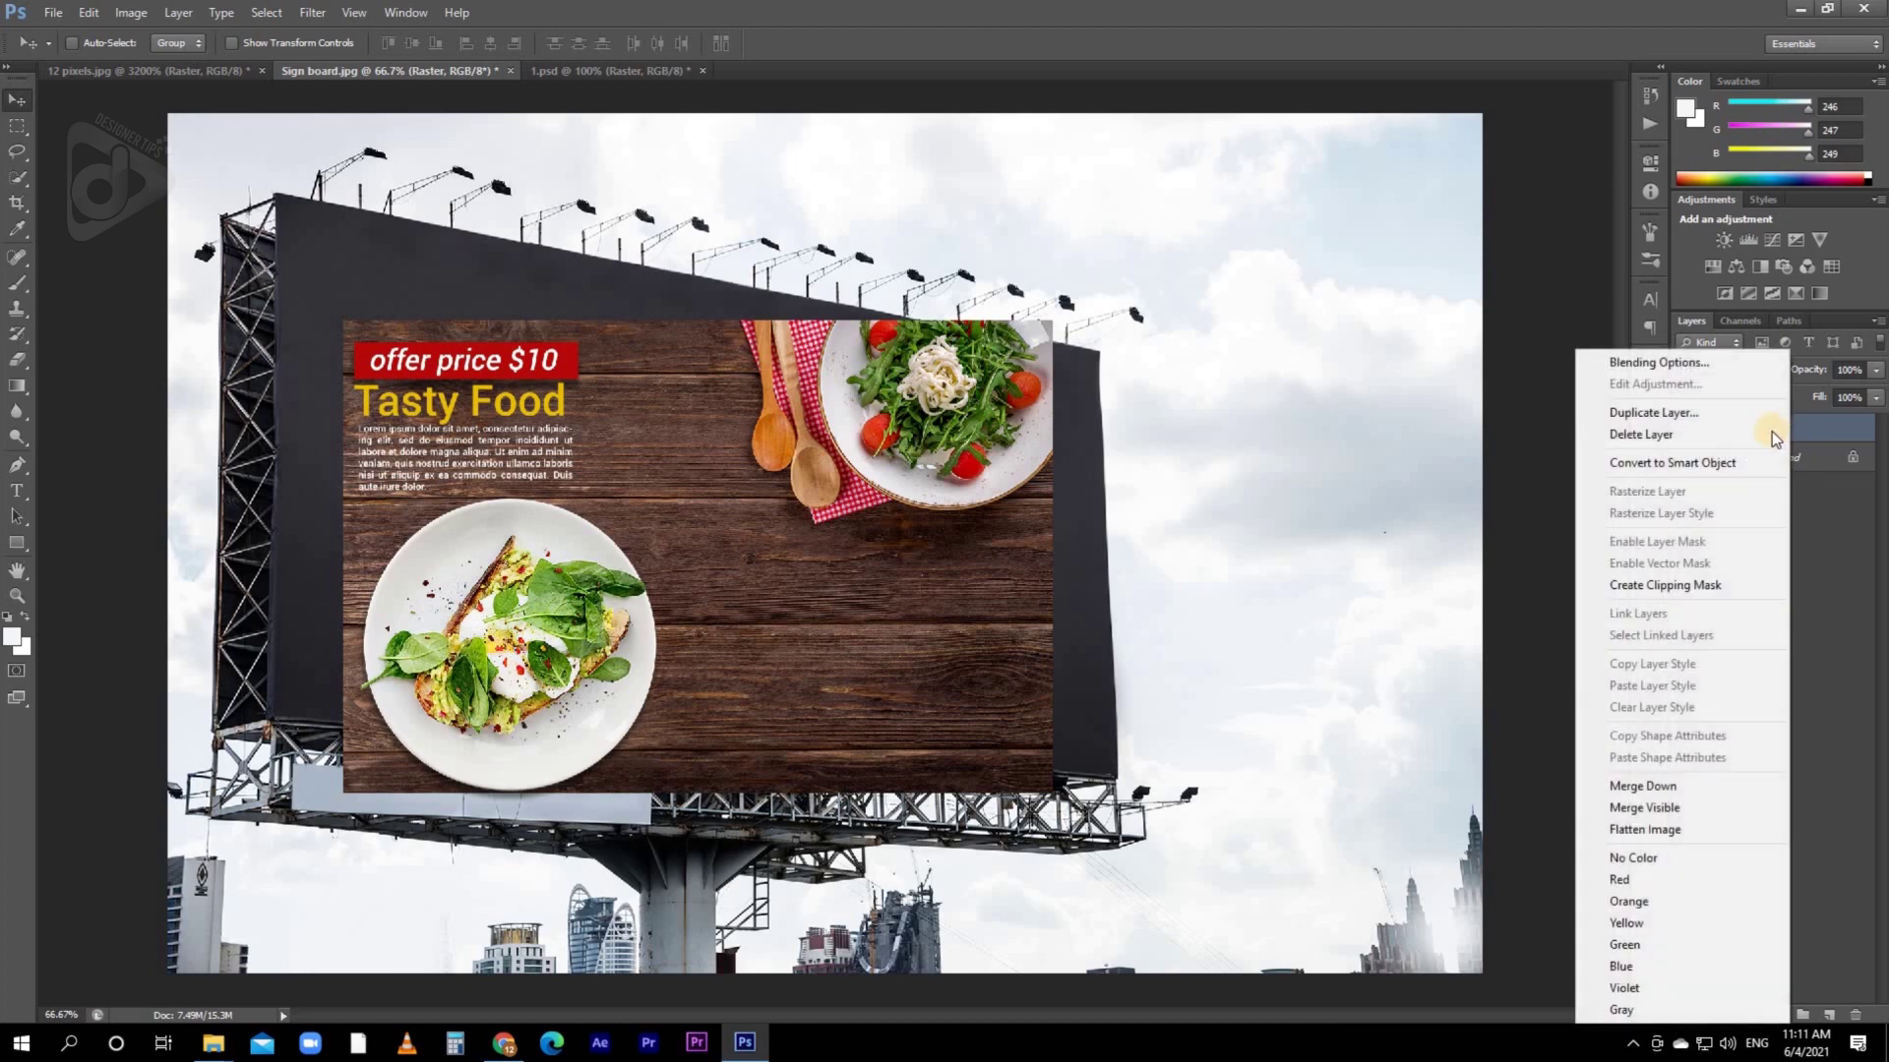
click(1723, 460)
drag(619, 514, 551, 386)
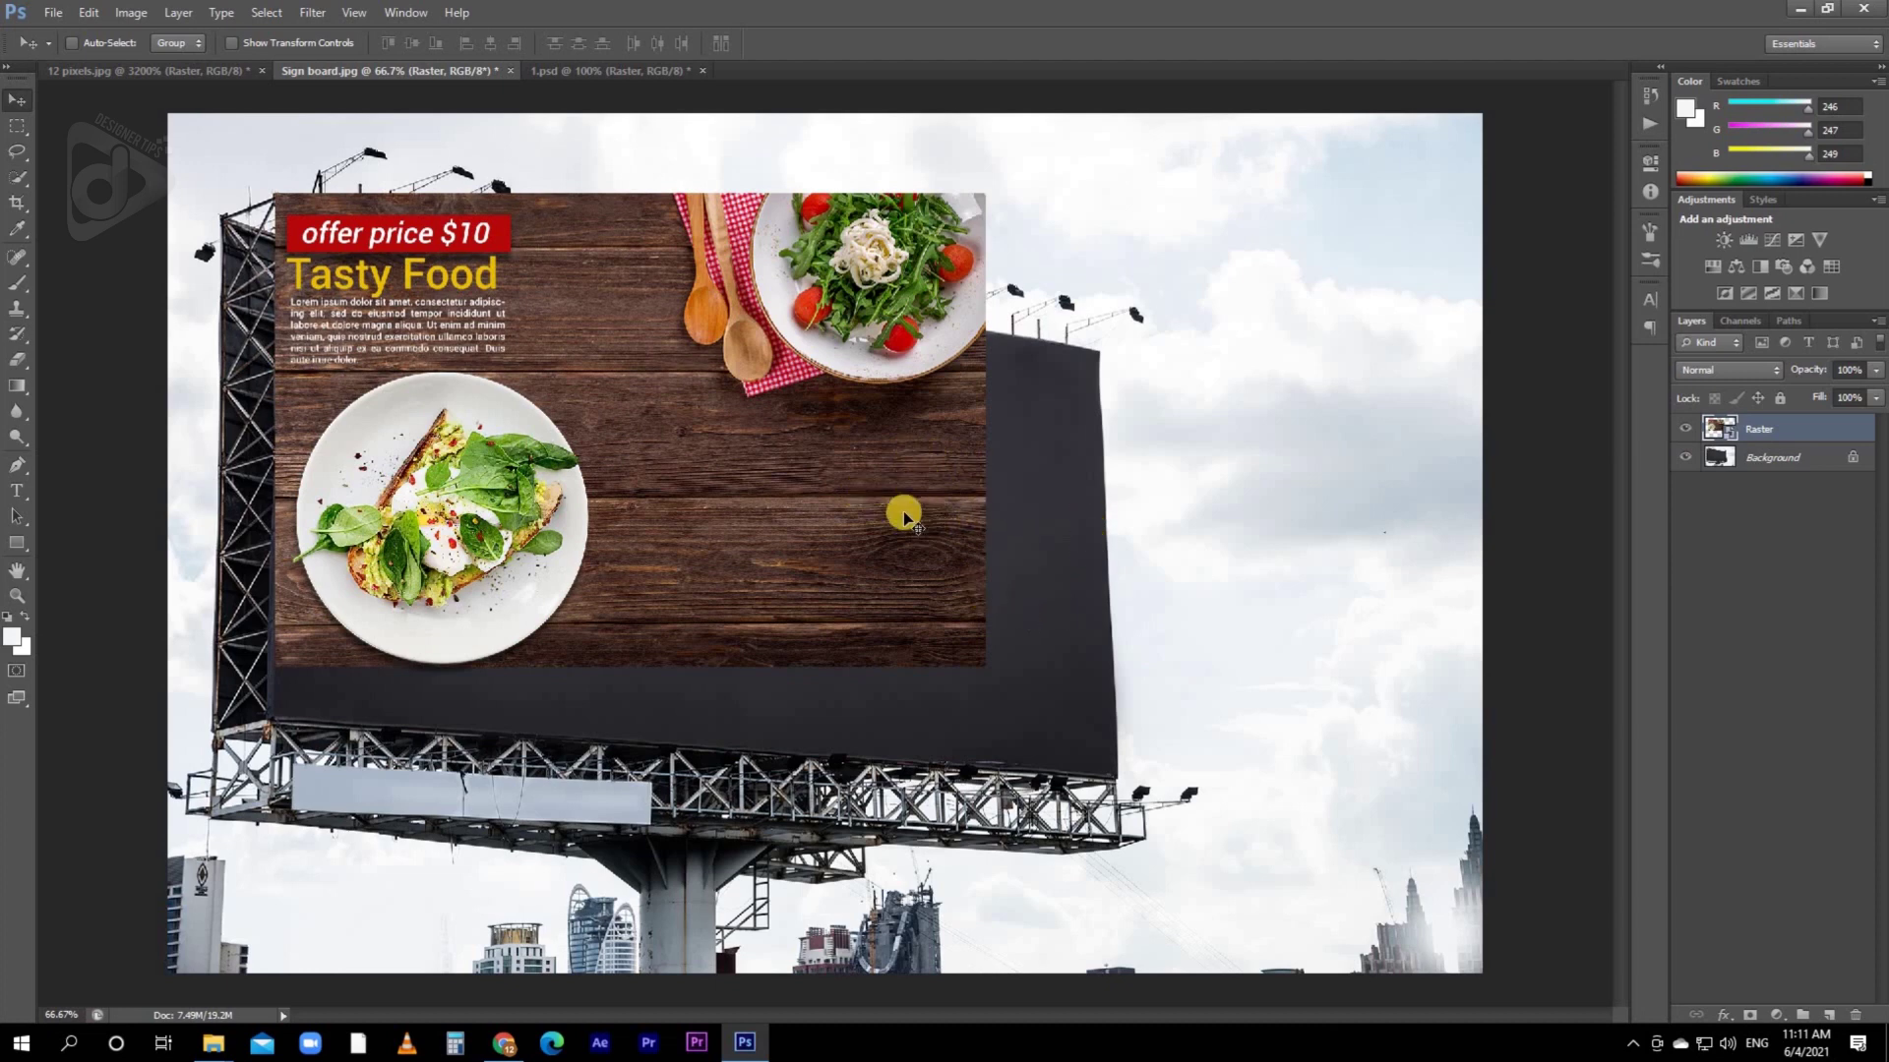
mouse_move(584, 369)
mouse_down()
mouse_move(603, 408)
mouse_move(568, 374)
mouse_up()
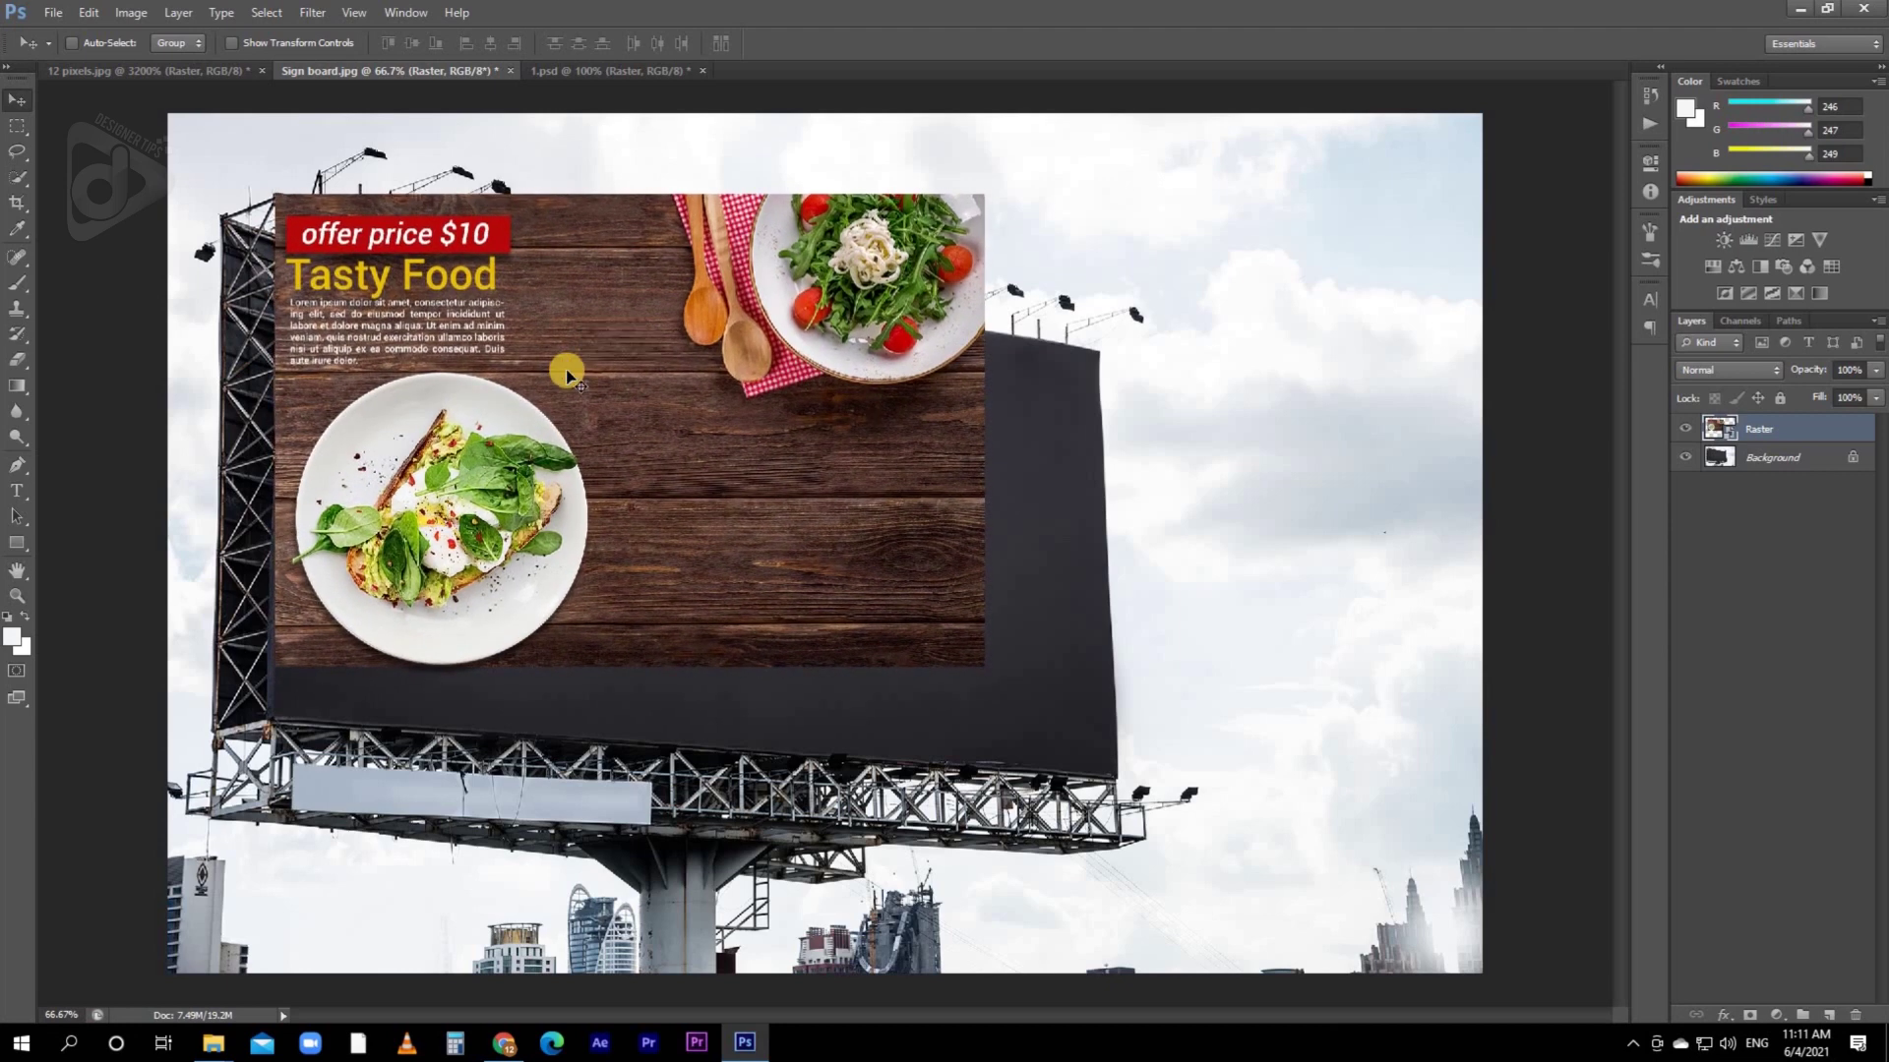
- Transform the banner by its individual corners to fit the four corners of the billboard in perspective
key(ctrl+t)
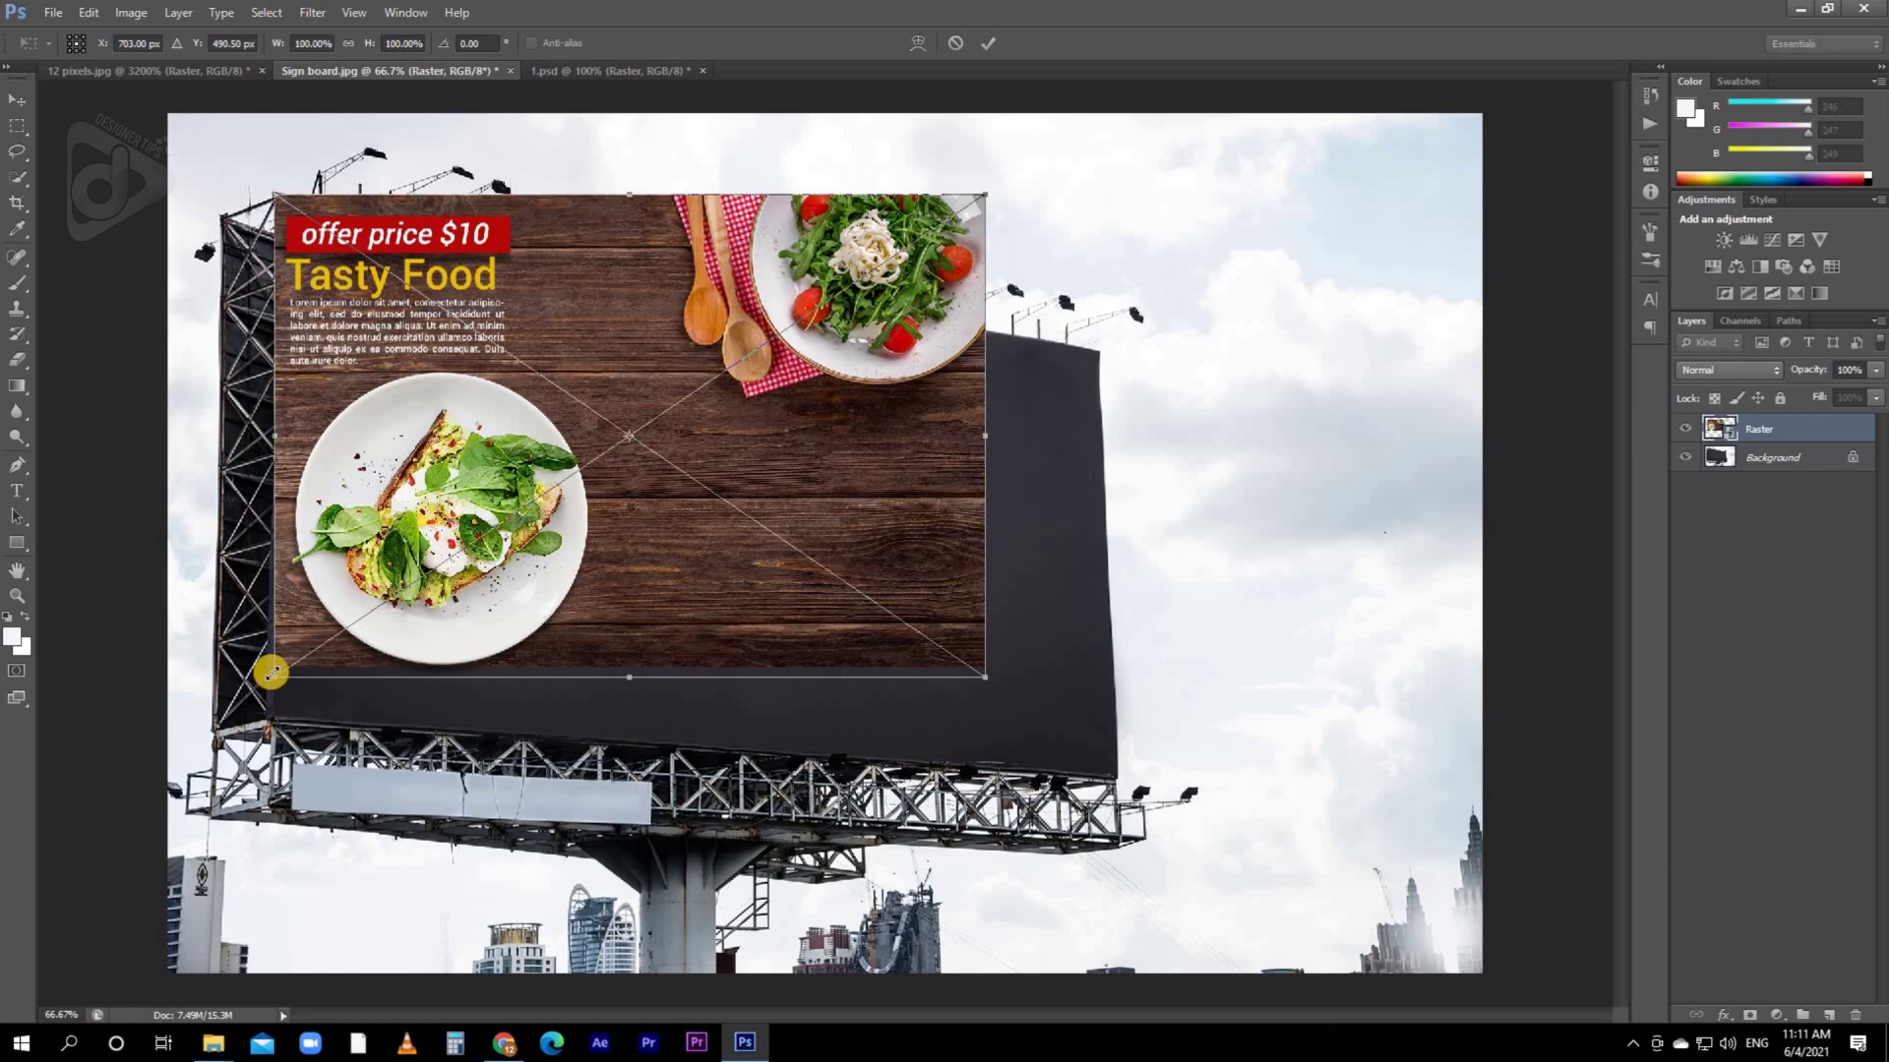
right_click(503, 496)
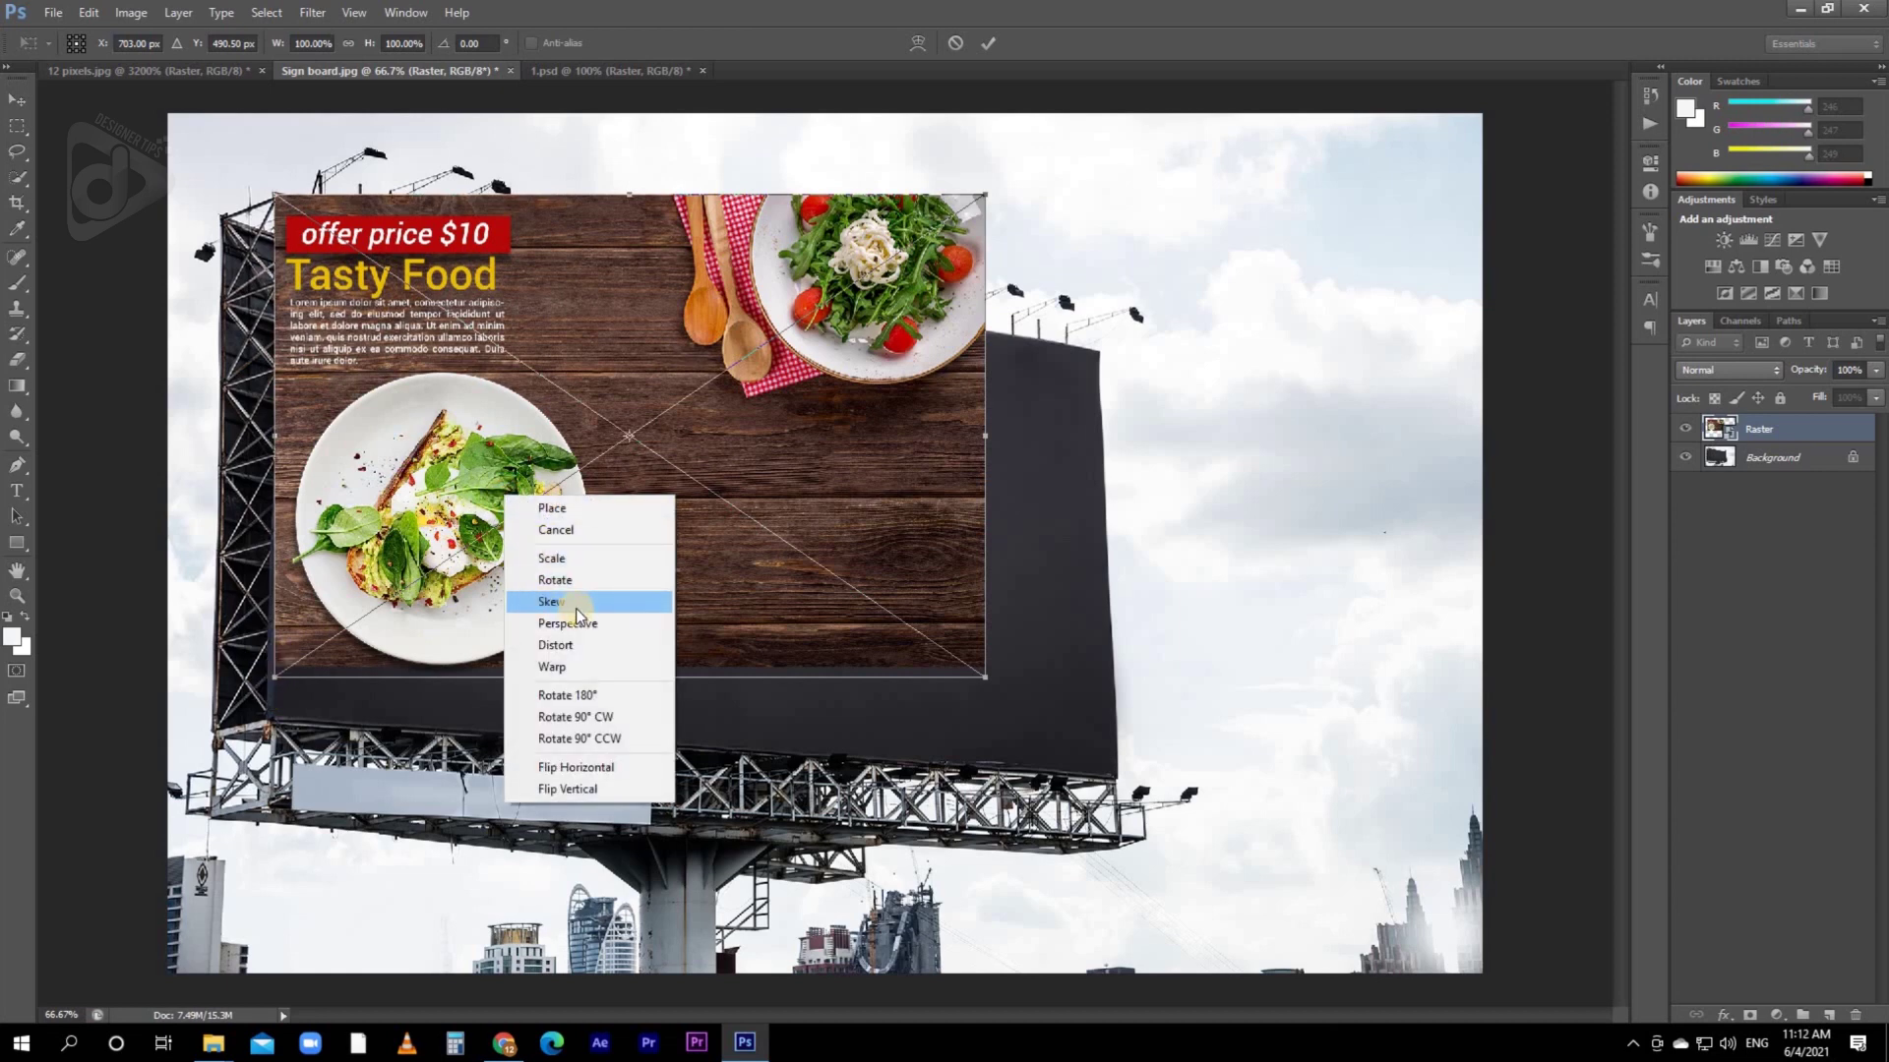
click(304, 666)
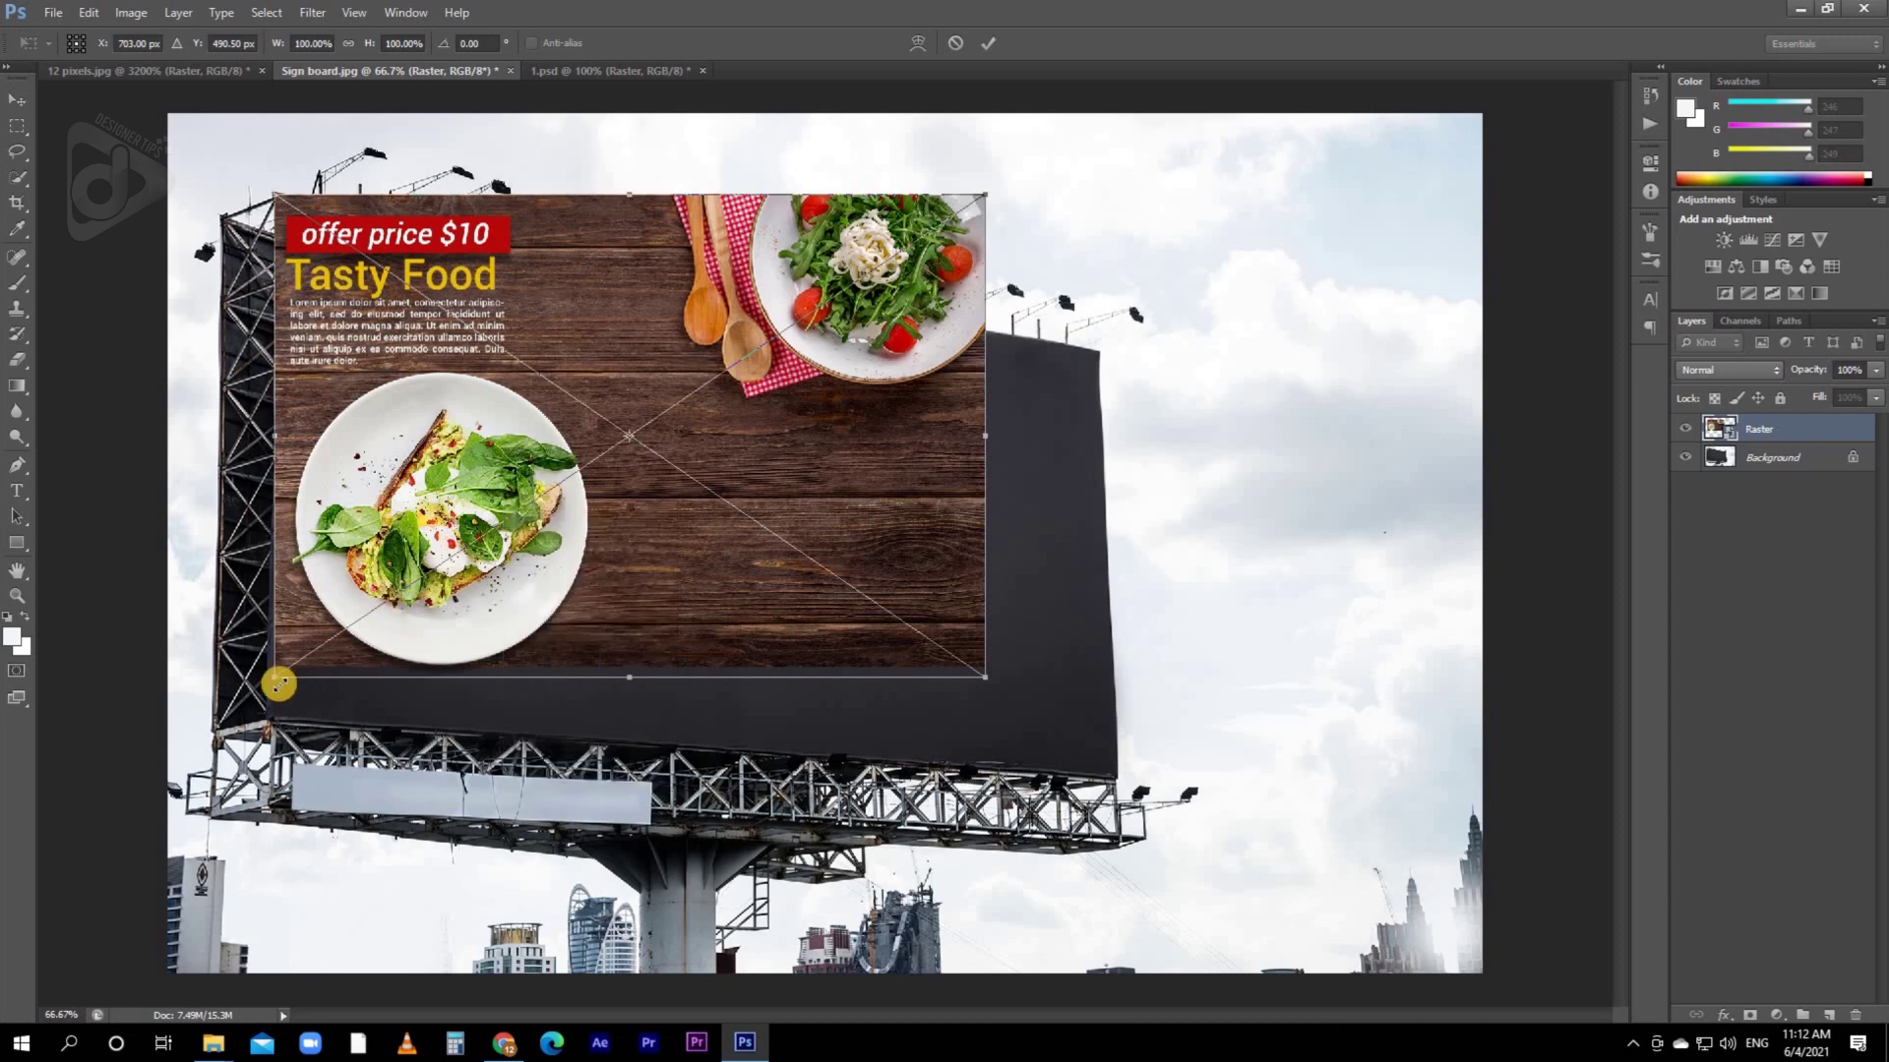
drag(273, 676, 271, 718)
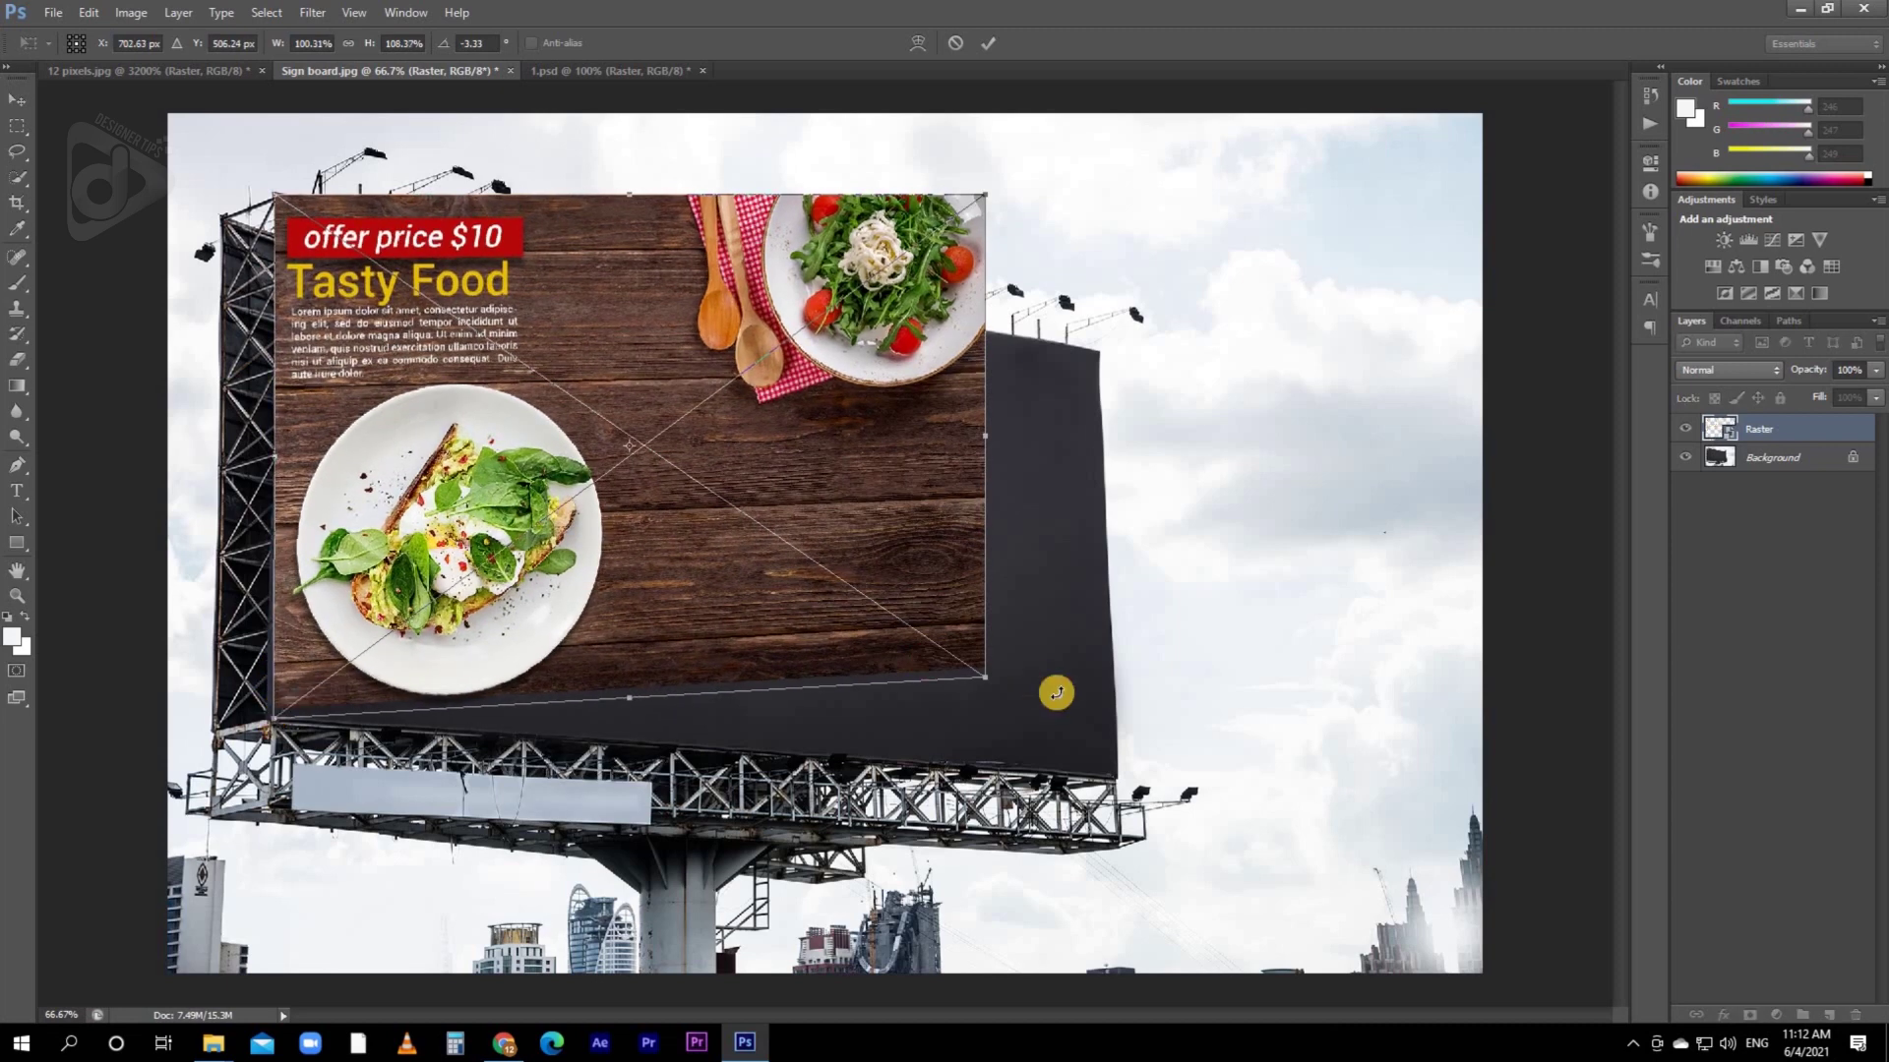
drag(984, 679, 1109, 776)
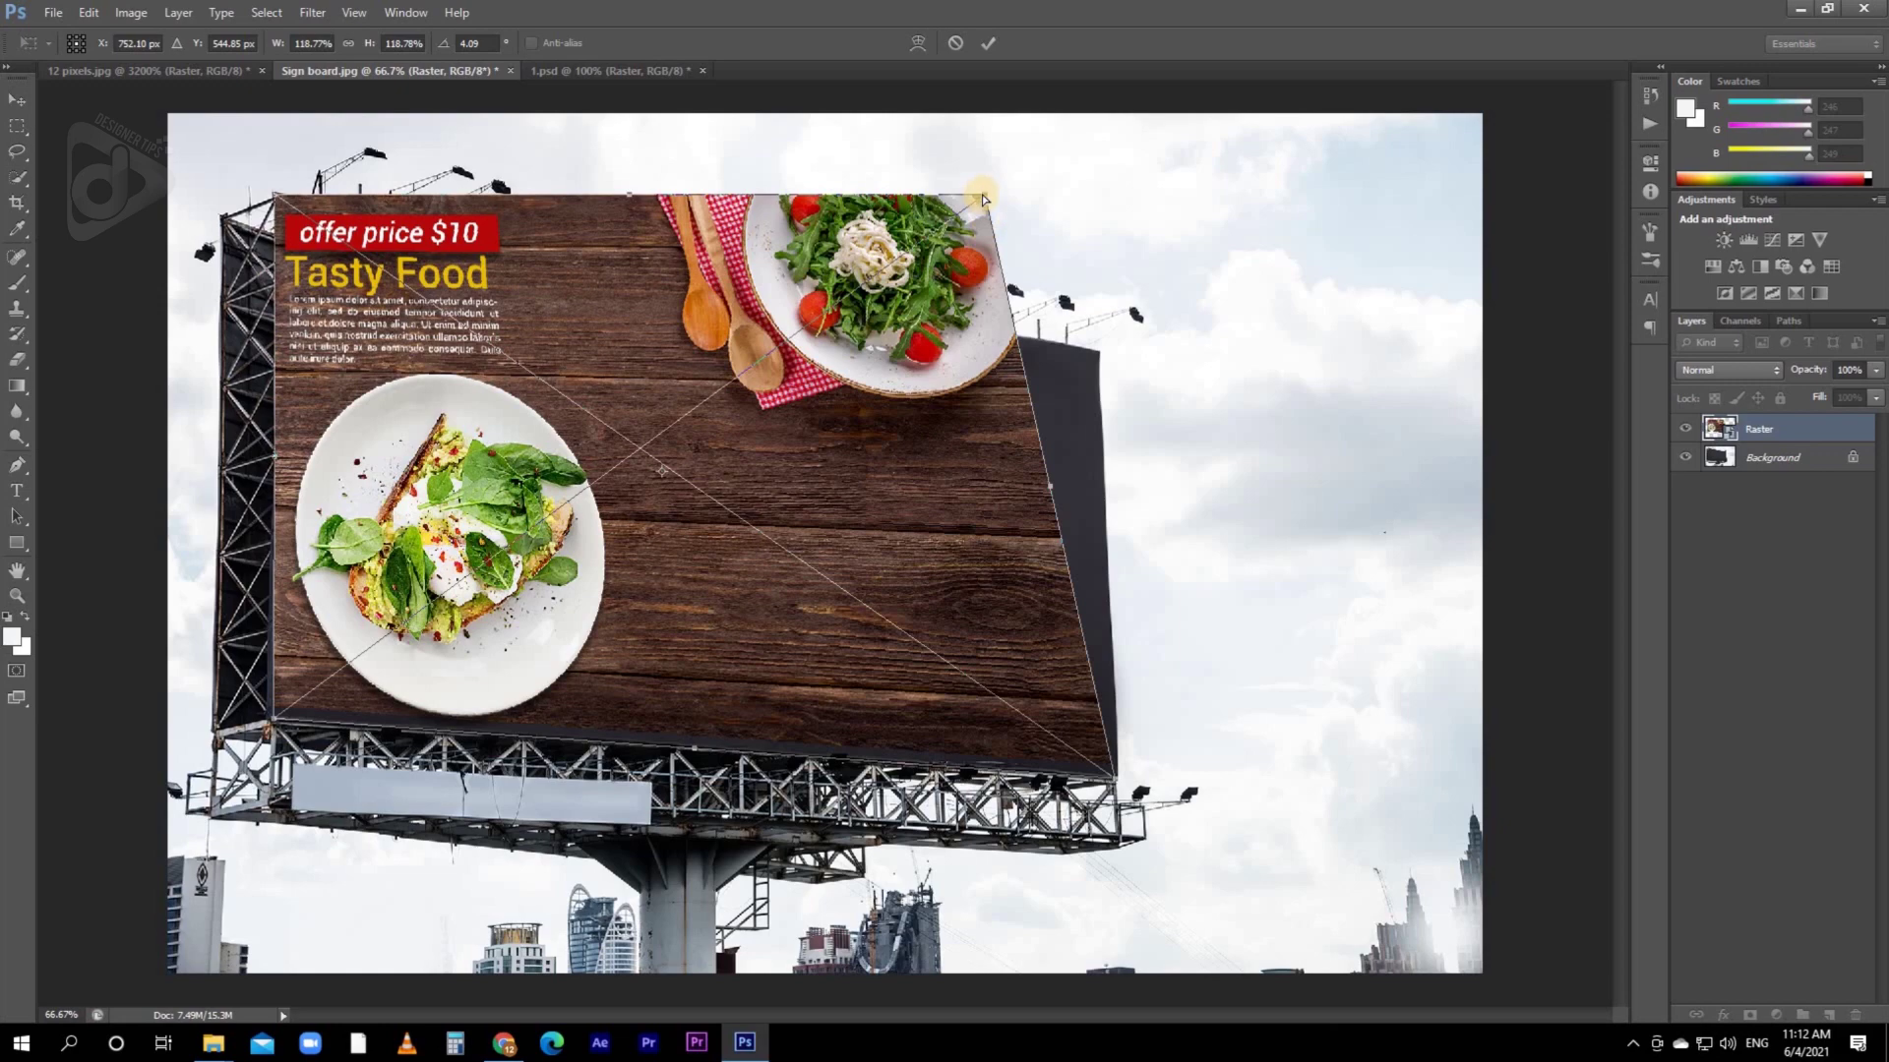
drag(986, 197, 1102, 351)
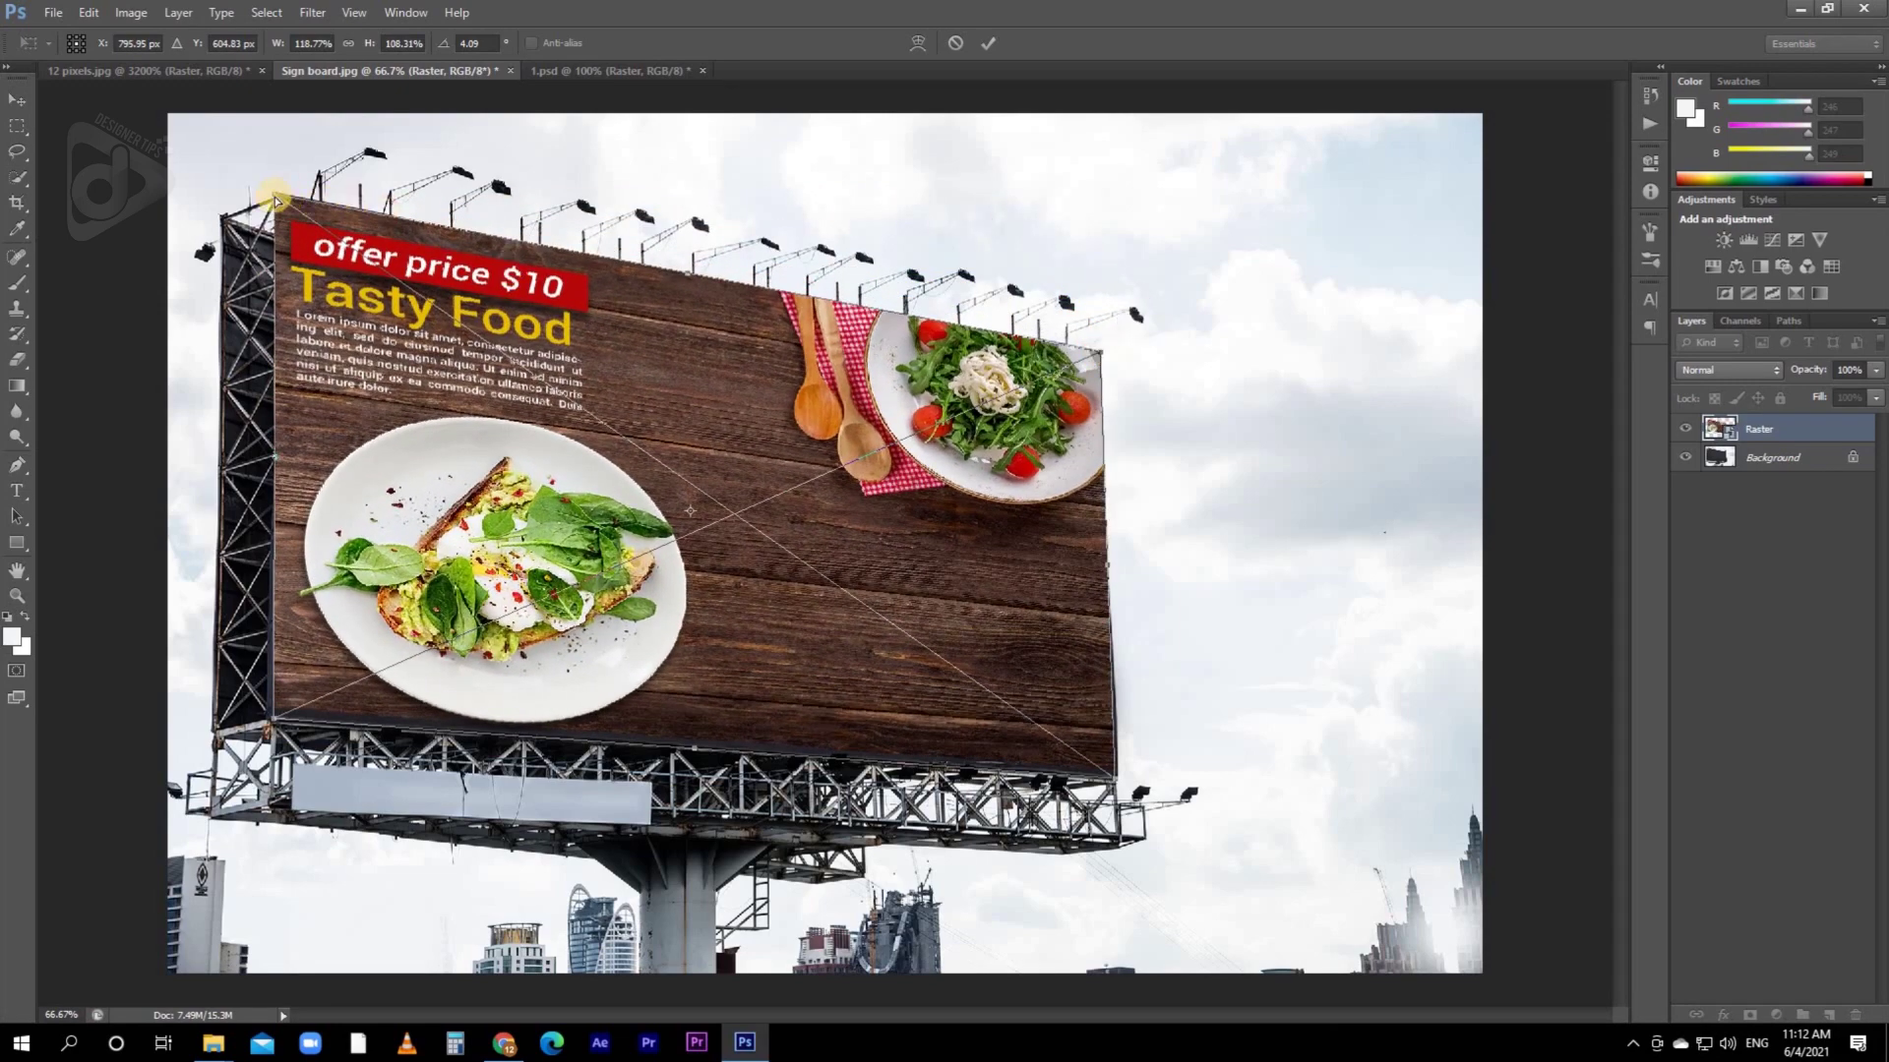
drag(275, 201, 279, 203)
double_click(765, 463)
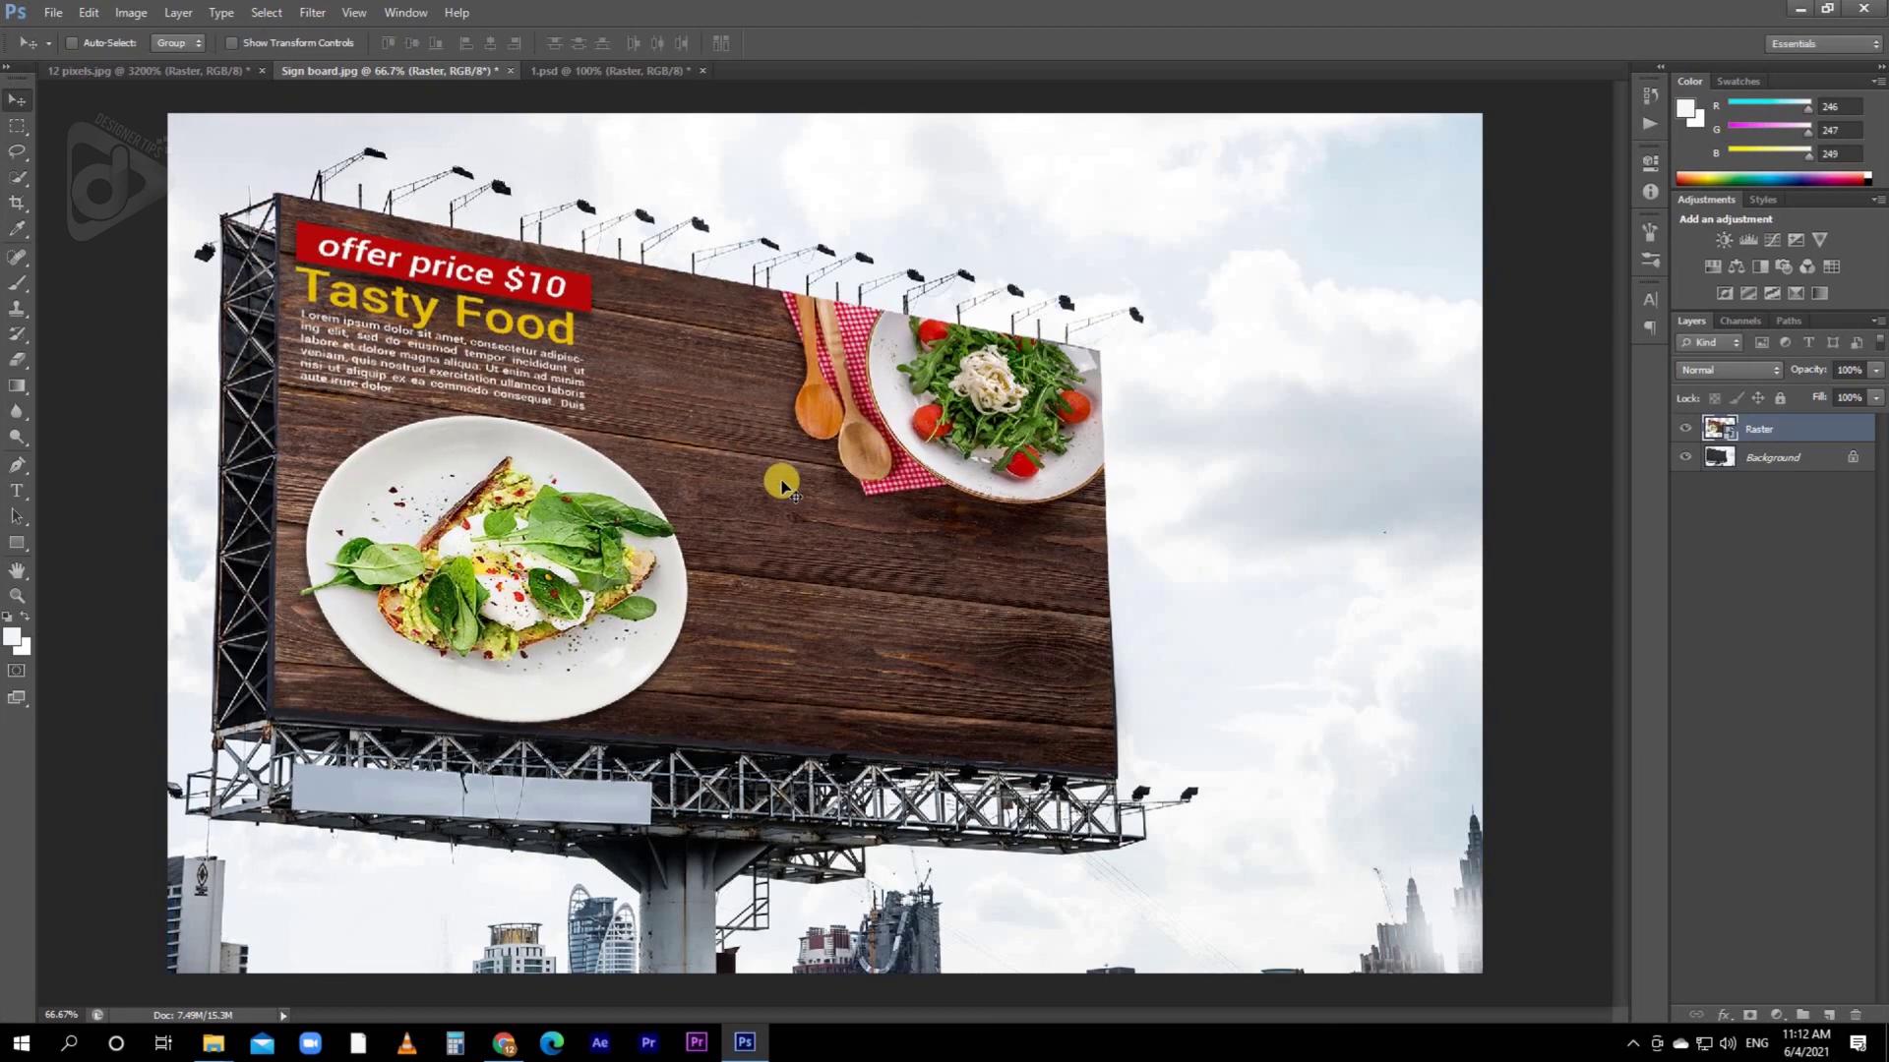
- Open the contents of the billboard's smart object and add the text "SAMART OBJECT" on the wooden background
key(ctrl+minus)
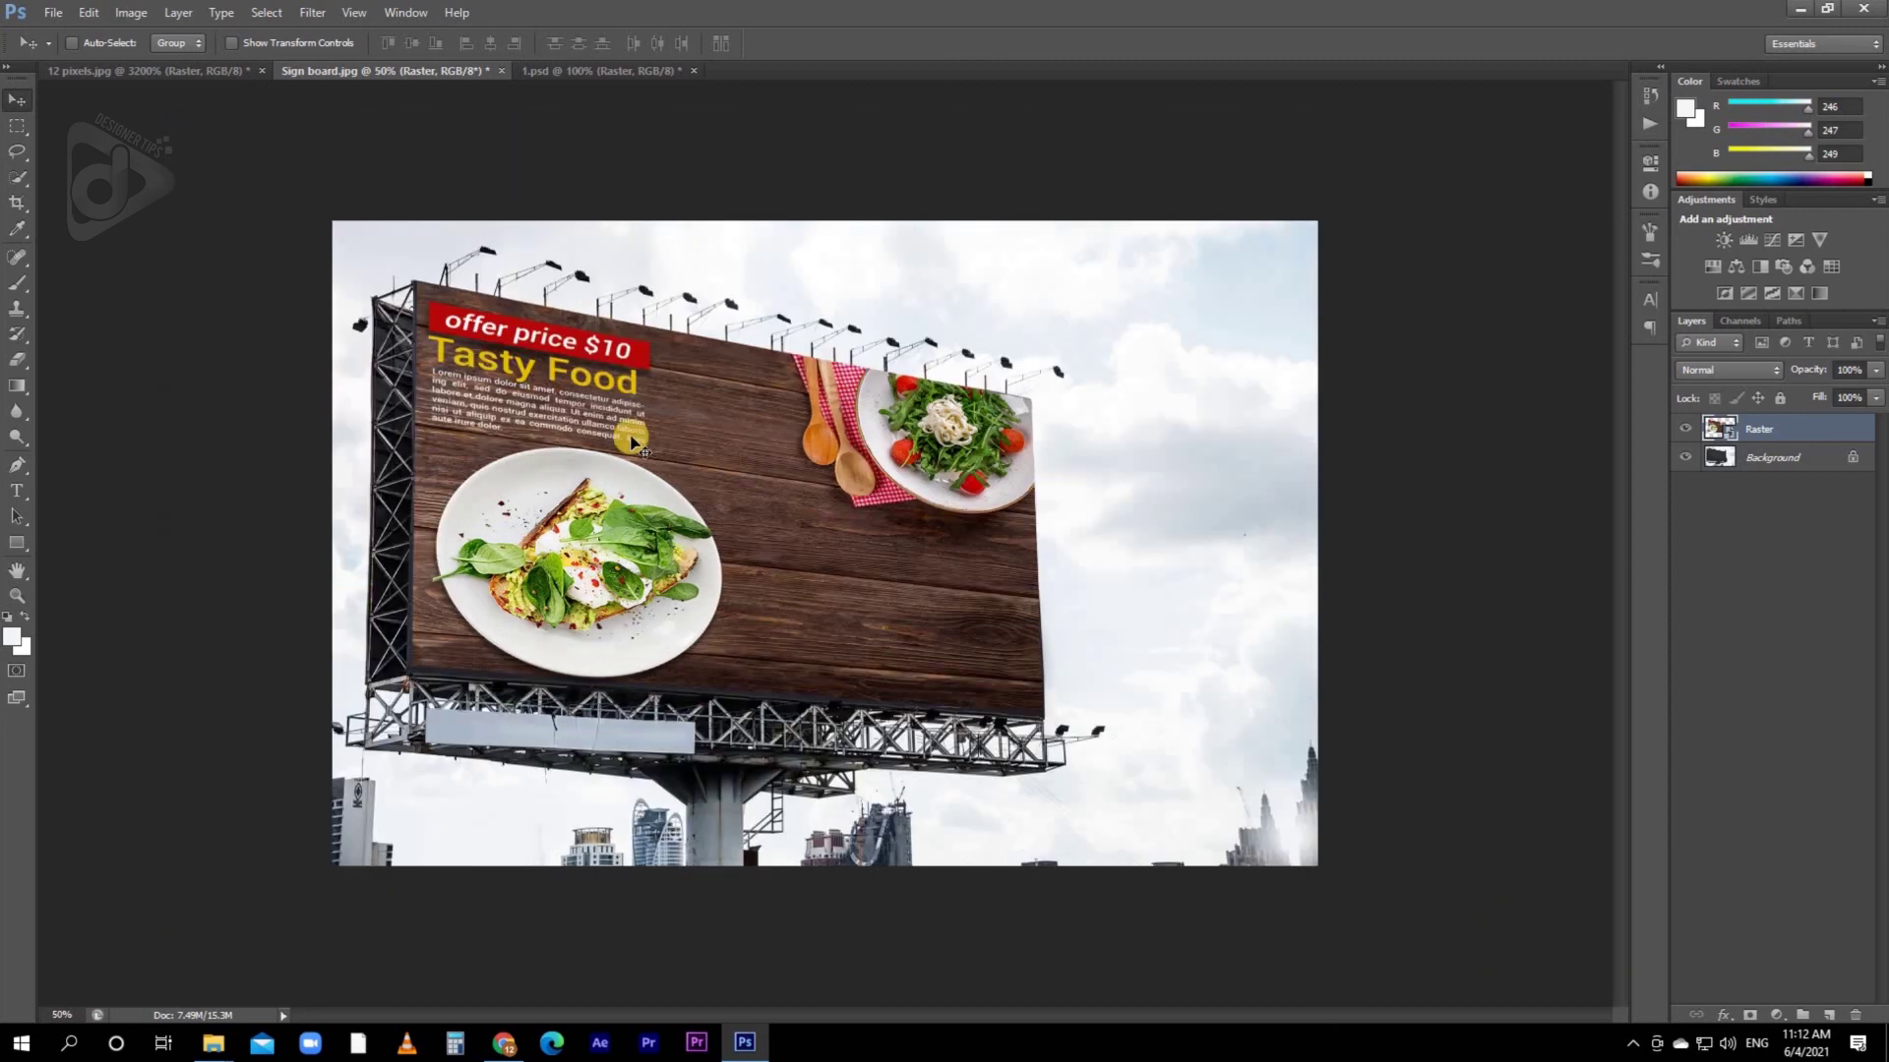
key(ctrl+plus)
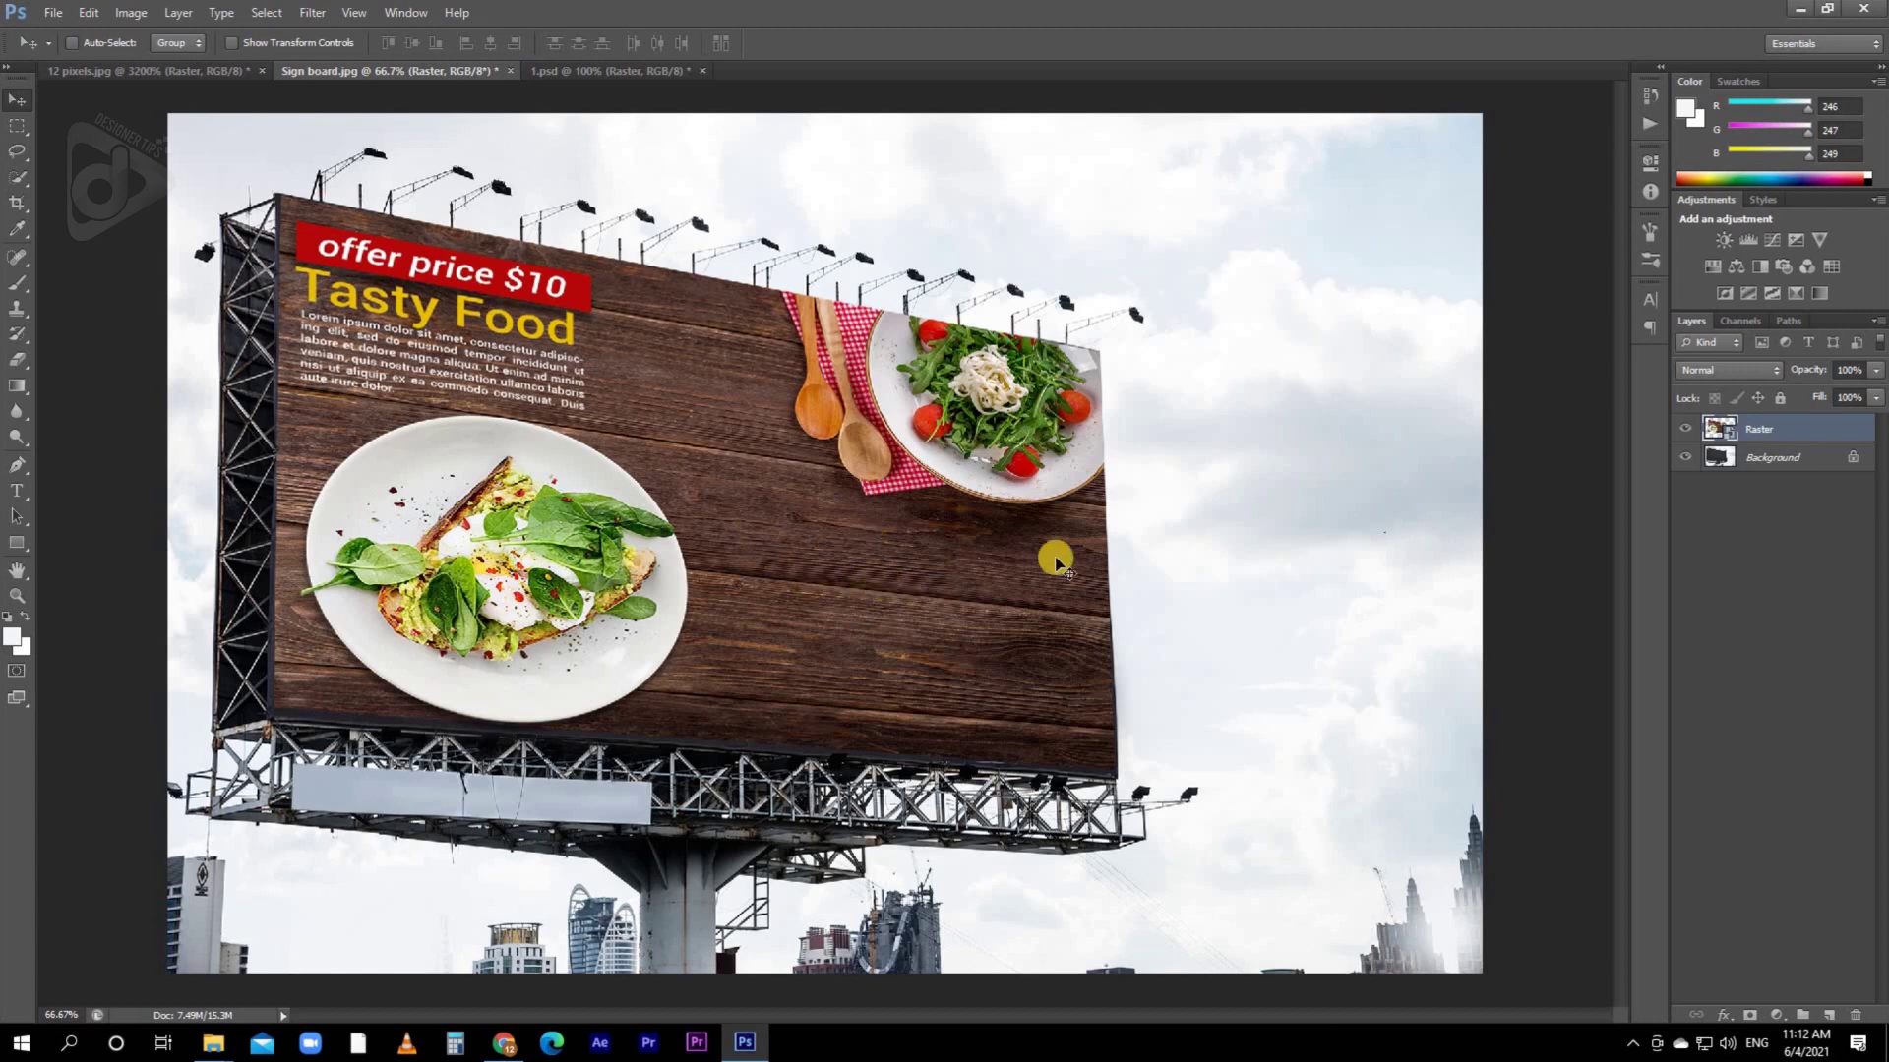
double_click(1720, 428)
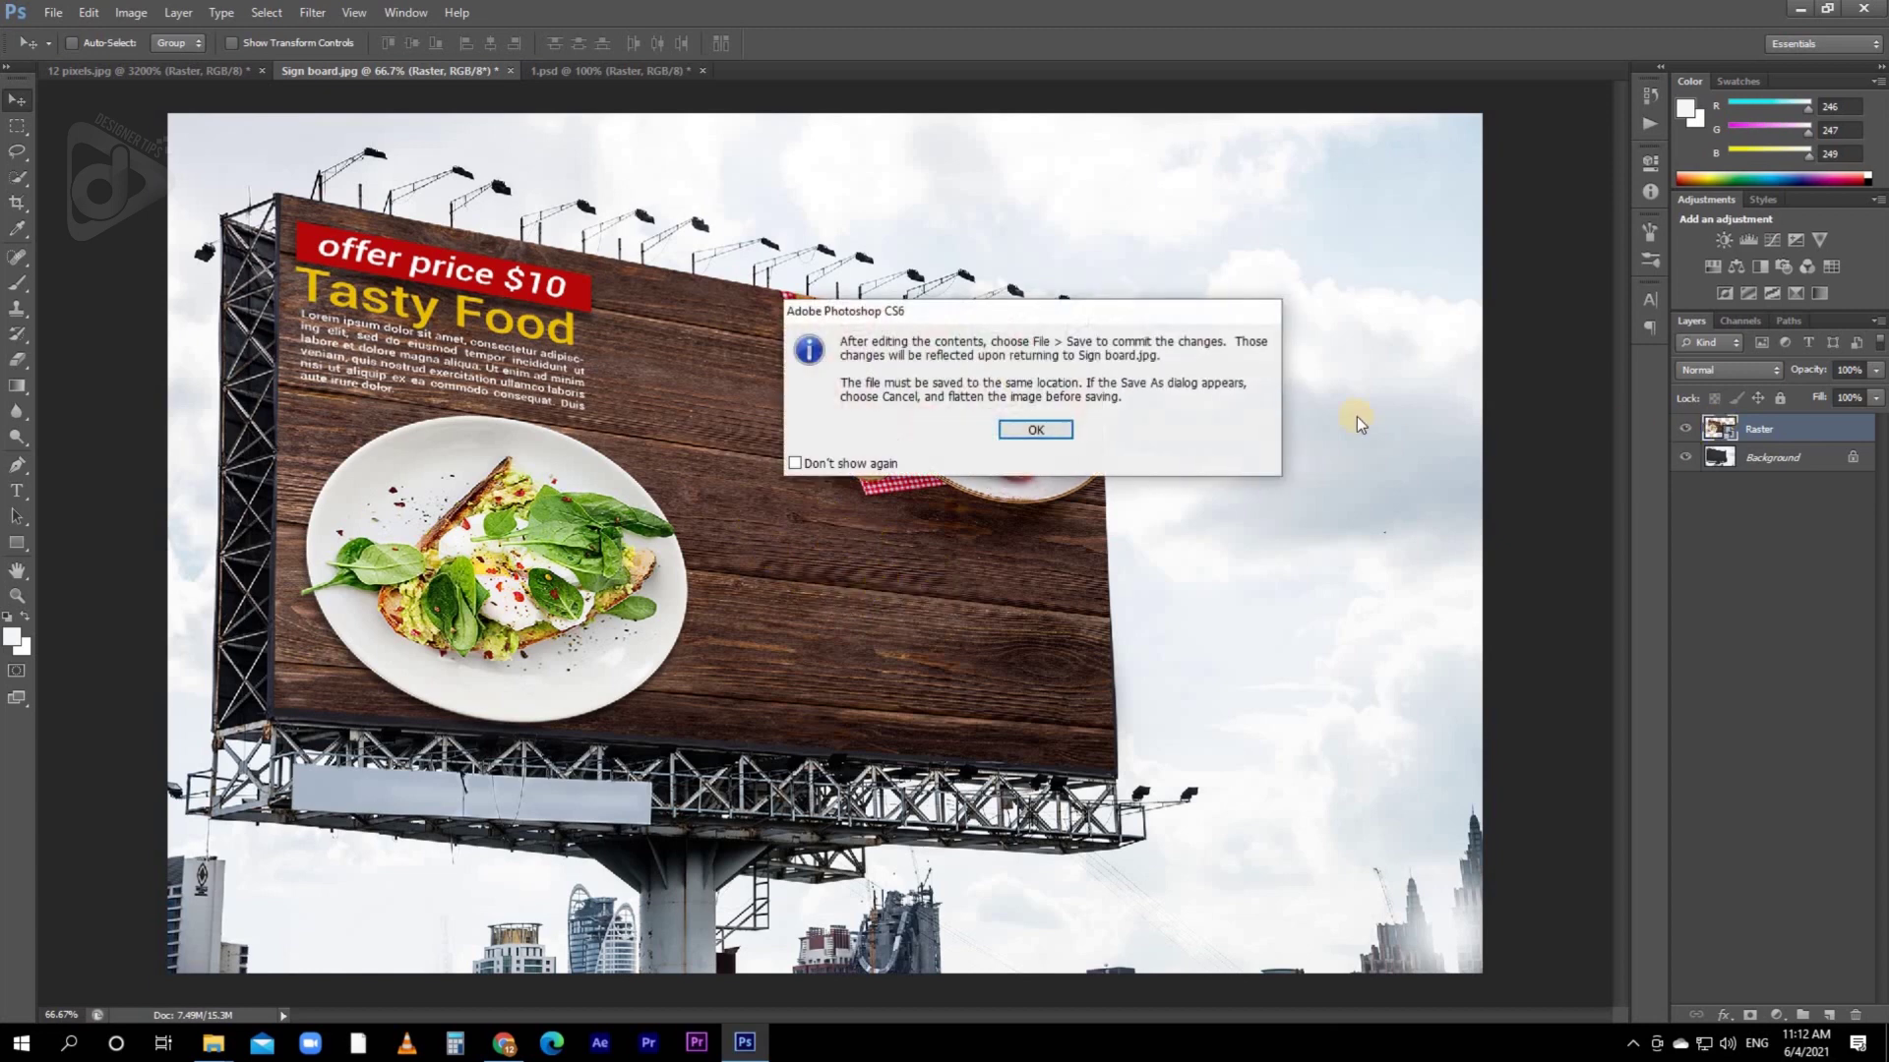
click(1025, 433)
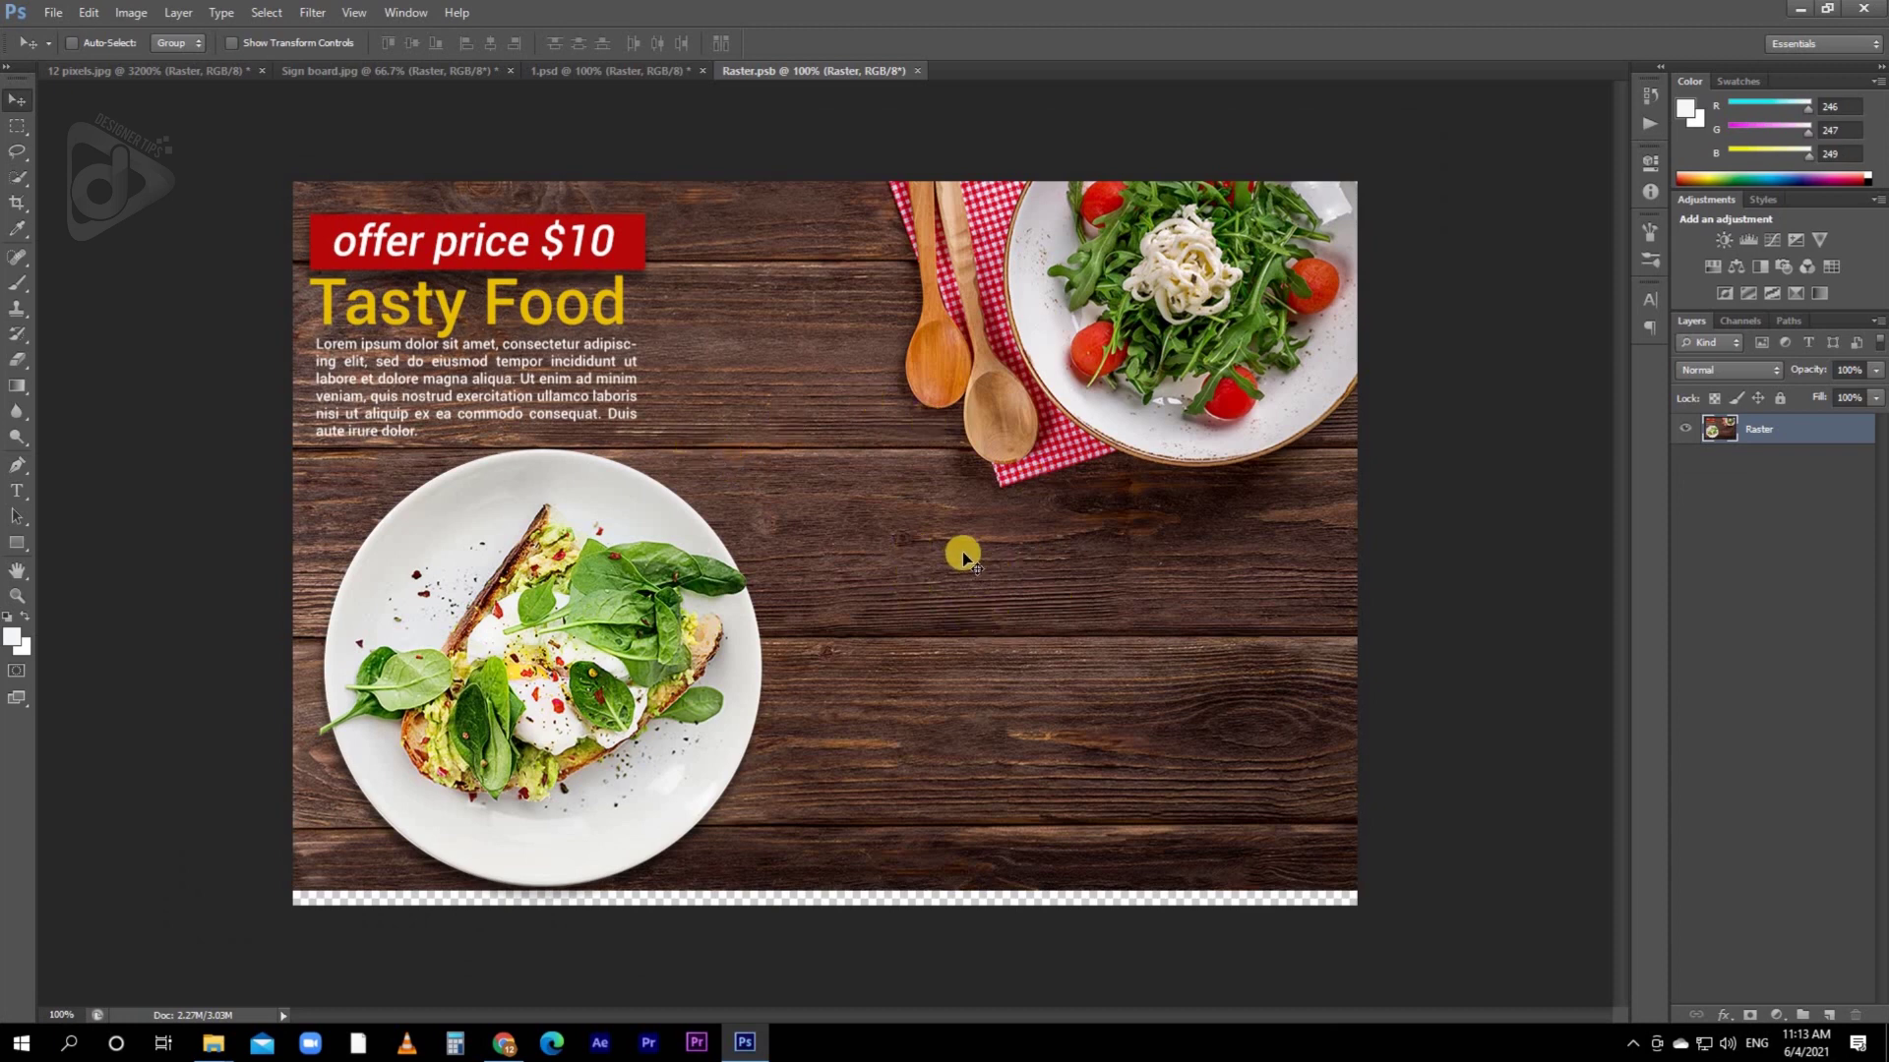
key(t)
click(846, 623)
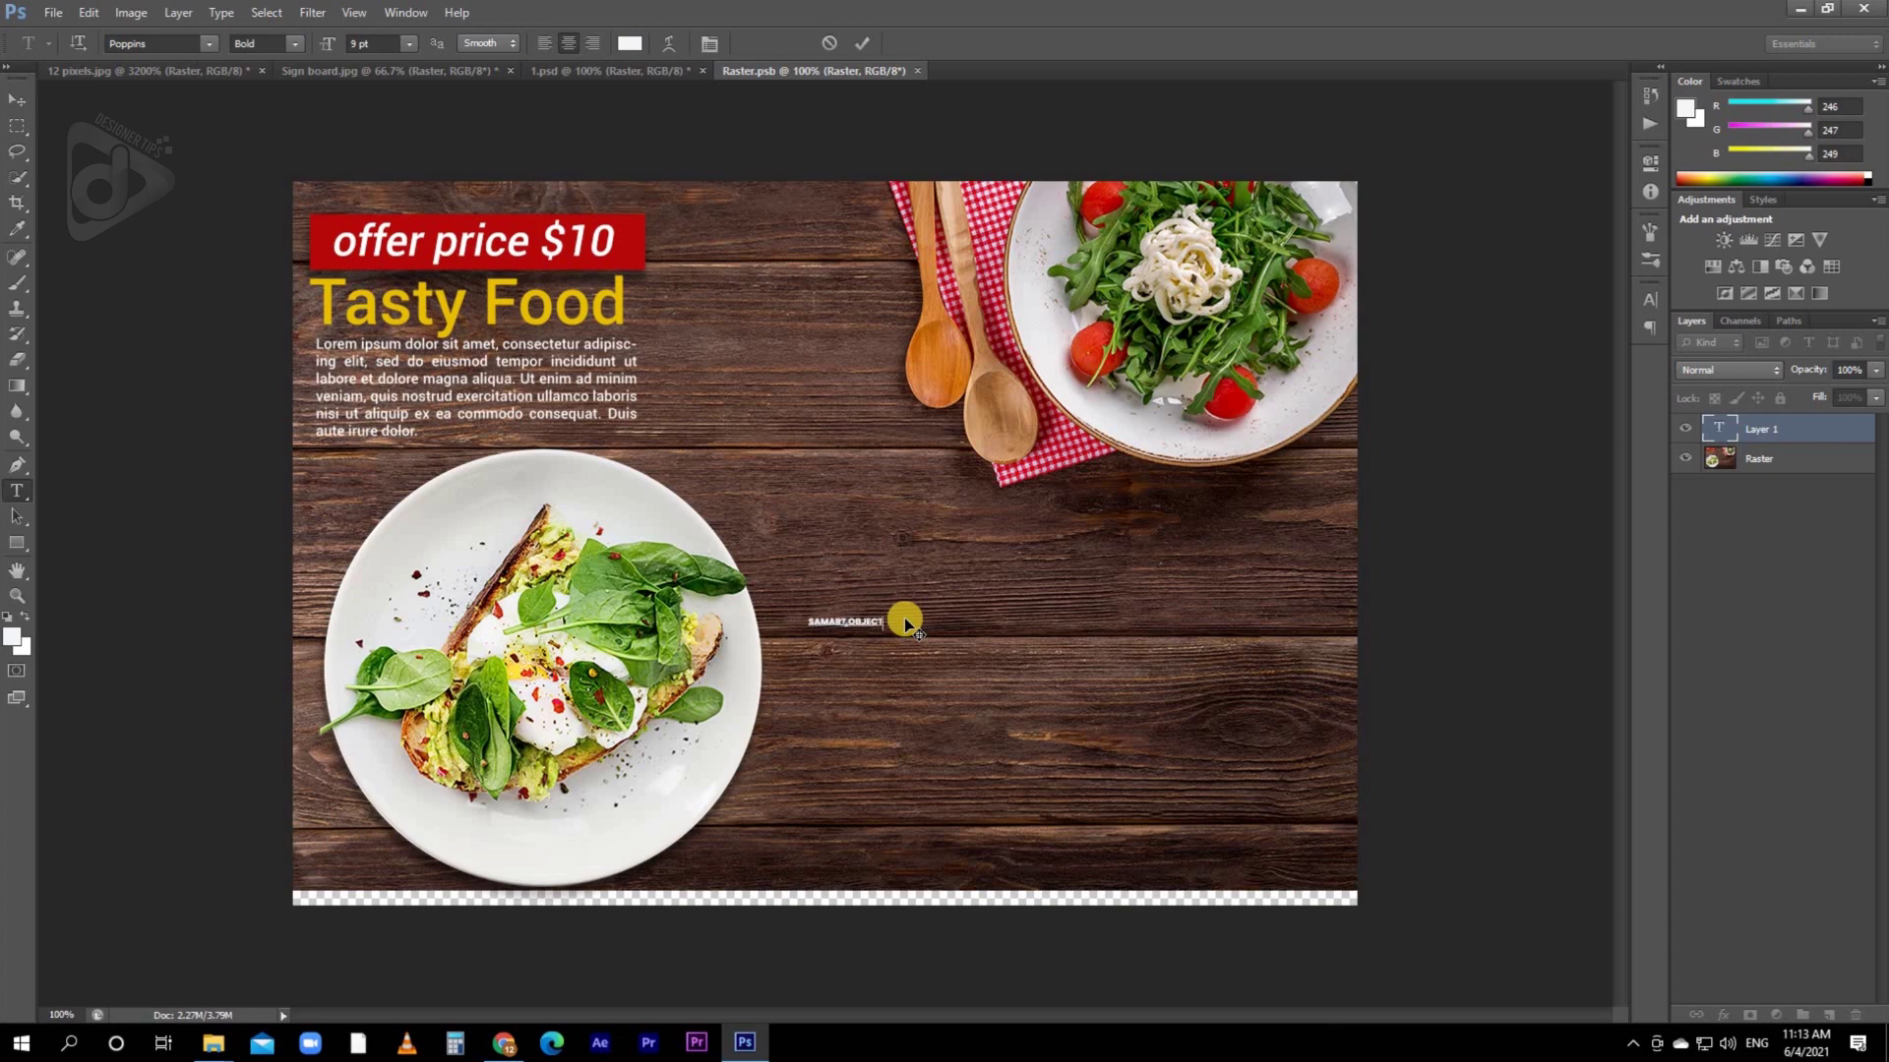
- Scale the "SAMART OBJECT" text to about 649% and move it down beside the sandwich plate
click(17, 99)
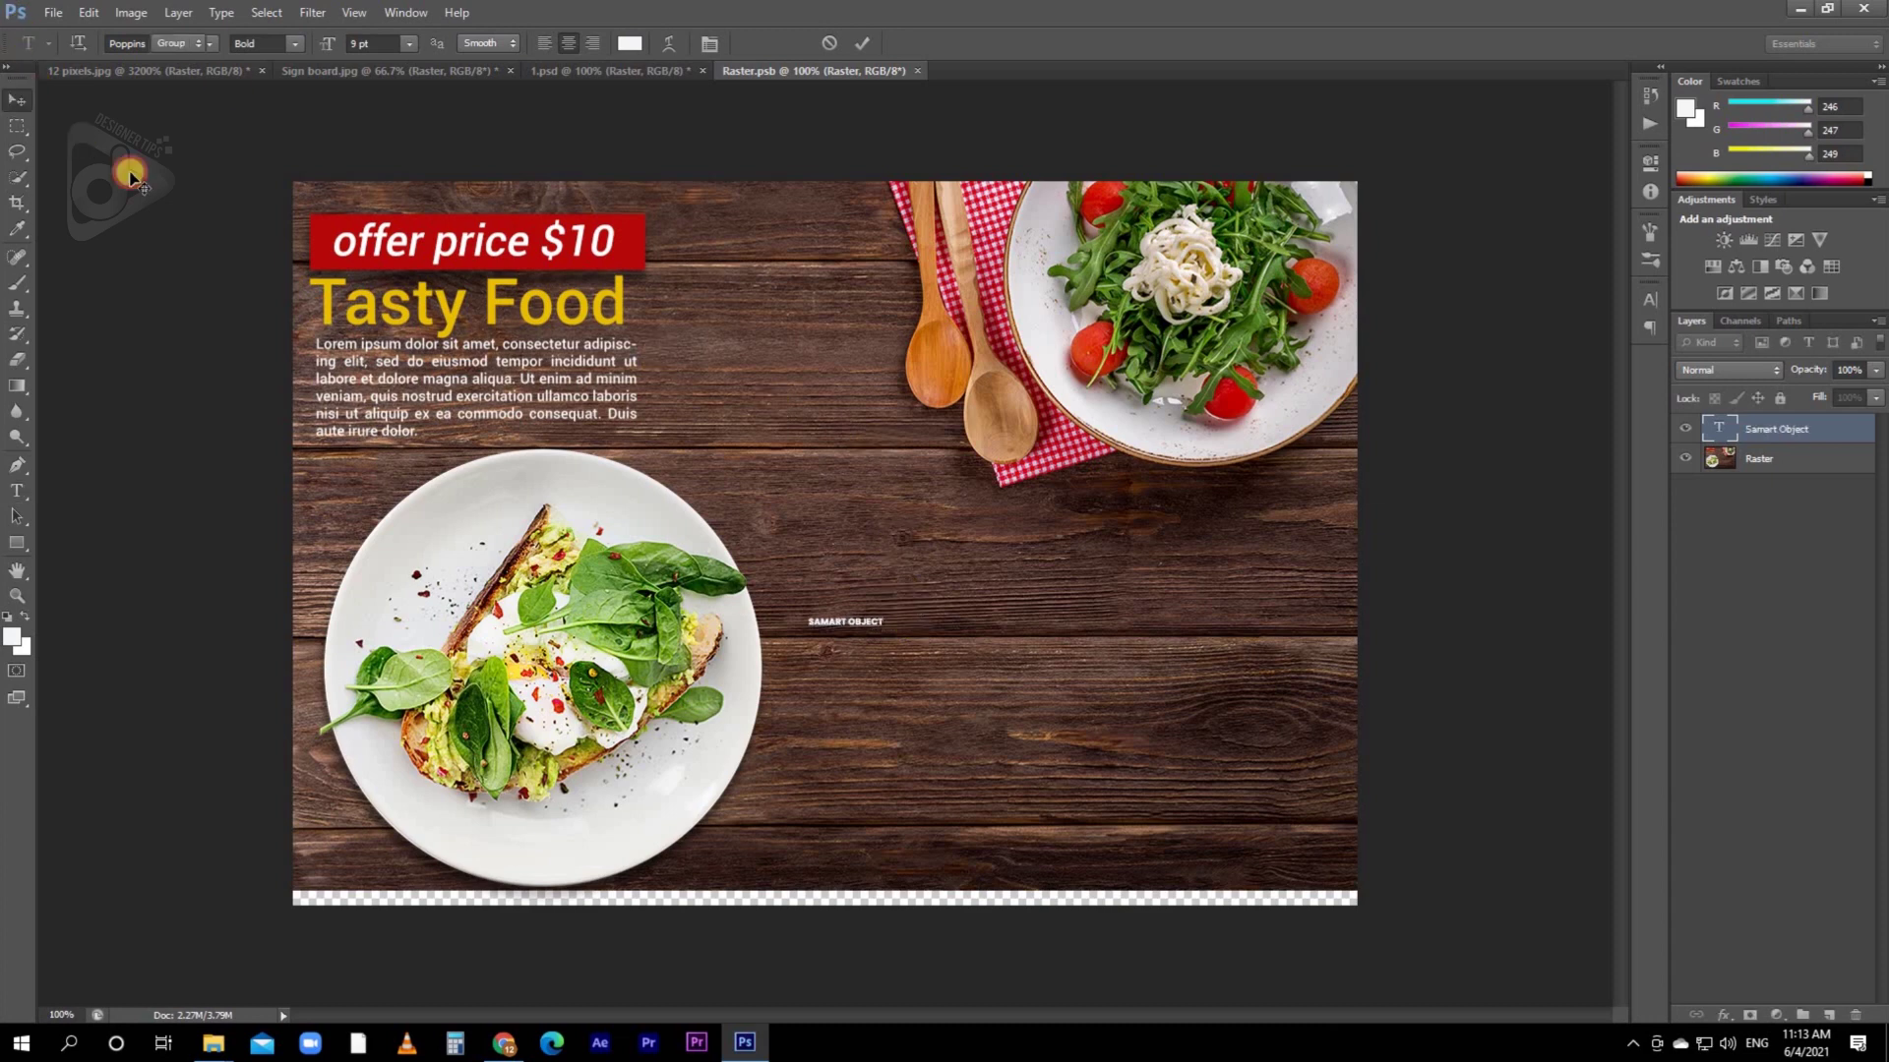
key(ctrl+t)
drag(892, 632, 1236, 865)
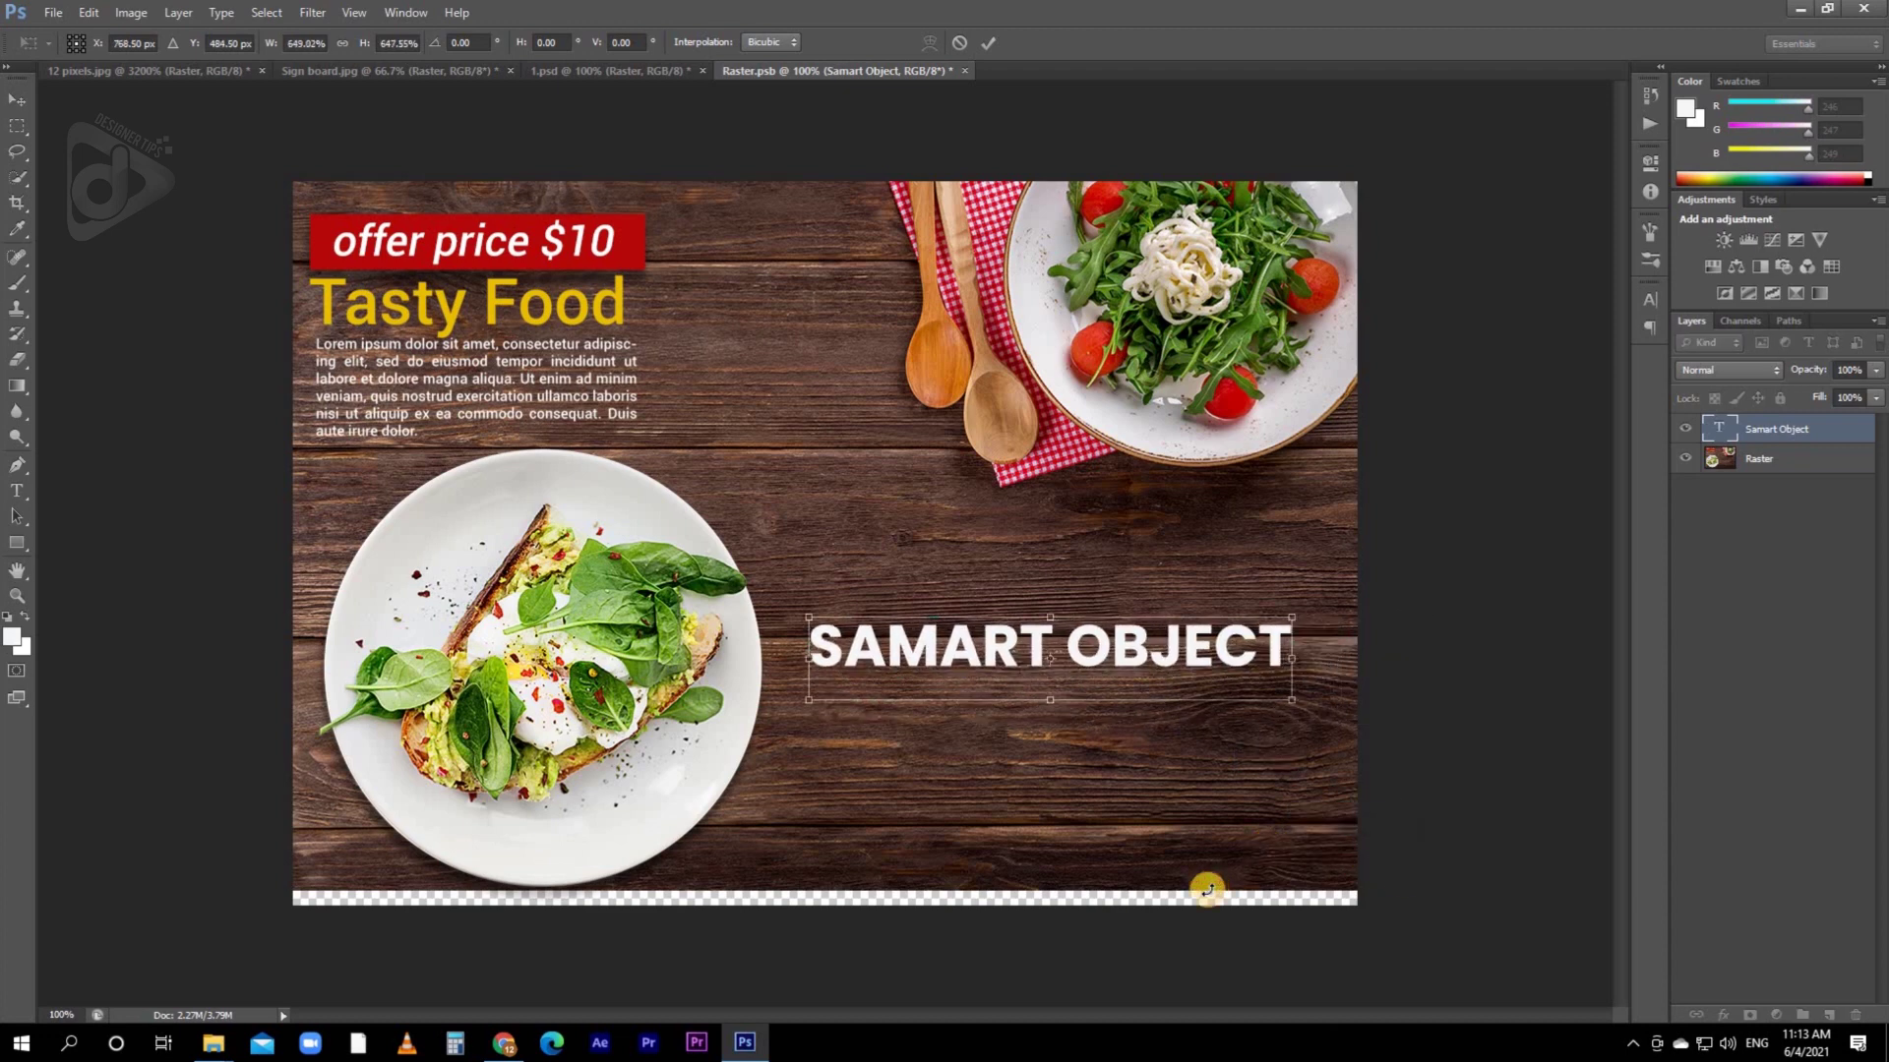
key(Return)
drag(1088, 669, 1100, 764)
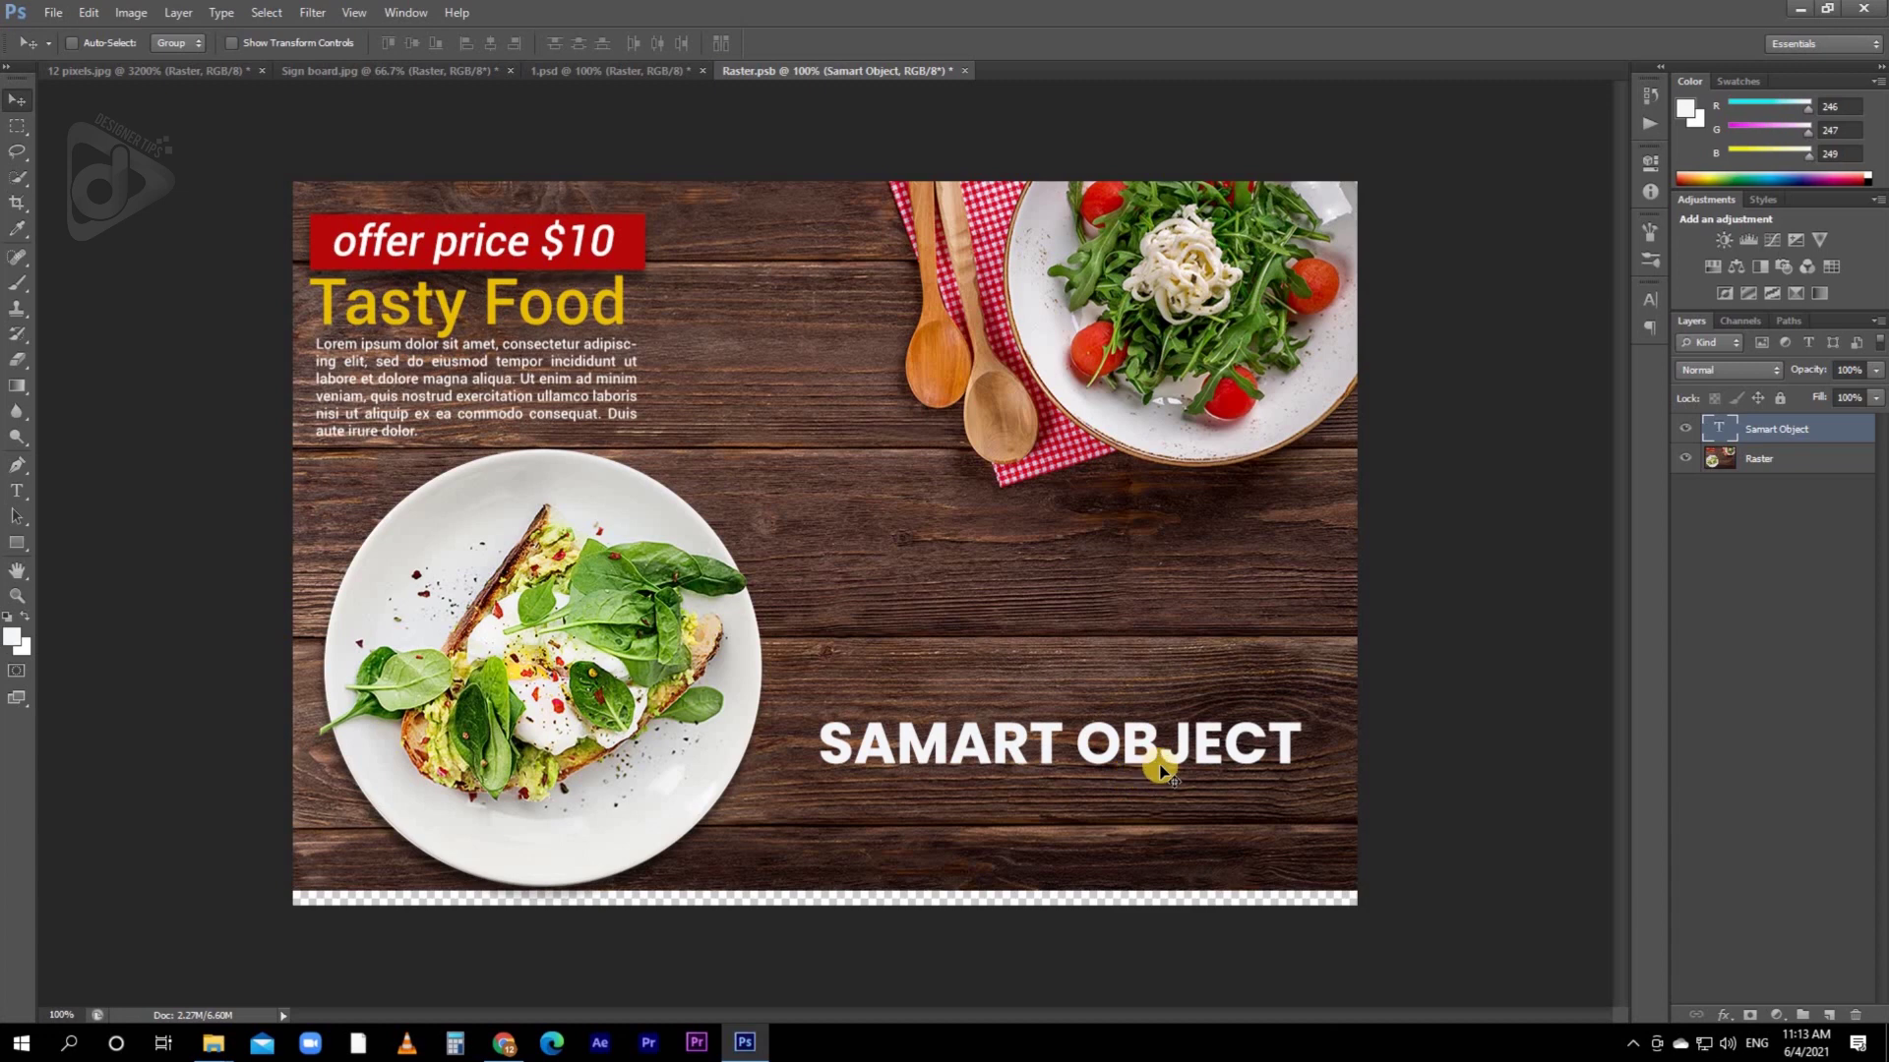
- Save the smart object's contents, view the billboard in Sign board.jpg and close Raster.psb
key(ctrl+s)
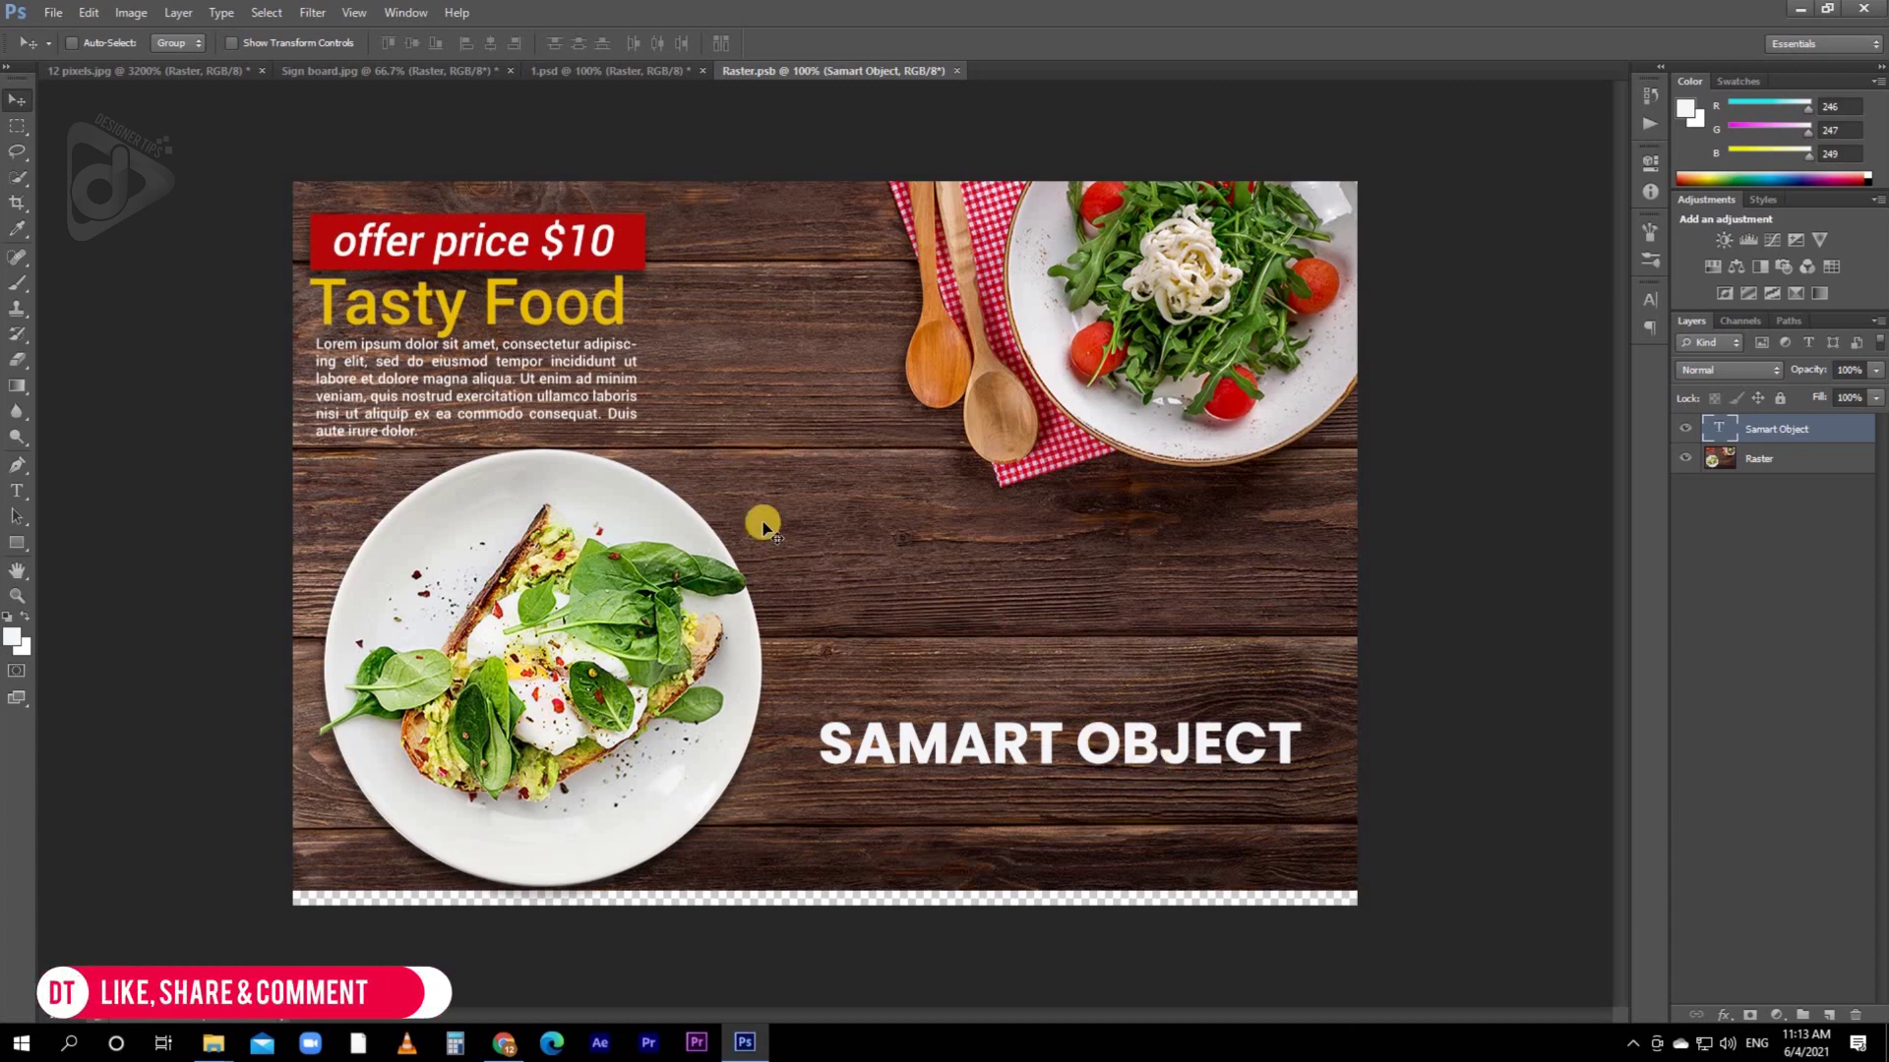
click(388, 71)
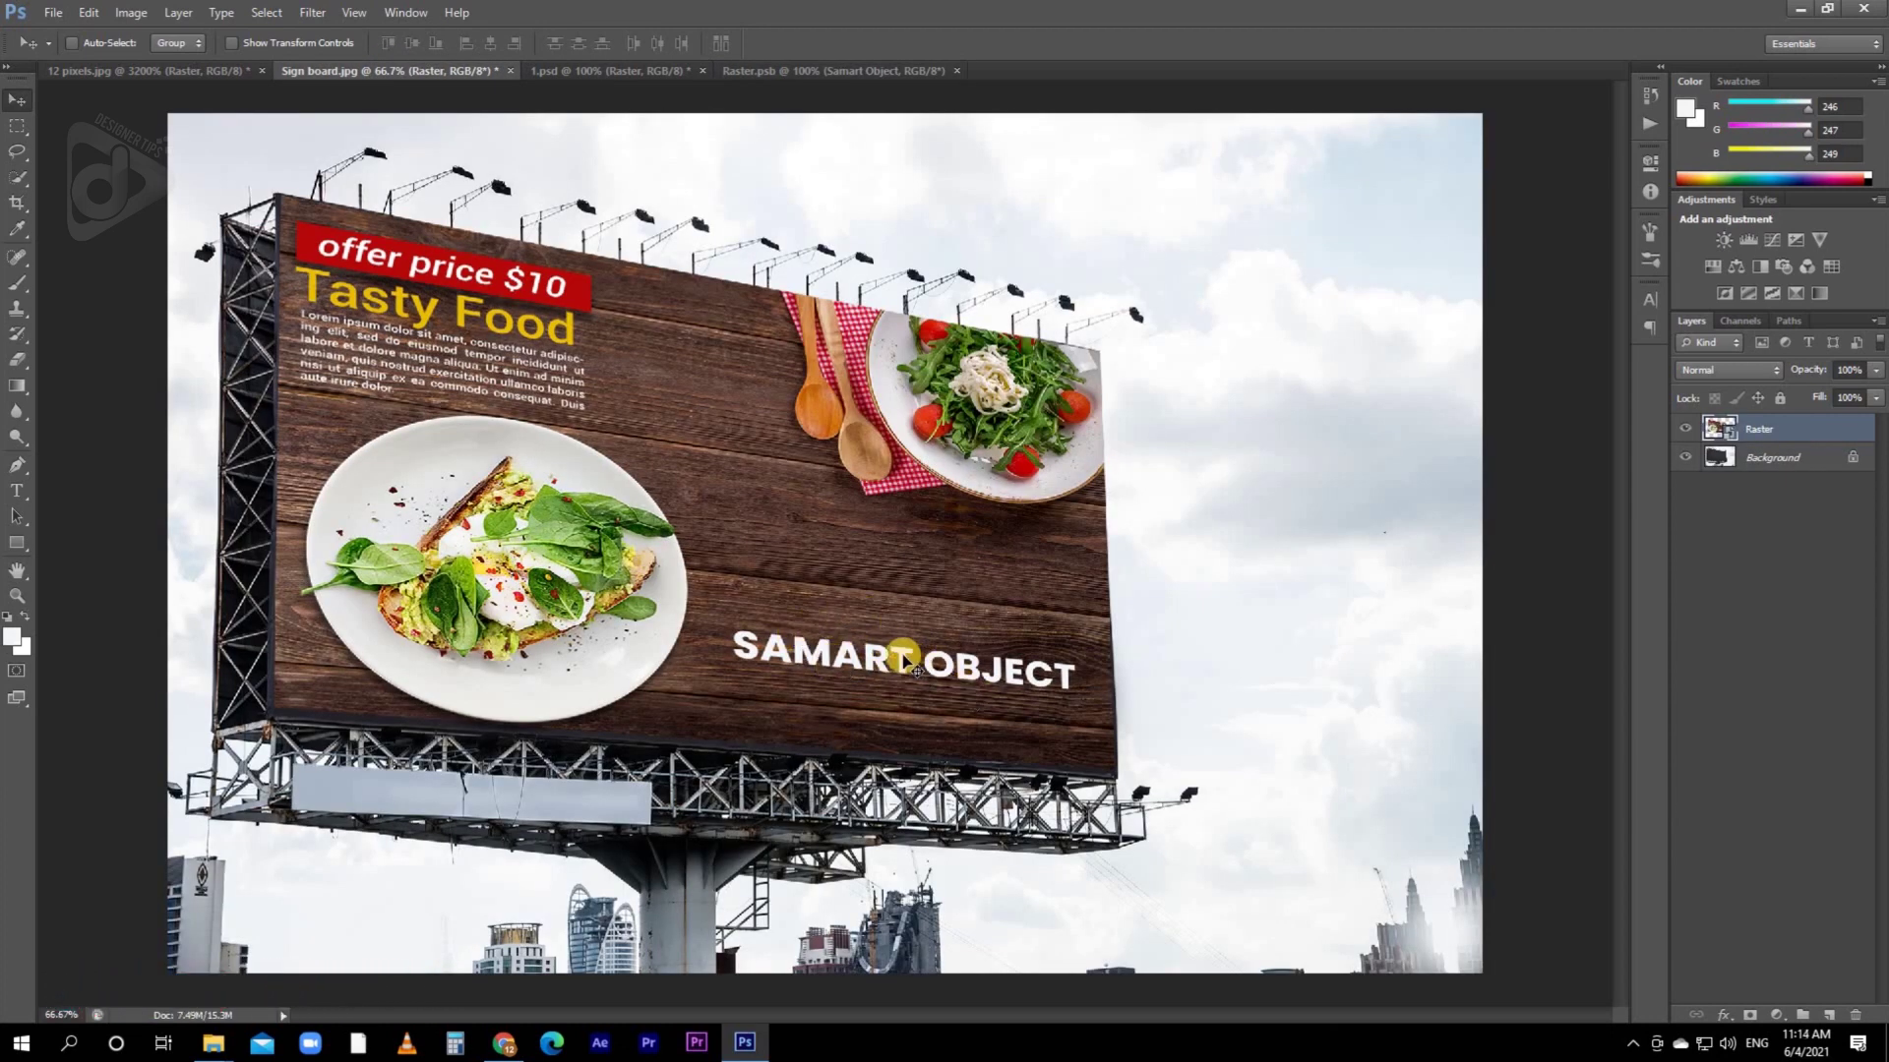
click(955, 75)
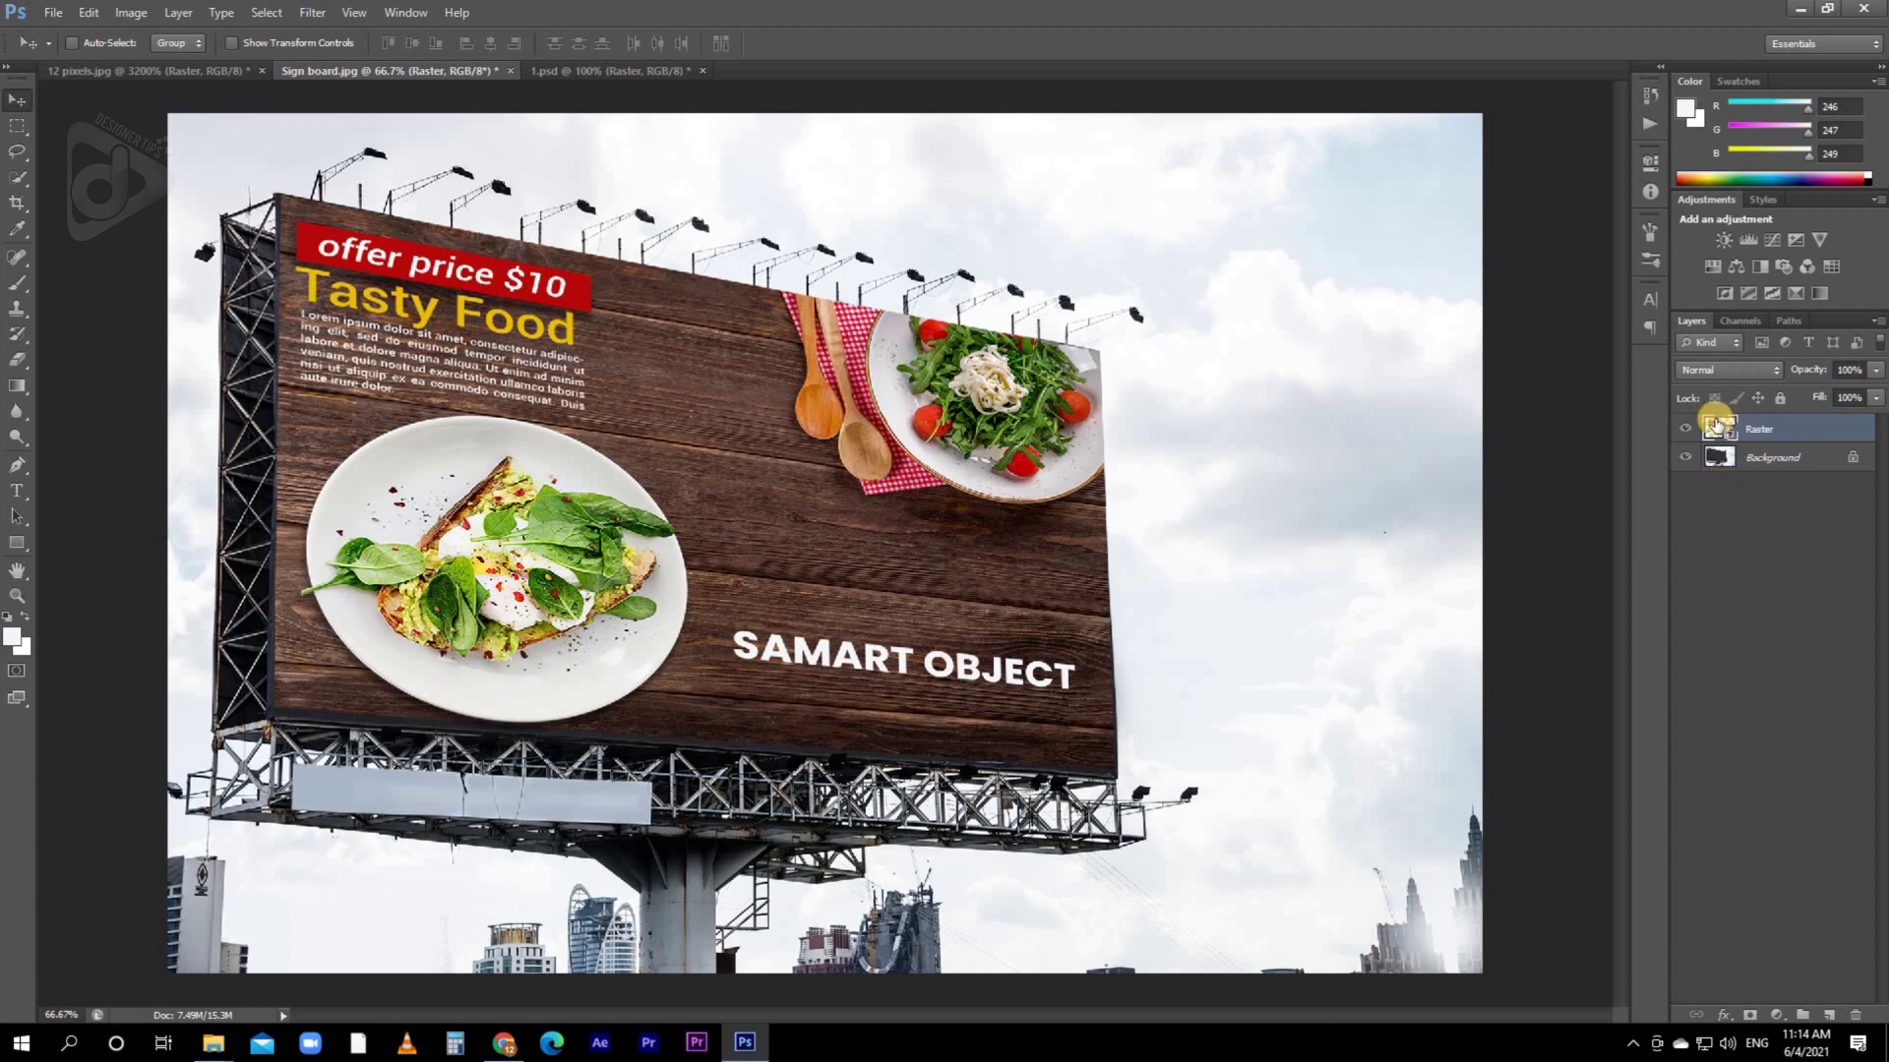
- Reopen the contents of the billboard's smart object layer for viewing
double_click(1716, 425)
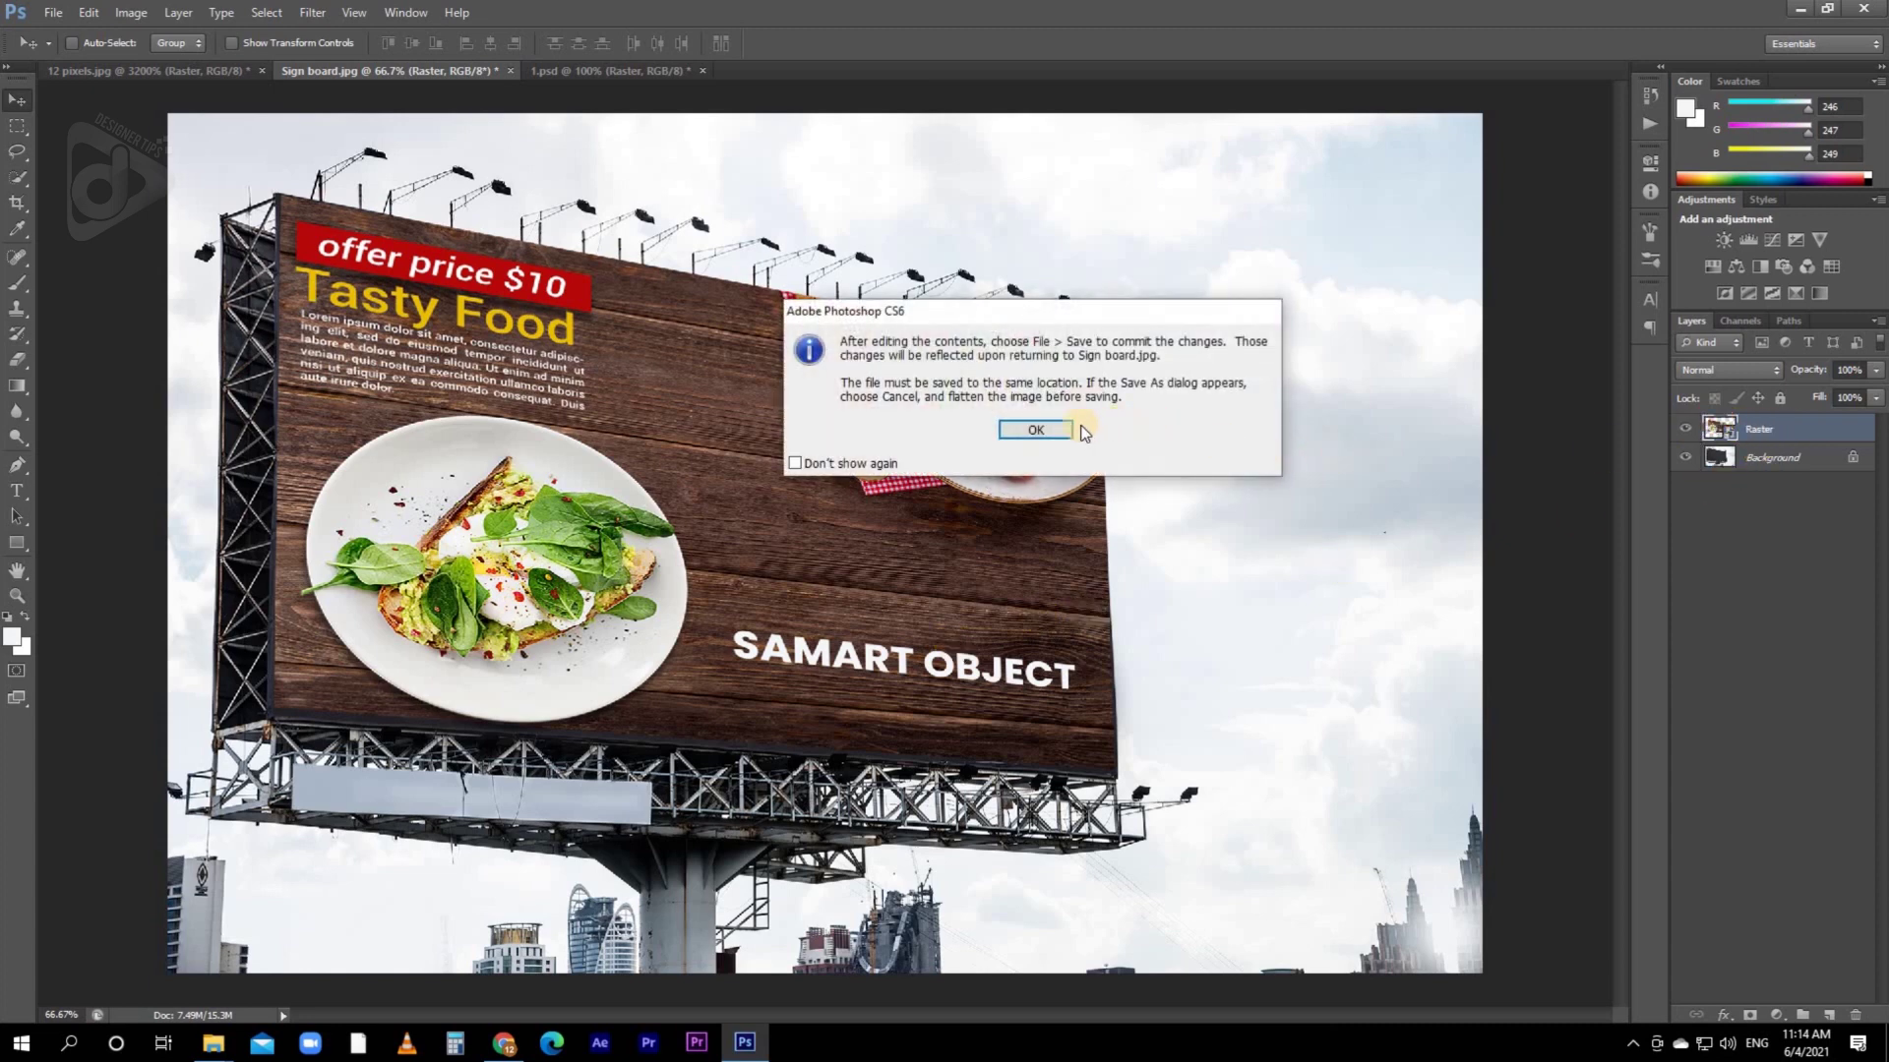
click(1034, 430)
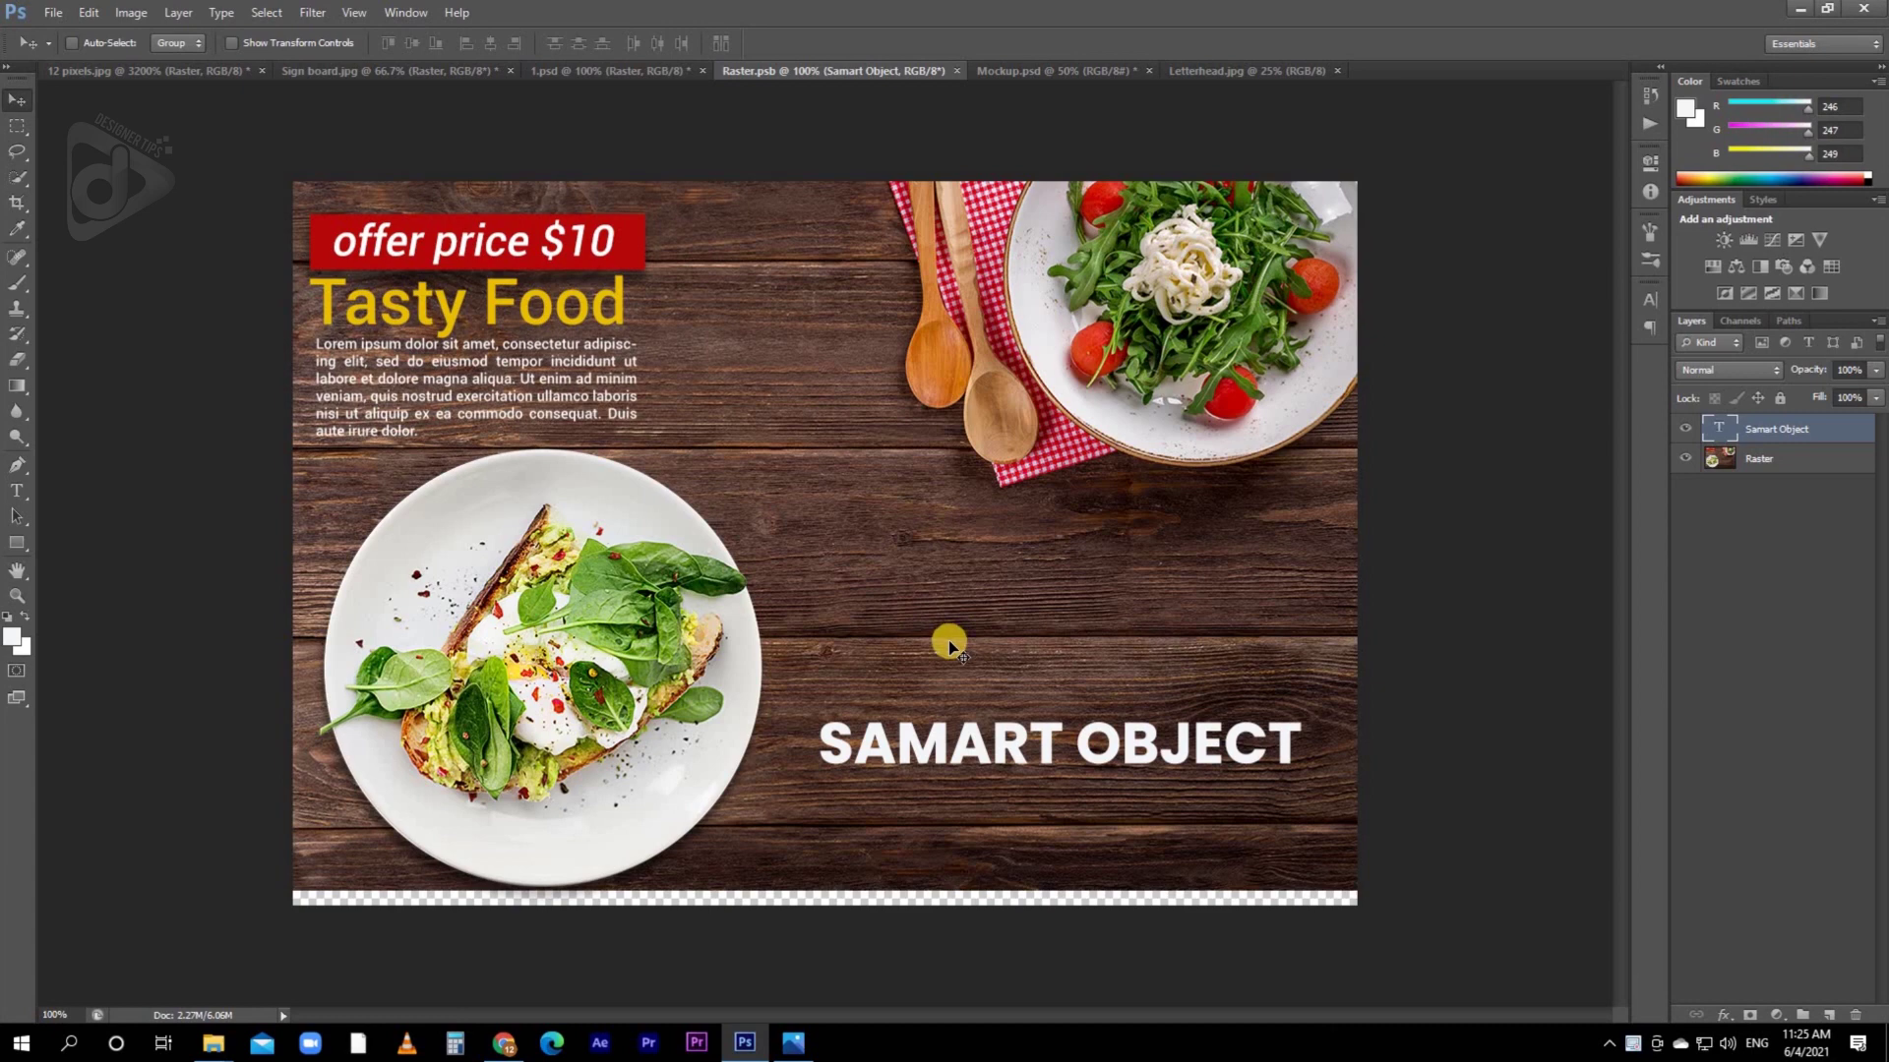
- View the letterhead example Mockup Final.jpg in Photos, and switch to Mockup.psd in Photoshop
click(795, 1043)
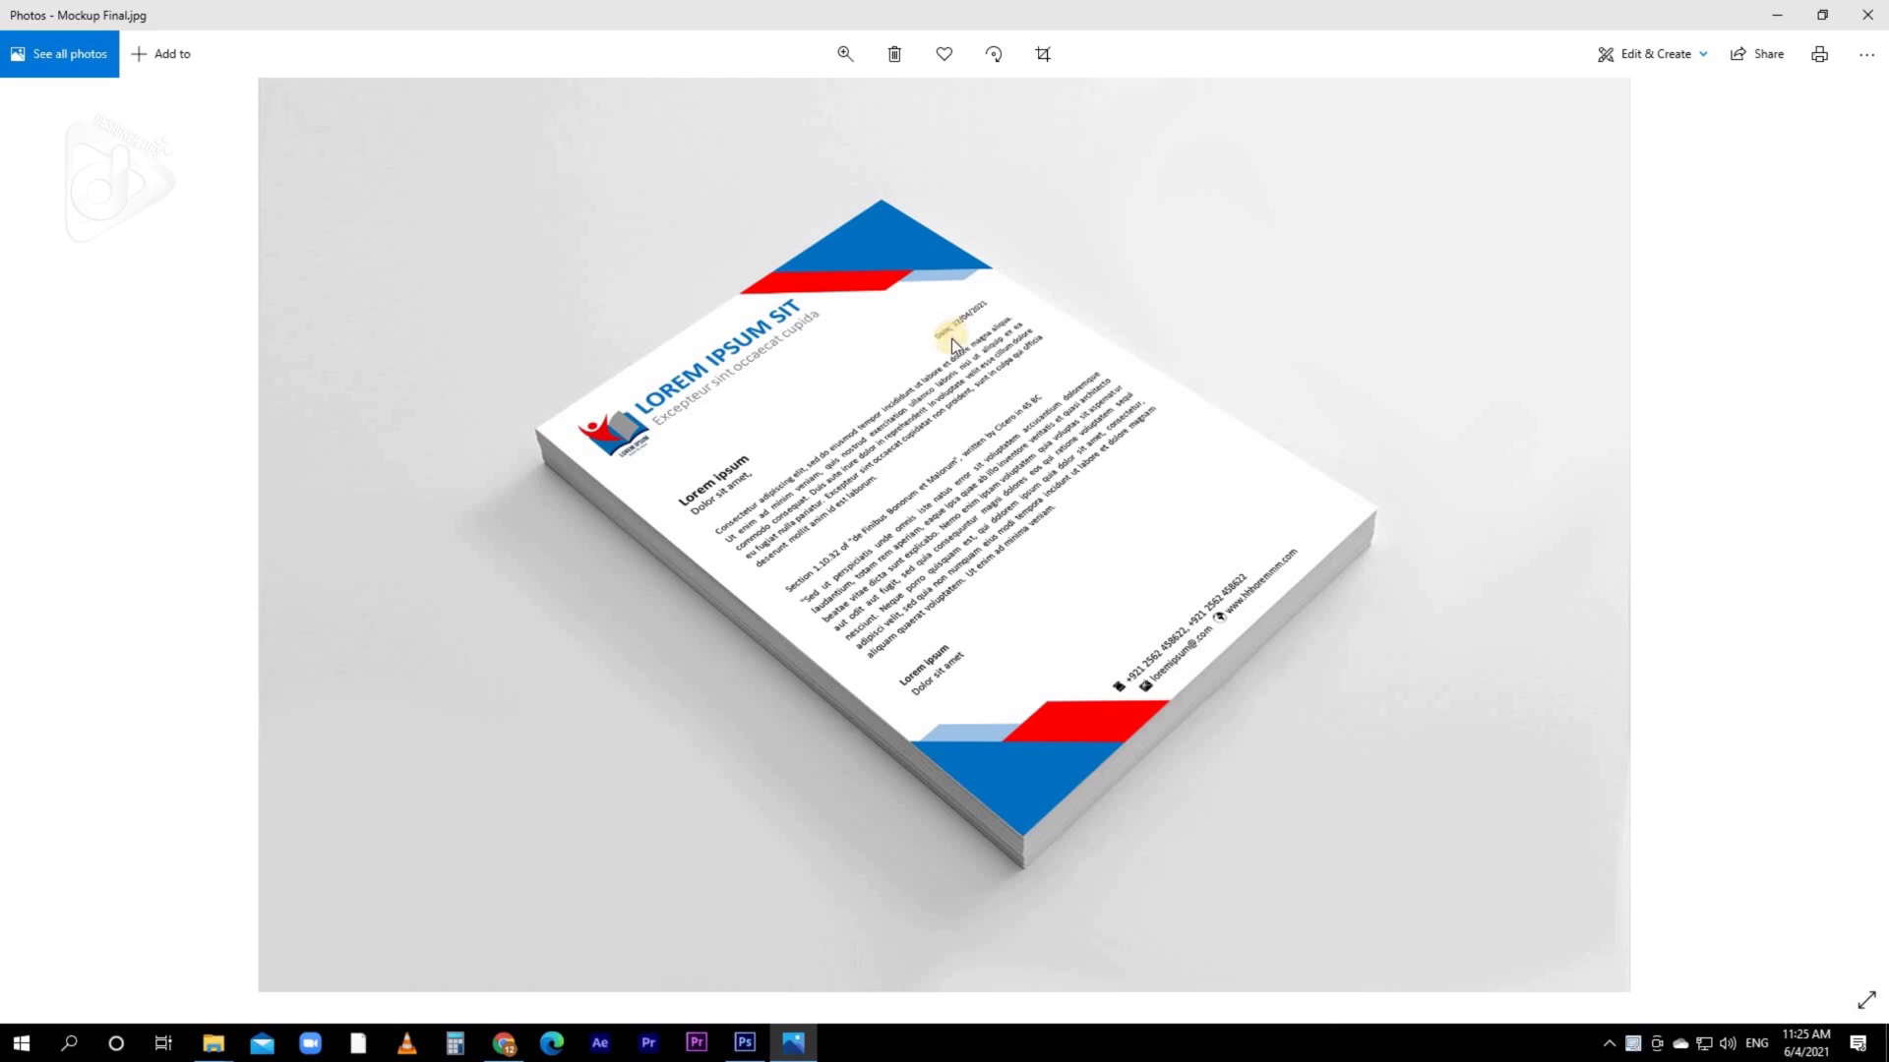
click(745, 1042)
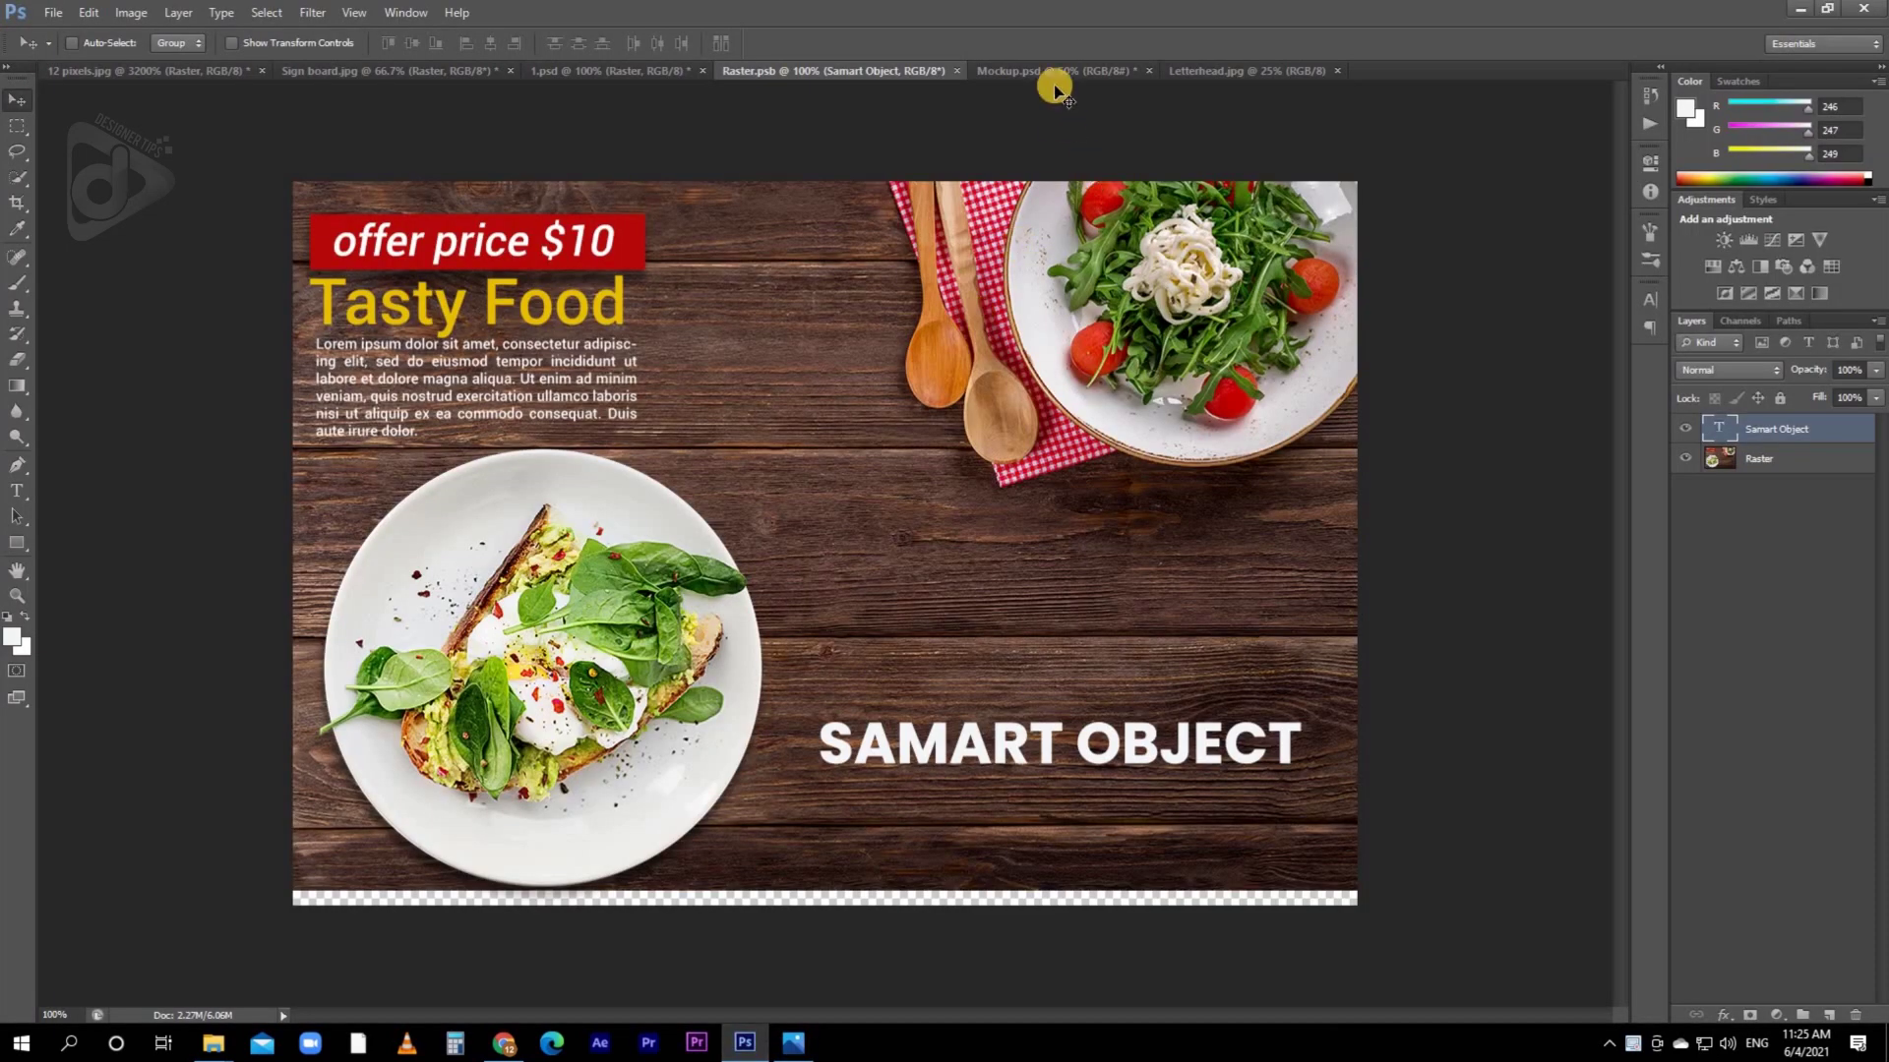
click(1048, 73)
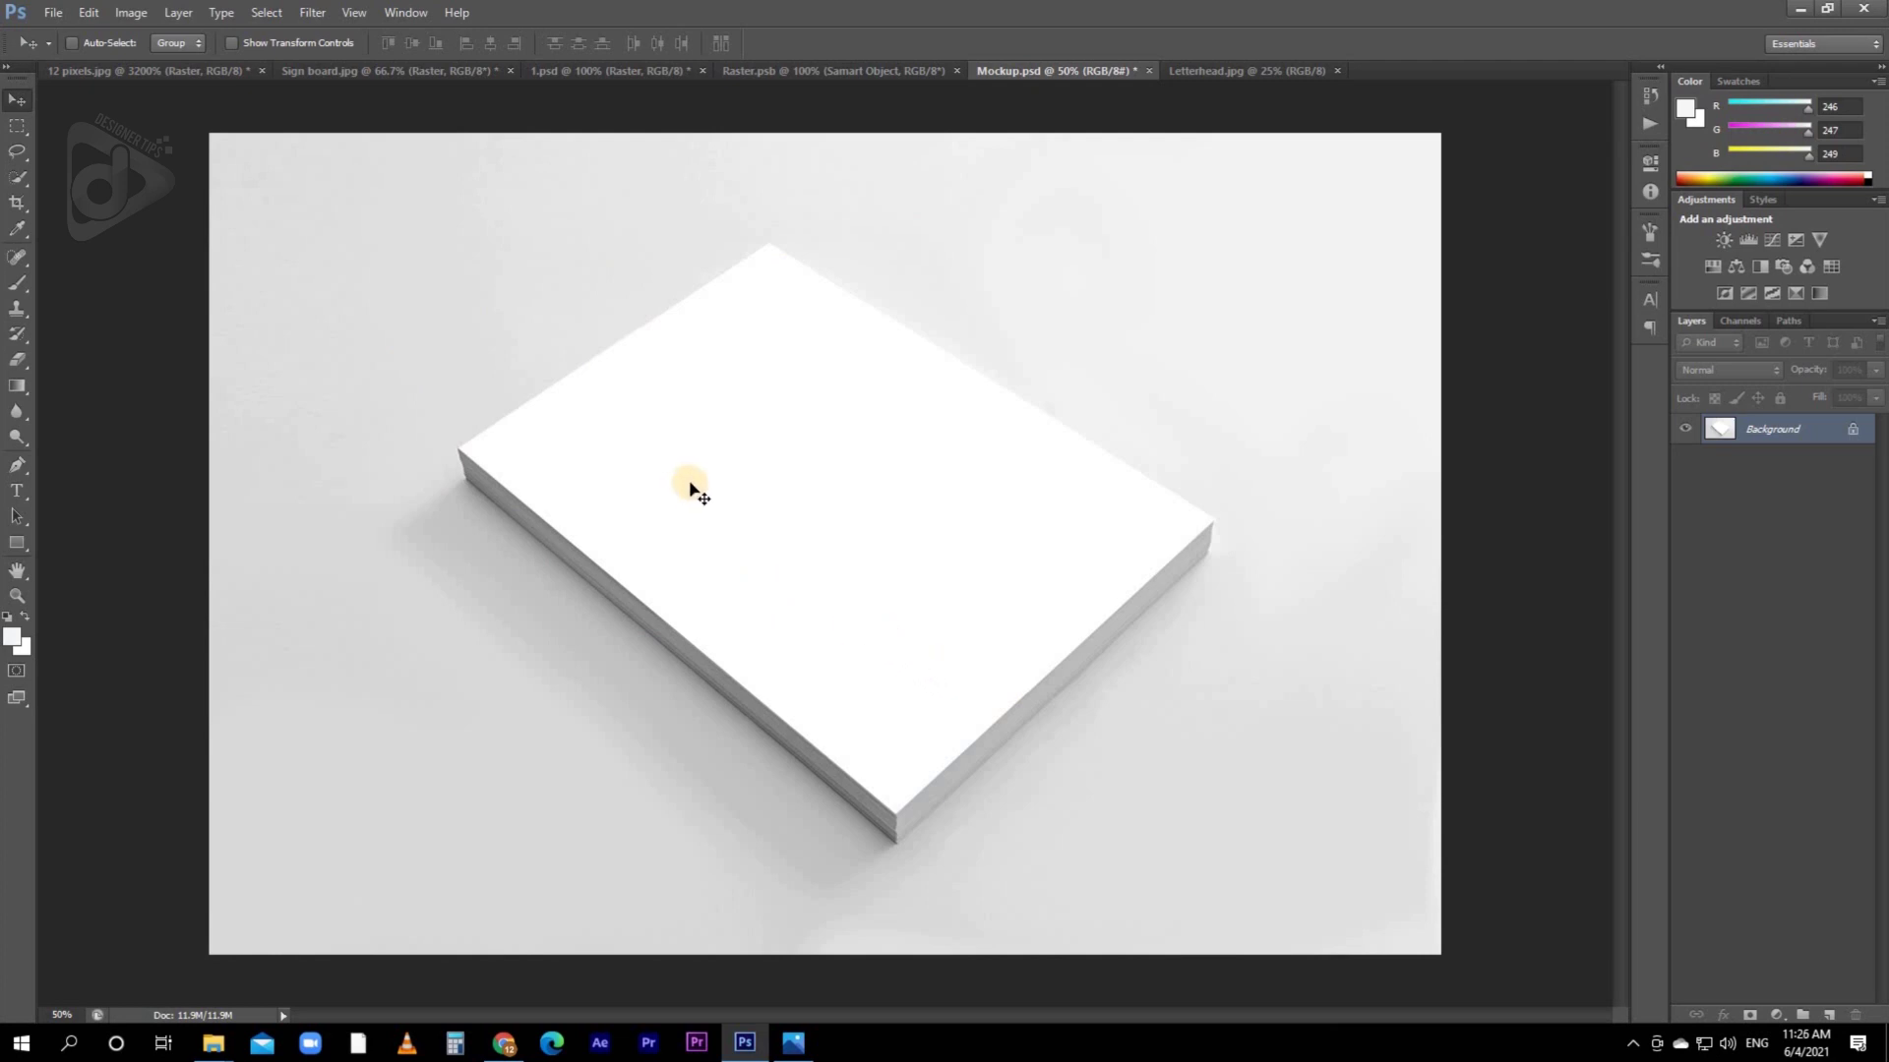
- Draw a white rectangle shape of about 842 × 1165 px over the paper stack and convert it to a smart object
click(17, 542)
drag(575, 241, 988, 814)
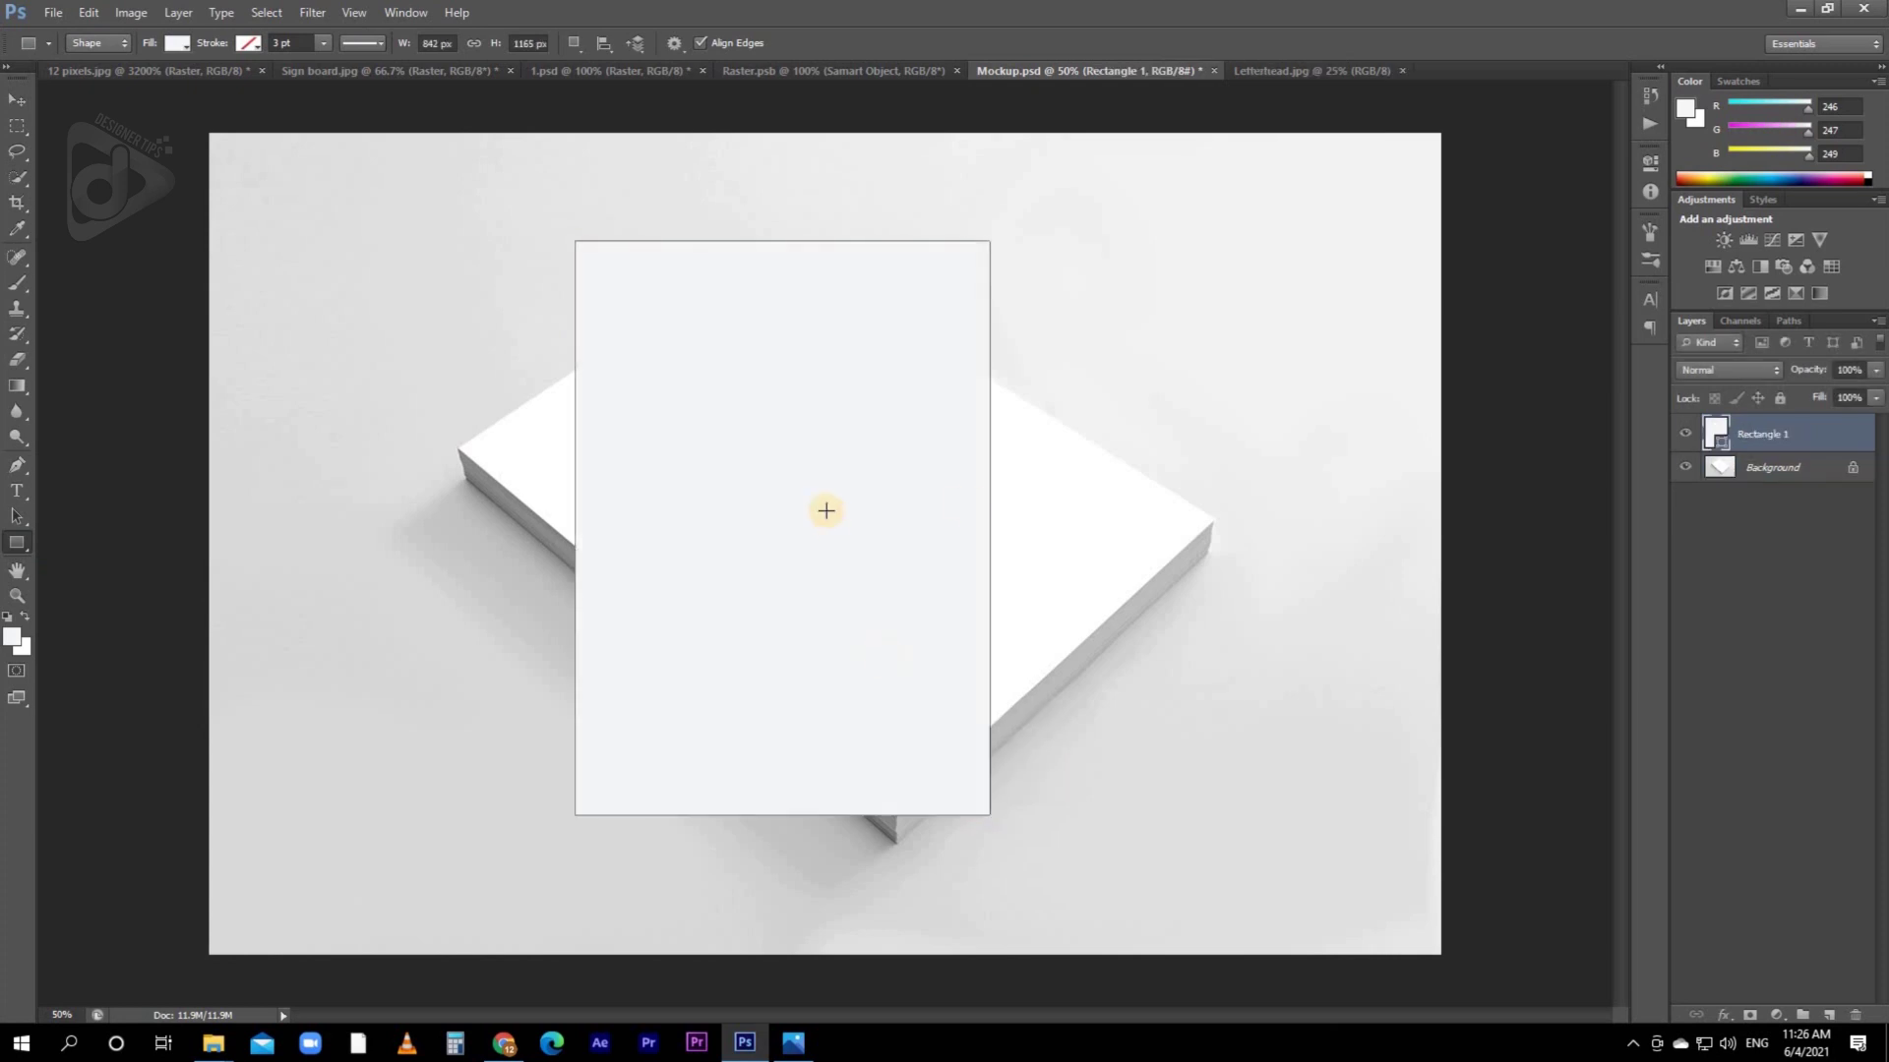
right_click(1822, 442)
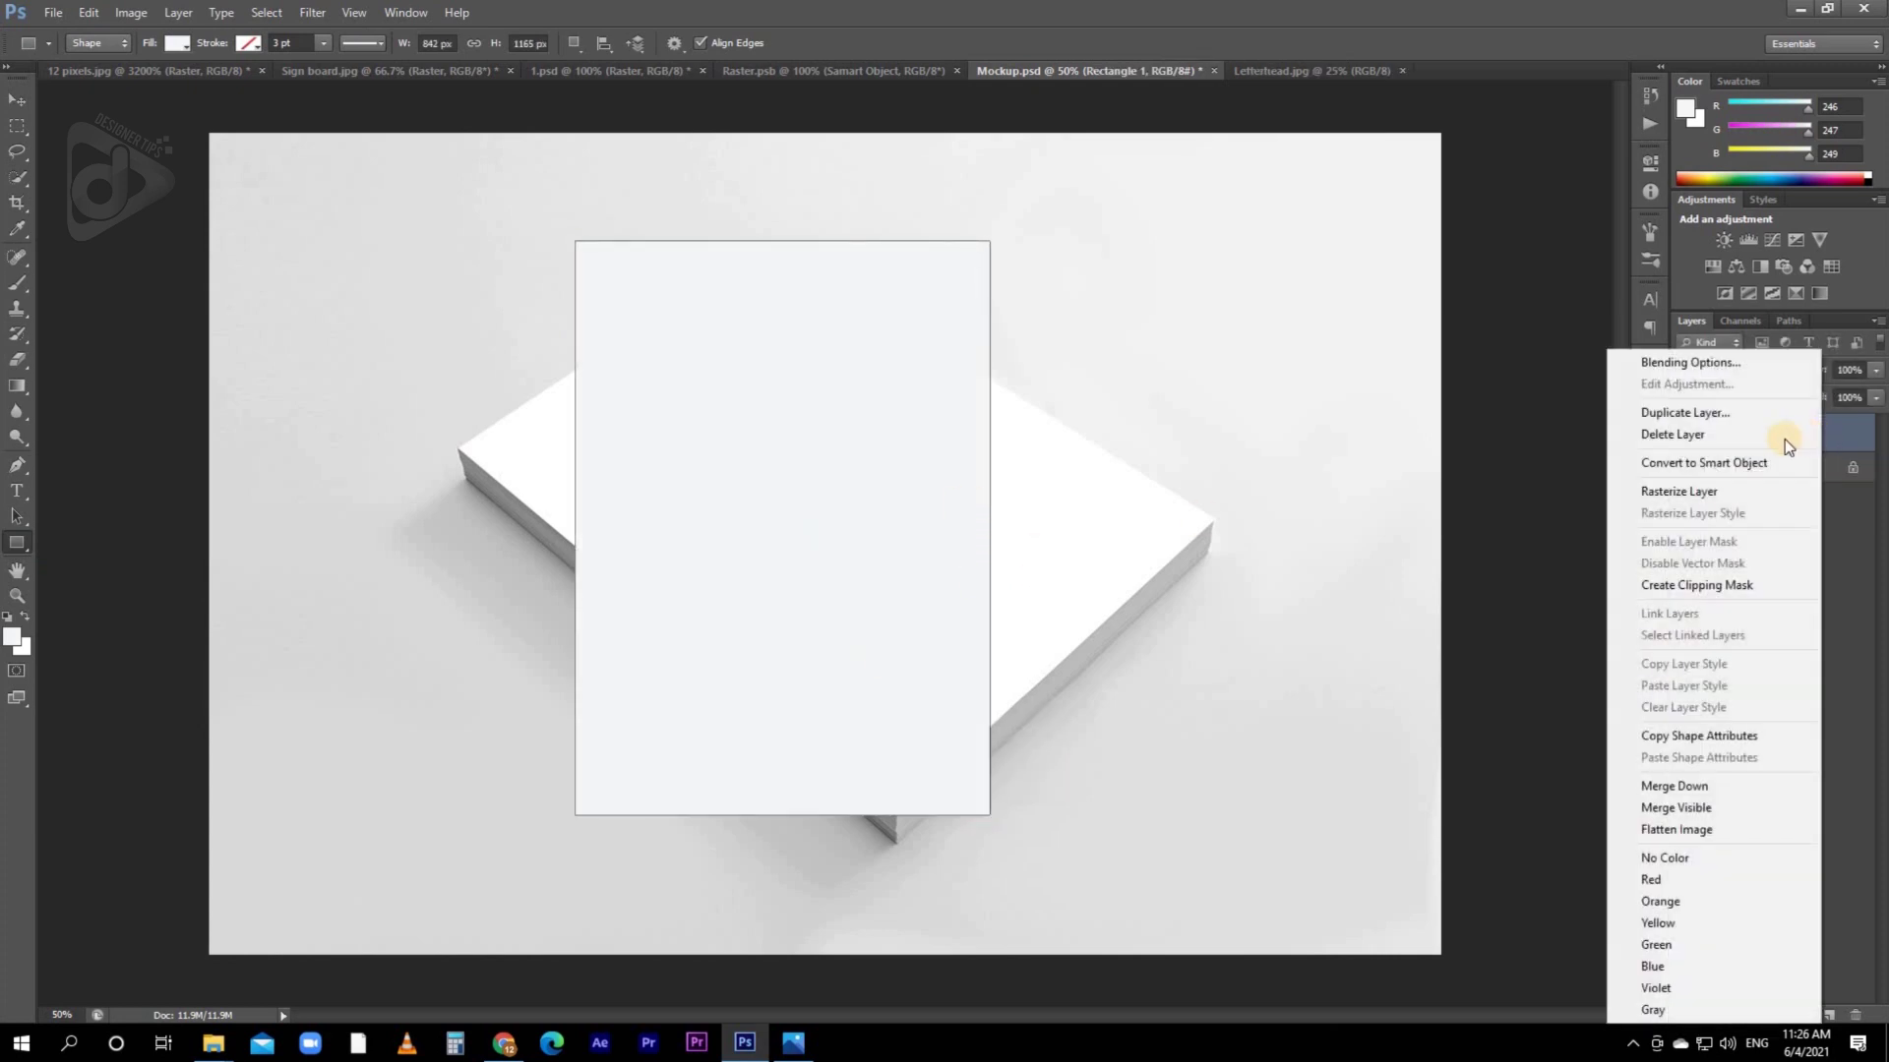
click(1732, 465)
- Rotate and distort the rectangle smart object so its four corners match the top face of the paper stack
key(v)
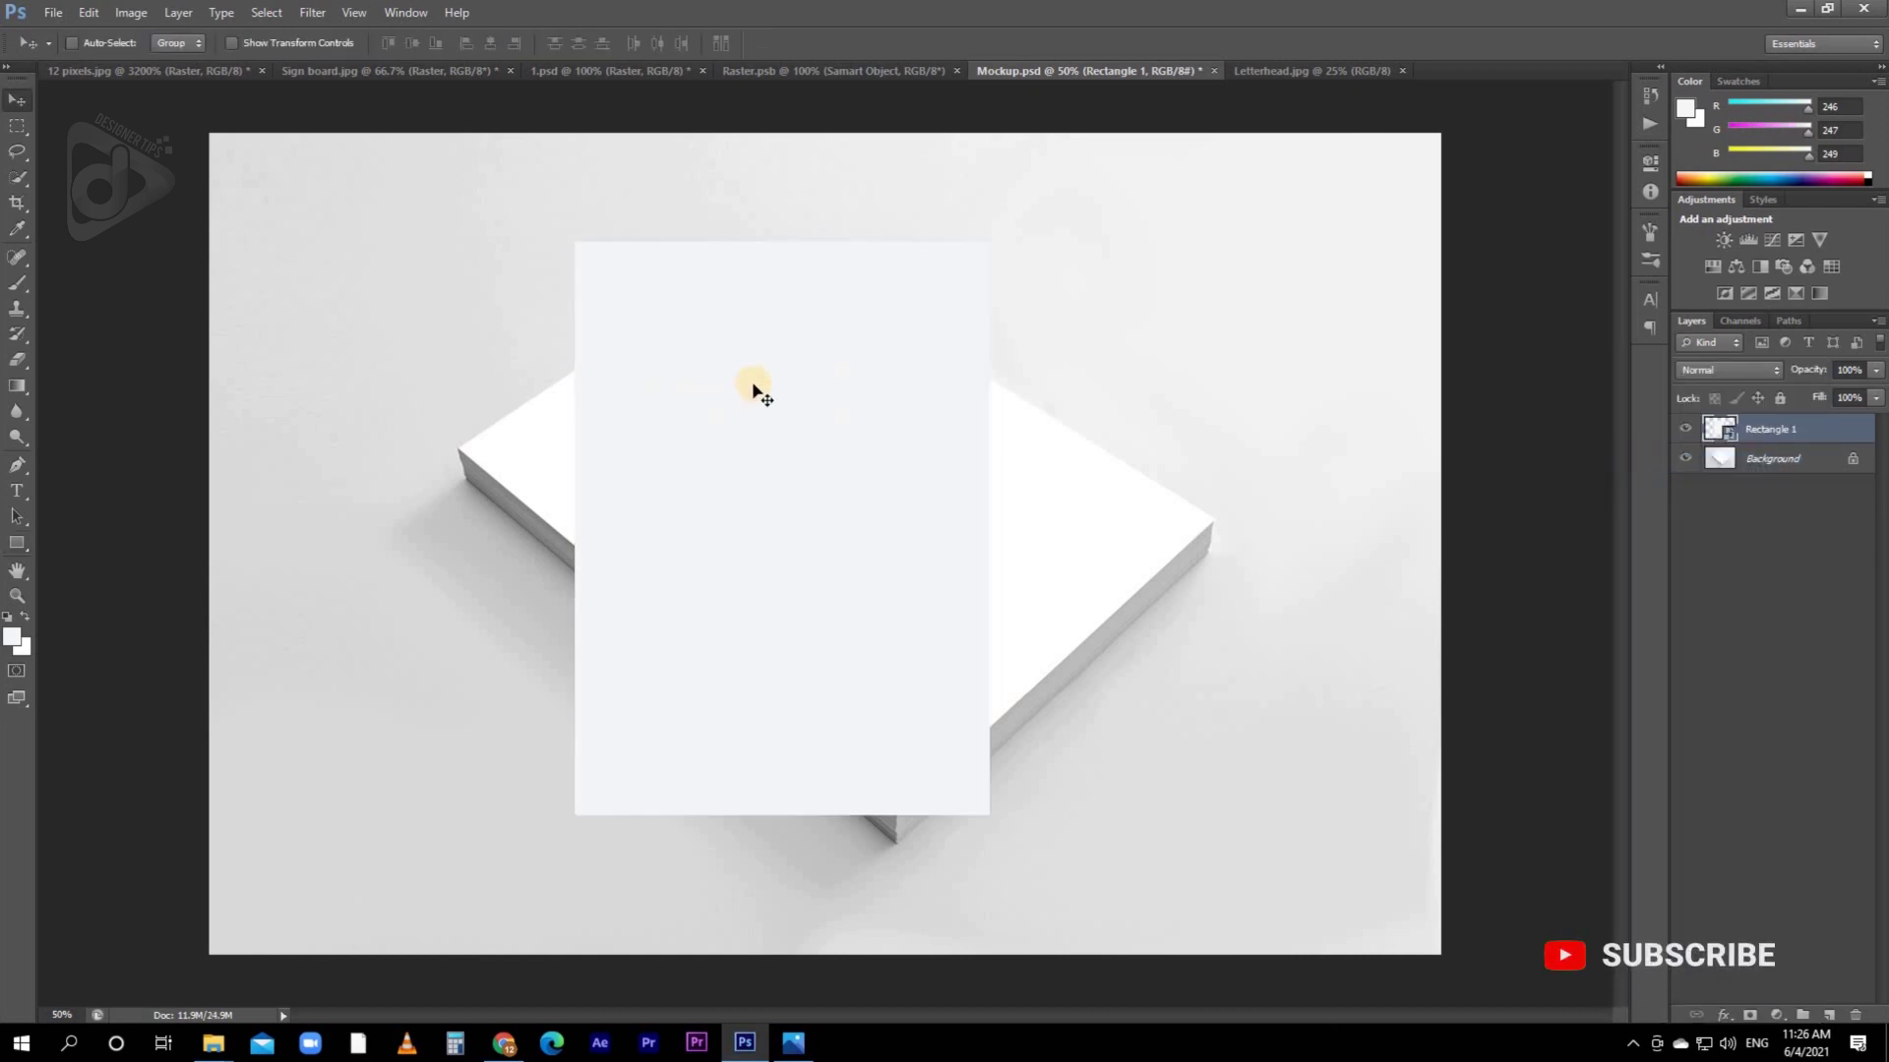
key(ctrl+t)
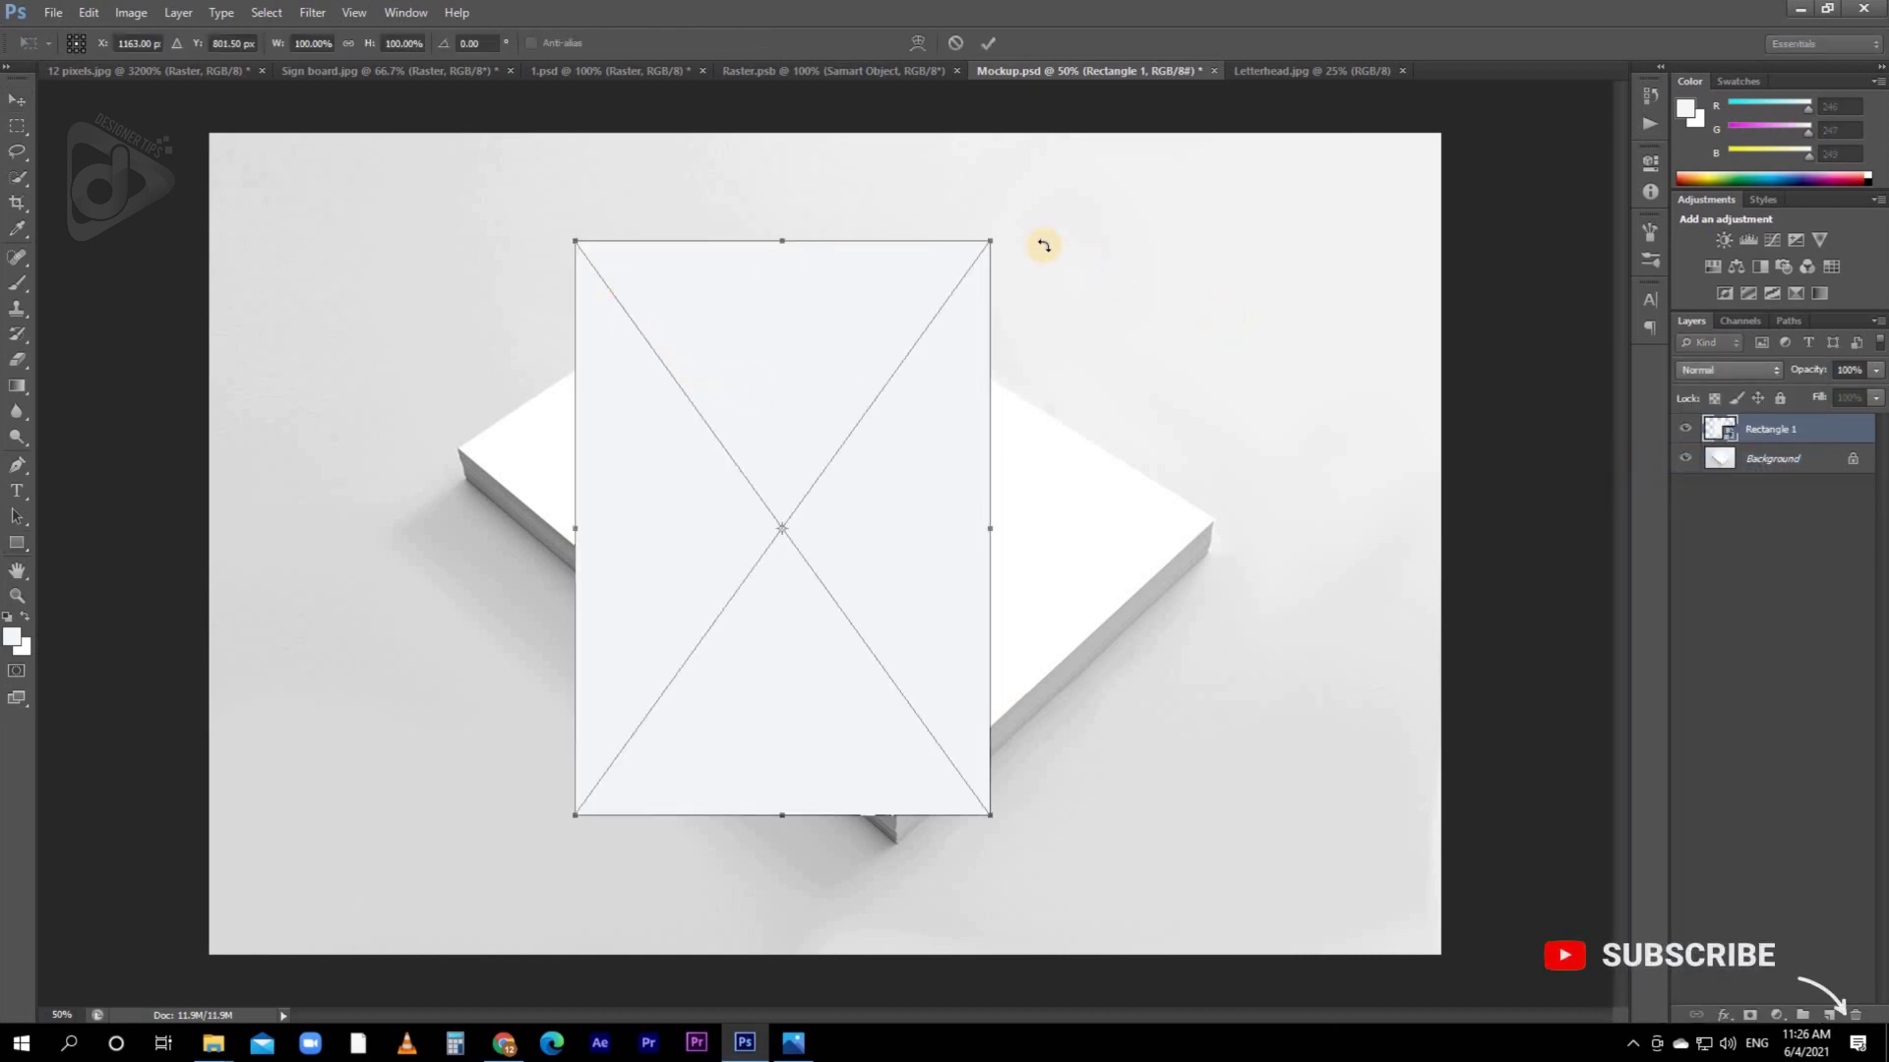
drag(941, 211, 769, 376)
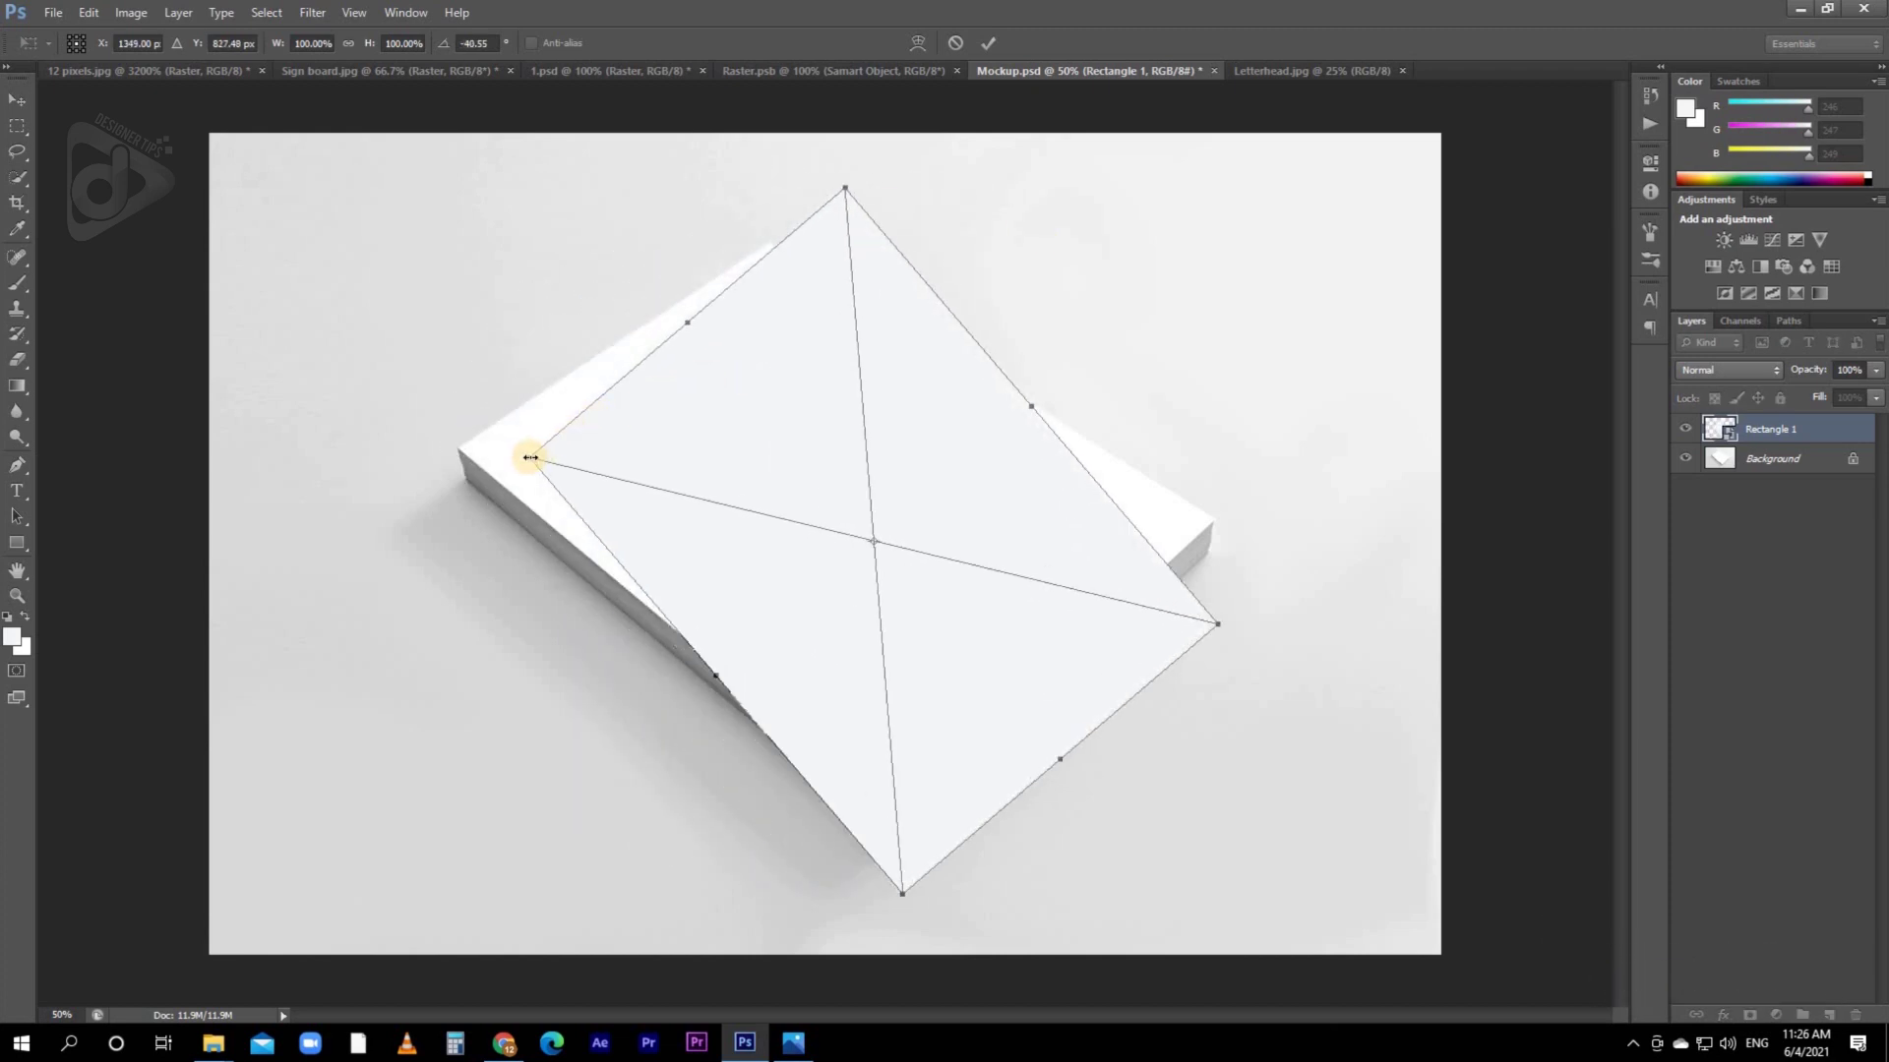
drag(532, 460, 457, 449)
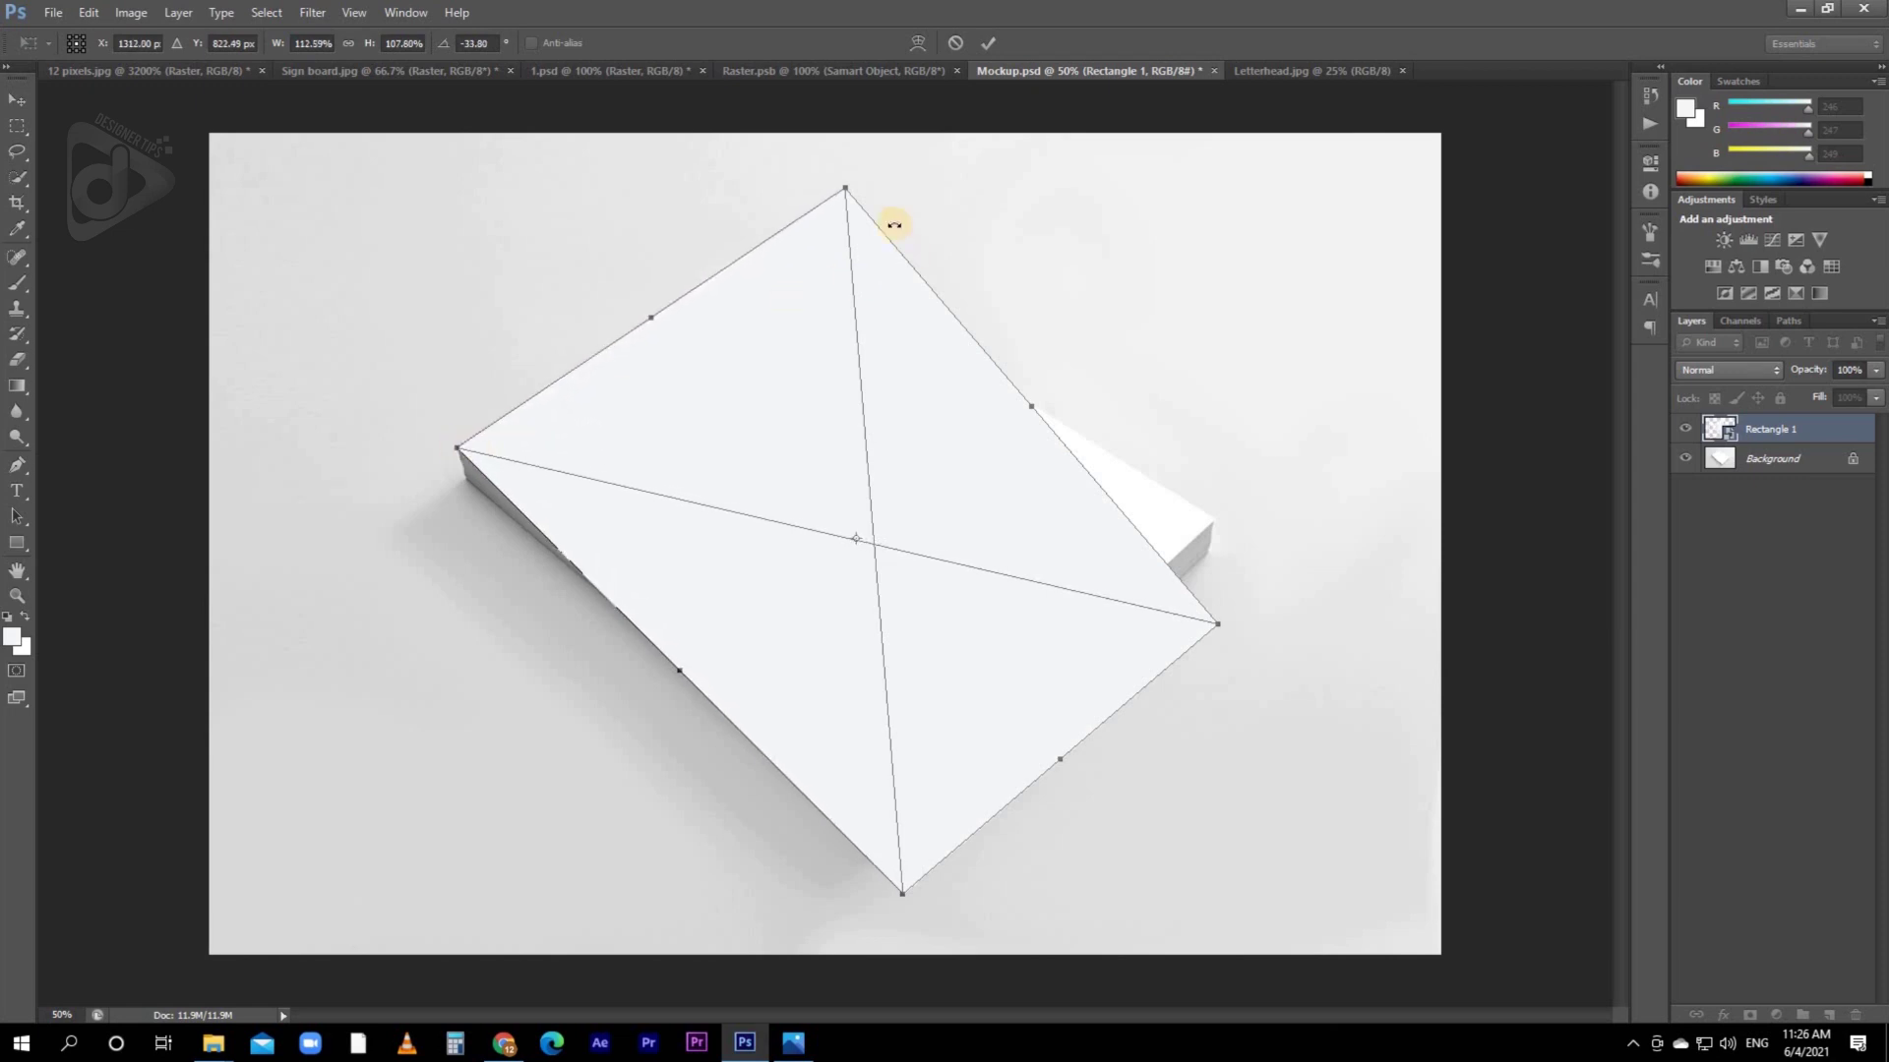
drag(849, 193, 767, 242)
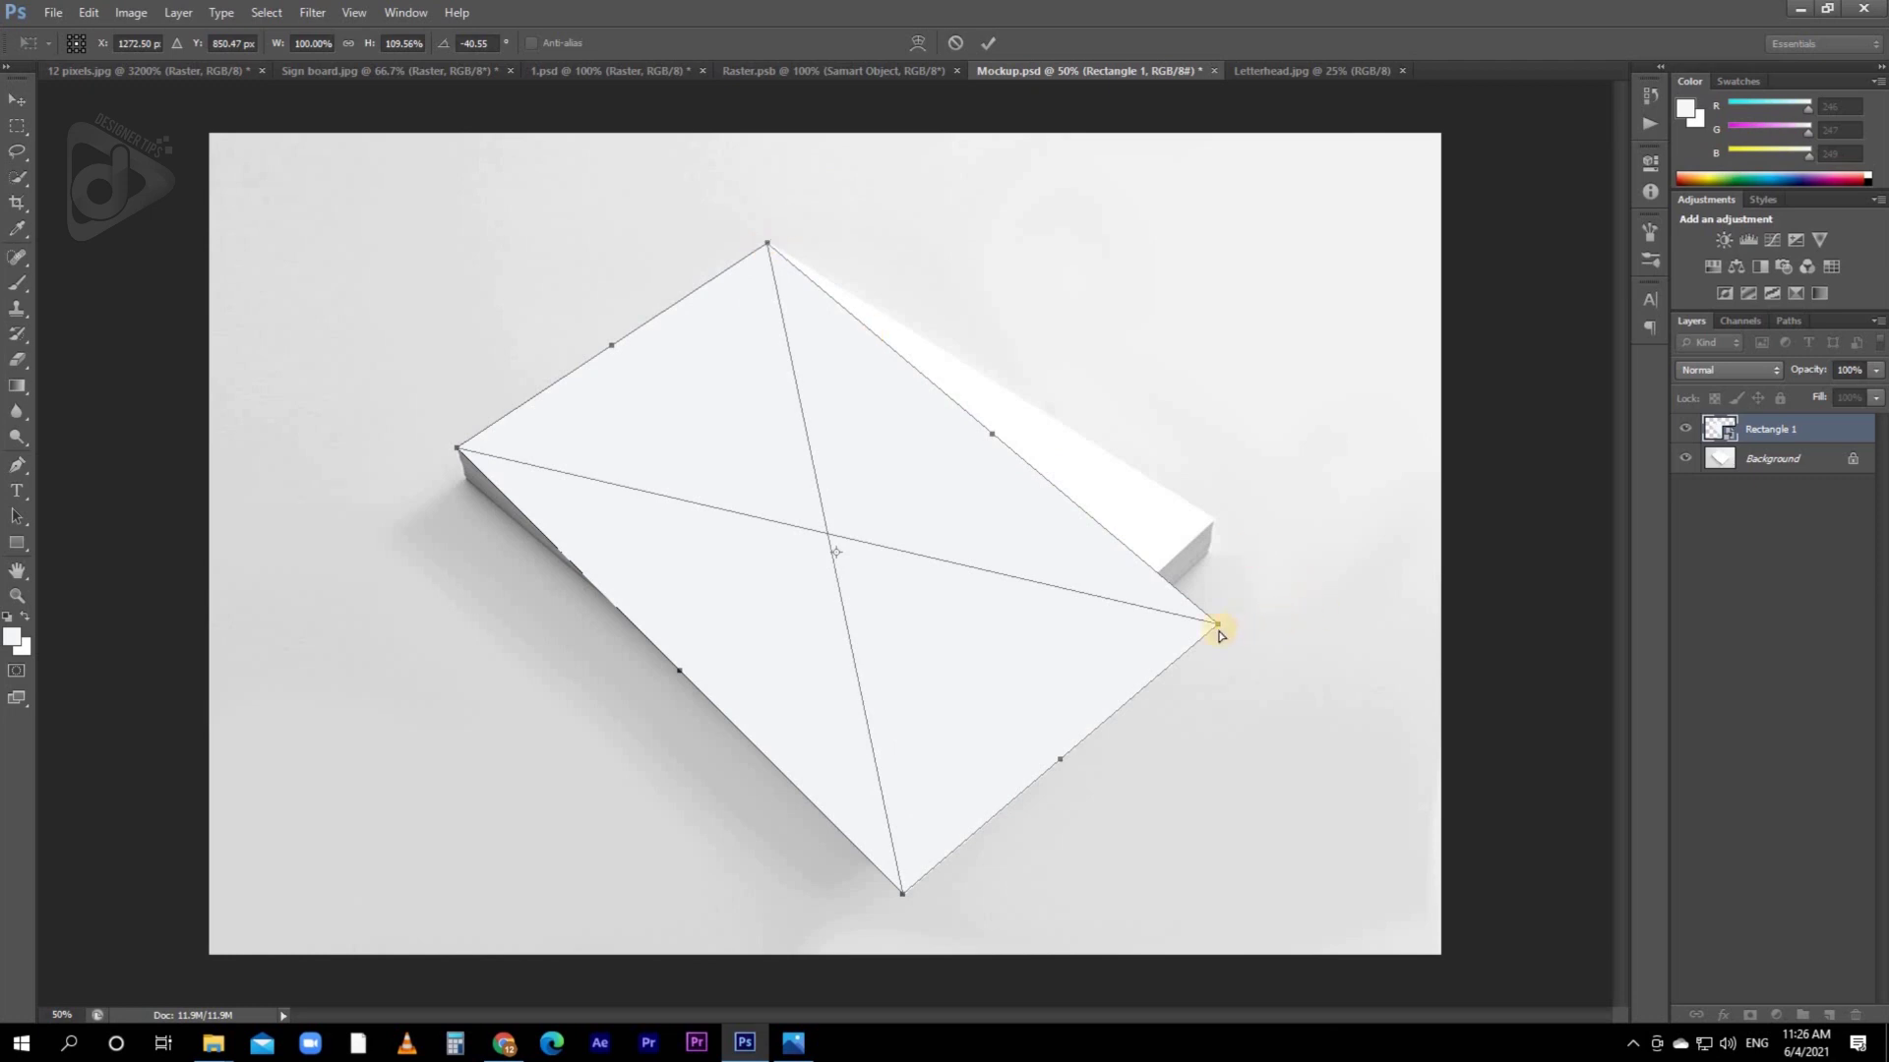
drag(1216, 620, 1212, 524)
drag(1212, 524, 1214, 522)
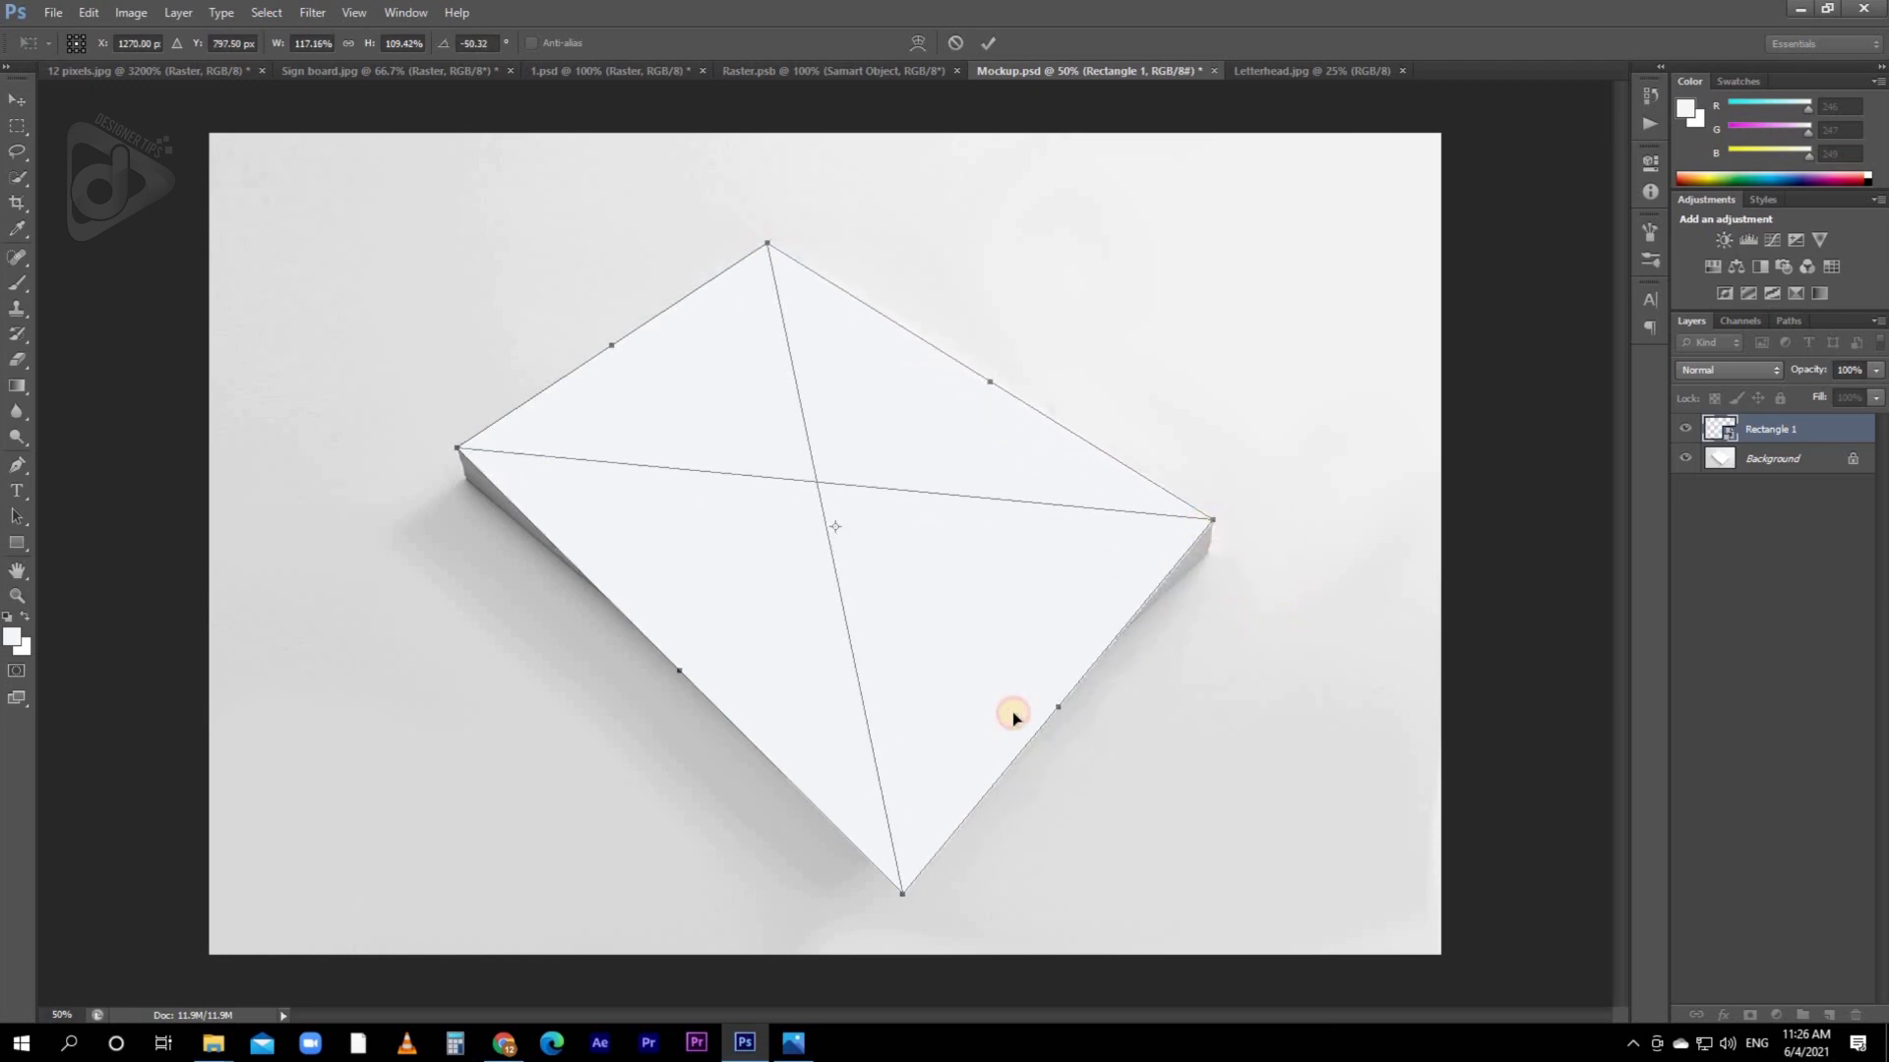
drag(903, 898, 886, 702)
drag(897, 772, 895, 816)
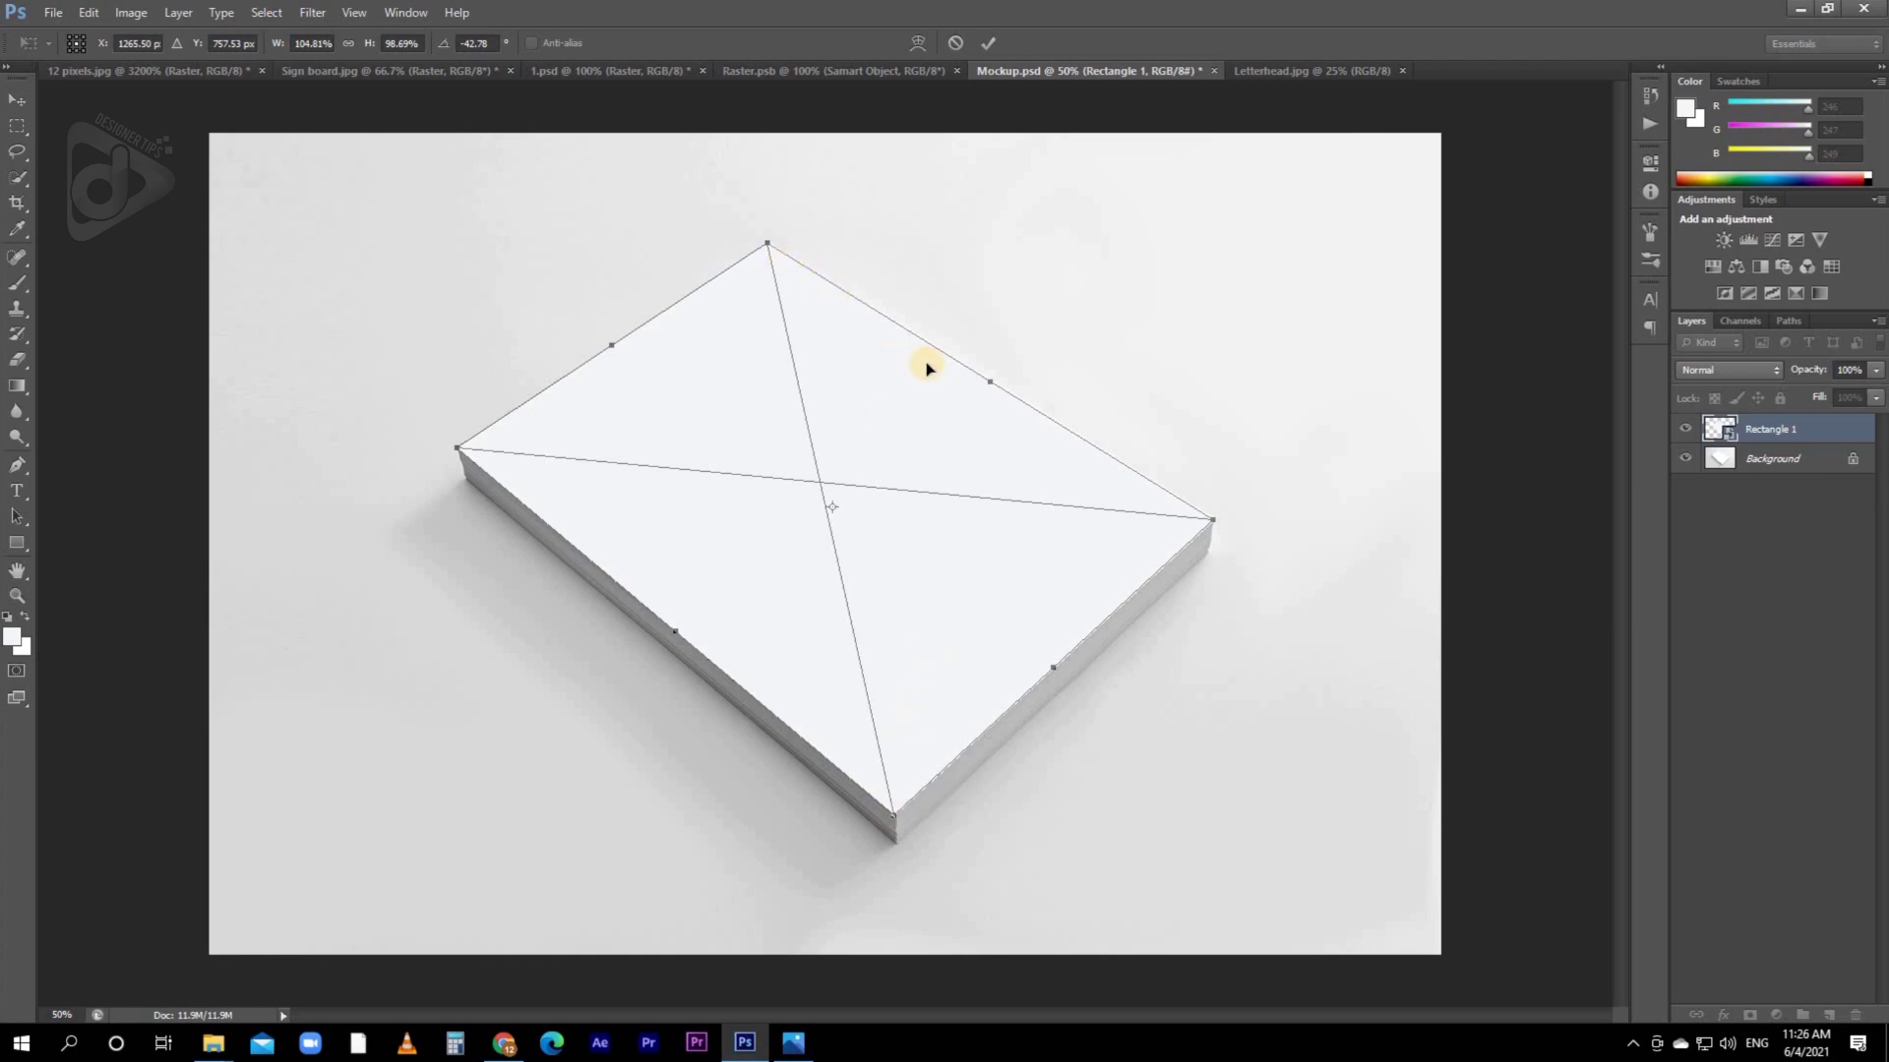
key(Return)
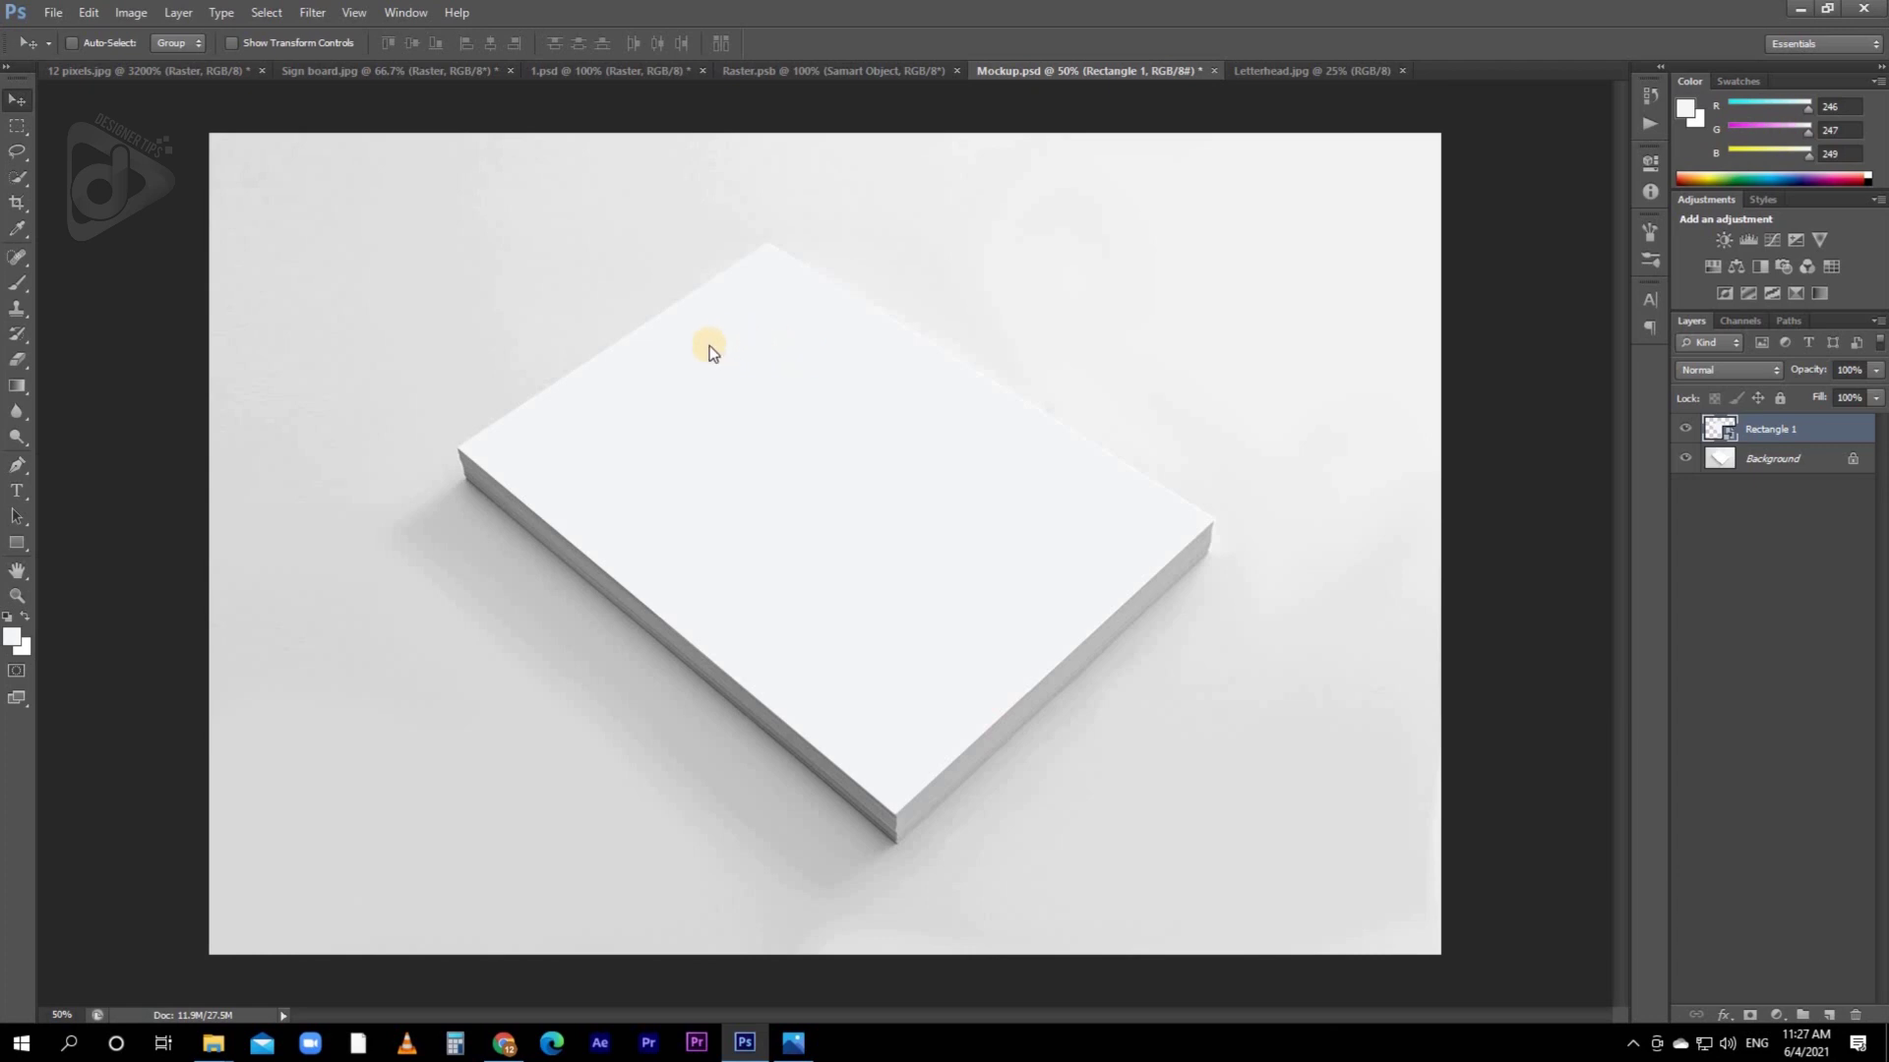
- Save the document as Mockup in Photoshop format in the Tutorial 102 folder, keeping layers and accepting the format options
key(ctrl+shift+s)
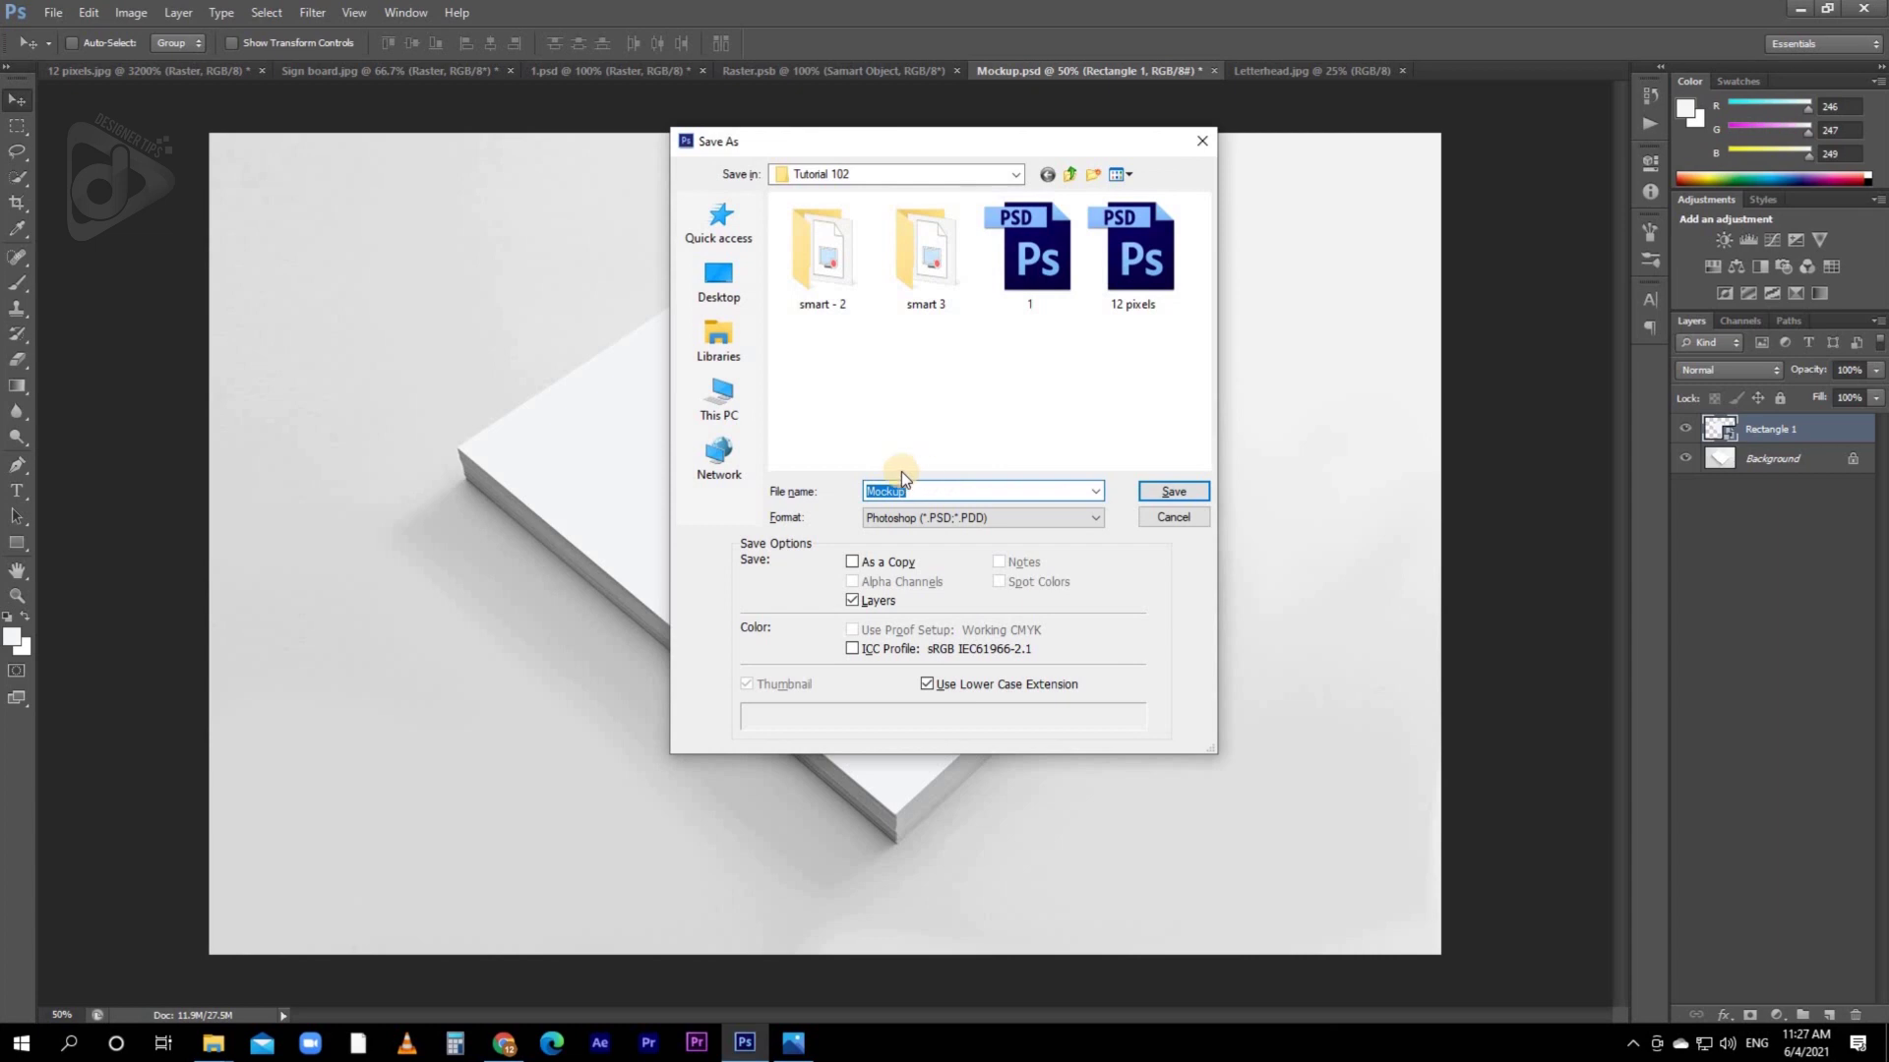
click(1197, 495)
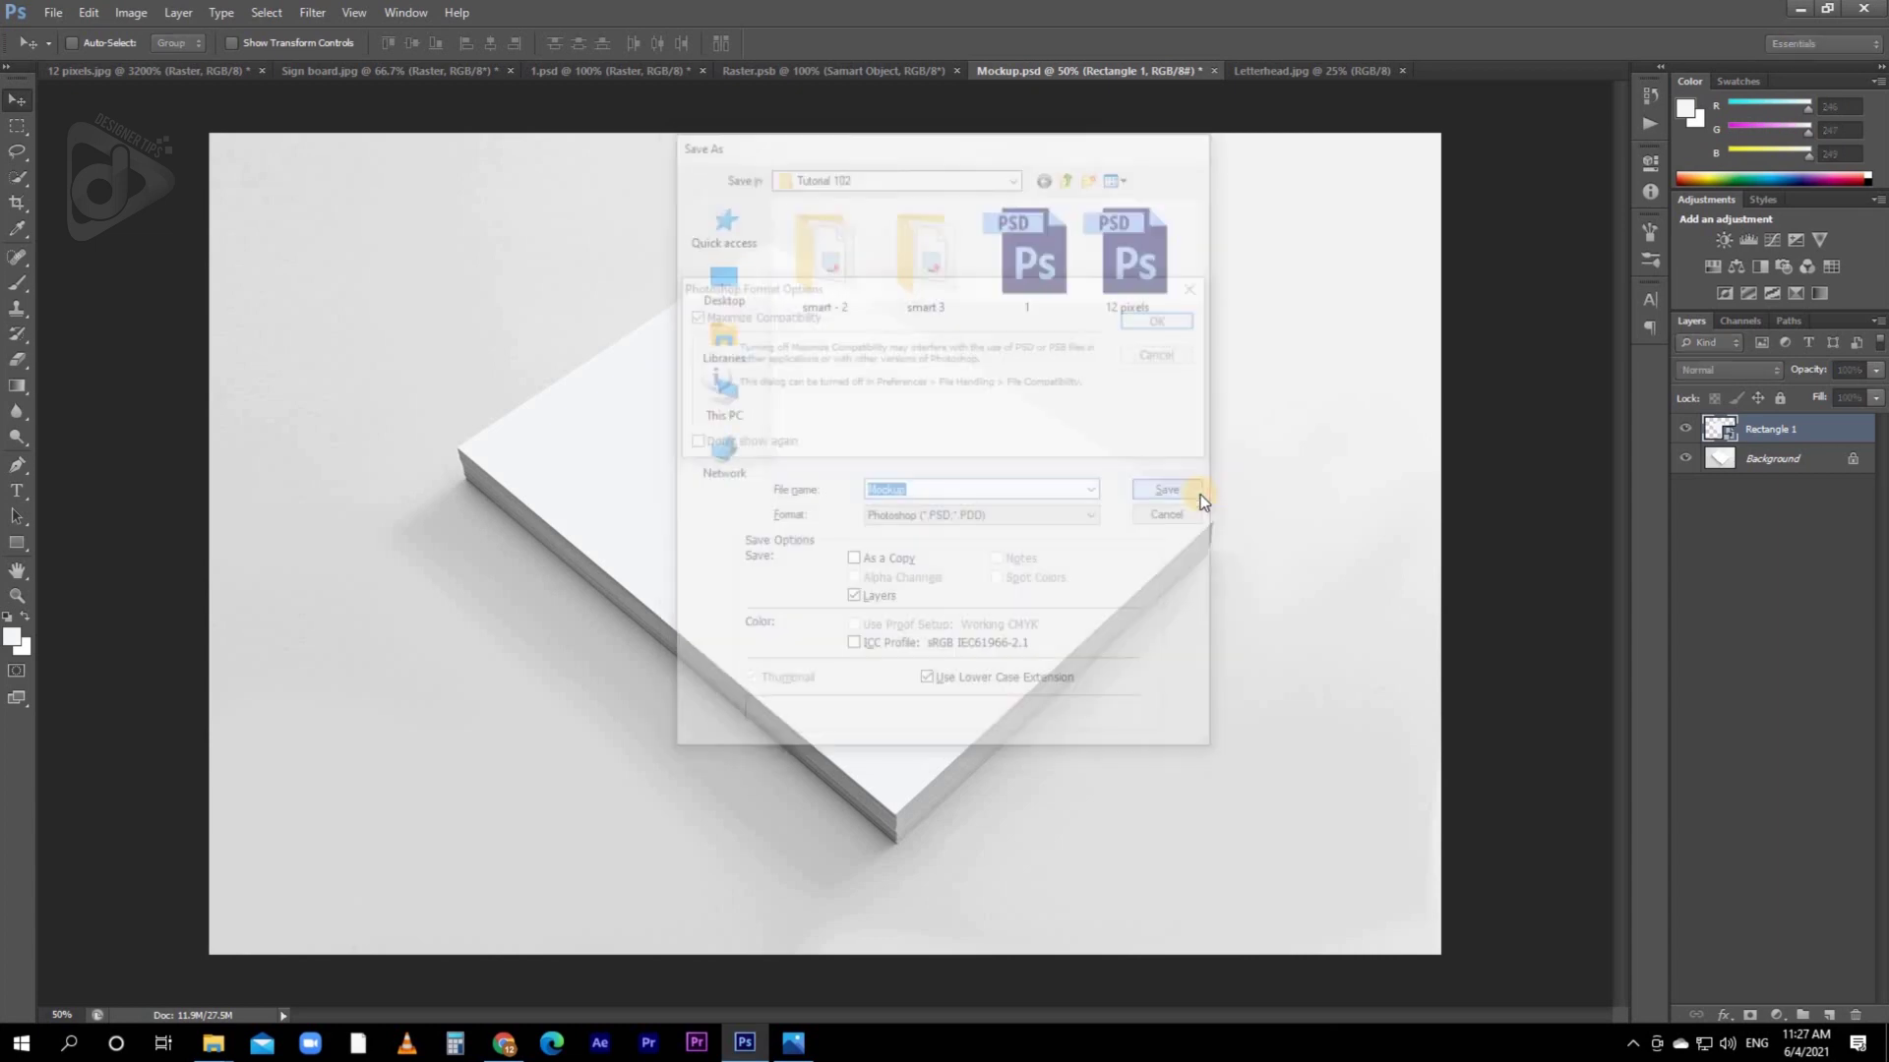
click(1180, 320)
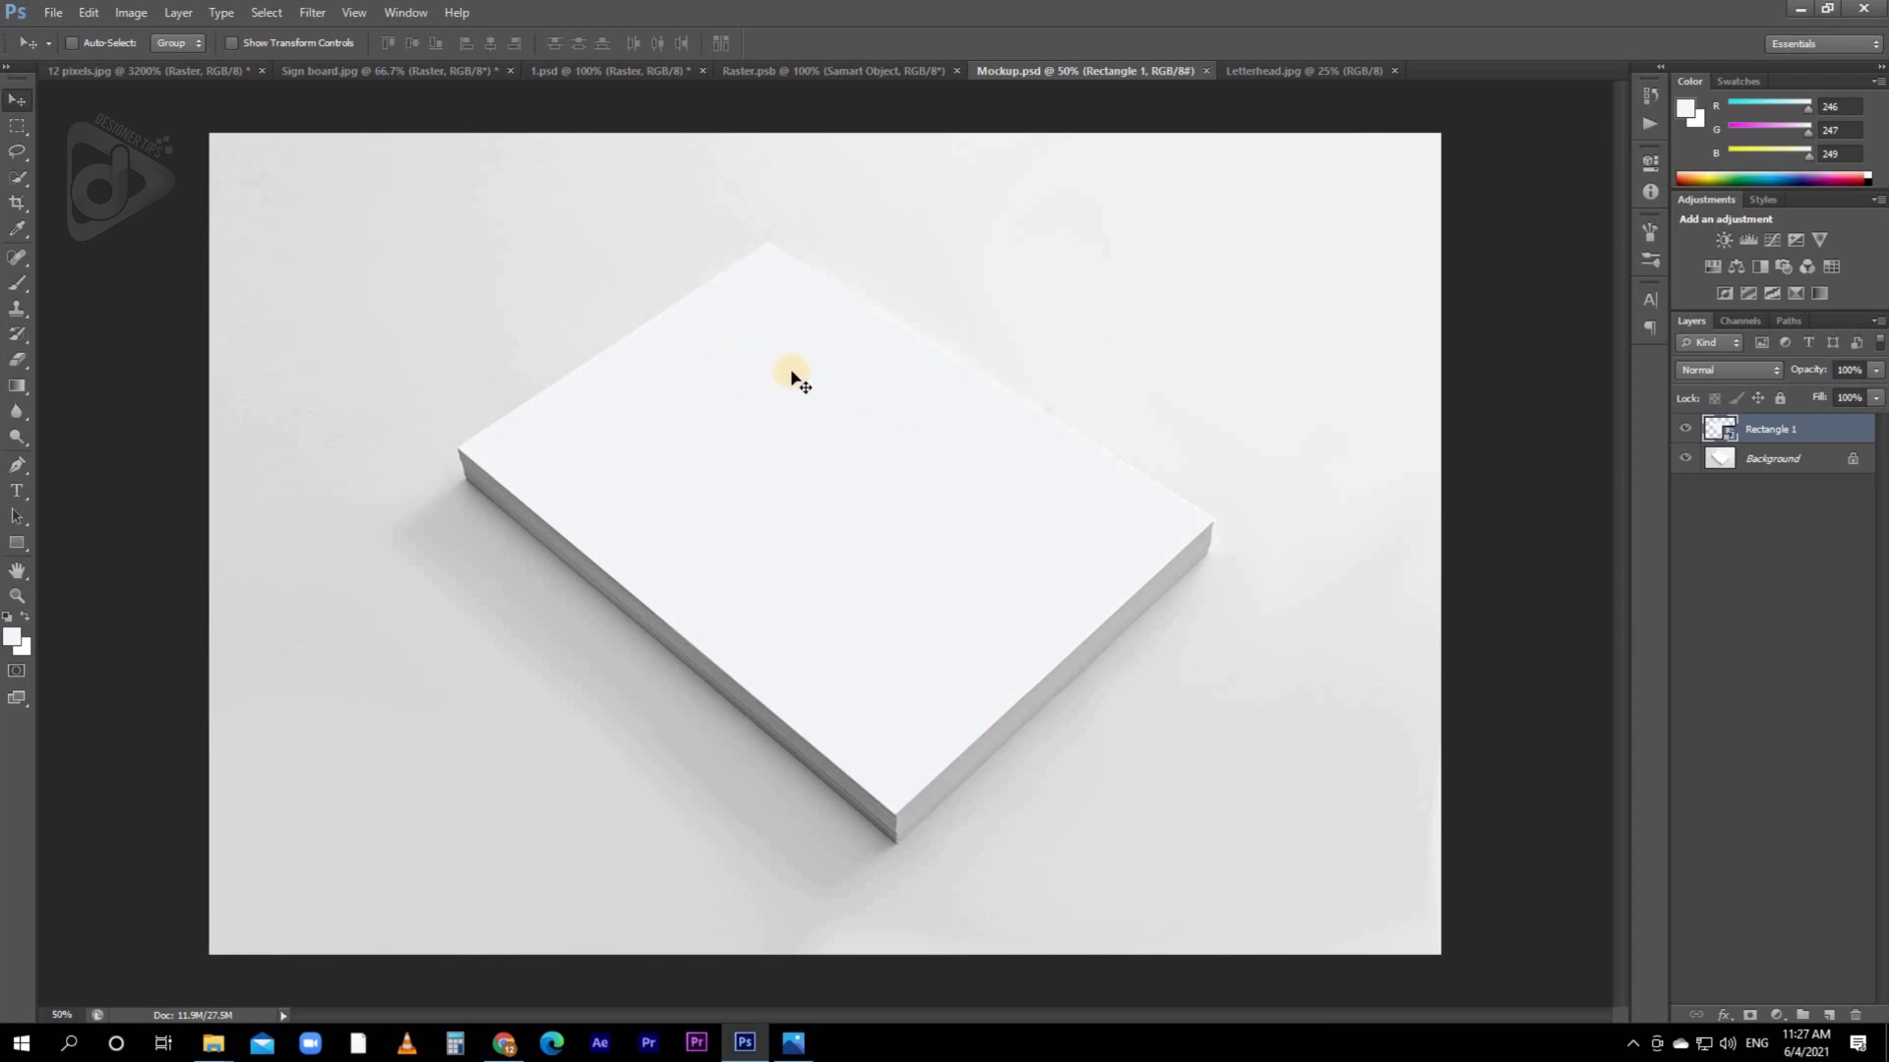
- Open the contents of the Rectangle 1 smart object and copy the design from Letterhead.jpg into Rectangle 13.psb
double_click(1717, 430)
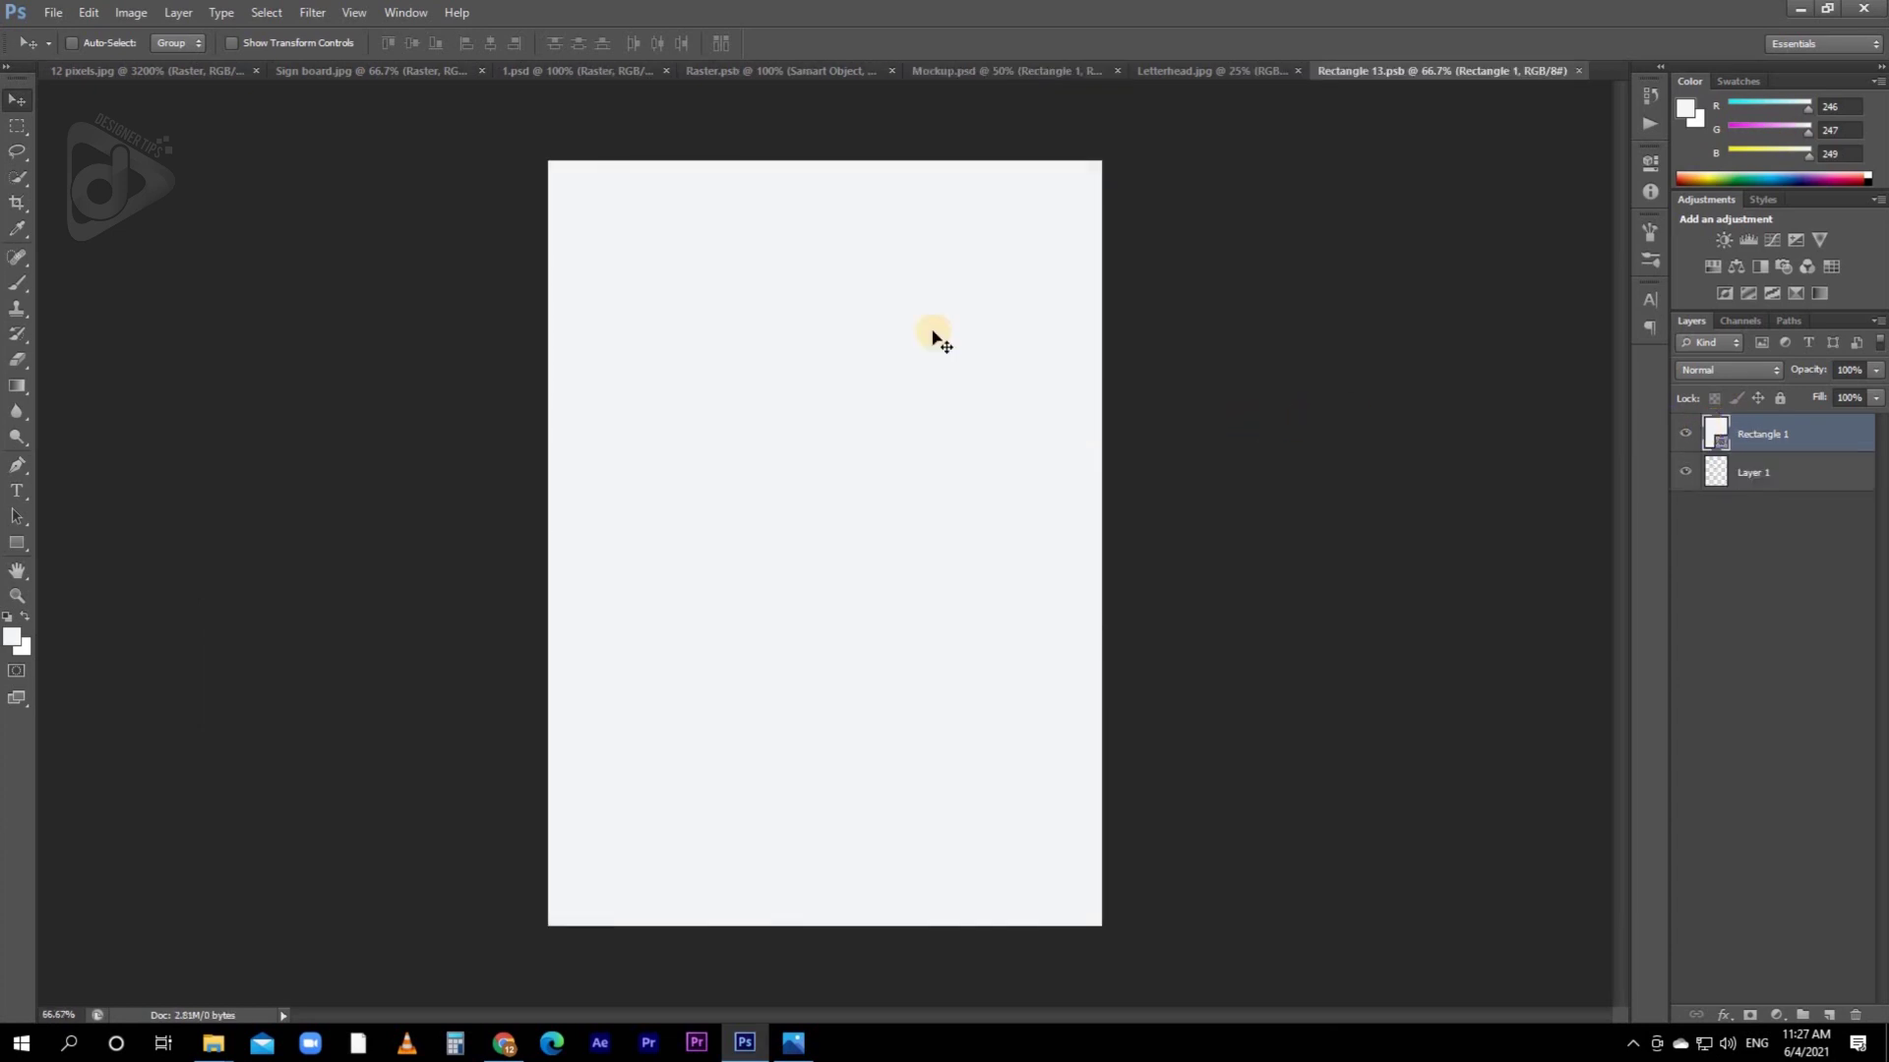
click(929, 71)
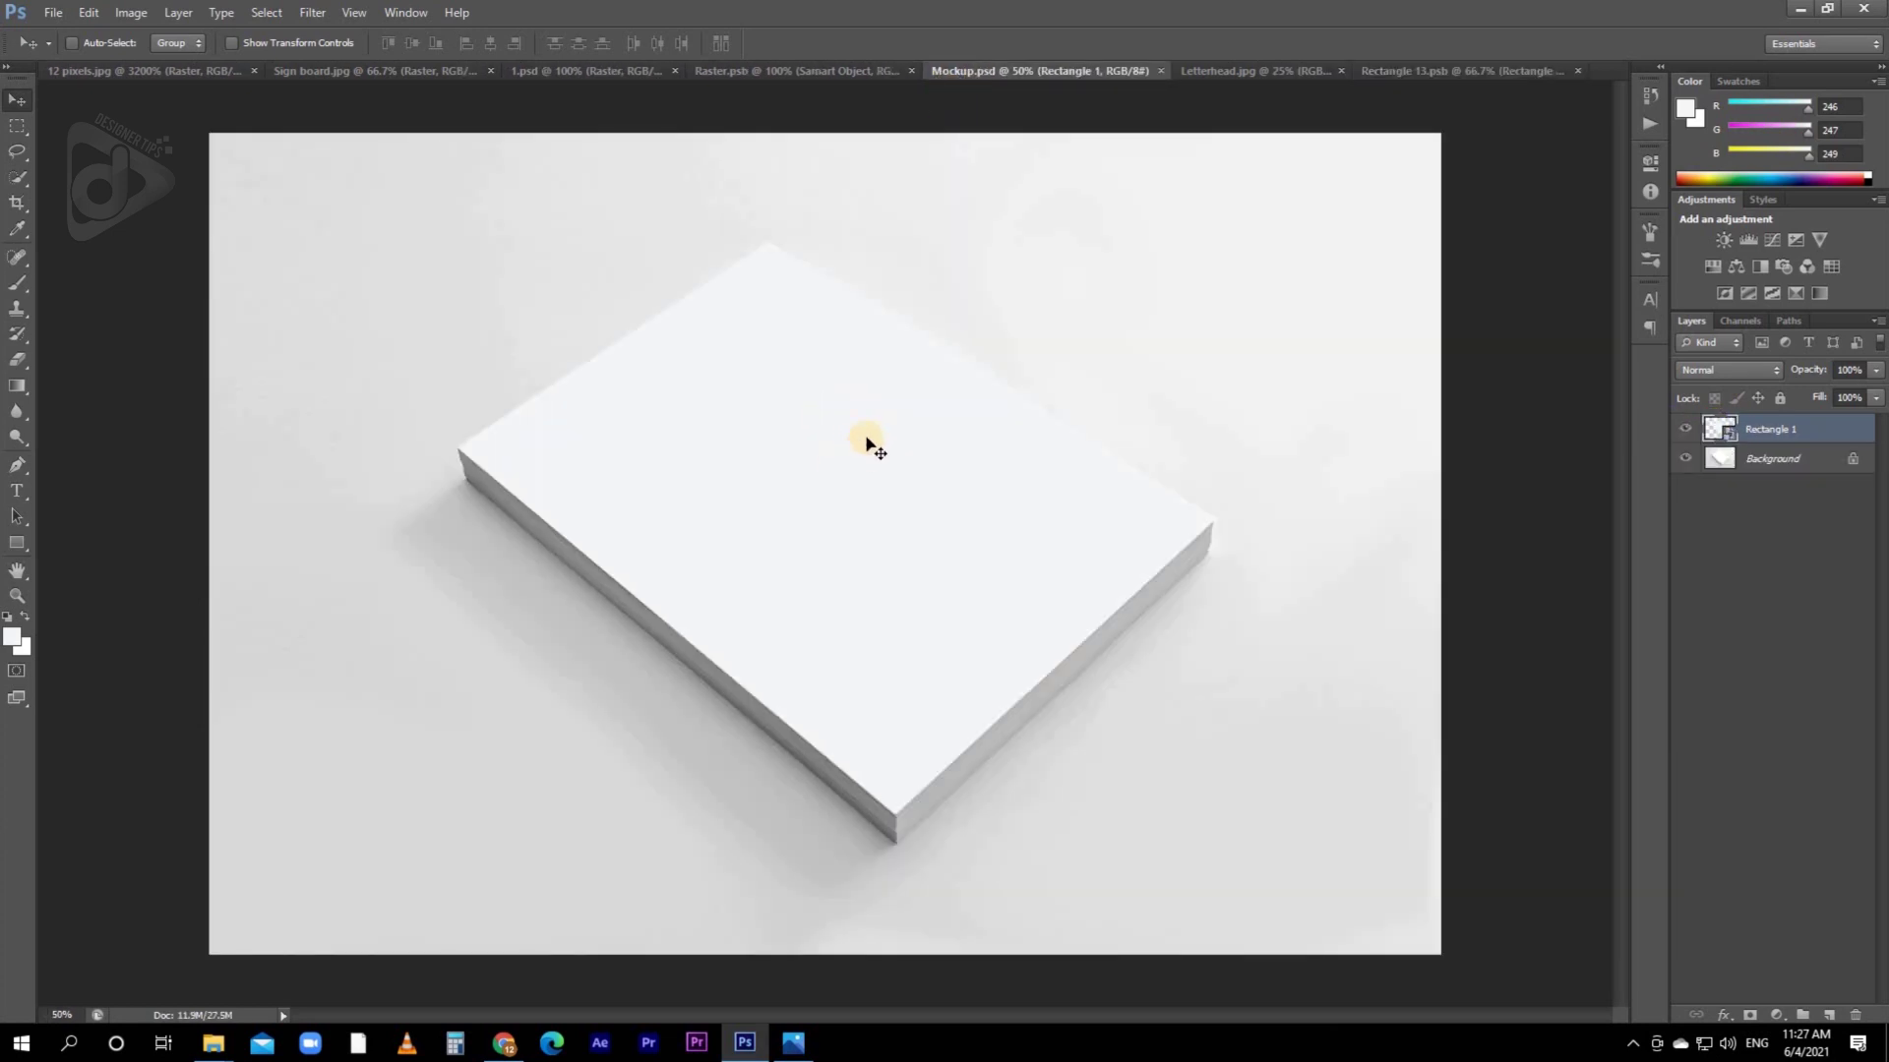
click(1444, 75)
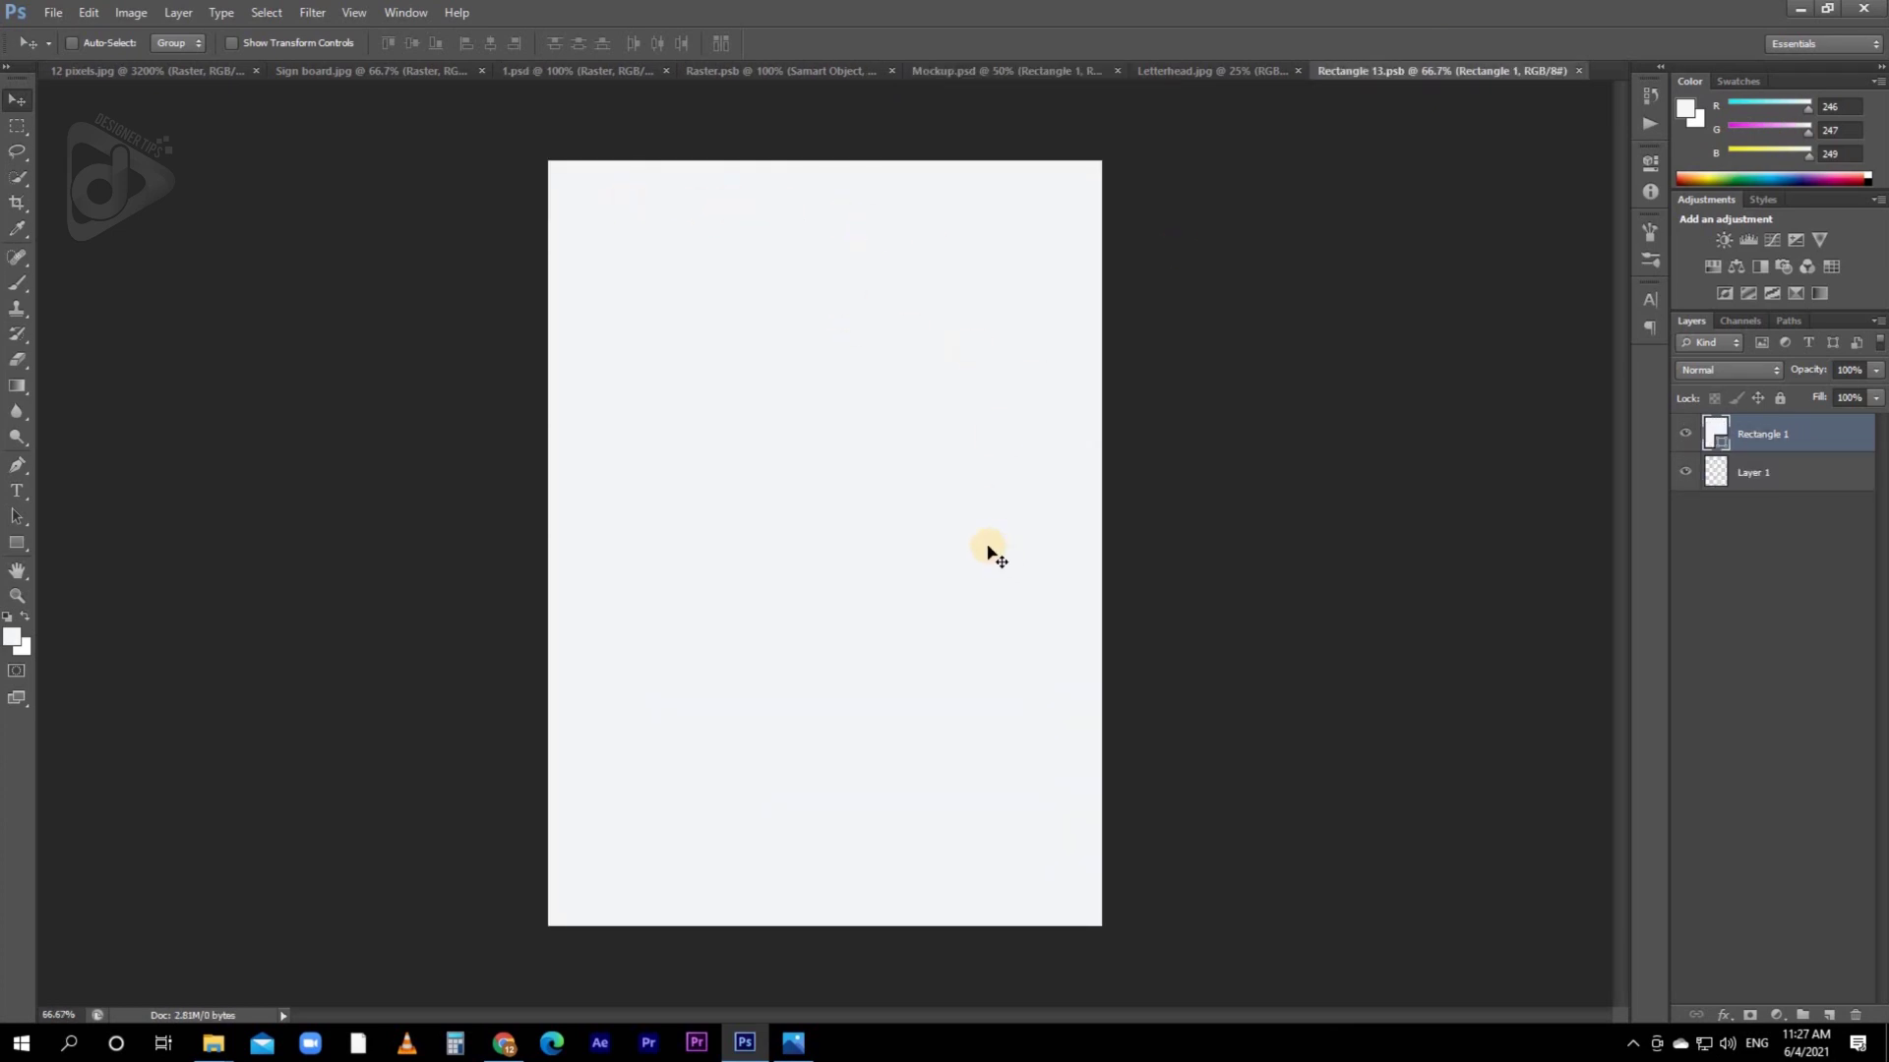
drag(984, 549, 905, 403)
click(1390, 67)
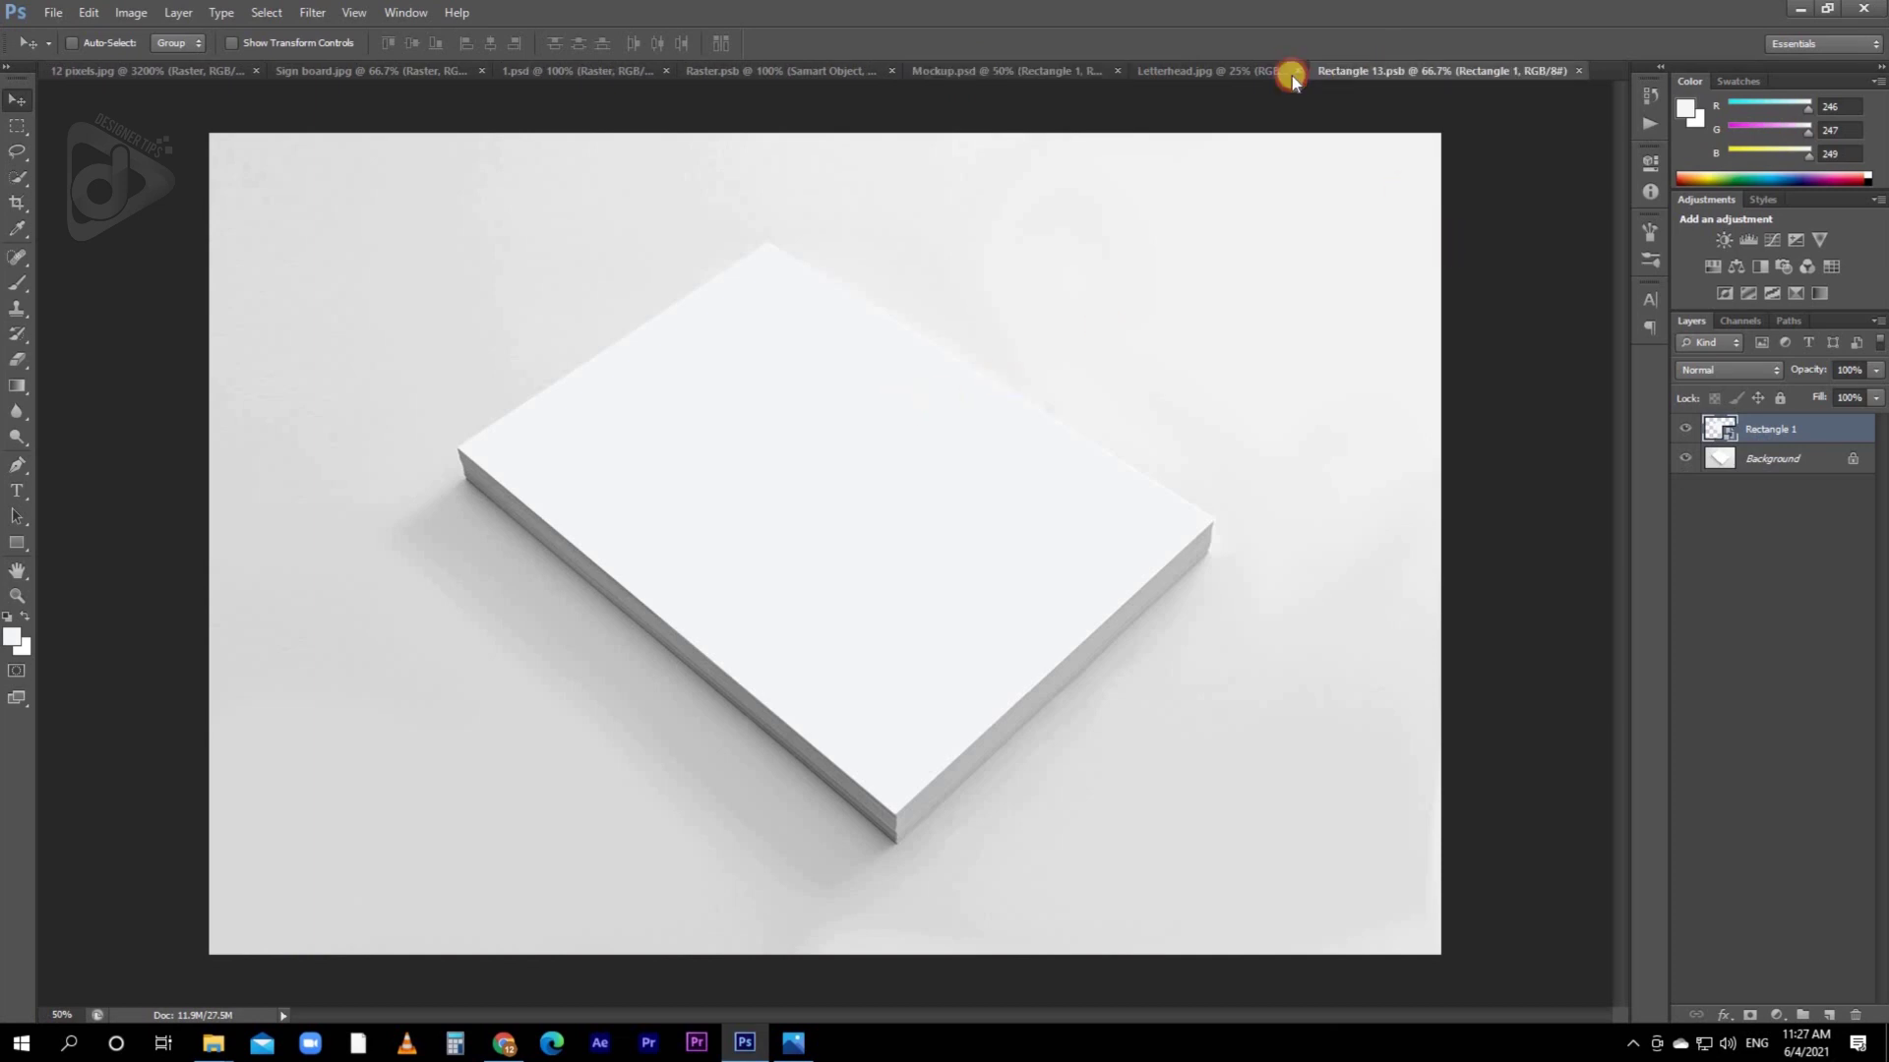
click(1230, 73)
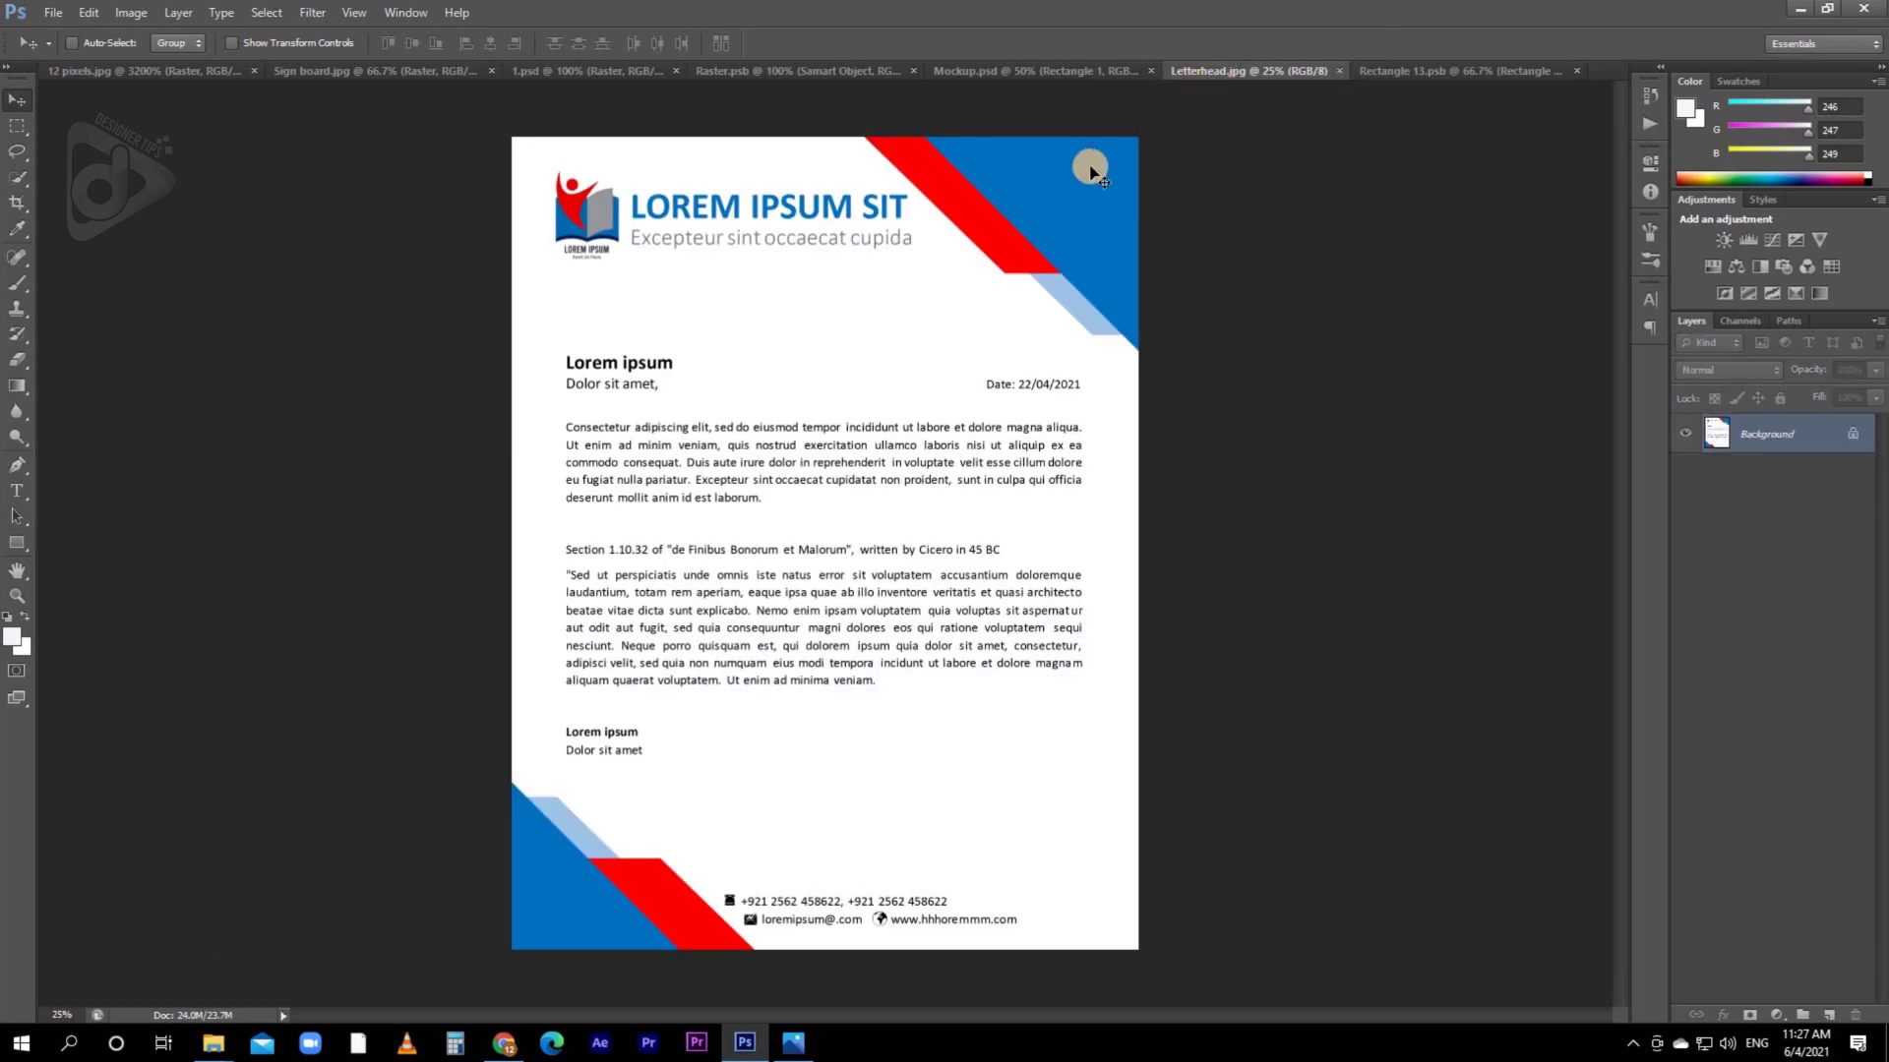
mouse_move(826, 372)
mouse_down()
mouse_move(1429, 151)
mouse_move(1404, 76)
mouse_move(919, 413)
mouse_move(817, 380)
mouse_up()
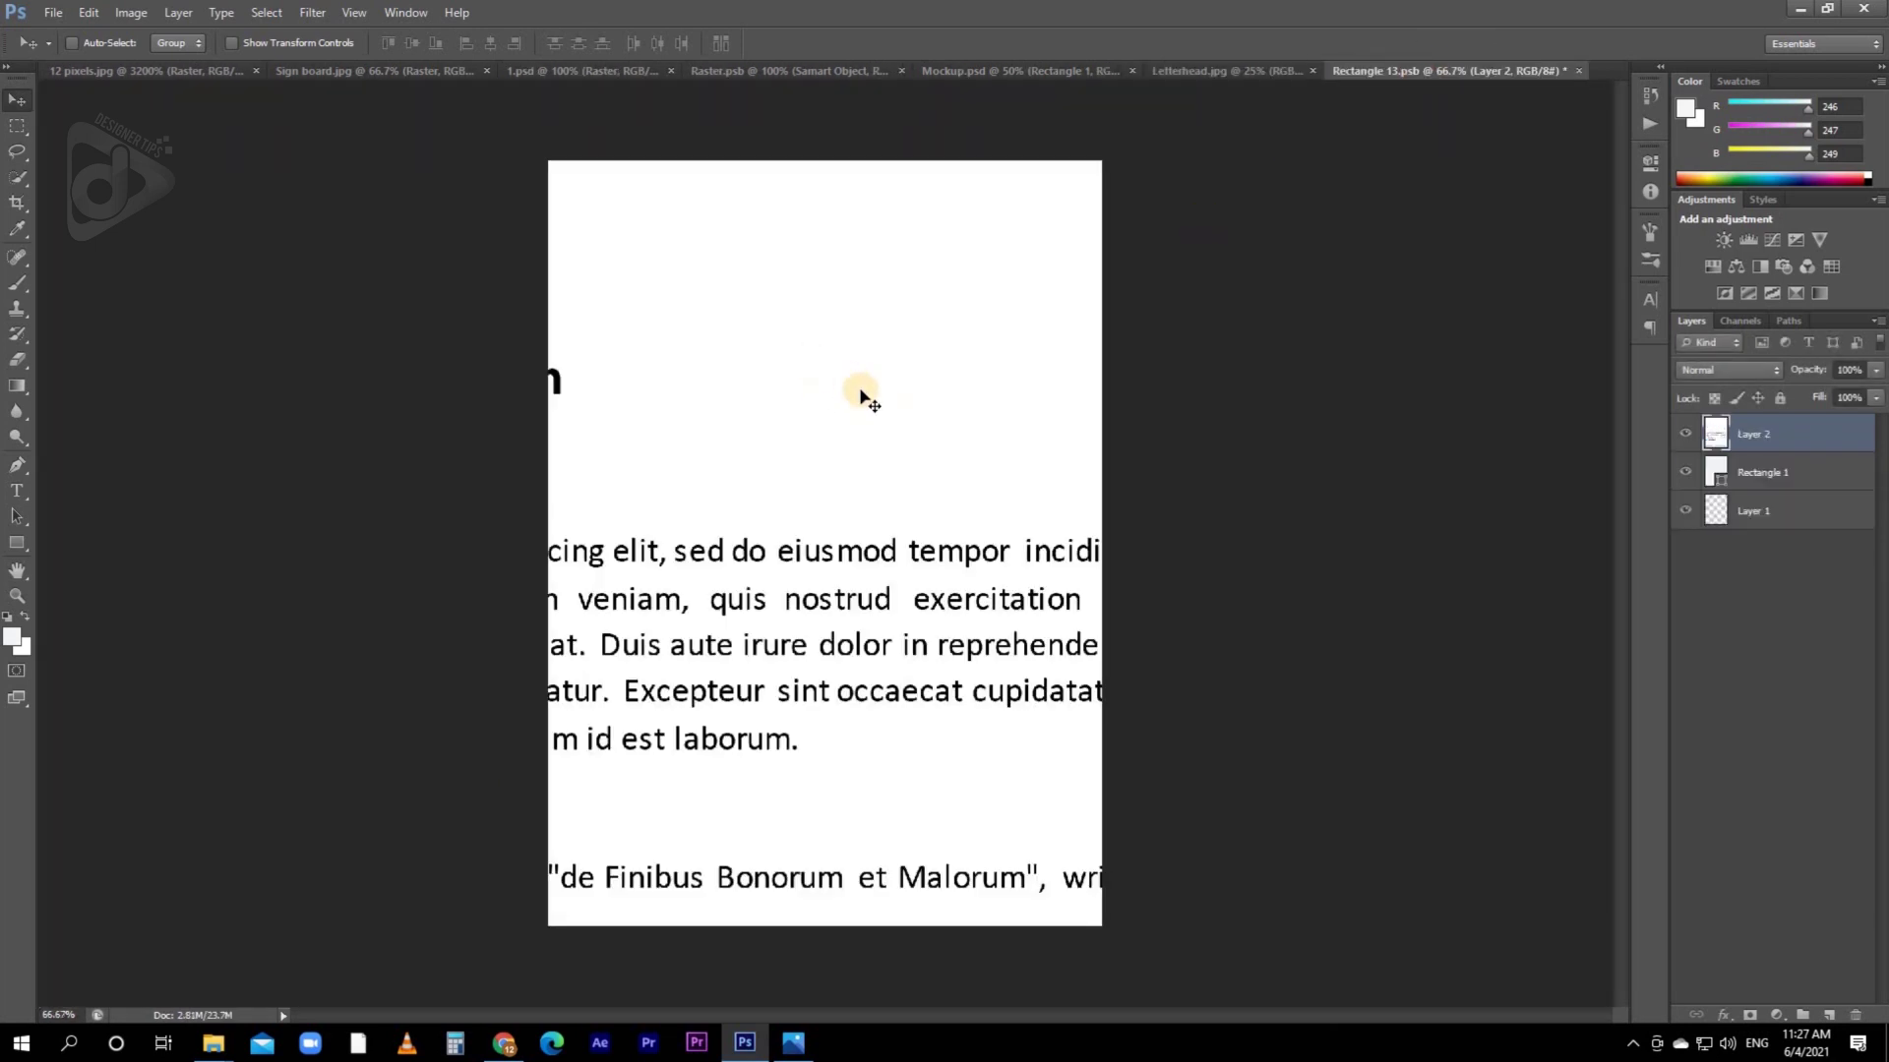
- Scale the letterhead layer to about 33.1% width and 35.3% height and align it to fill the canvas exactly
key(ctrl+t)
key(ctrl+0)
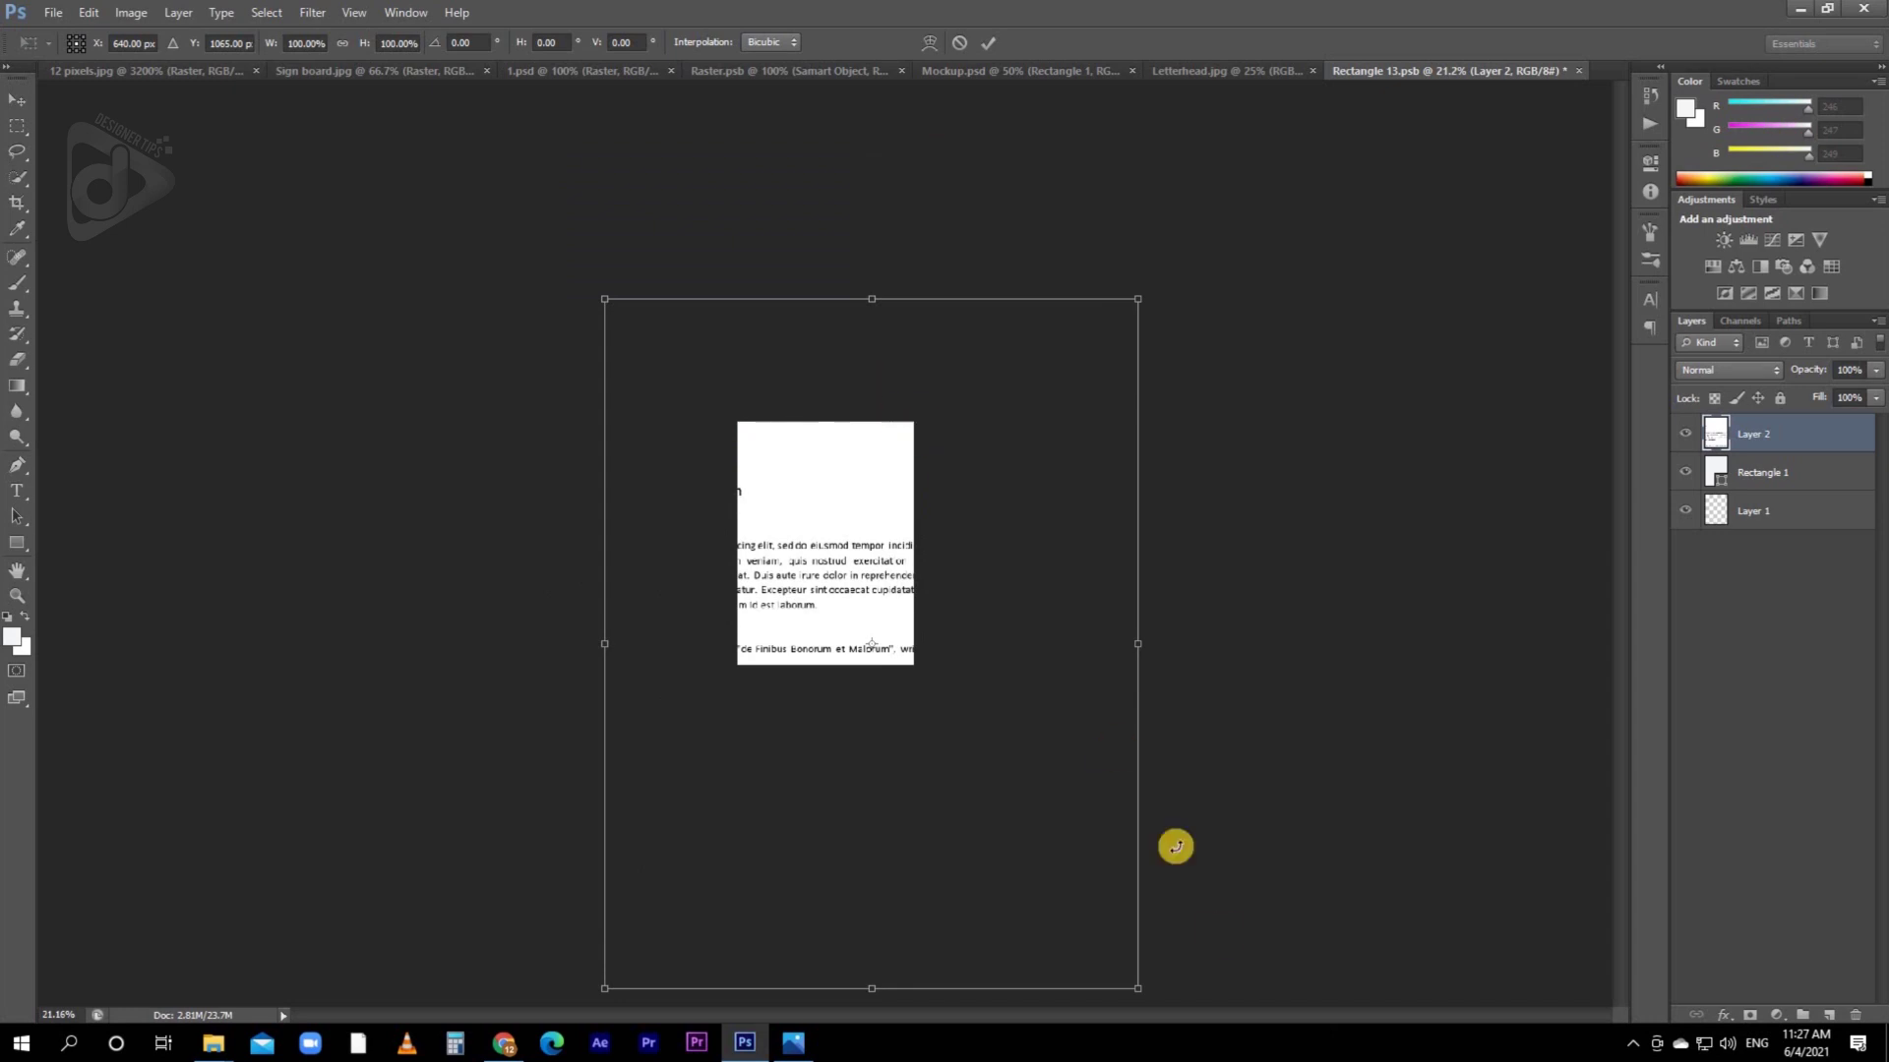
drag(1135, 997, 977, 790)
drag(893, 724, 859, 639)
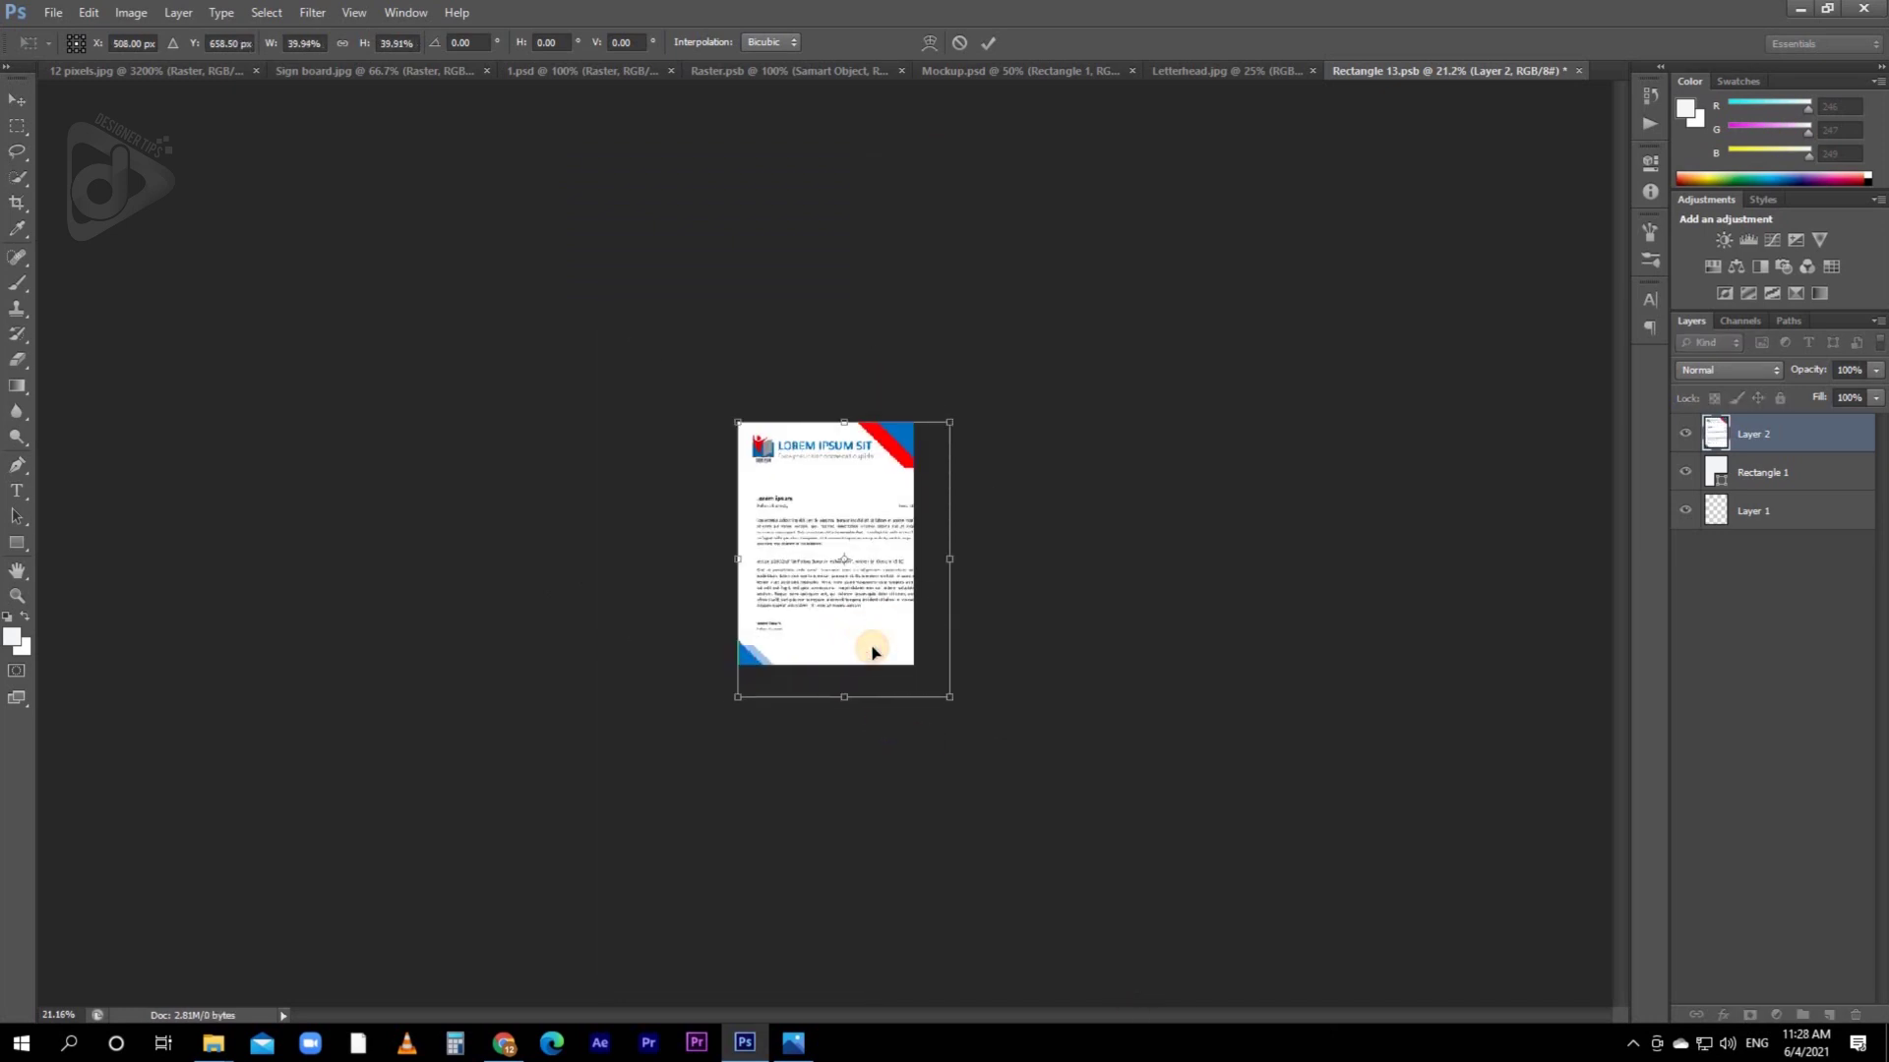
key(ctrl+plus)
key(ctrl+plus)
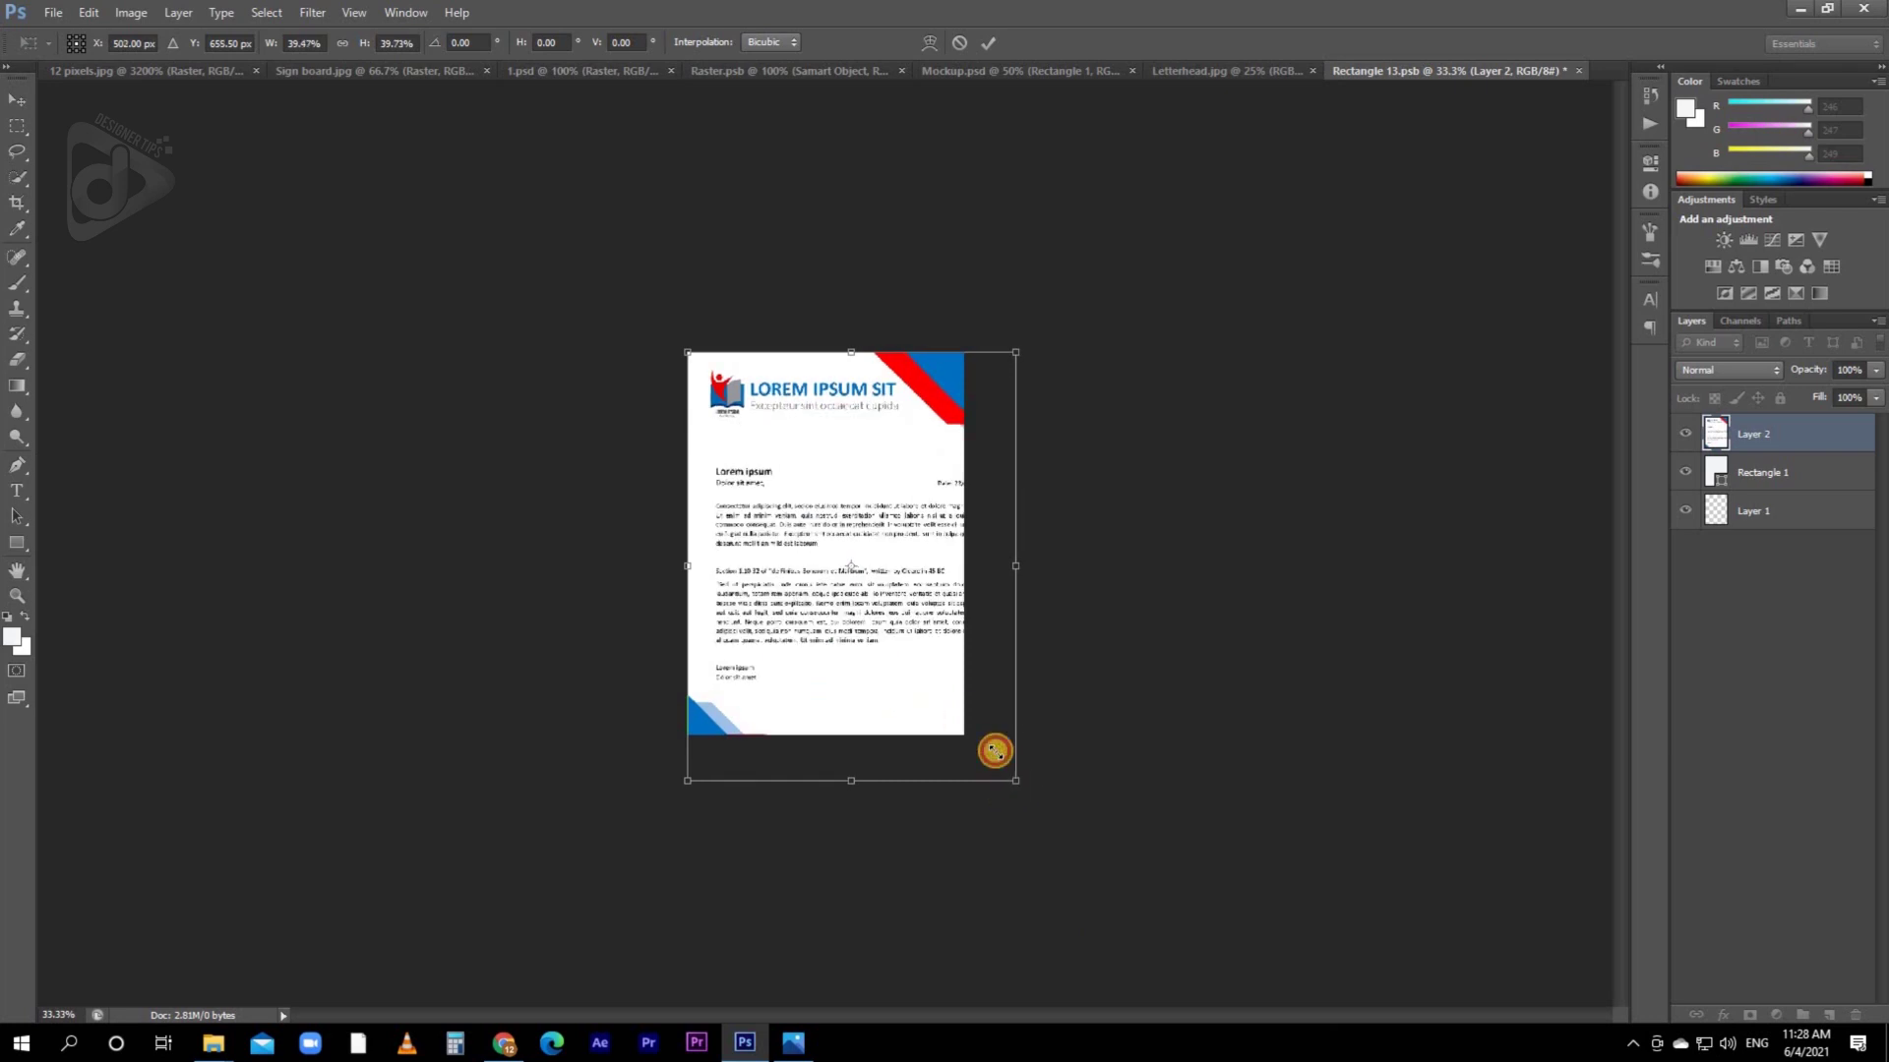
drag(994, 752, 965, 734)
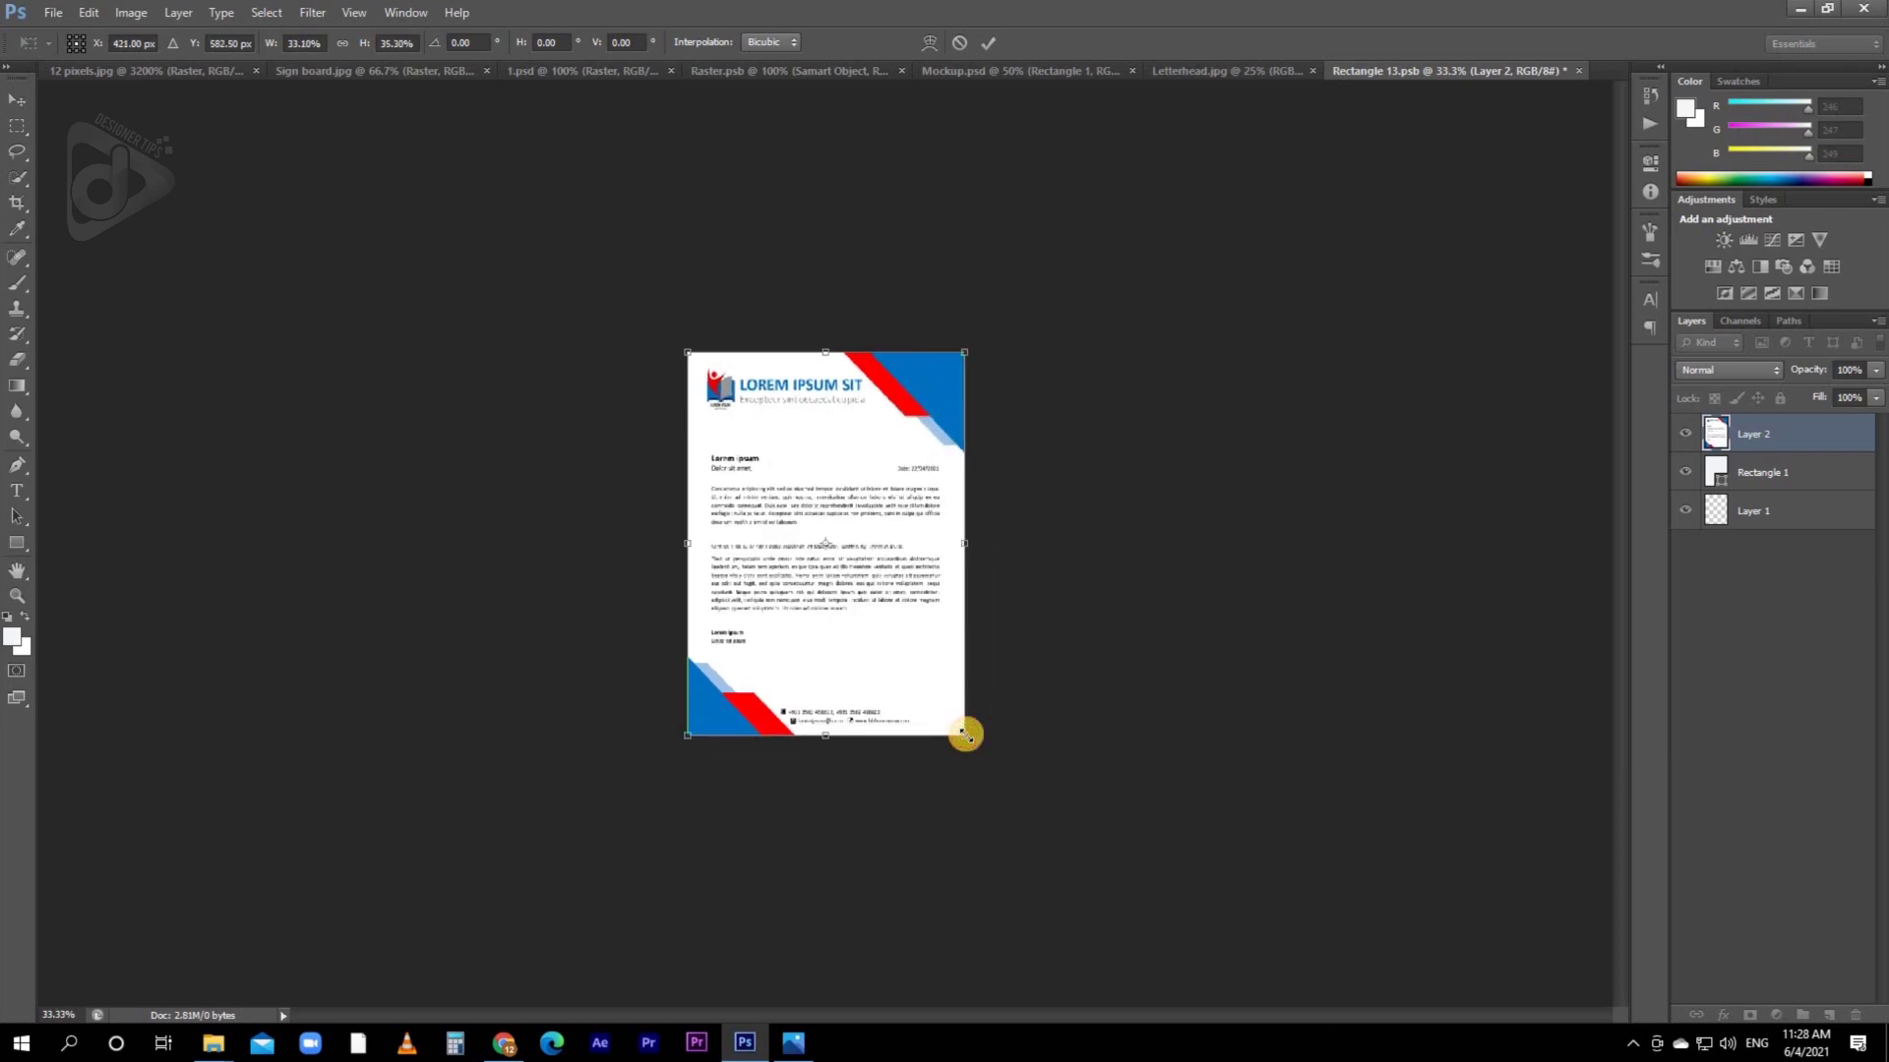
key(Return)
key(ctrl+plus)
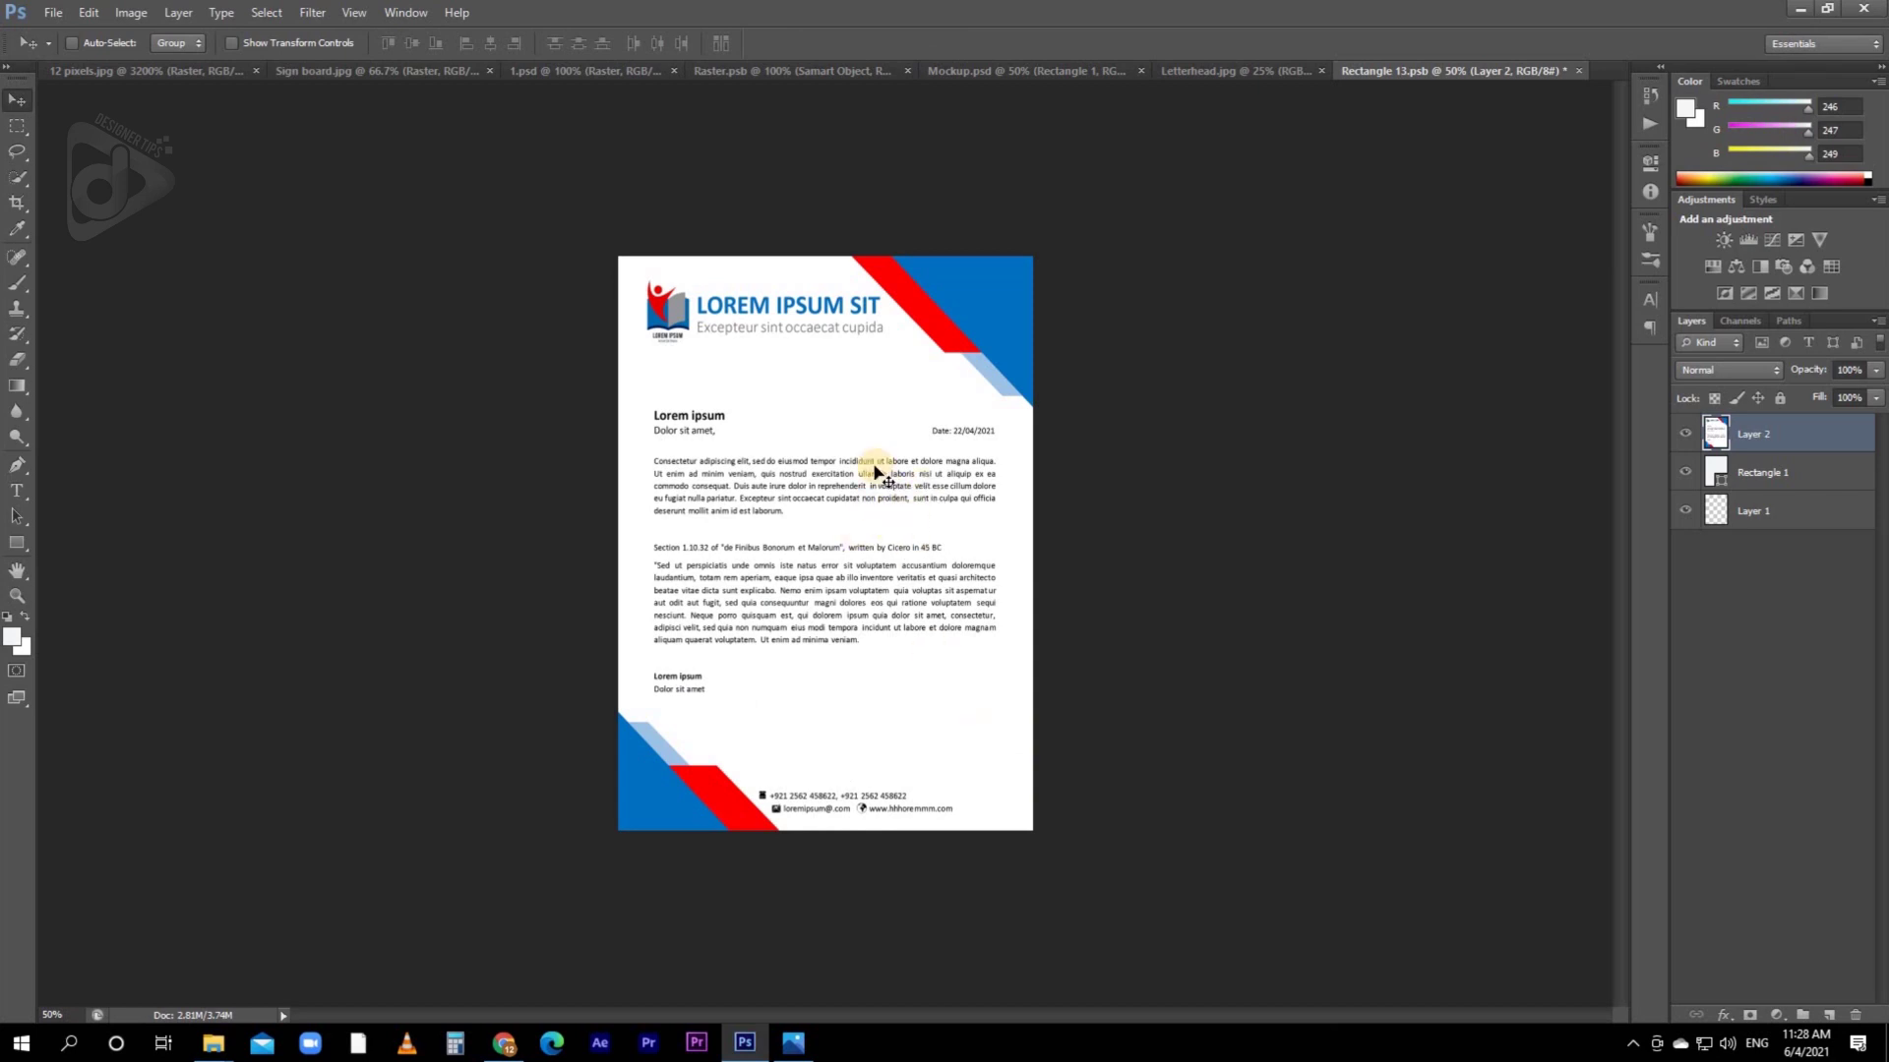
- Save the smart object's contents, view the letterhead in Mockup.psd and return to Rectangle 13.psb
key(ctrl+s)
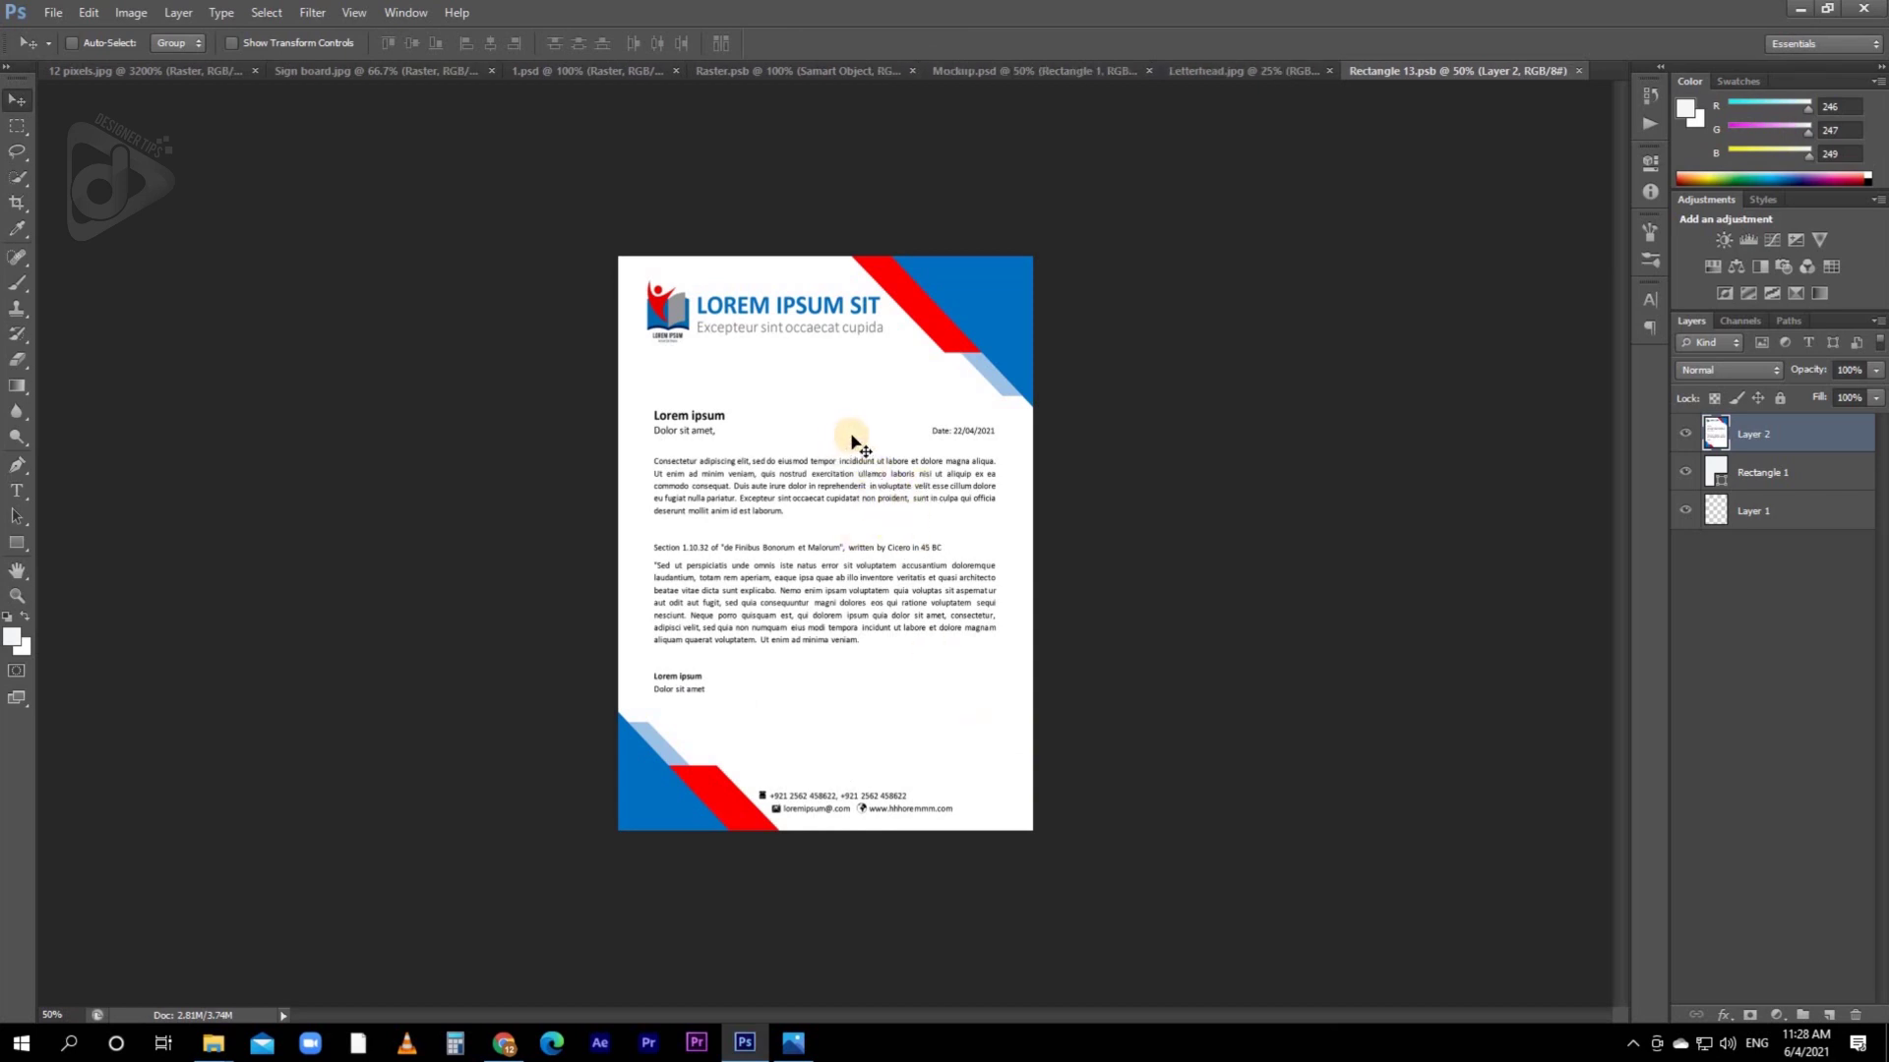
click(963, 70)
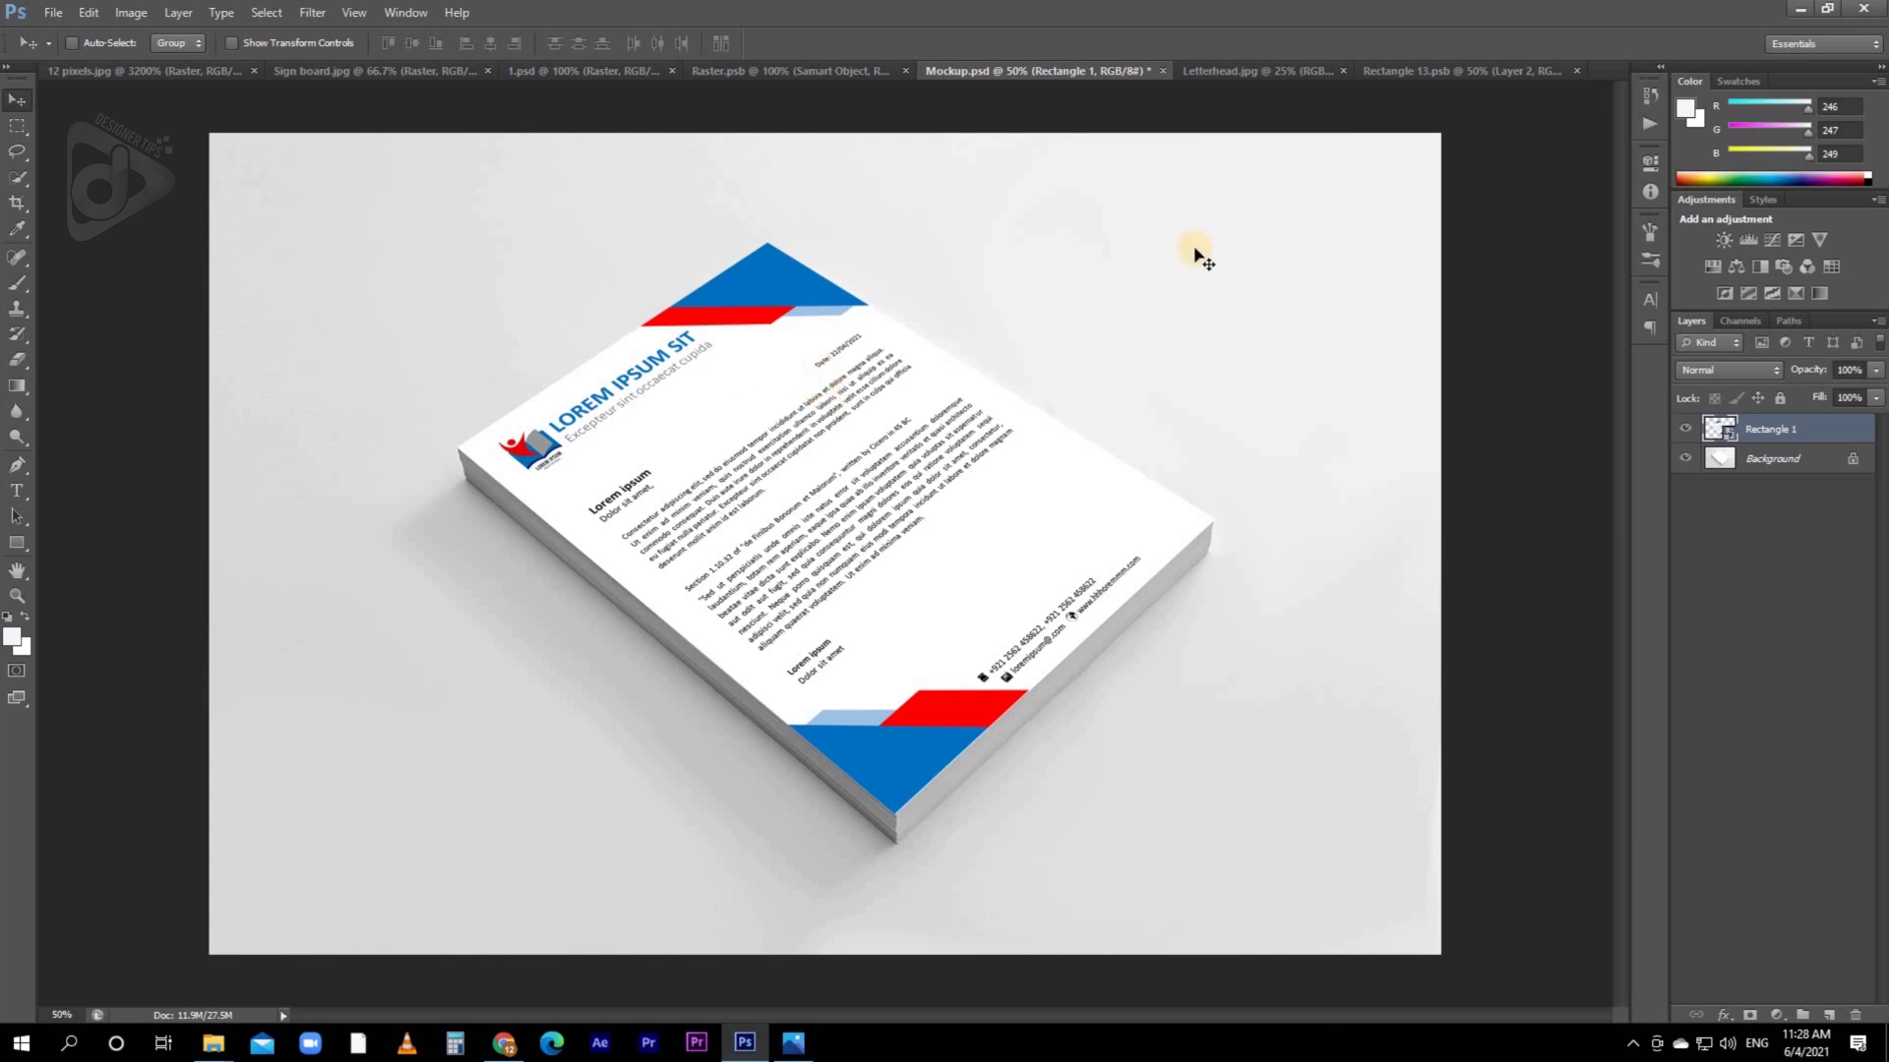
click(1402, 70)
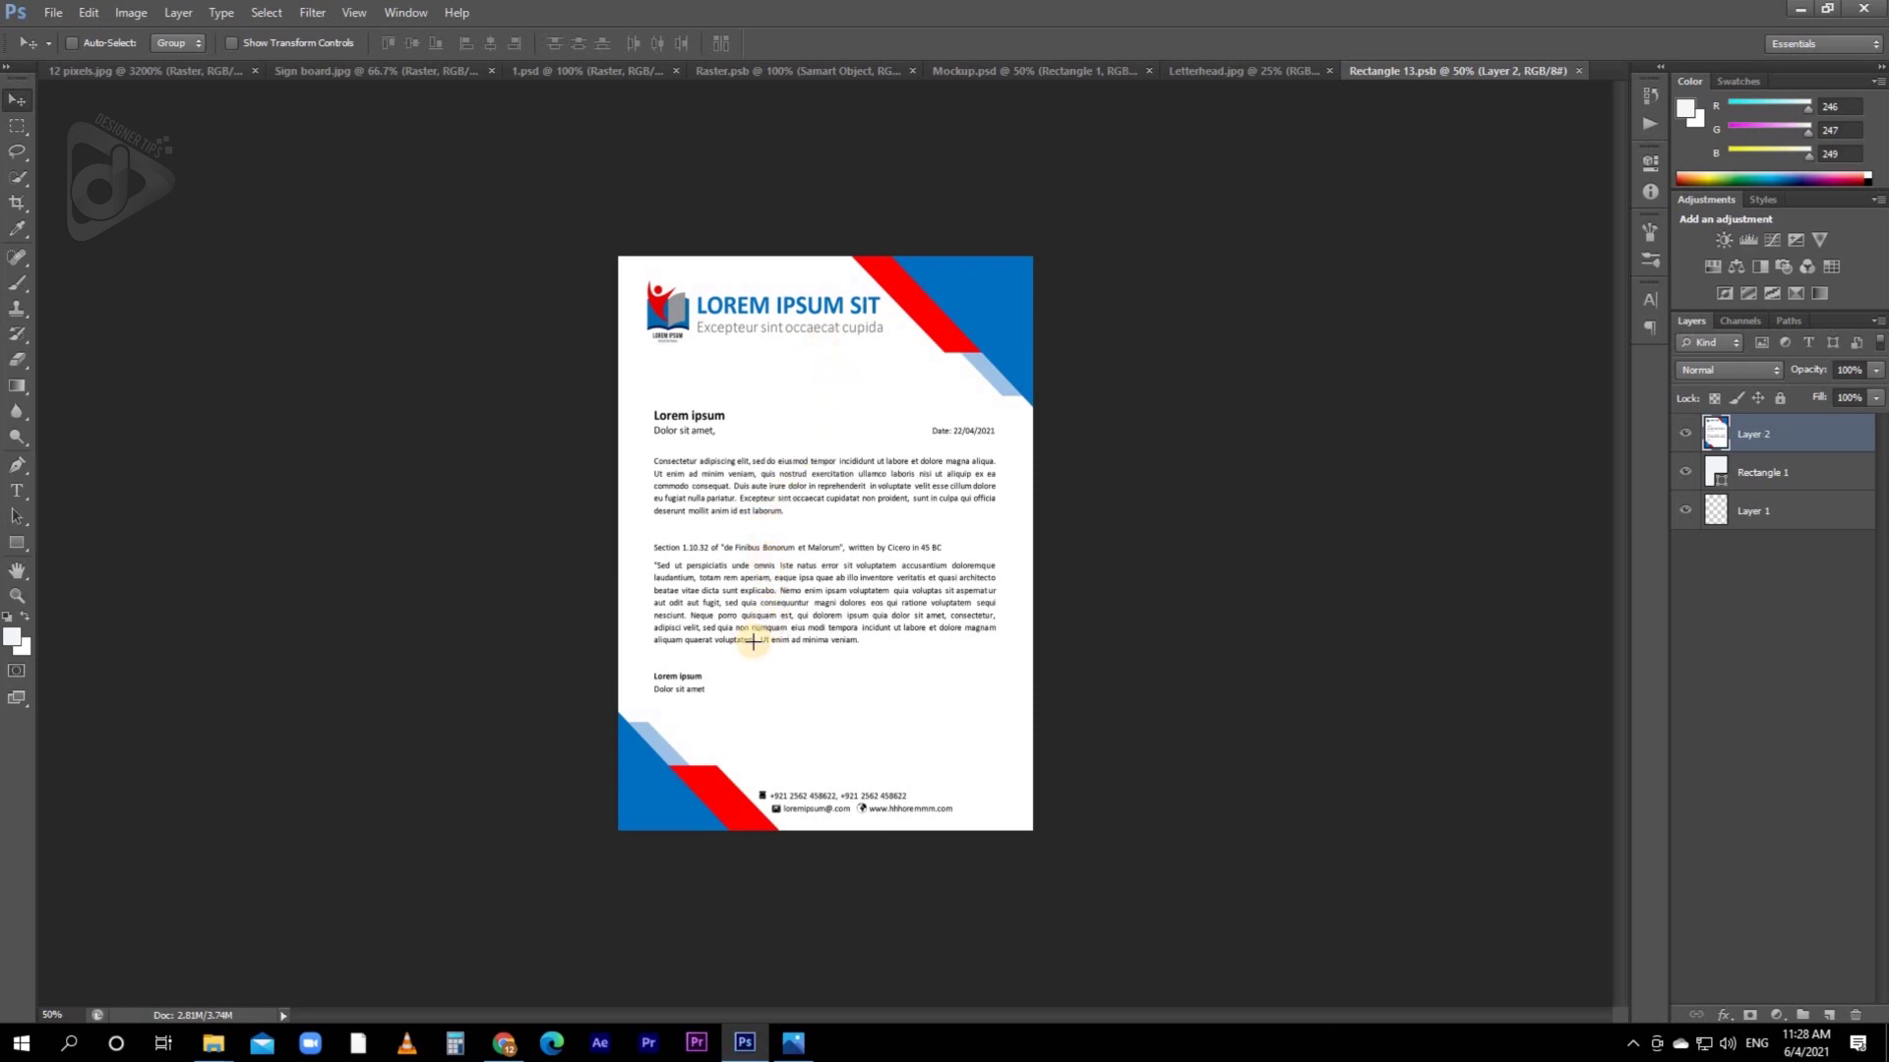
- Fill a wide, narrow rectangular strip beside the signature lines with the blue sampled from the letterhead's upper corner
key(m)
drag(712, 676, 997, 706)
key(i)
click(981, 282)
key(alt+BackSpace)
- Add the text "SMART OBJETC" in white 9 pt Poppins Bold and position it on the blue strip
key(t)
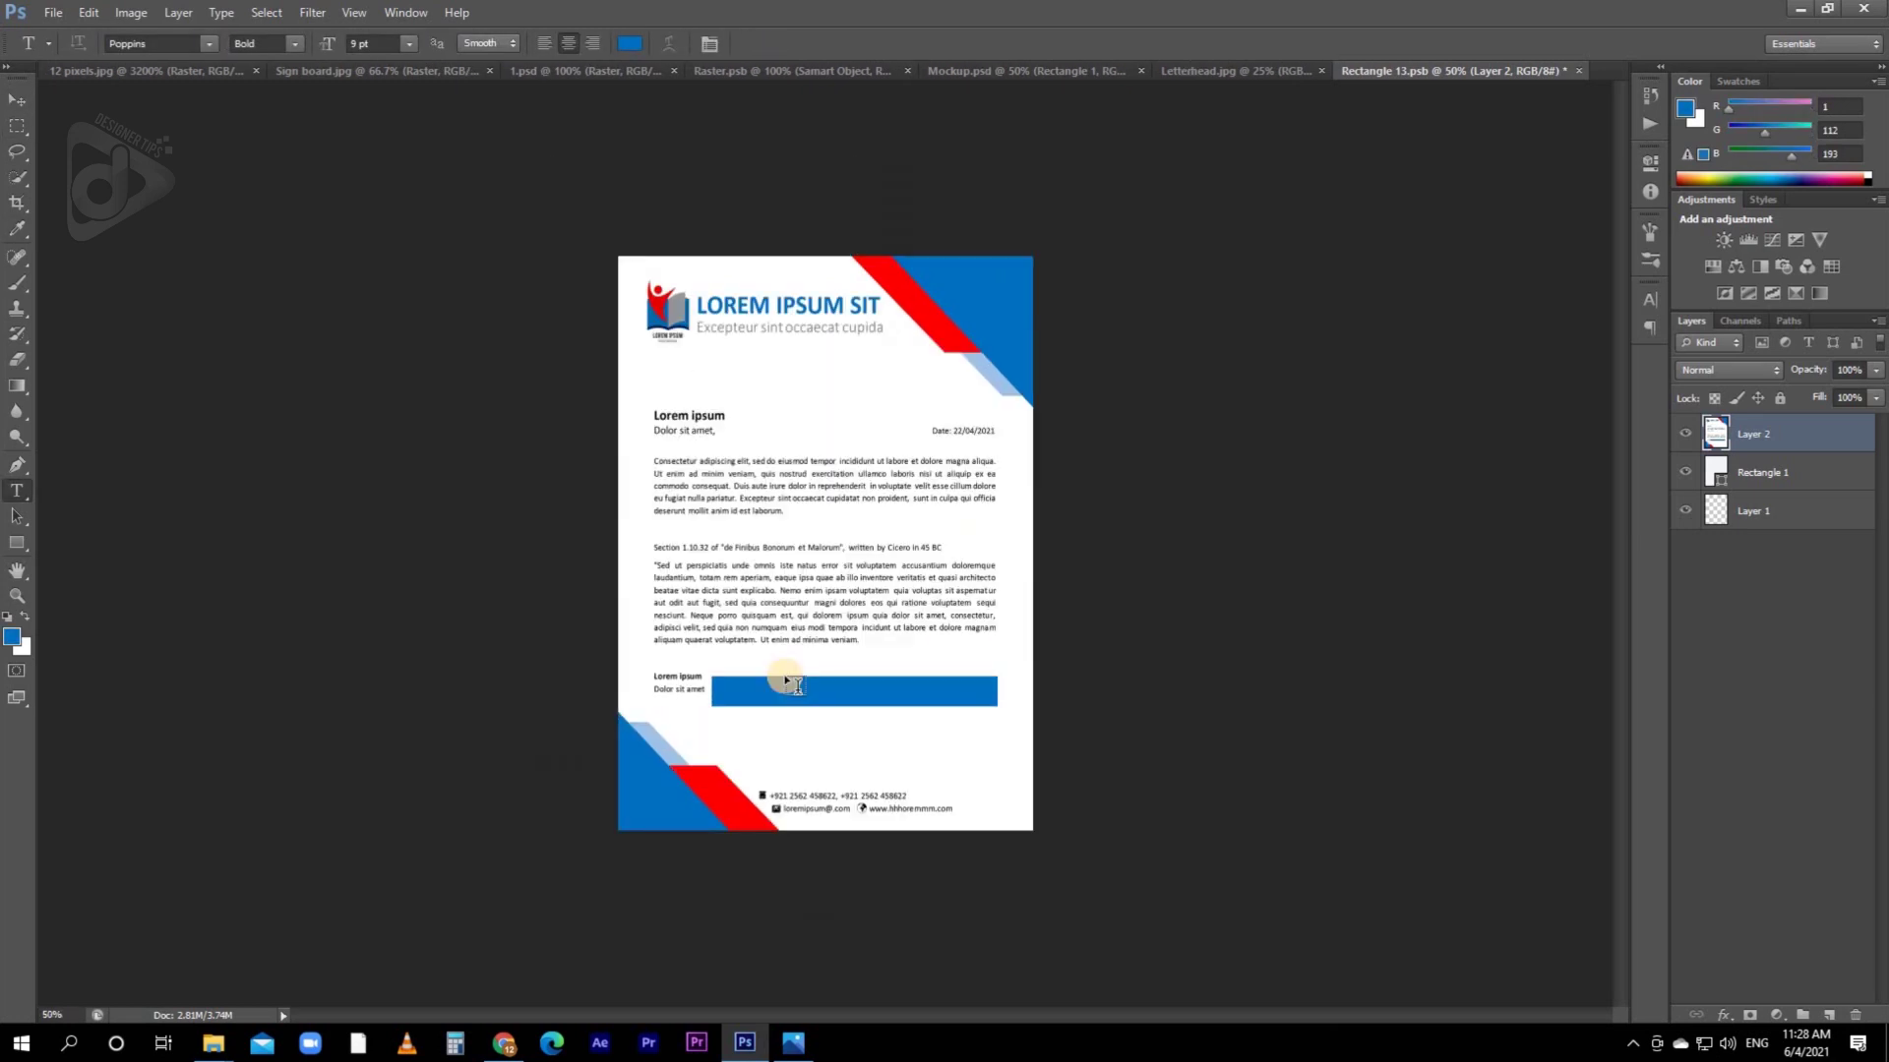
click(744, 693)
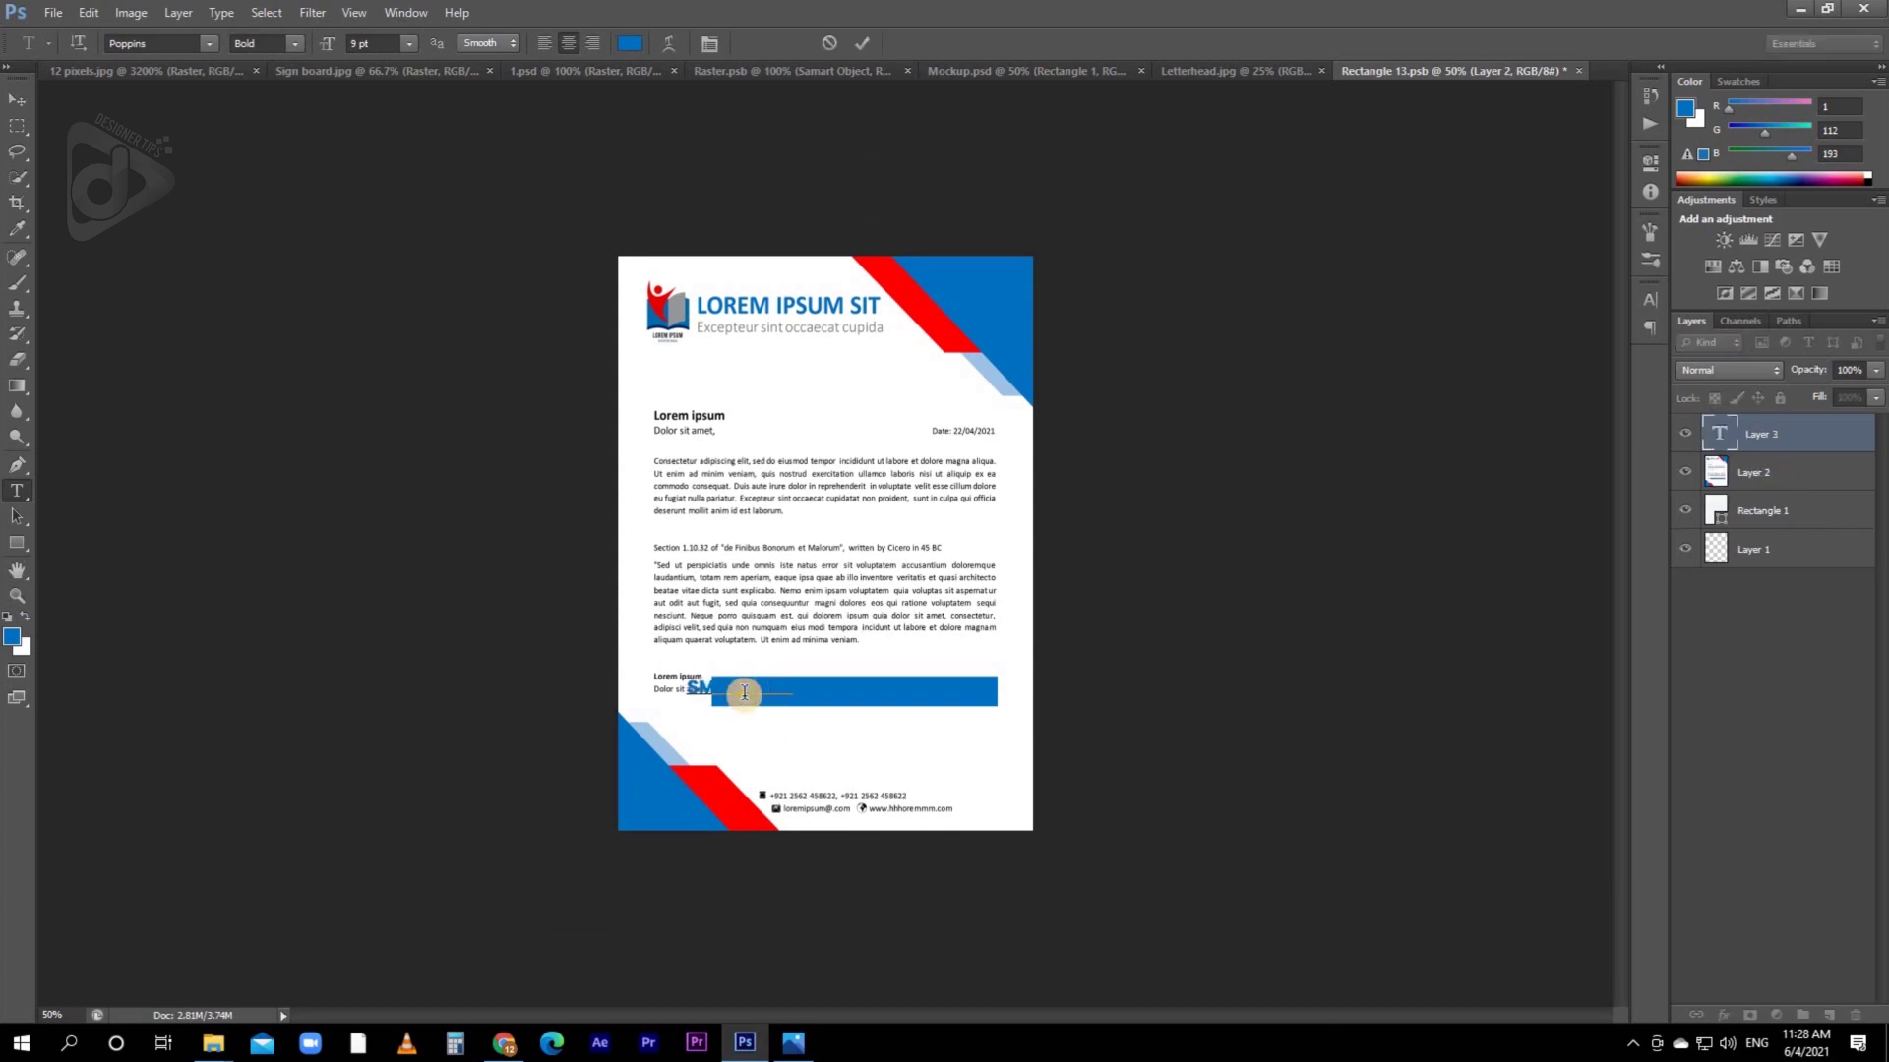
text(SMA)
key(ctrl+a)
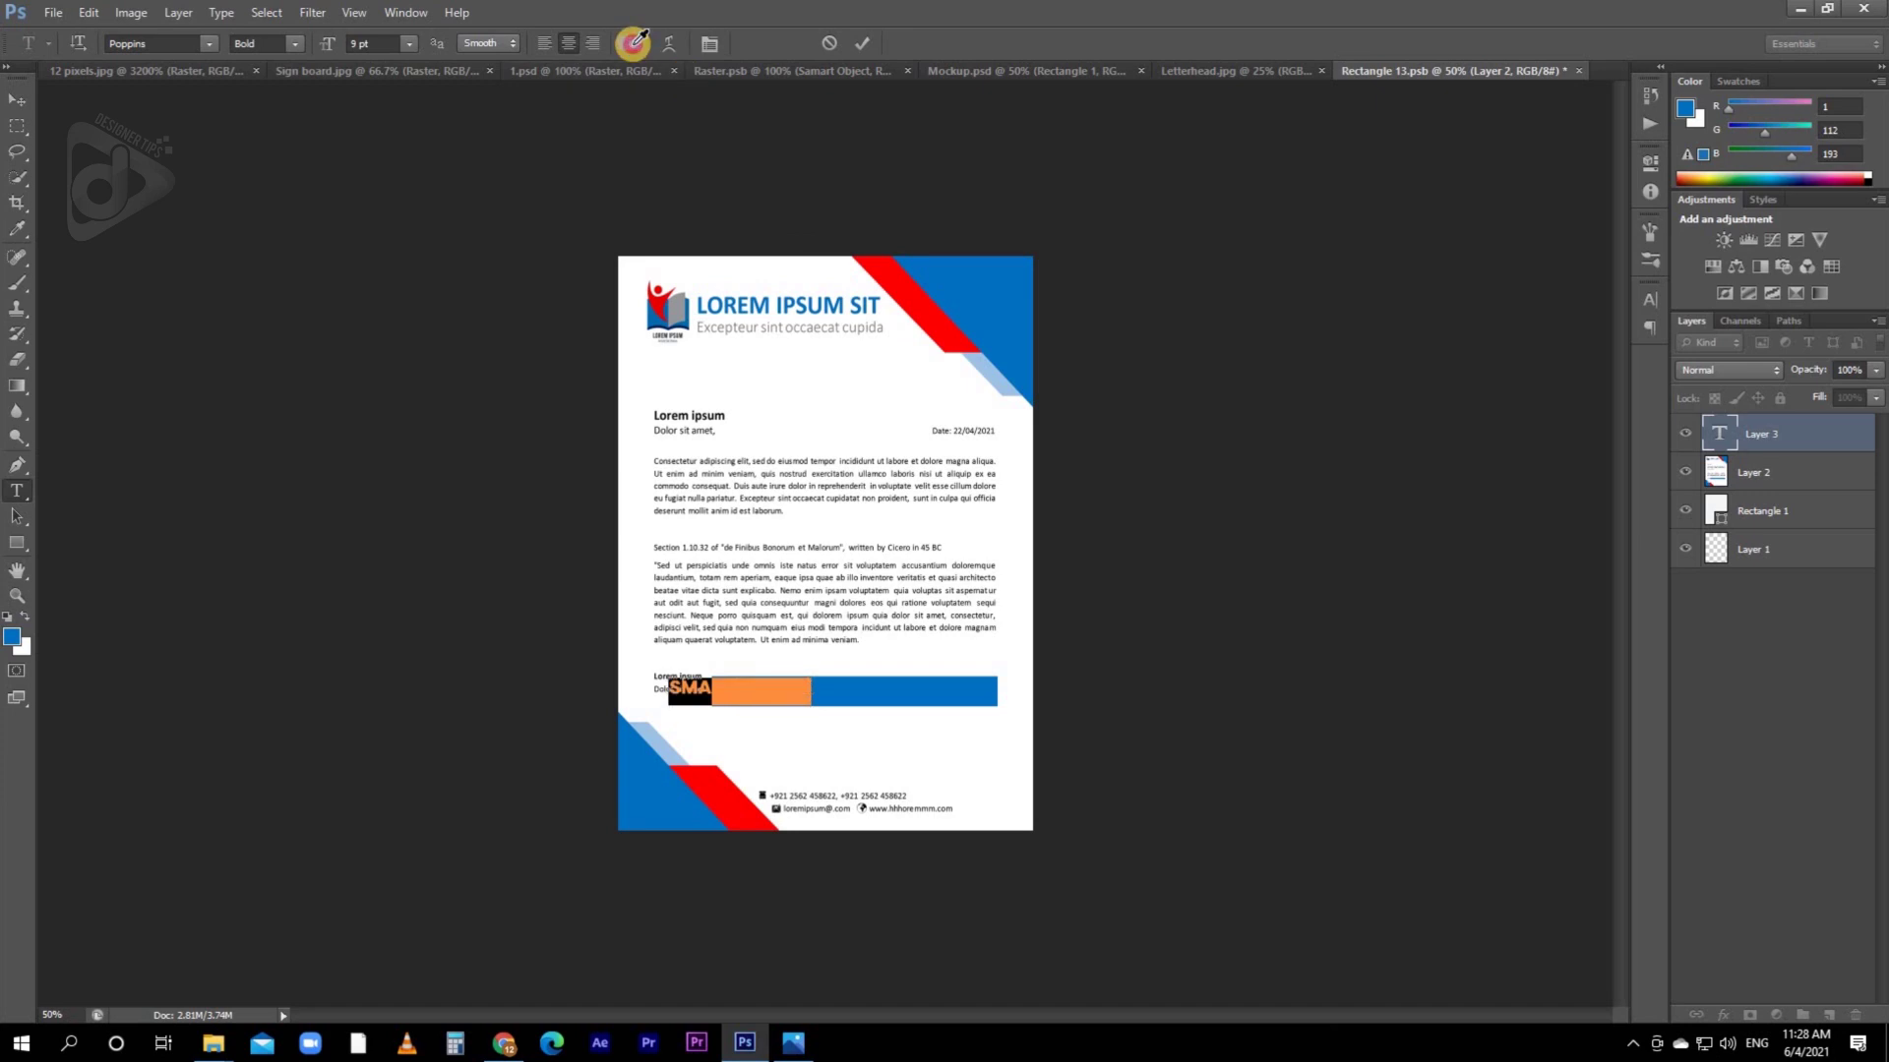
click(630, 43)
drag(1418, 566, 1278, 384)
key(Return)
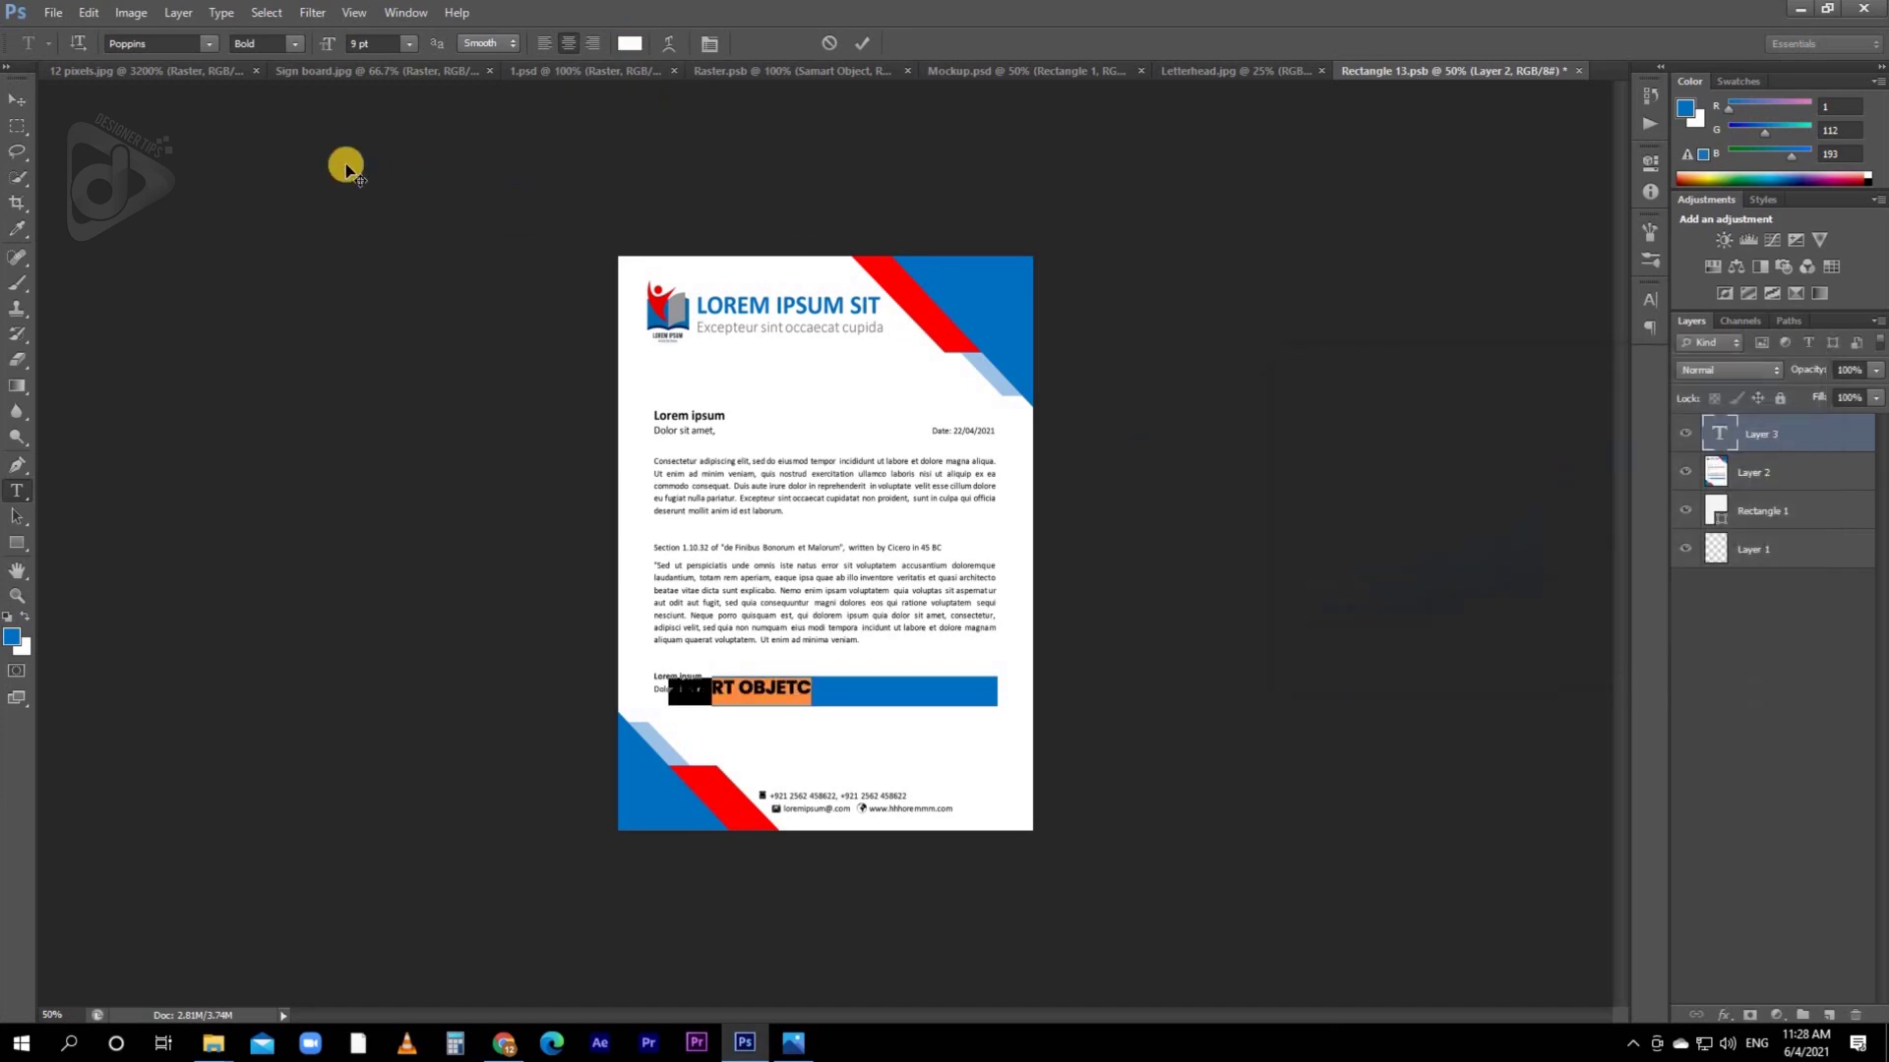
click(17, 100)
drag(852, 729, 883, 726)
- Save the smart object's contents and view the edited letterhead in Mockup.psd, reopening the contents once to compare
key(ctrl+s)
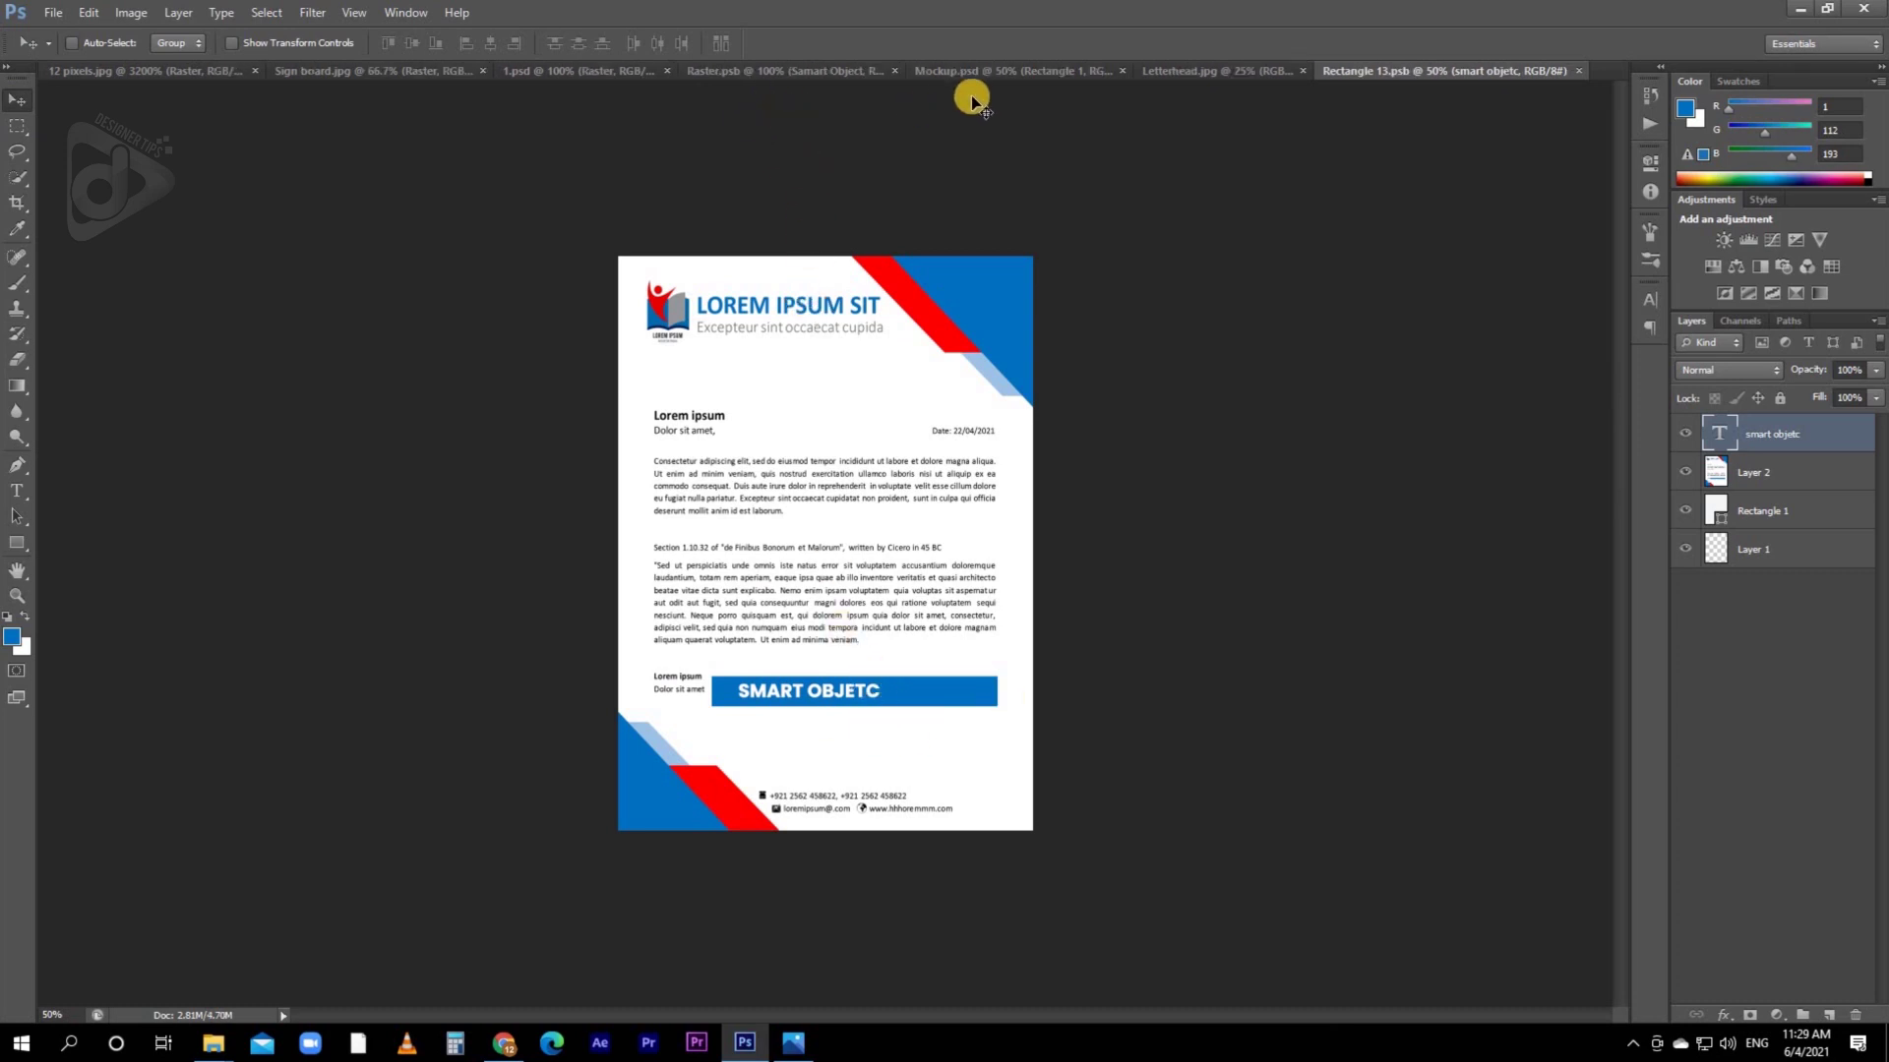
click(969, 74)
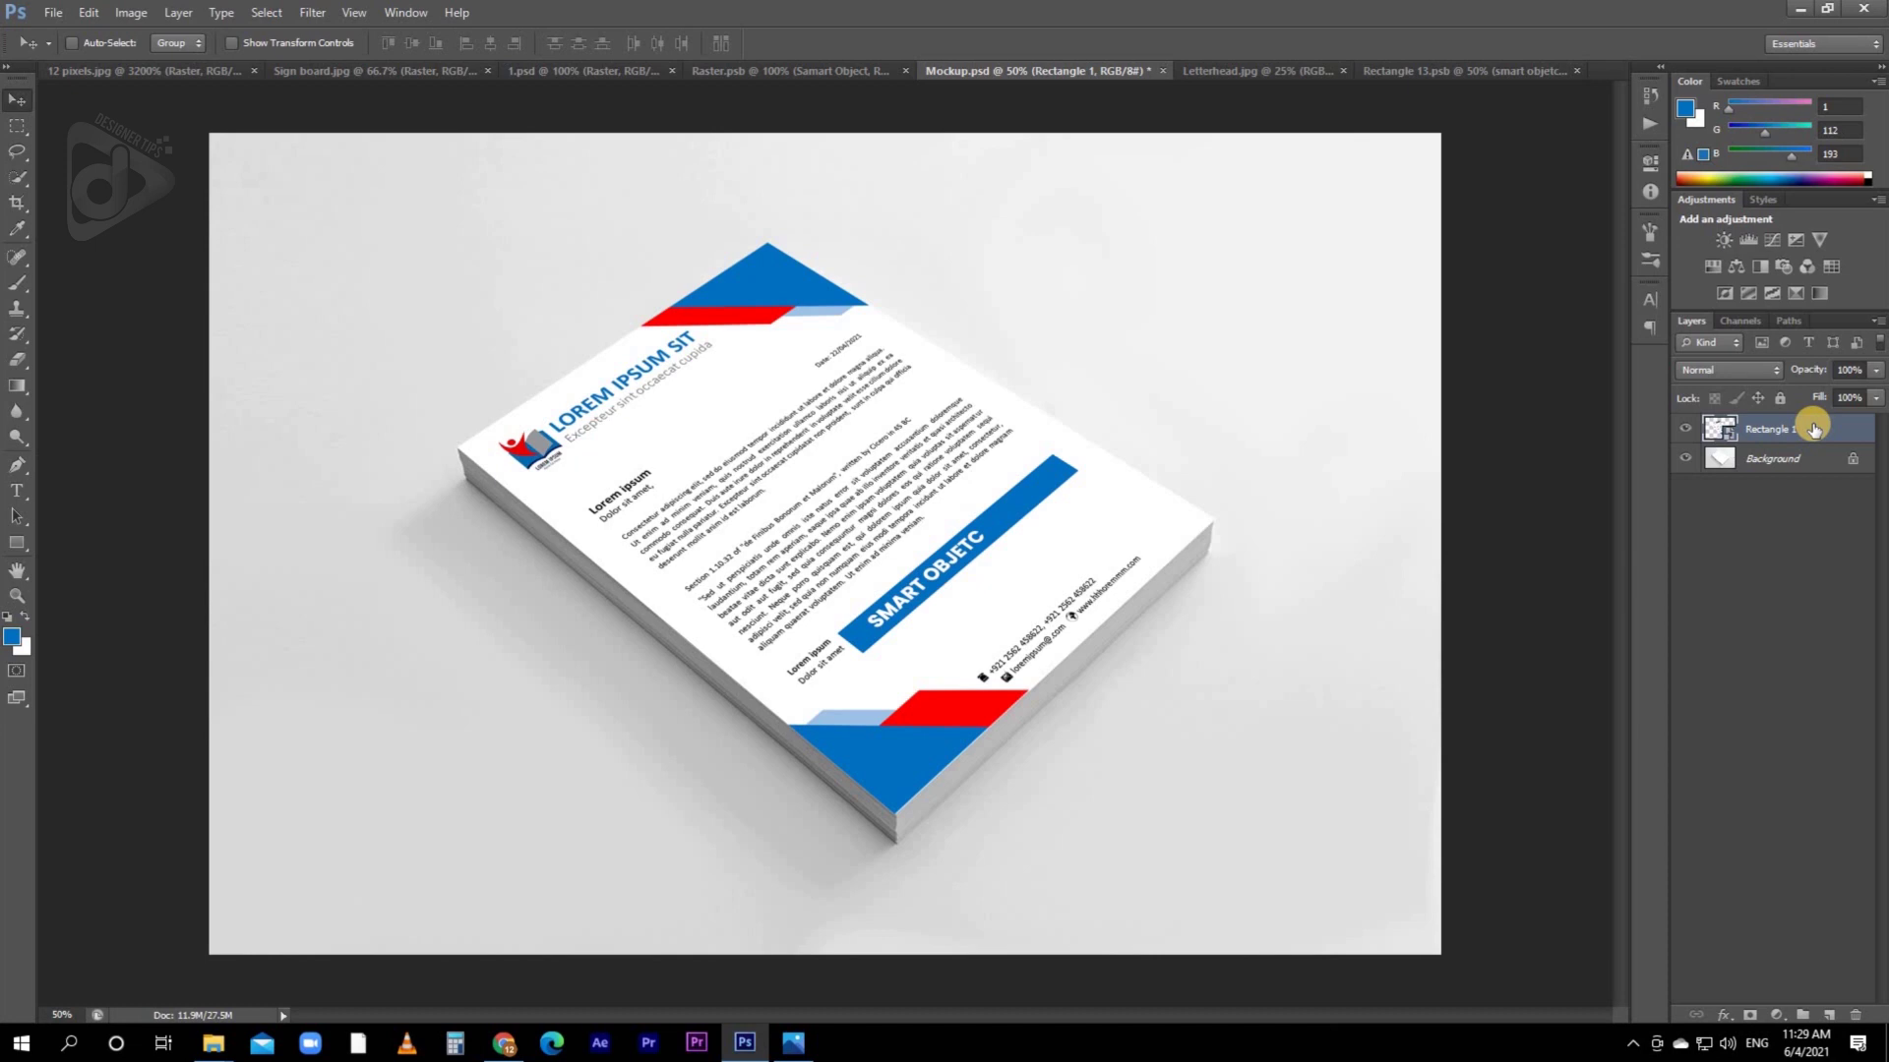
double_click(1717, 427)
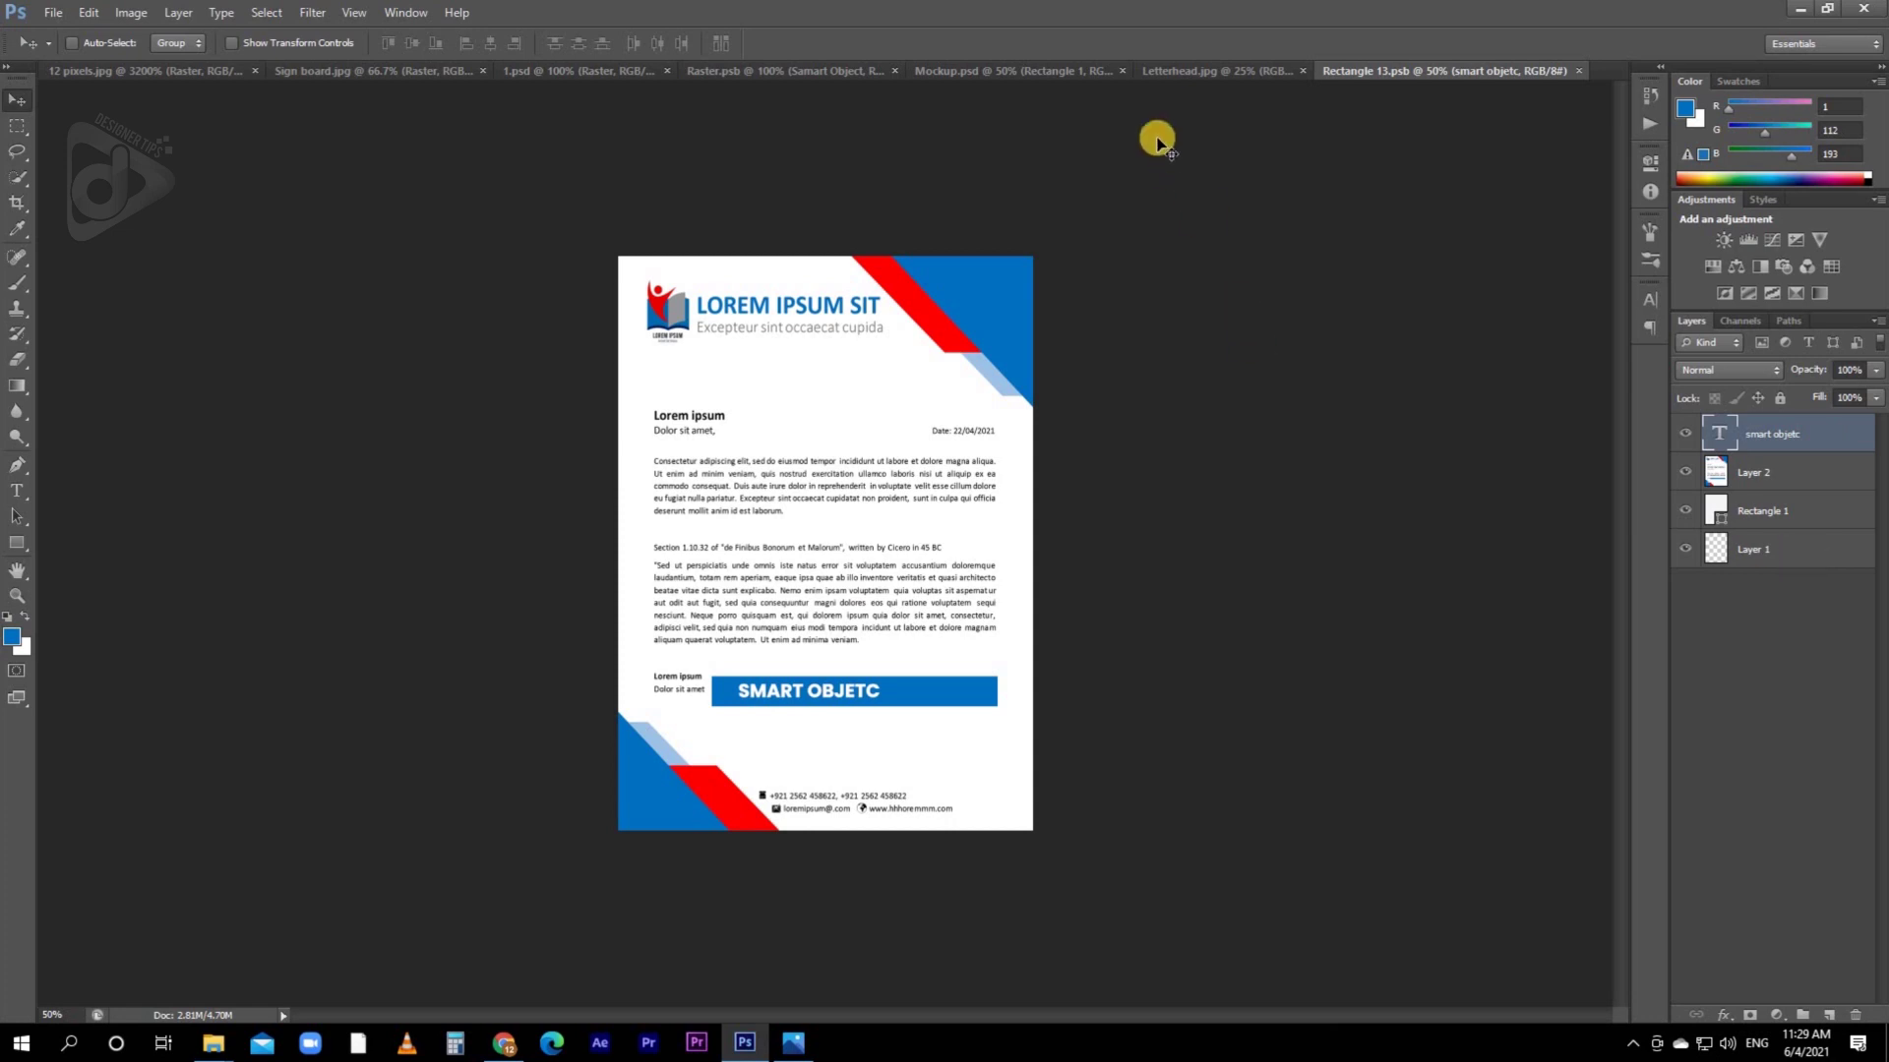
click(1033, 71)
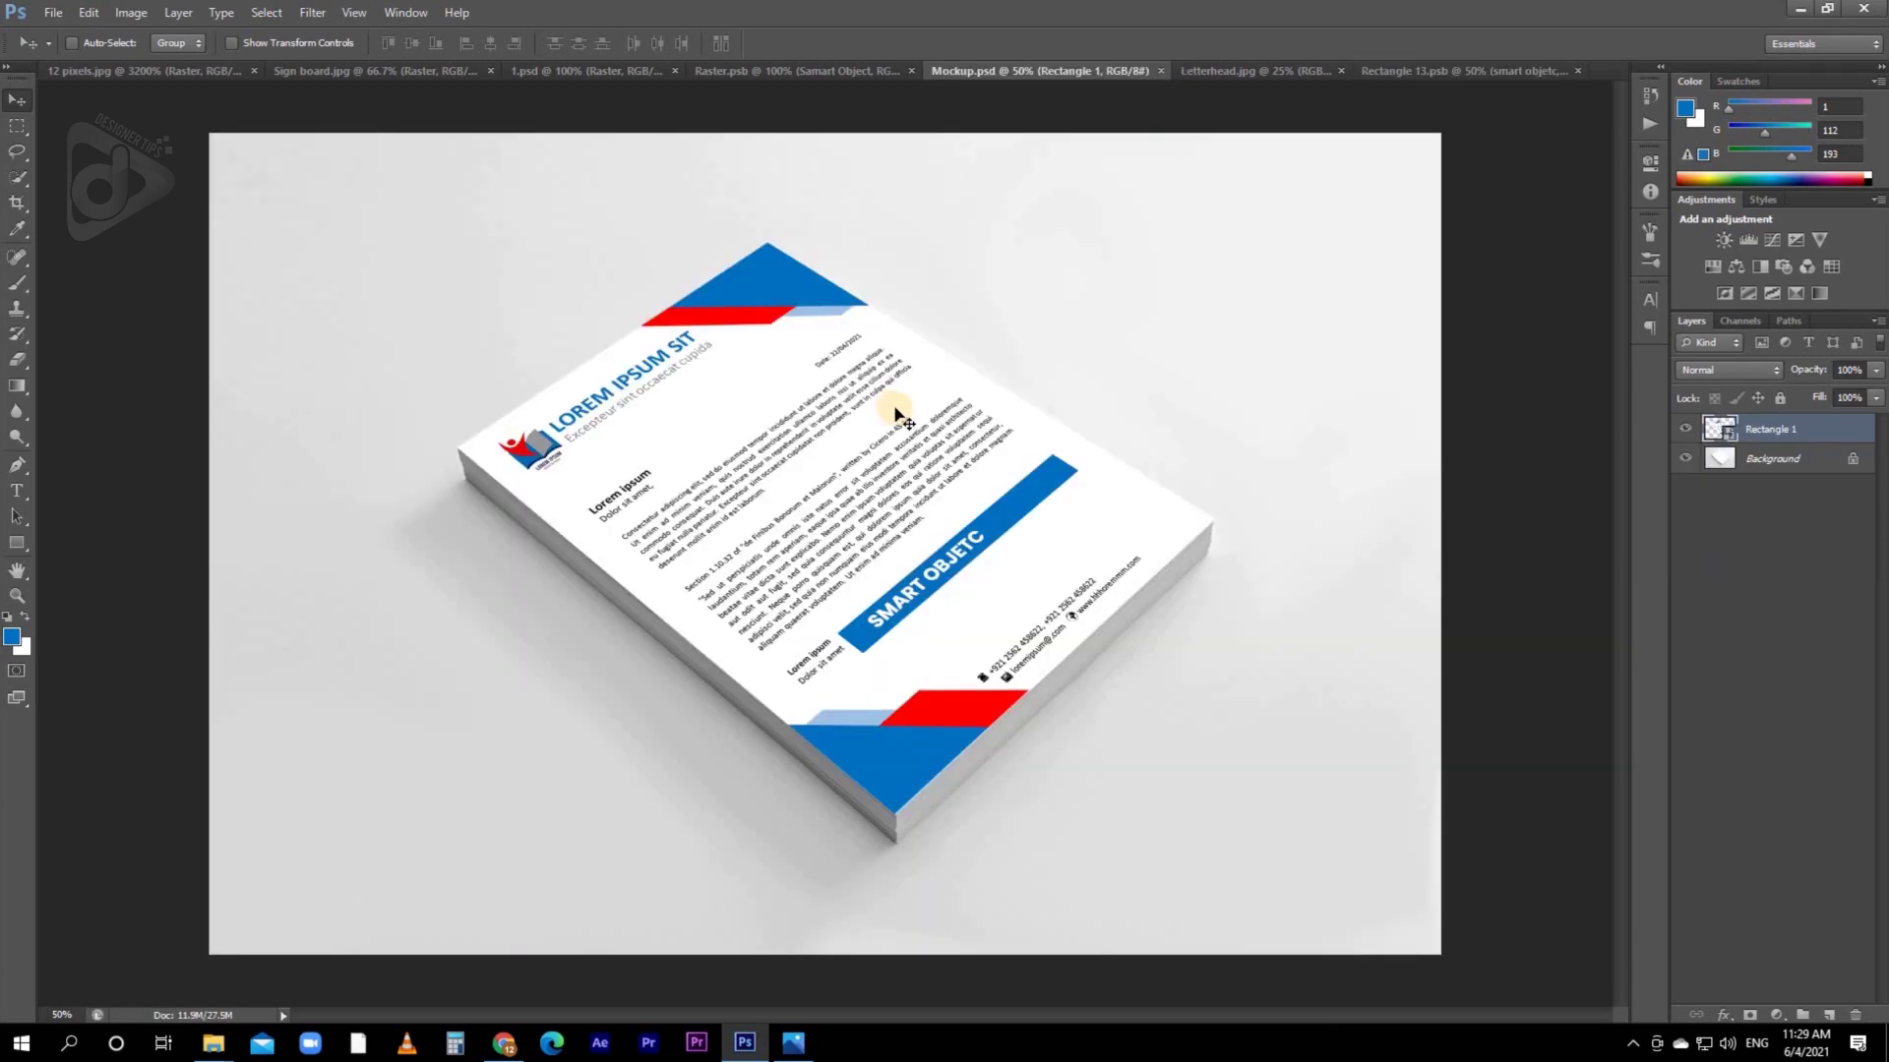